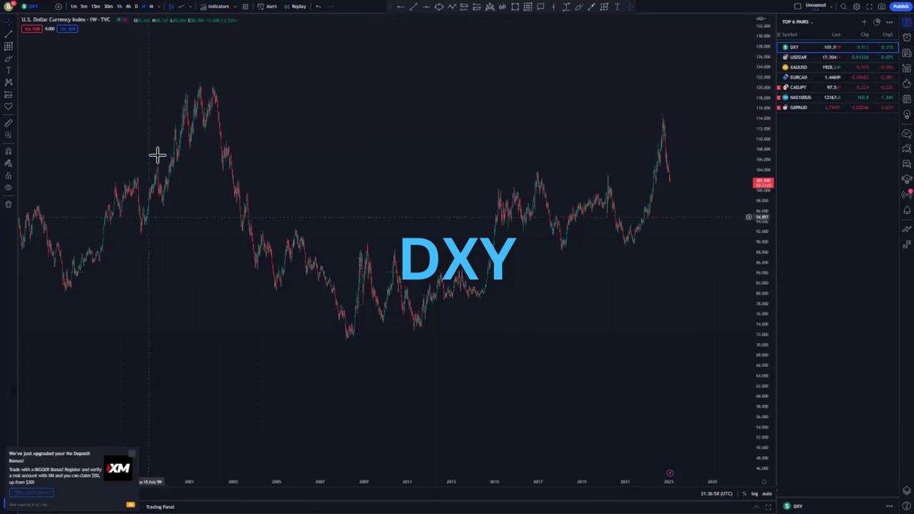
# Mark the weekly chart with horizontal rays at the 2002 peak near 120.7, the level near 110, and the 2008 low near 71
pyautogui.scroll(3, 286, 172)
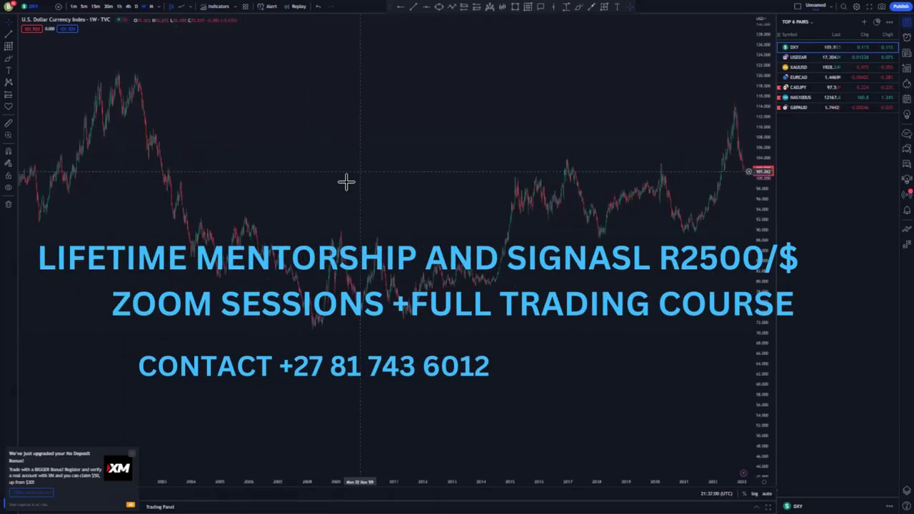
pyautogui.click(400, 7)
pyautogui.click(151, 127)
pyautogui.click(400, 9)
pyautogui.click(135, 72)
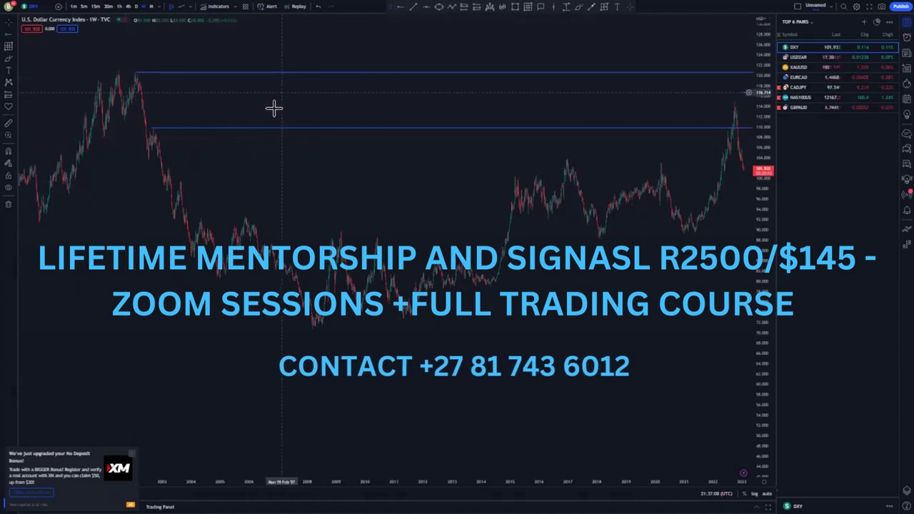
pyautogui.click(400, 8)
pyautogui.click(312, 327)
pyautogui.scroll(1, 329, 337)
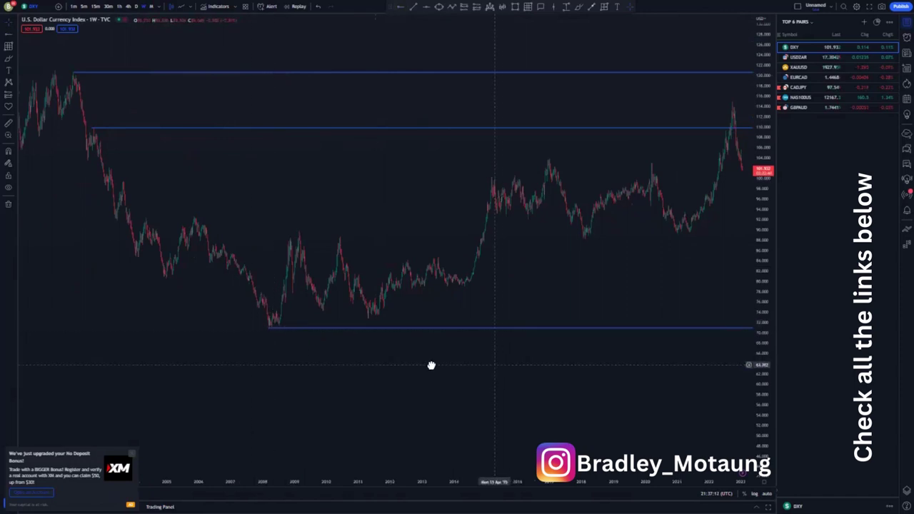
# Draw two rising trend lines, one up to the 2022 peak and one from the 2011 low past the 2021 lows
pyautogui.moveTo(431, 365); pyautogui.dragTo(365, 180)
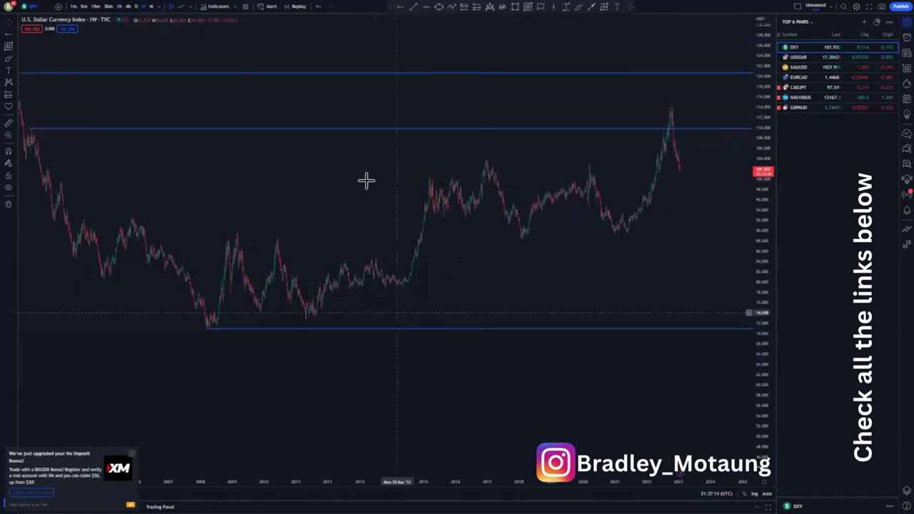
pyautogui.click(152, 243)
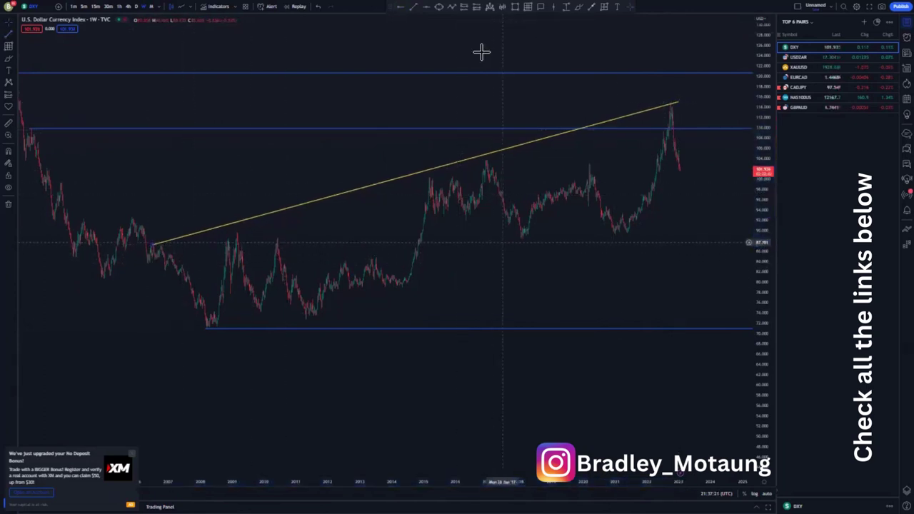
pyautogui.click(305, 324)
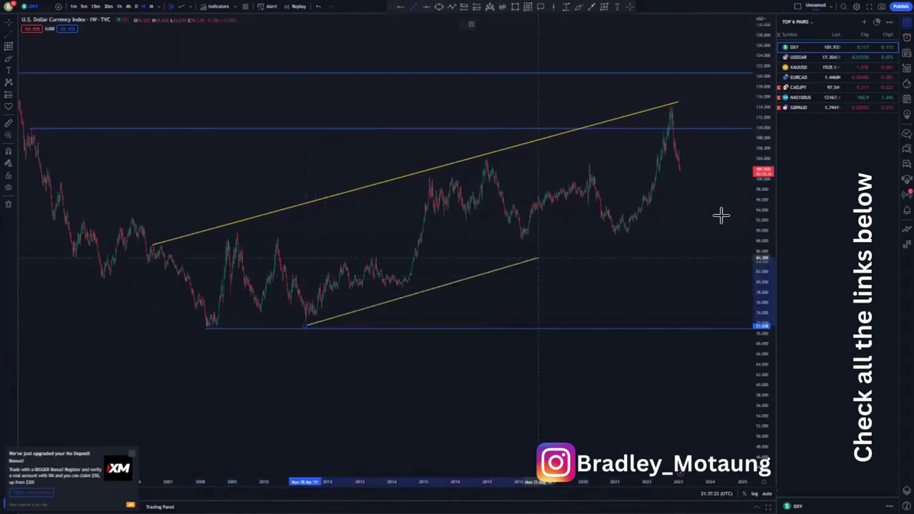
pyautogui.click(726, 203)
# Adjust the channel's starting points, extending the lower line back to 2010 and moving the upper line's start to the early 2009 high
pyautogui.click(516, 315)
pyautogui.moveTo(305, 327); pyautogui.dragTo(276, 330)
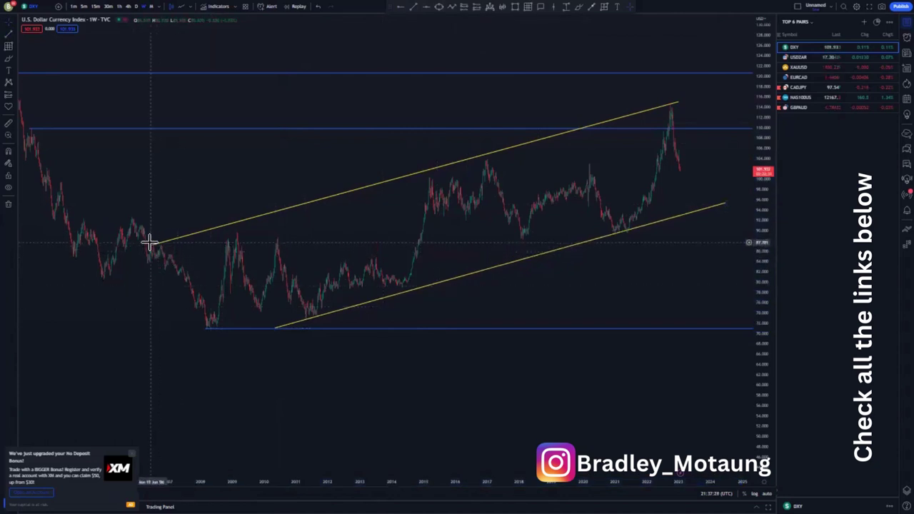
pyautogui.moveTo(151, 245); pyautogui.dragTo(235, 231)
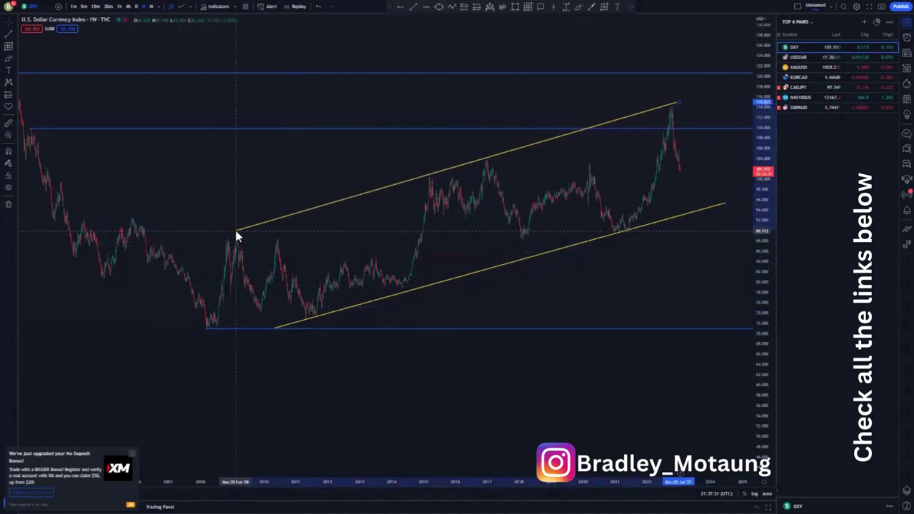
pyautogui.scroll(2, 214, 243)
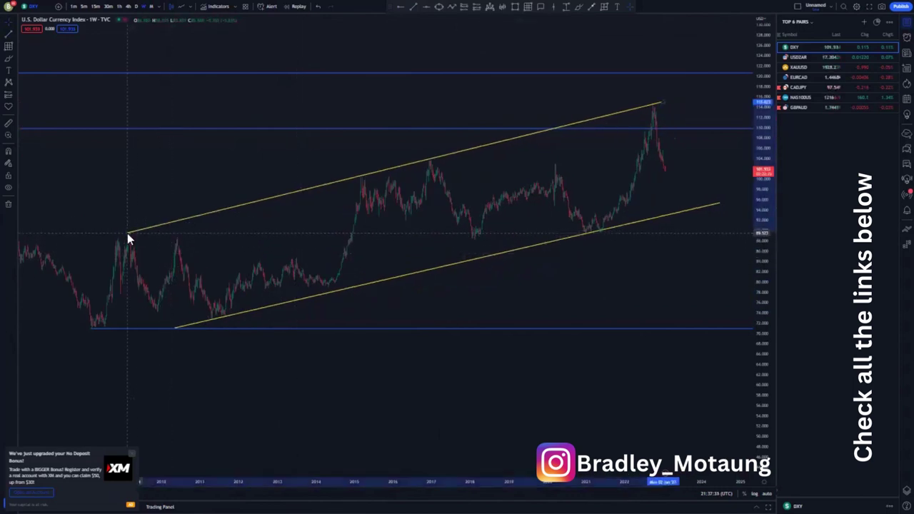
pyautogui.scroll(2, 503, 281)
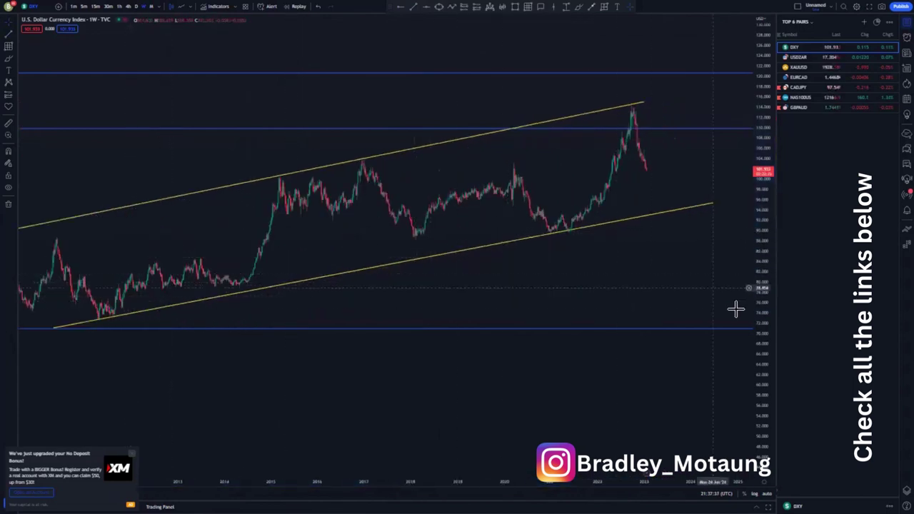
# Draw a smaller rising channel of two trend lines around the price action from early 2018 to early 2020
pyautogui.moveTo(758, 289); pyautogui.dragTo(758, 207)
pyautogui.moveTo(660, 269); pyautogui.dragTo(629, 291)
pyautogui.moveTo(682, 209); pyautogui.dragTo(697, 210)
pyautogui.moveTo(618, 274); pyautogui.dragTo(677, 256)
pyautogui.scroll(1, 571, 303)
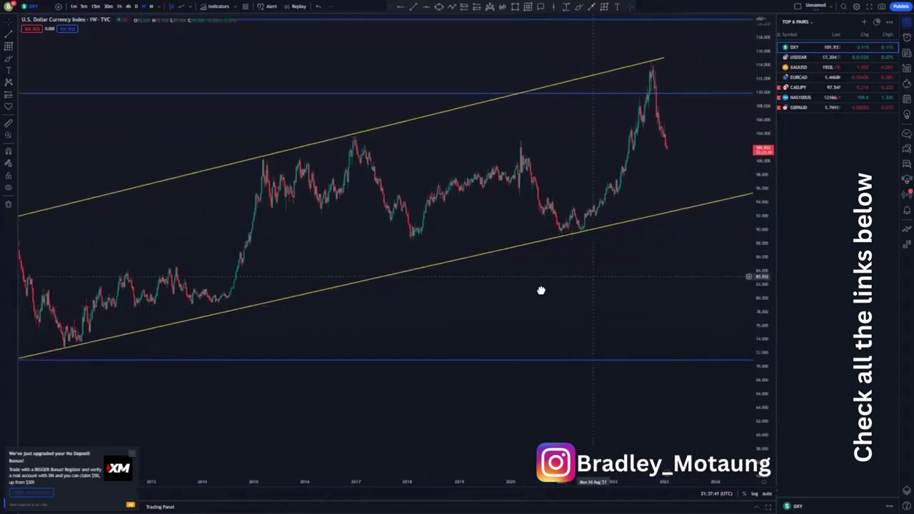
pyautogui.moveTo(586, 278); pyautogui.dragTo(509, 295)
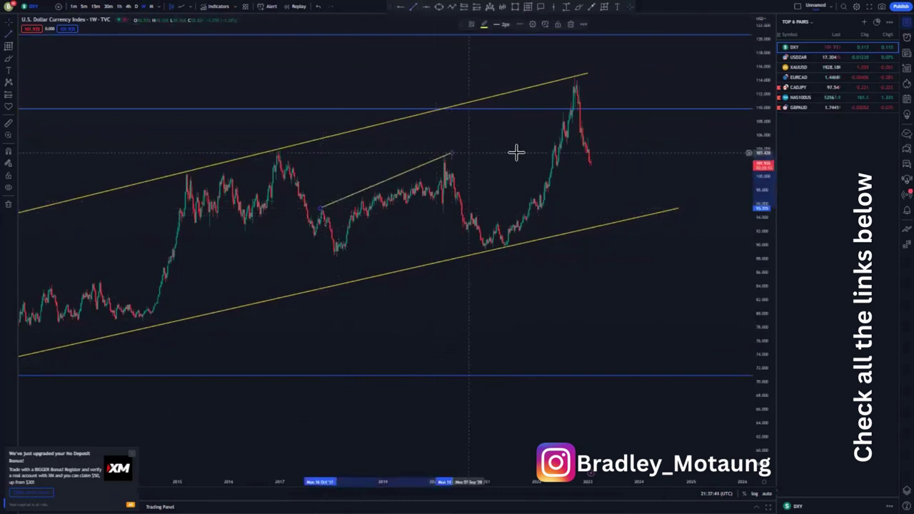
pyautogui.click(419, 8)
pyautogui.moveTo(336, 259); pyautogui.dragTo(453, 205)
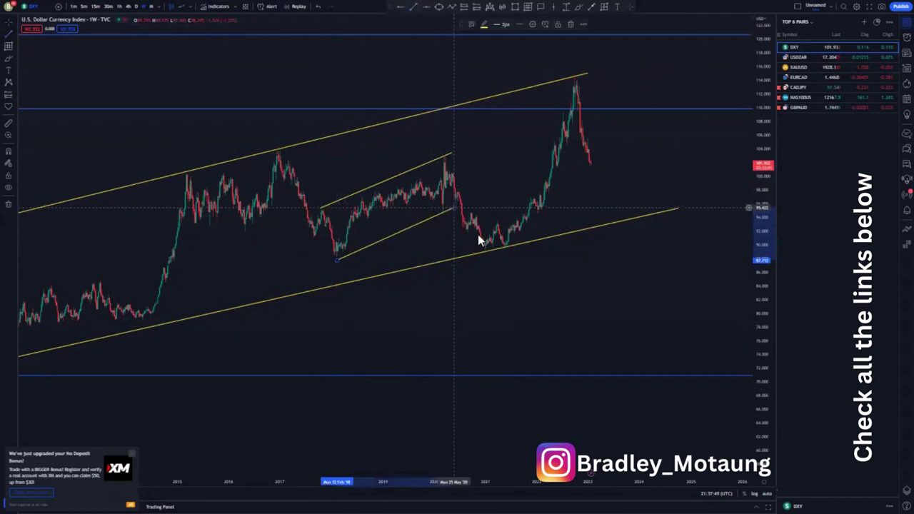
# Trace the price swings from the 2017 high through the smaller channel with the brush, and delete the stroke
pyautogui.moveTo(557, 279); pyautogui.dragTo(661, 282)
pyautogui.scroll(1, 590, 293)
pyautogui.scroll(-1, 589, 295)
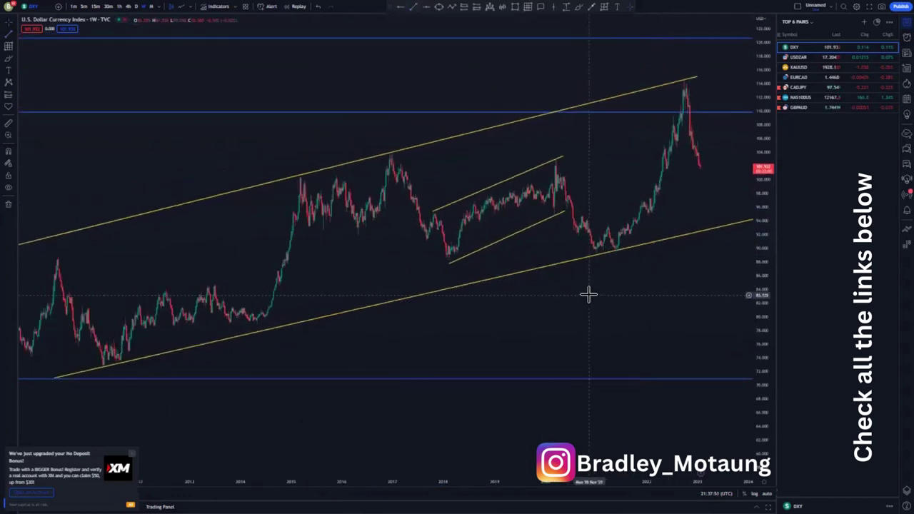
pyautogui.scroll(-2, 589, 295)
pyautogui.scroll(2, 433, 270)
pyautogui.moveTo(570, 239); pyautogui.dragTo(430, 251)
pyautogui.moveTo(301, 166)
pyautogui.mouseDown()
pyautogui.moveTo(352, 268)
pyautogui.moveTo(402, 233)
pyautogui.moveTo(428, 194)
pyautogui.mouseUp()
pyautogui.click(426, 195)
pyautogui.click(441, 223)
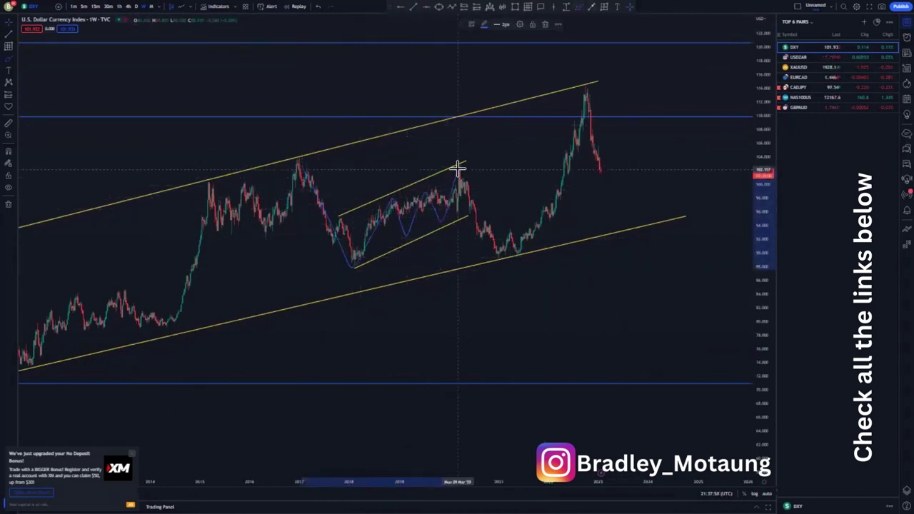
pyautogui.click(545, 24)
# Draw a steep rising channel of two trend lines around the 2022 rally up to its peak
pyautogui.scroll(2, 541, 126)
pyautogui.scroll(1, 543, 125)
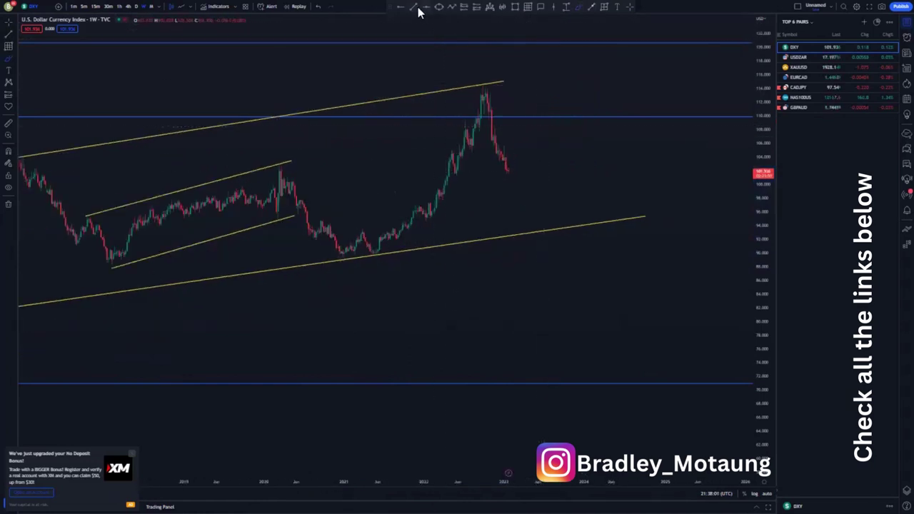
pyautogui.click(482, 84)
pyautogui.click(537, 107)
pyautogui.moveTo(458, 179); pyautogui.dragTo(491, 111)
pyautogui.click(480, 175)
pyautogui.moveTo(457, 177); pyautogui.dragTo(460, 173)
pyautogui.click(563, 145)
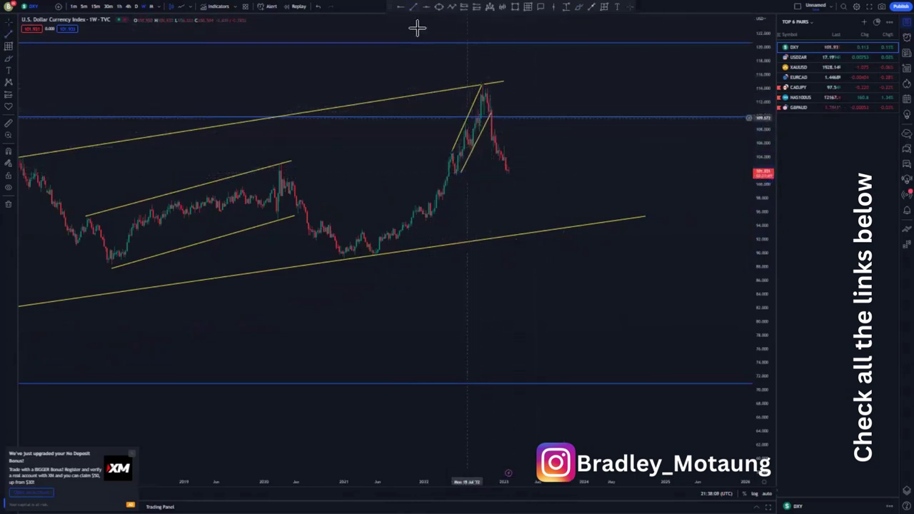
# Place a horizontal ray at the mid-2022 low, about 101.4, and switch the chart to the daily timeframe
pyautogui.click(457, 174)
pyautogui.scroll(2, 500, 211)
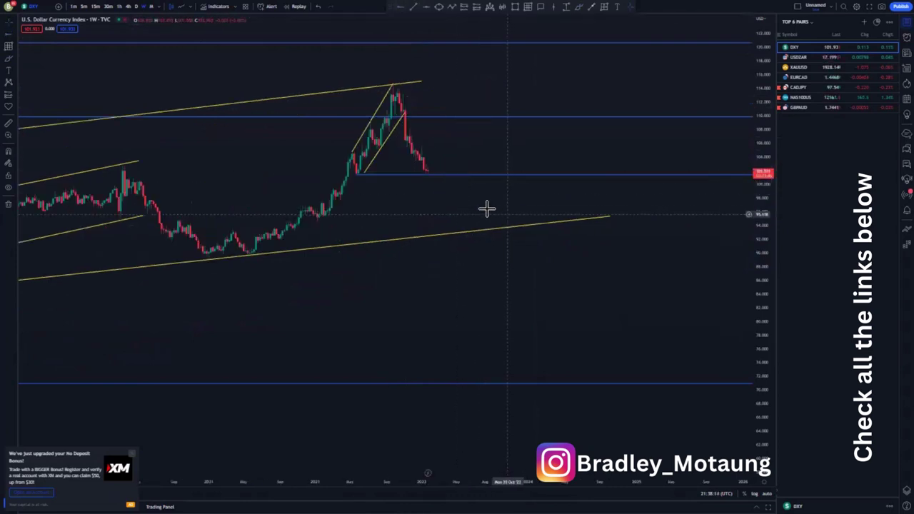
pyautogui.scroll(2, 491, 210)
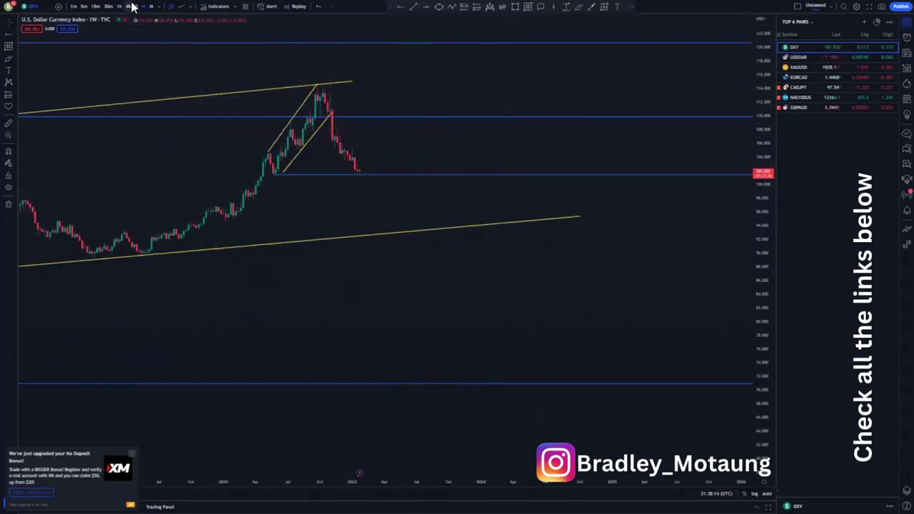
pyautogui.scroll(-5, 335, 202)
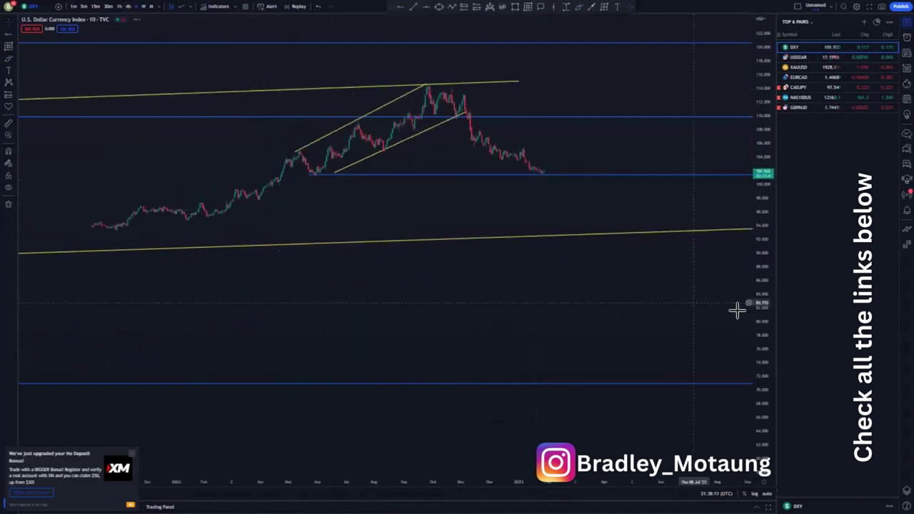
# Draw a descending channel around the decline since November 2022, extending its lower line slightly below the 101.4 ray
pyautogui.moveTo(758, 239); pyautogui.dragTo(758, 77)
pyautogui.moveTo(530, 181); pyautogui.dragTo(406, 184)
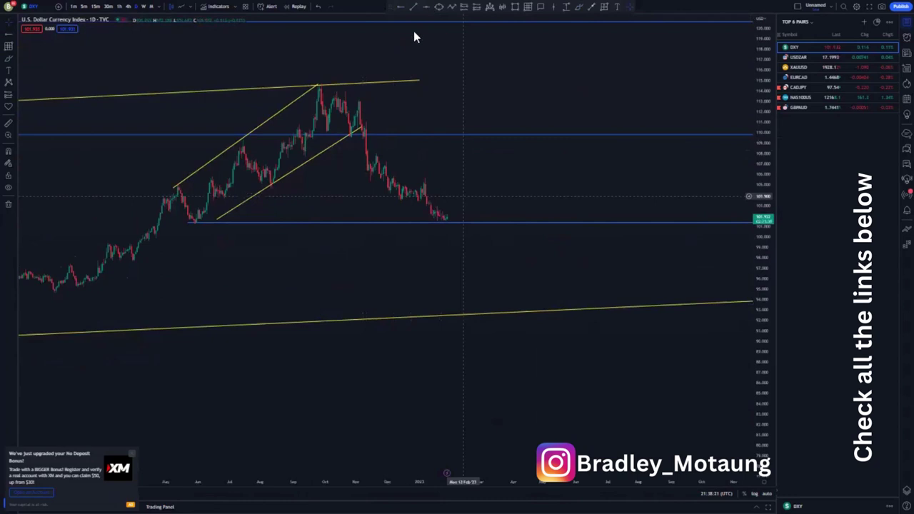
pyautogui.moveTo(379, 152); pyautogui.dragTo(461, 199)
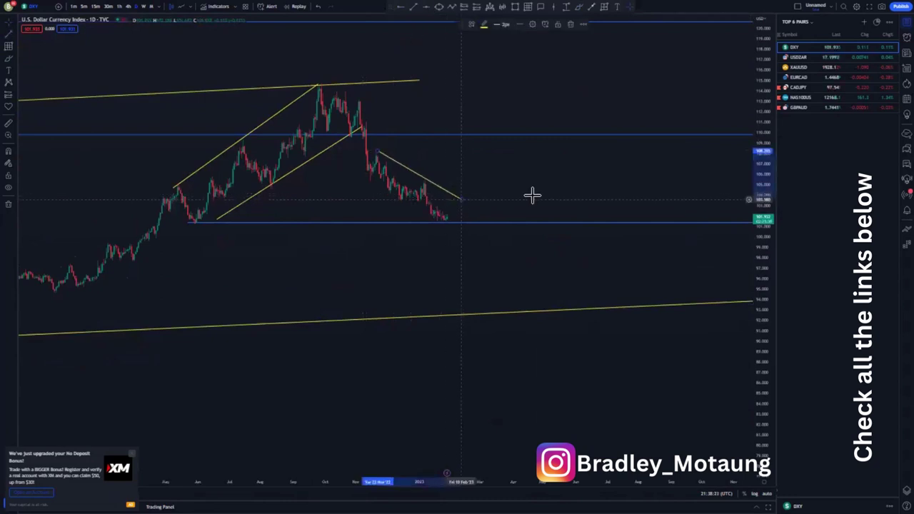
pyautogui.moveTo(369, 180); pyautogui.dragTo(445, 224)
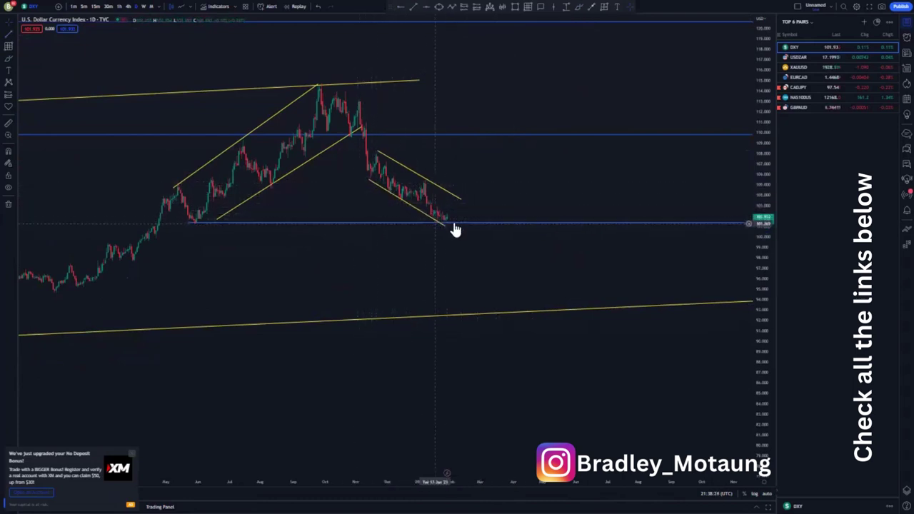
pyautogui.moveTo(445, 226); pyautogui.dragTo(452, 237)
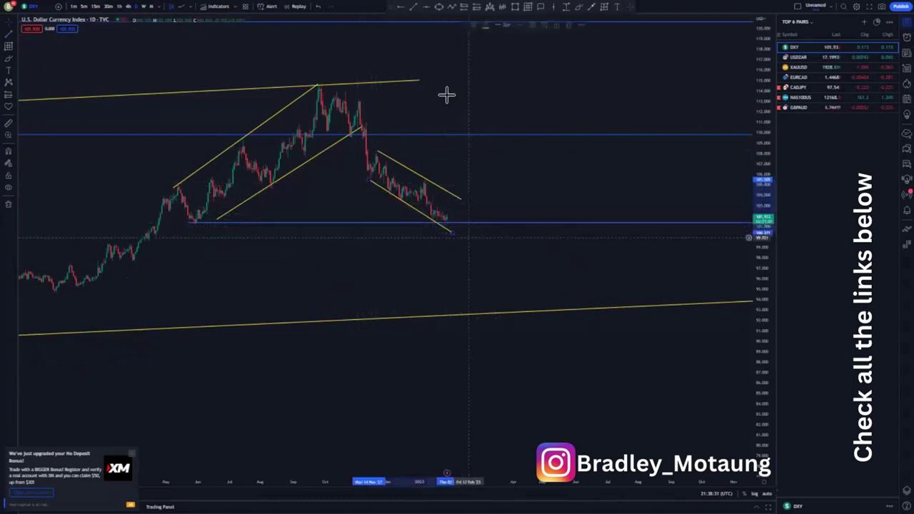
pyautogui.click(475, 230)
# Sketch brush projections of a drop from about 108 and a break below the 101.4 ray, circle the mid-2022 low, and undo the strokes
pyautogui.moveTo(373, 151)
pyautogui.mouseDown()
pyautogui.moveTo(469, 155)
pyautogui.moveTo(558, 305)
pyautogui.mouseUp()
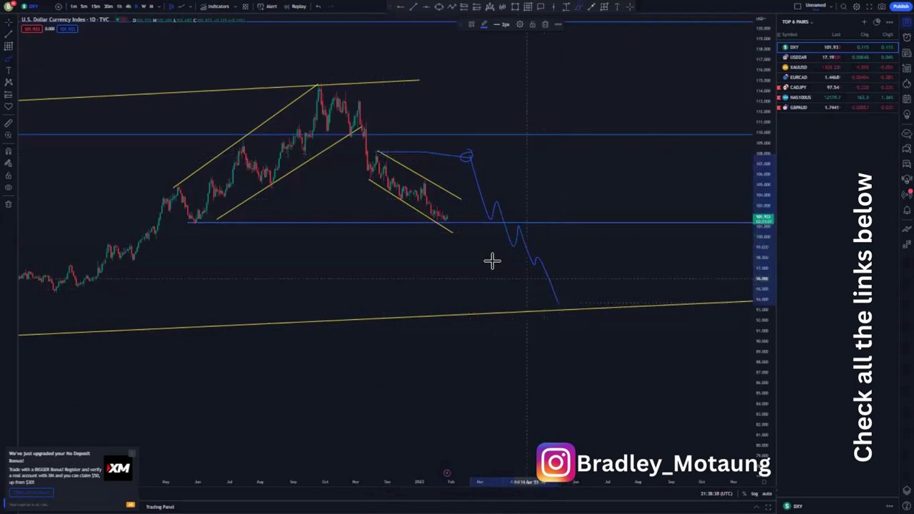
pyautogui.click(319, 7)
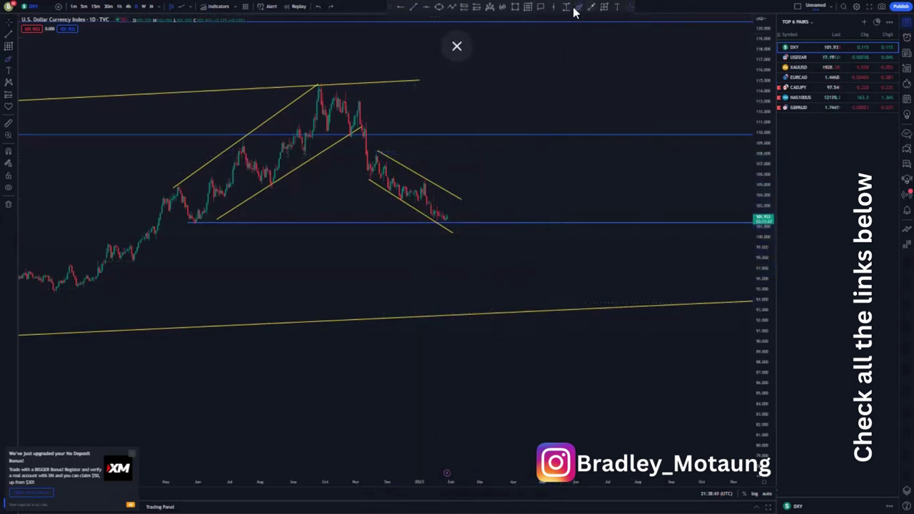
pyautogui.moveTo(447, 212); pyautogui.dragTo(456, 254)
pyautogui.moveTo(211, 222); pyautogui.dragTo(204, 221)
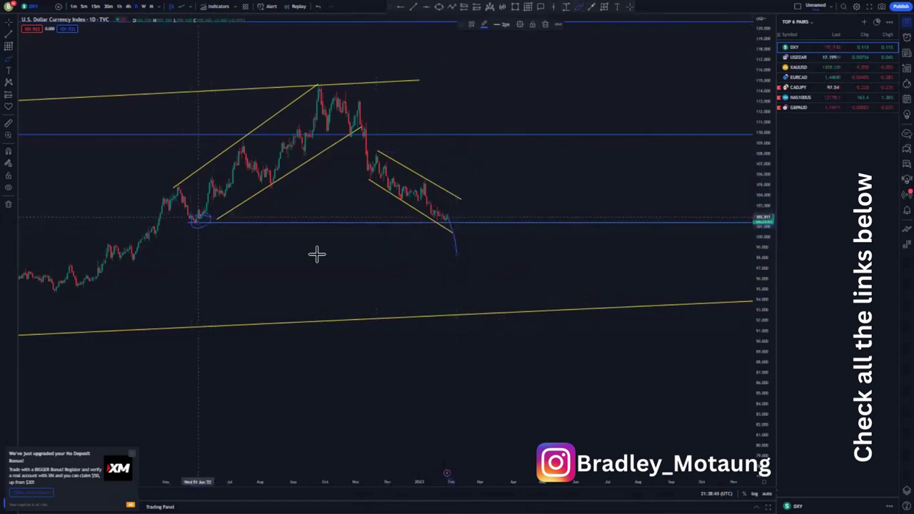
pyautogui.moveTo(455, 255)
pyautogui.mouseDown()
pyautogui.moveTo(474, 242)
pyautogui.moveTo(509, 275)
pyautogui.mouseUp()
pyautogui.scroll(-3, 416, 310)
pyautogui.click(319, 7)
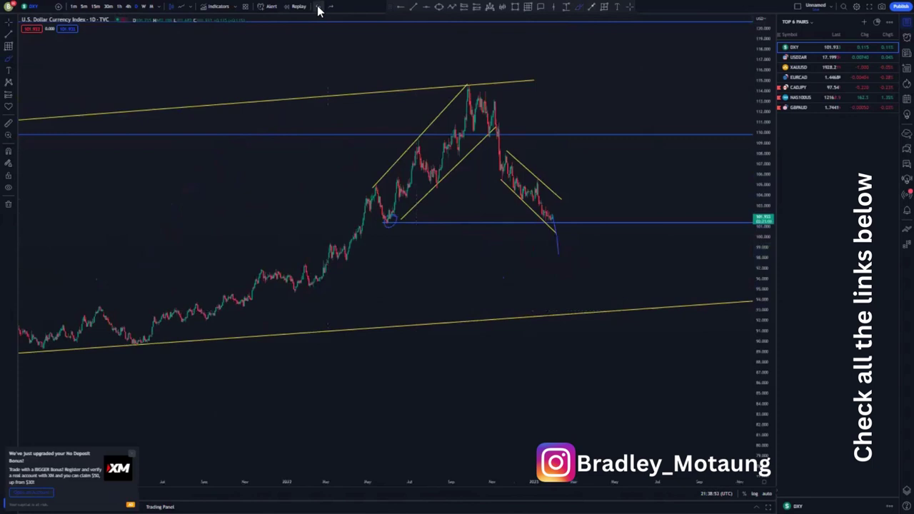
pyautogui.click(320, 12)
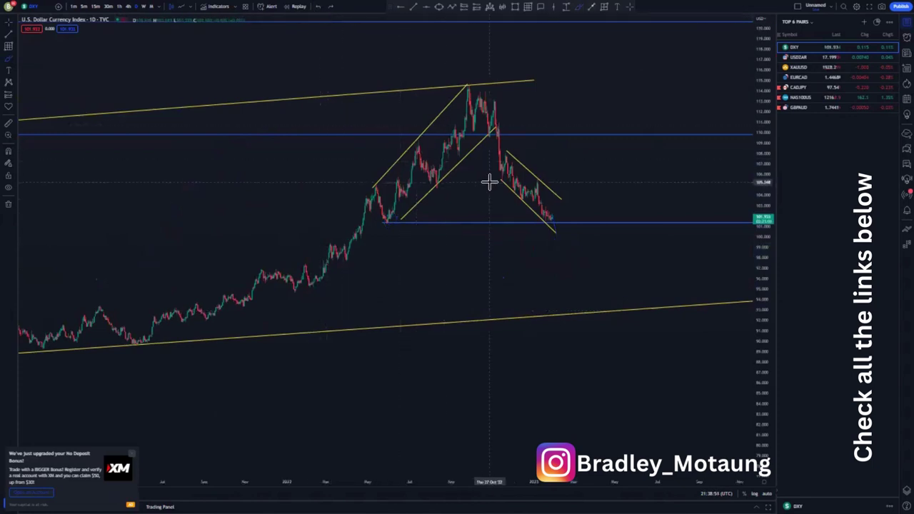
# Sketch with the brush a path consolidating at the 101.4 ray, breaking up to about 108, and falling towards the long-term lower trend line
pyautogui.scroll(5, 489, 182)
pyautogui.moveTo(173, 210); pyautogui.dragTo(180, 216)
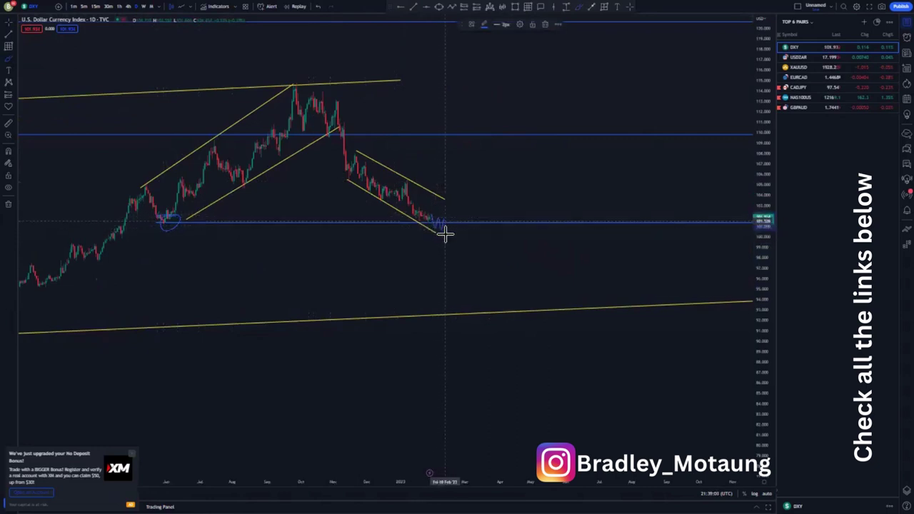
pyautogui.moveTo(452, 228); pyautogui.dragTo(458, 188)
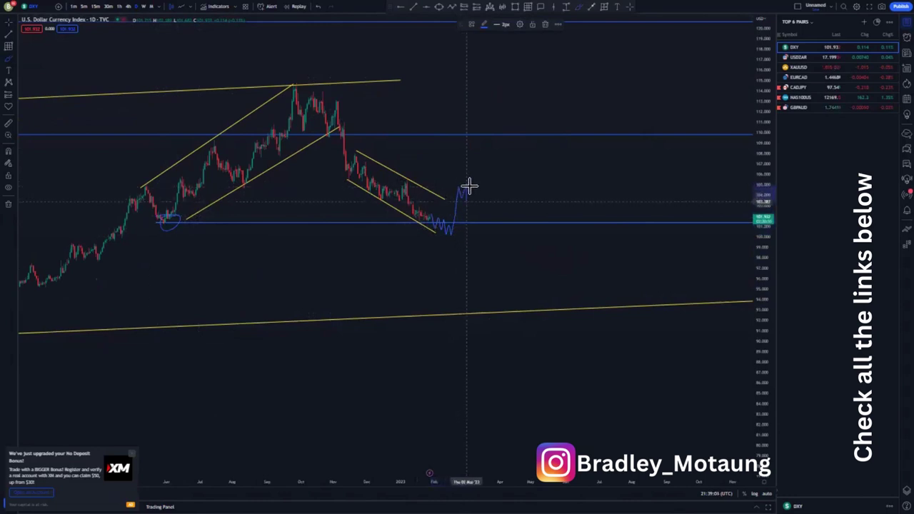
pyautogui.moveTo(445, 201)
pyautogui.mouseDown()
pyautogui.moveTo(474, 196)
pyautogui.moveTo(489, 156)
pyautogui.mouseUp()
pyautogui.moveTo(348, 148)
pyautogui.mouseDown()
pyautogui.moveTo(493, 147)
pyautogui.moveTo(515, 222)
pyautogui.mouseUp()
pyautogui.moveTo(534, 254); pyautogui.dragTo(555, 299)
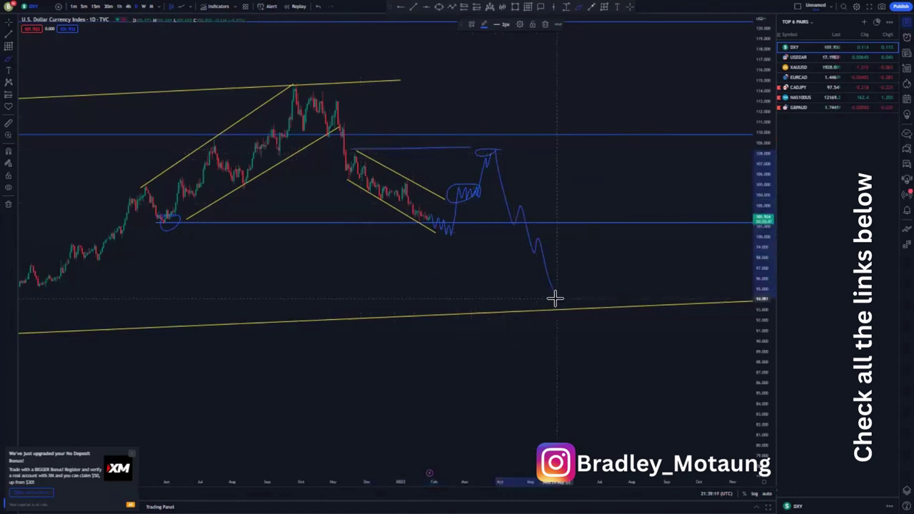
# Sketch the alternative path of a break below the 101.4 ray, a consolidation and a further drop, and undo all brush strokes
pyautogui.moveTo(451, 230); pyautogui.dragTo(434, 257)
pyautogui.moveTo(175, 215)
pyautogui.mouseDown()
pyautogui.moveTo(155, 223)
pyautogui.moveTo(197, 214)
pyautogui.mouseUp()
pyautogui.moveTo(455, 261)
pyautogui.mouseDown()
pyautogui.moveTo(484, 257)
pyautogui.moveTo(445, 247)
pyautogui.moveTo(487, 234)
pyautogui.mouseUp()
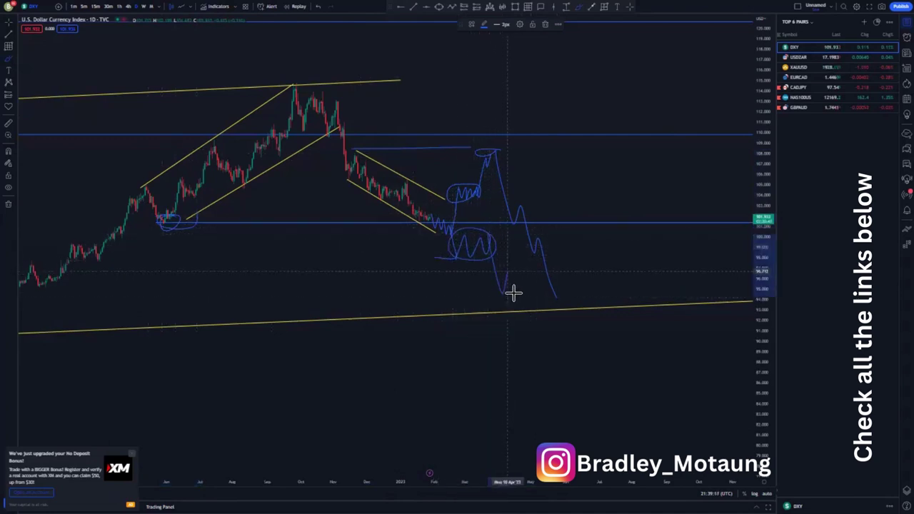
pyautogui.scroll(-3, 331, 270)
pyautogui.scroll(3, 330, 269)
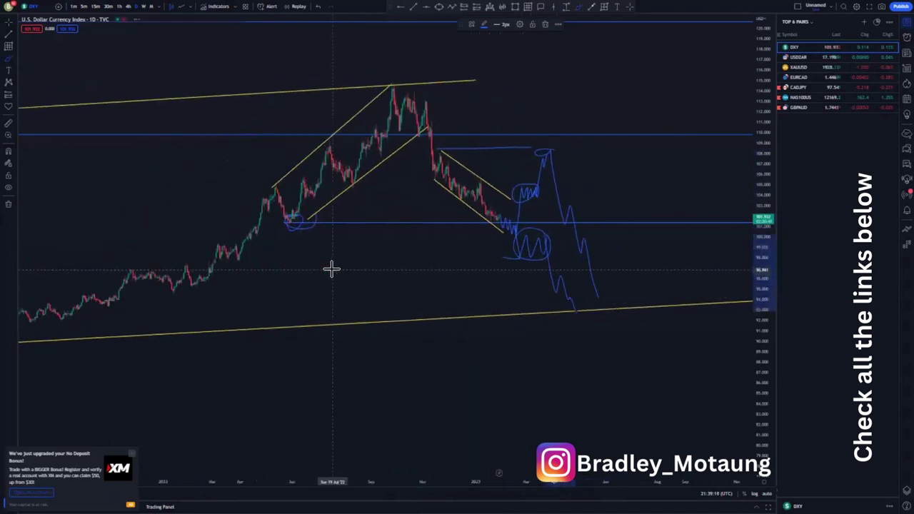
pyautogui.click(317, 7)
pyautogui.click(318, 7)
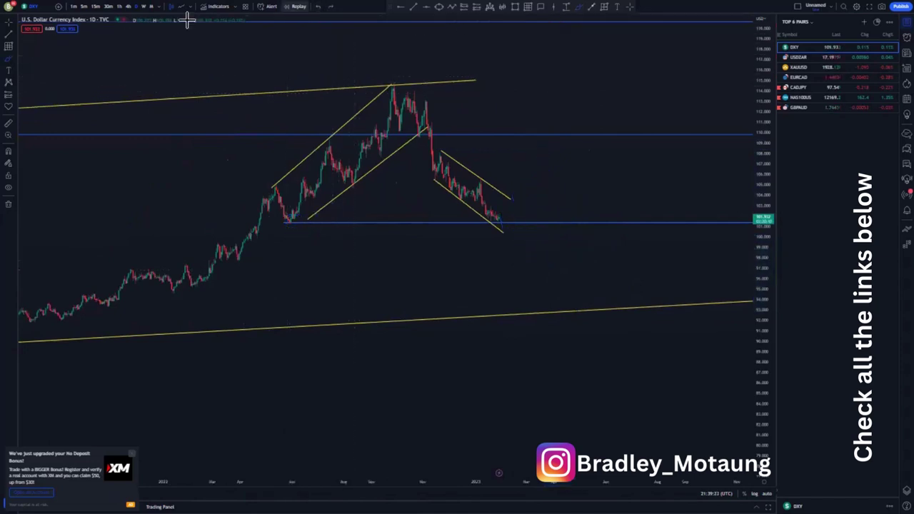
# Switch to the 4-hour chart and extend the descending channel's lower line to just under 100
pyautogui.write('4h')
pyautogui.press('Return')
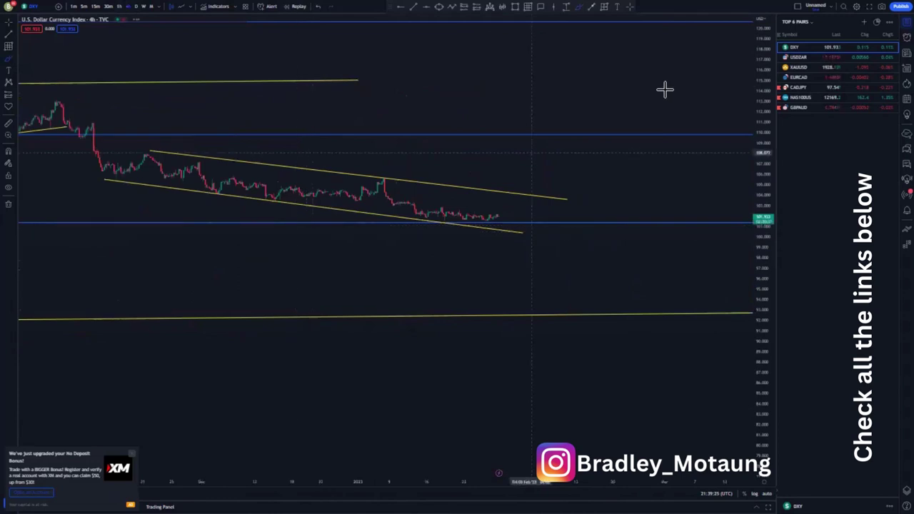
pyautogui.moveTo(752, 260); pyautogui.dragTo(752, 254)
pyautogui.moveTo(578, 263); pyautogui.dragTo(549, 343)
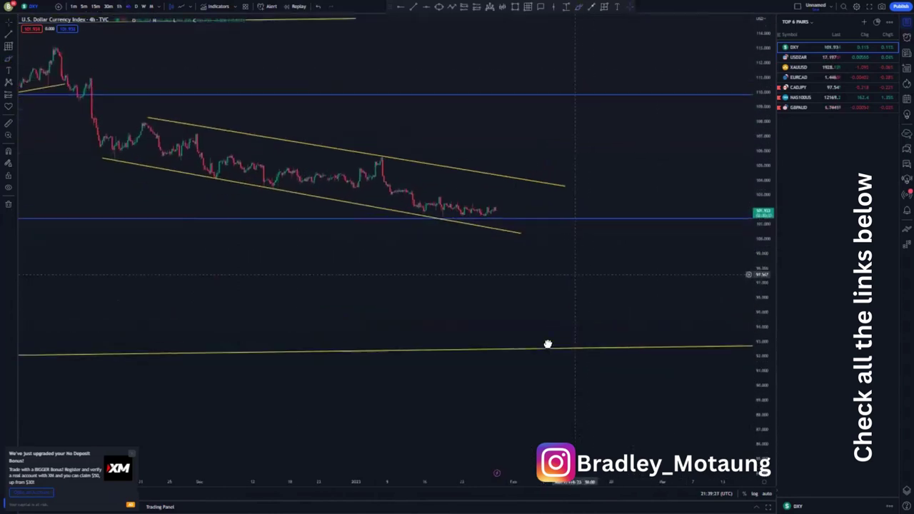
pyautogui.moveTo(753, 416); pyautogui.dragTo(753, 260)
pyautogui.scroll(-1, 529, 360)
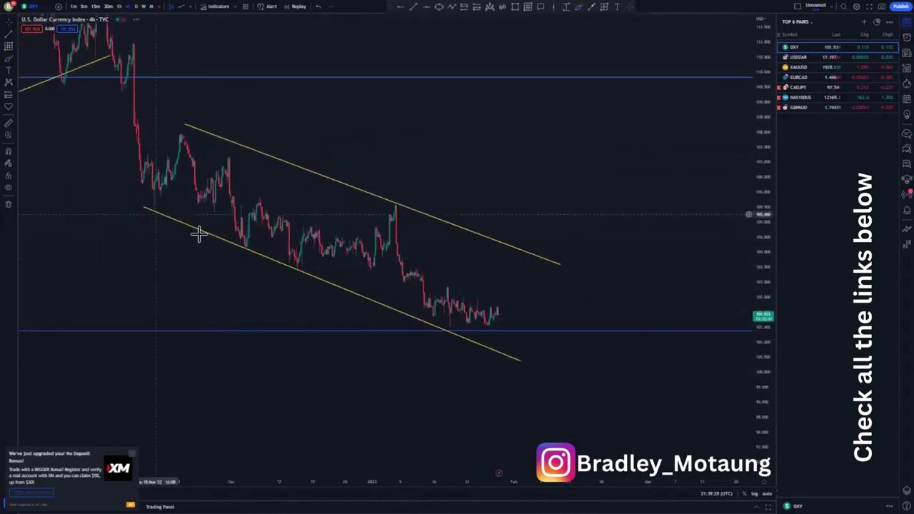
pyautogui.moveTo(529, 371); pyautogui.dragTo(563, 328)
pyautogui.click(583, 377)
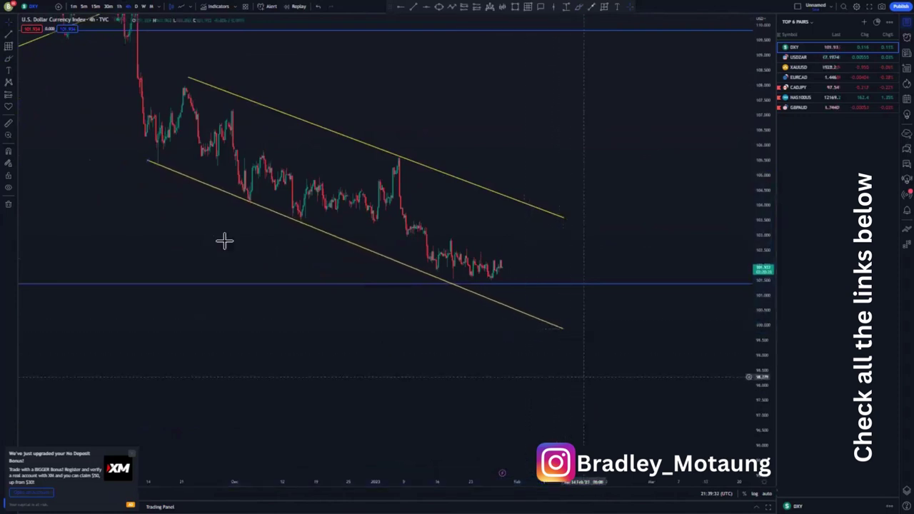
# Sketch a zigzag decline from the current price through the 101.4 ray with the brush and enclose it between two short descending trend lines
pyautogui.scroll(1, 580, 76)
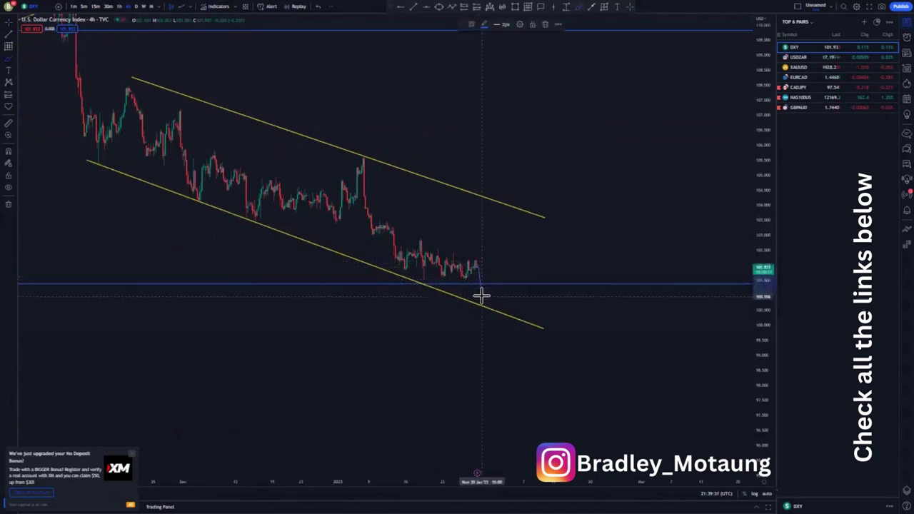
pyautogui.moveTo(493, 299)
pyautogui.mouseDown()
pyautogui.moveTo(506, 271)
pyautogui.moveTo(506, 306)
pyautogui.moveTo(531, 321)
pyautogui.mouseUp()
pyautogui.click(415, 8)
pyautogui.click(452, 248)
pyautogui.click(535, 292)
pyautogui.click(455, 250)
pyautogui.click(524, 213)
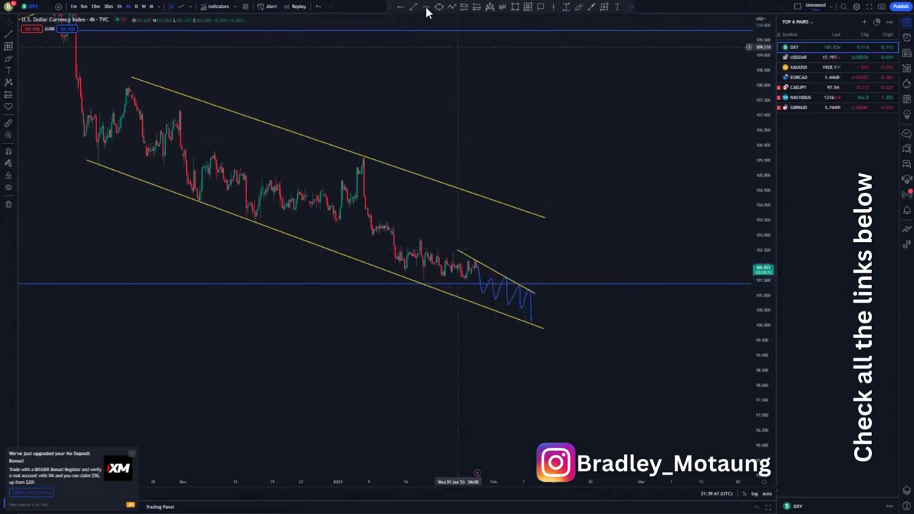
pyautogui.click(453, 275)
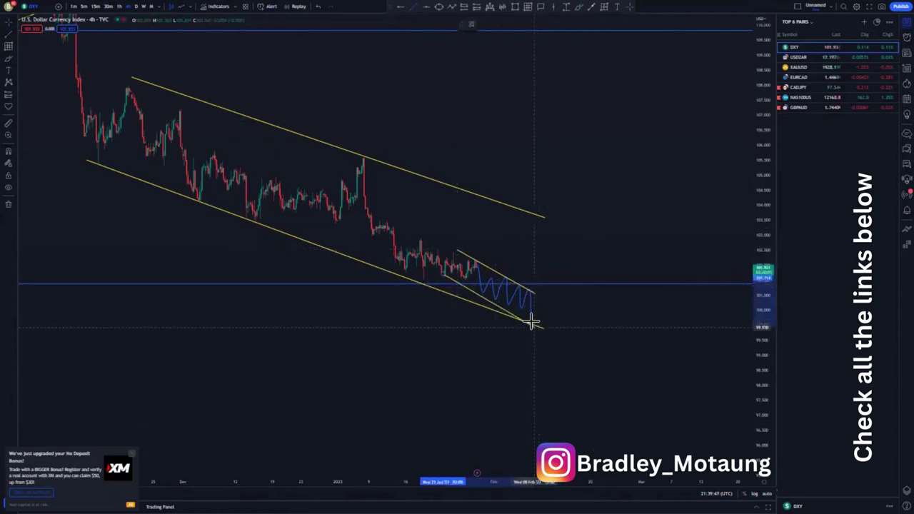
pyautogui.click(543, 327)
pyautogui.click(562, 328)
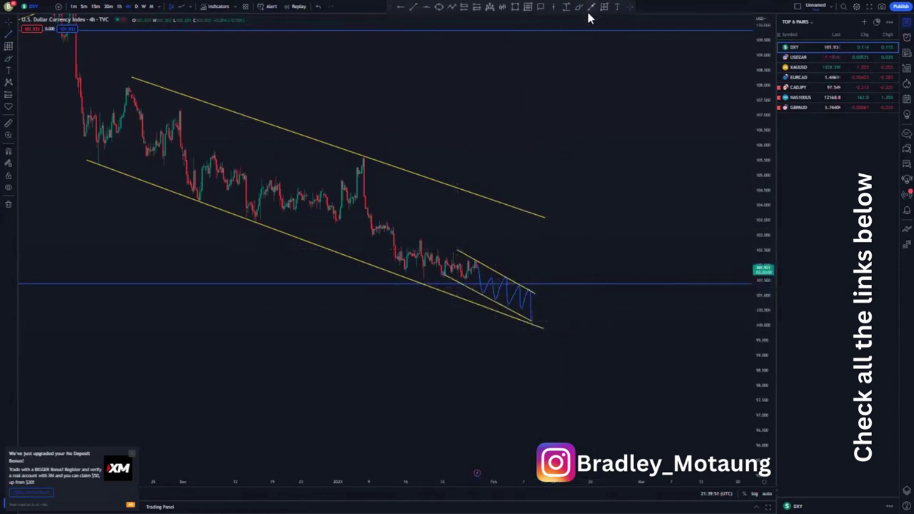
# Draw an arrow from the end of the zigzag near 100 up to about 107
pyautogui.doubleClick(573, 113)
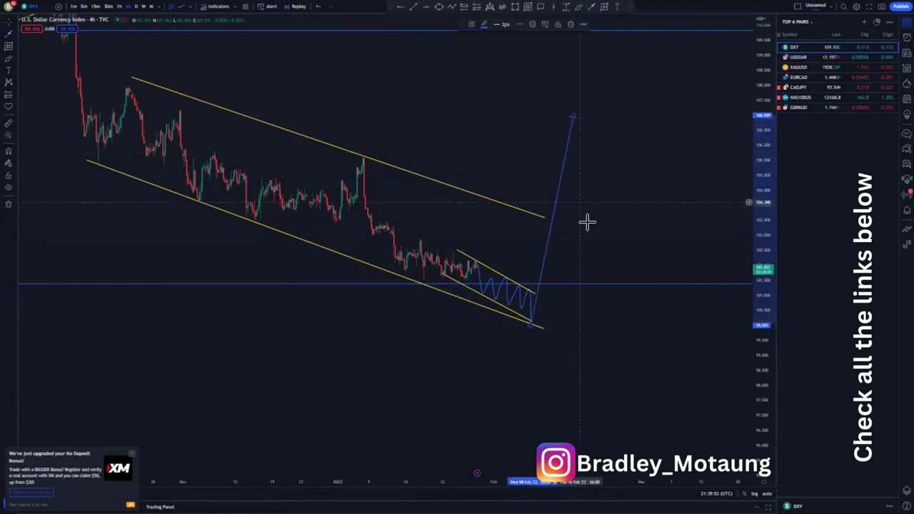
pyautogui.scroll(-3, 604, 249)
pyautogui.moveTo(753, 172); pyautogui.dragTo(753, 184)
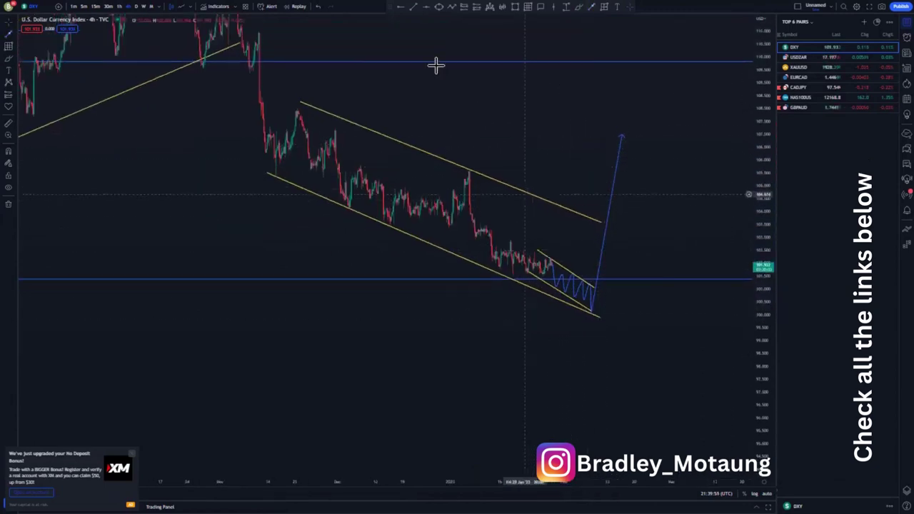
# Place a horizontal ray at the November 2022 high near 108 and realign the descending channel's upper line, extending it to mid-February 2023
pyautogui.click(319, 108)
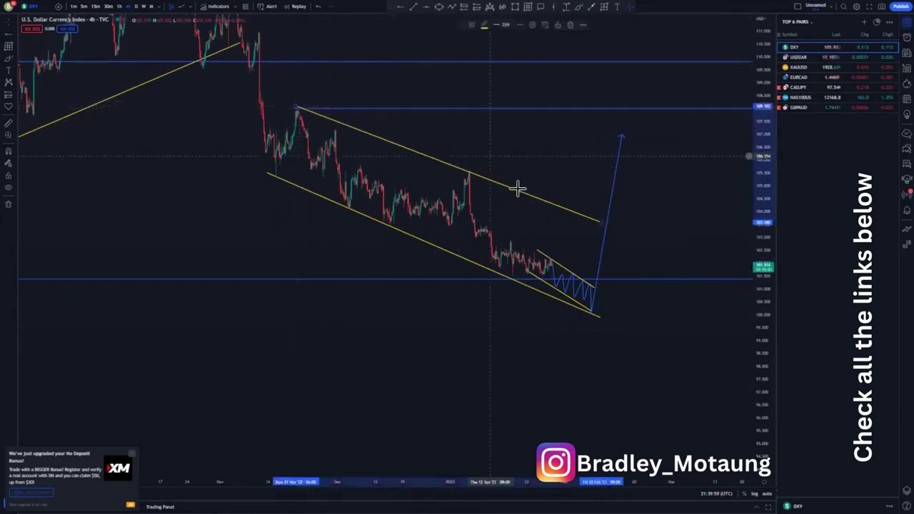
pyautogui.moveTo(603, 225); pyautogui.dragTo(612, 226)
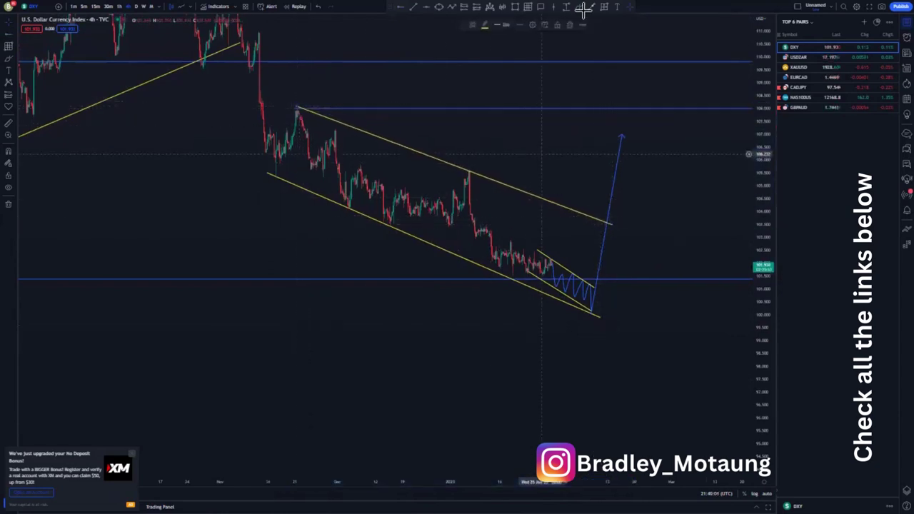
# Circle the November 2022 high and the projected return to the 108 ray, and sketch a stepwise fall from there to about 98.5
pyautogui.click(304, 106)
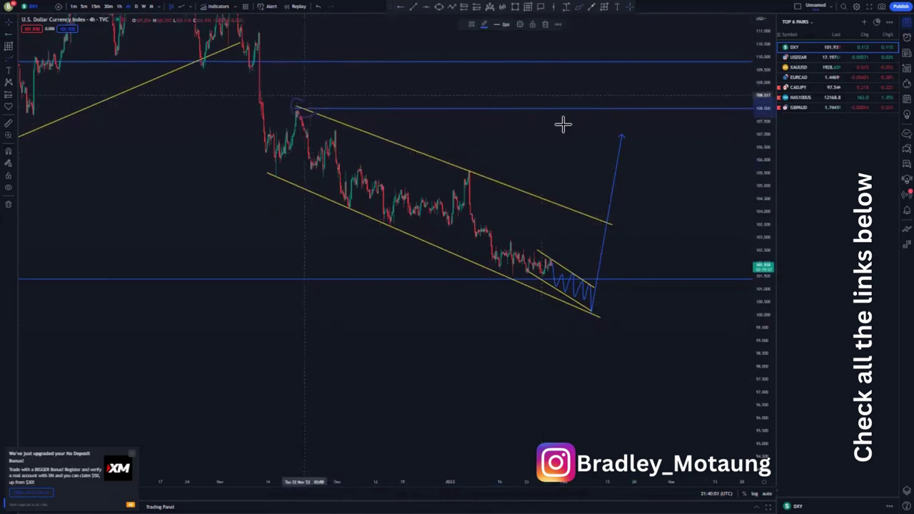
pyautogui.moveTo(623, 105); pyautogui.dragTo(710, 350)
pyautogui.scroll(-2, 403, 351)
pyautogui.scroll(3, 404, 351)
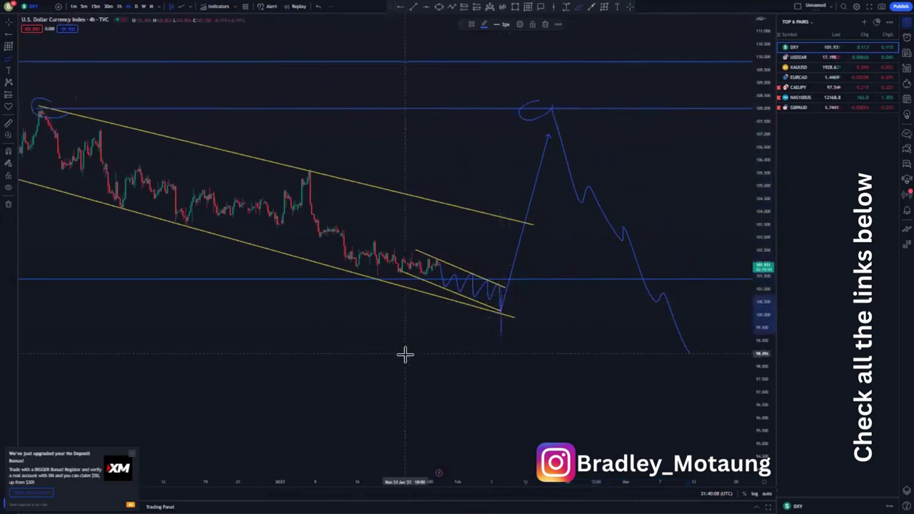
# Circle the mid-2022 low, sketch a break below the 101.4 ray with further downside, and undo the freehand strokes back to the arrow
pyautogui.scroll(-4, 229, 357)
pyautogui.scroll(-1, 222, 315)
pyautogui.moveTo(245, 271); pyautogui.dragTo(265, 288)
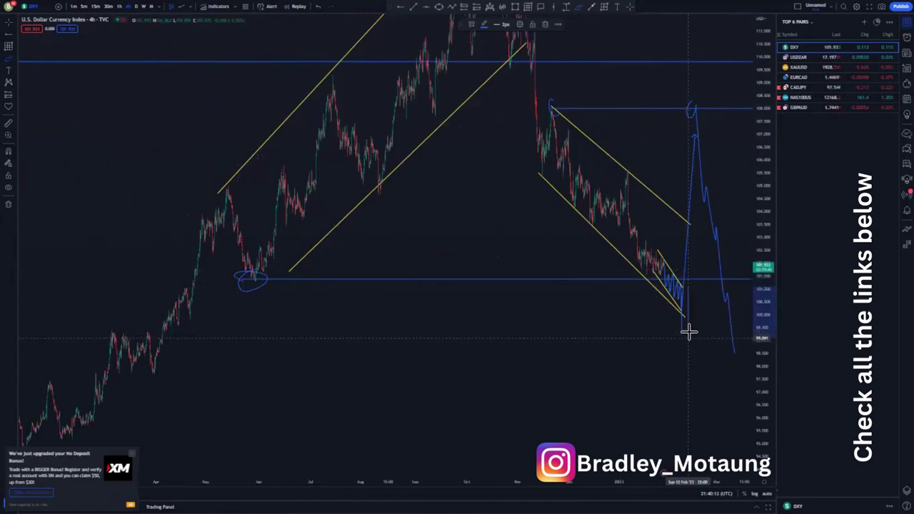
pyautogui.moveTo(681, 315)
pyautogui.mouseDown()
pyautogui.moveTo(698, 314)
pyautogui.moveTo(728, 374)
pyautogui.mouseUp()
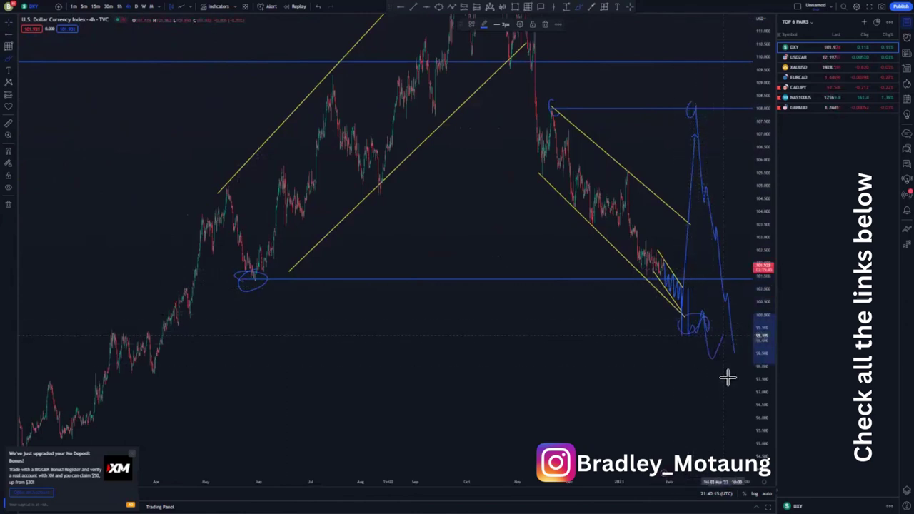
pyautogui.scroll(-2, 498, 282)
pyautogui.scroll(-5, 498, 280)
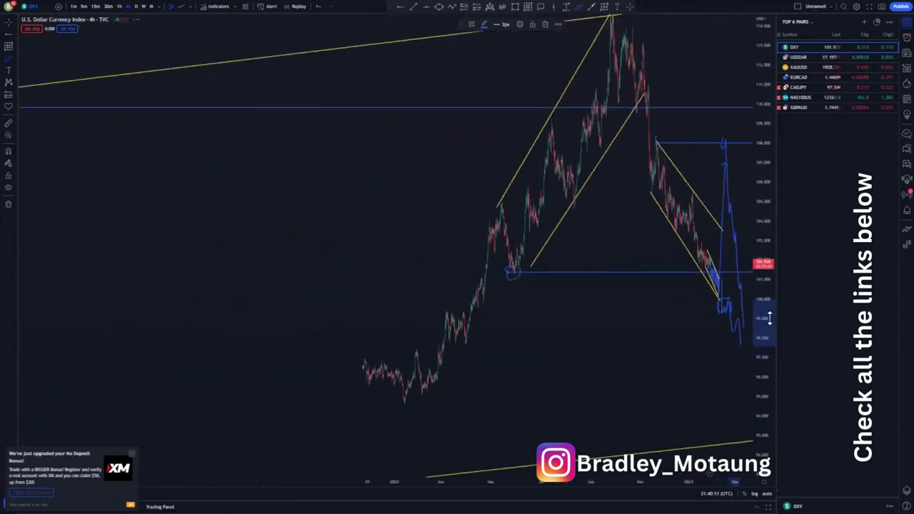
pyautogui.click(318, 9)
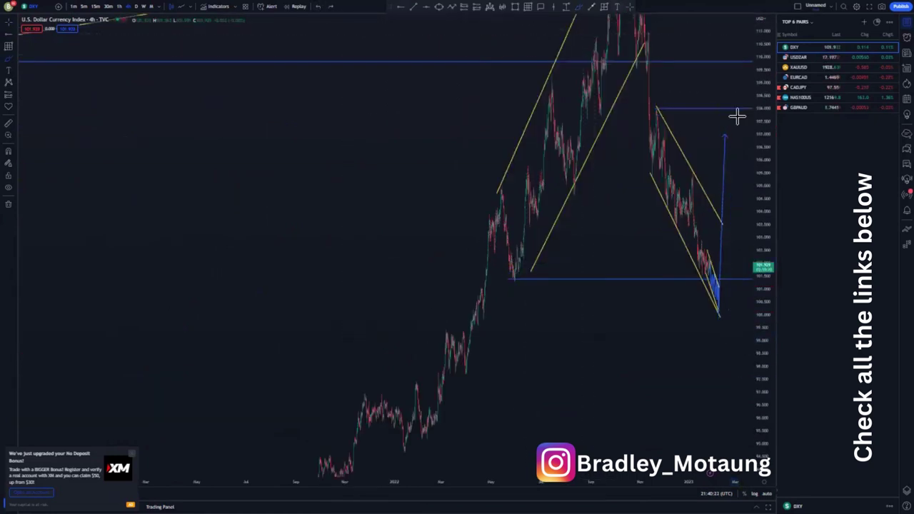
# Open the USDZAR weekly chart, reset its view and frame the price action from 2019 onwards
pyautogui.scroll(-5, 507, 322)
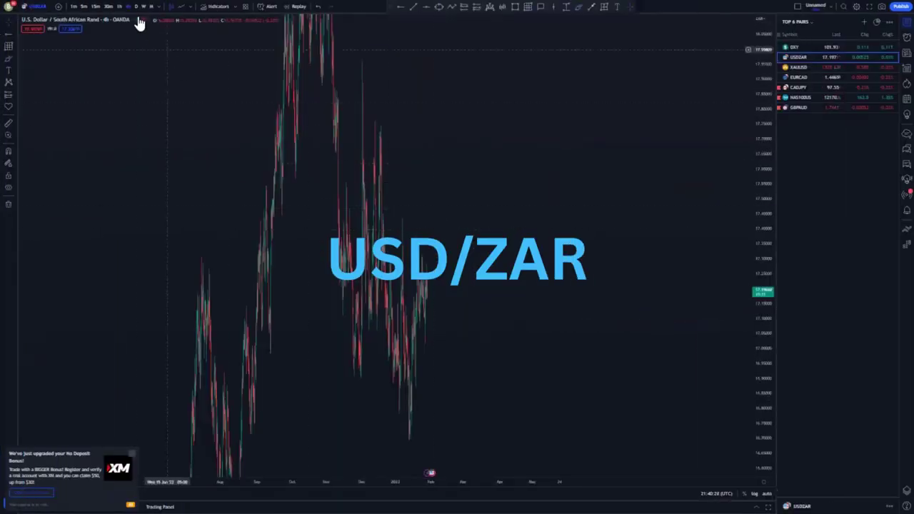
pyautogui.click(143, 6)
pyautogui.scroll(-5, 347, 173)
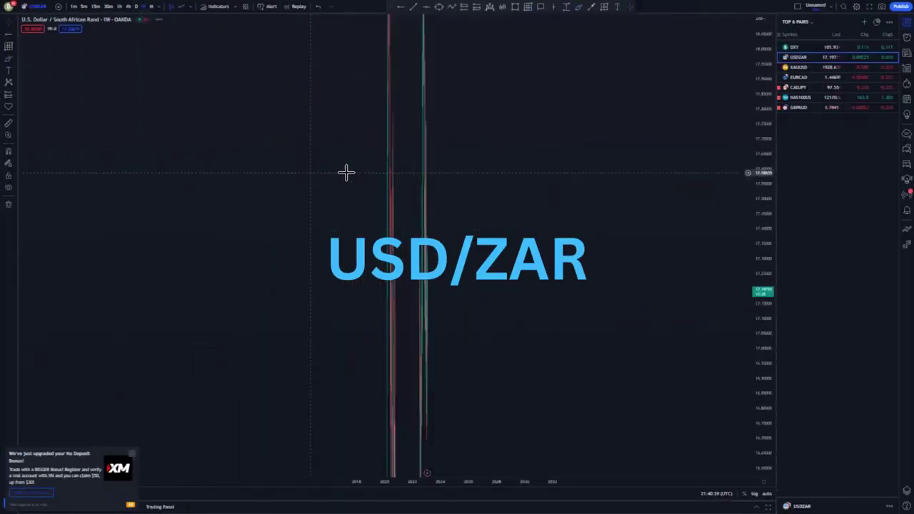
pyautogui.rightClick(350, 124)
pyautogui.click(374, 130)
pyautogui.scroll(3, 498, 183)
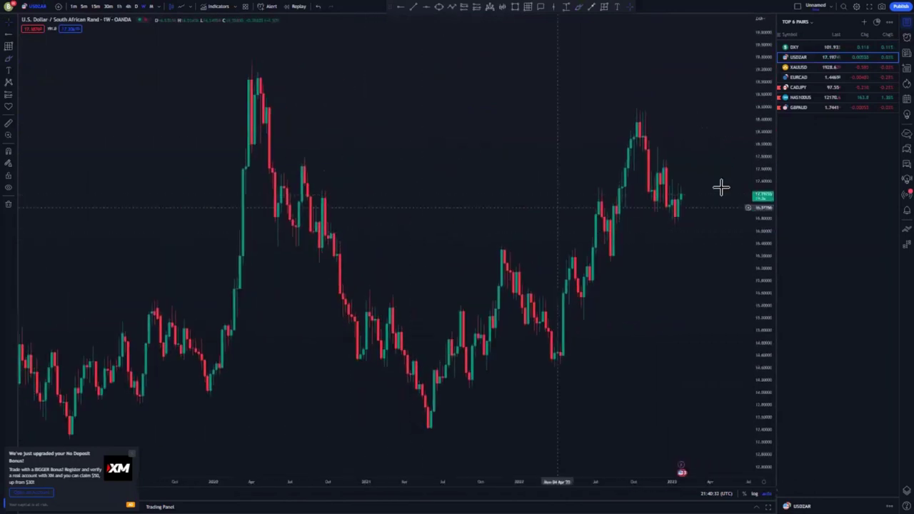
pyautogui.moveTo(765, 131); pyautogui.dragTo(522, 151)
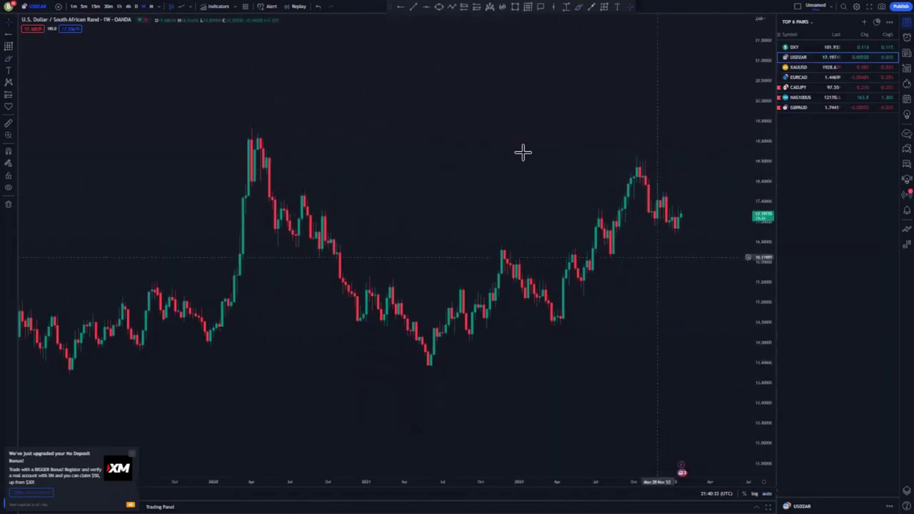
# Place horizontal rays at the 2020 peak near 19.3 and at the mid-2020 lower high near 17.7
pyautogui.click(252, 128)
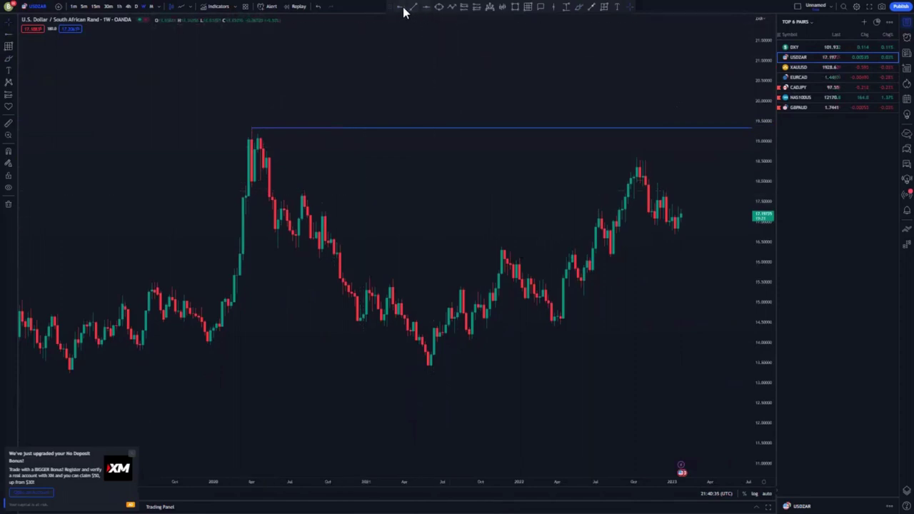
pyautogui.click(303, 192)
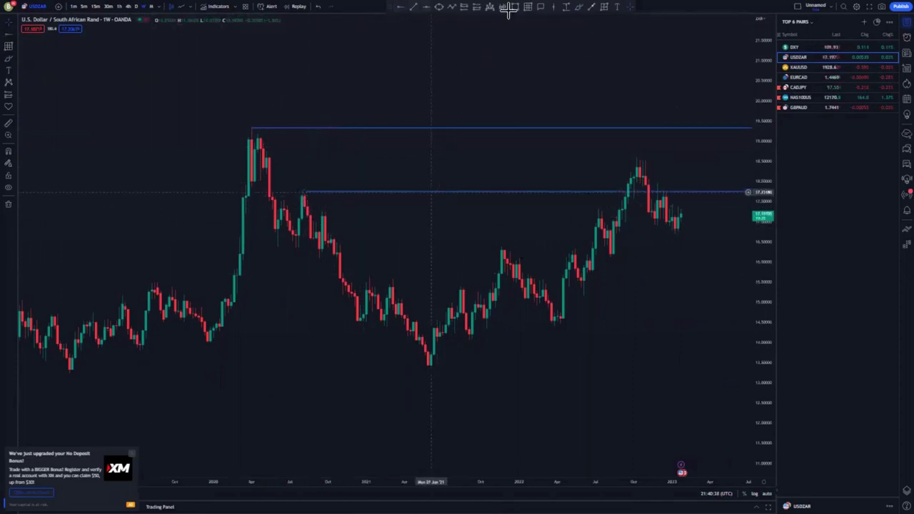
# Sketch with the brush the rise to the late-2022 high, the drop and the consolidation under the 17.7 ray, and undo the strokes
pyautogui.click(541, 7)
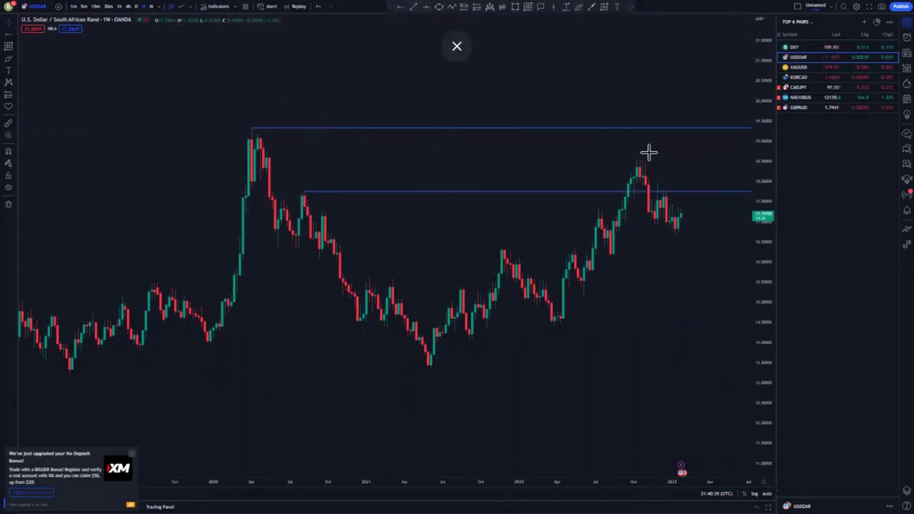
pyautogui.moveTo(648, 151); pyautogui.dragTo(646, 155)
pyautogui.click(545, 24)
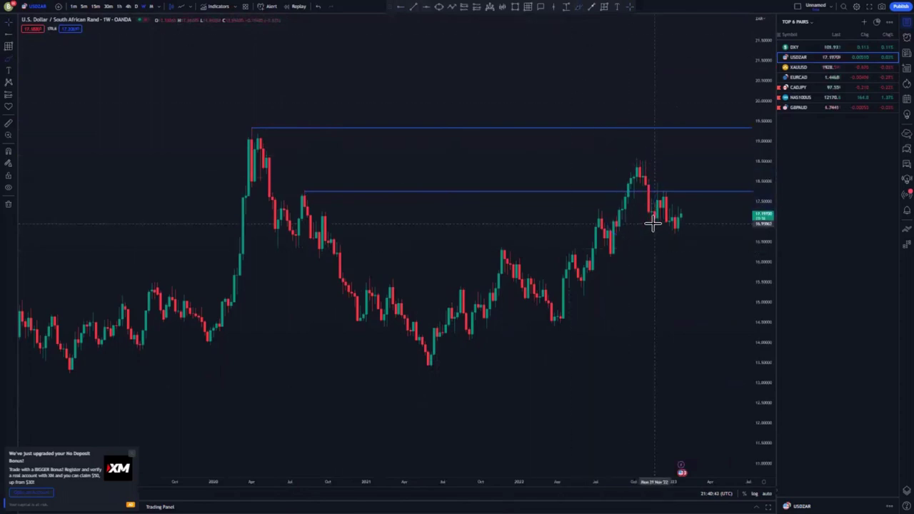
pyautogui.scroll(2, 602, 207)
pyautogui.moveTo(587, 218); pyautogui.dragTo(619, 164)
pyautogui.moveTo(593, 225); pyautogui.dragTo(630, 170)
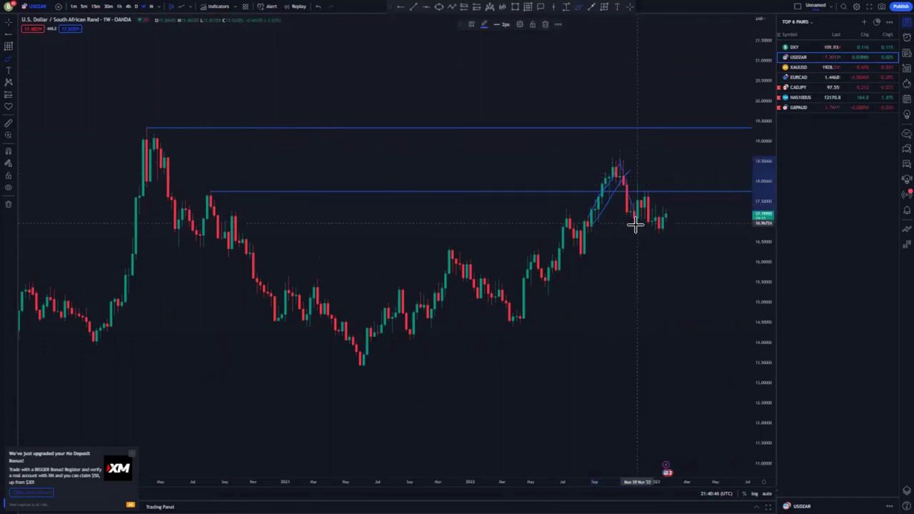
pyautogui.moveTo(622, 208)
pyautogui.mouseDown()
pyautogui.moveTo(686, 191)
pyautogui.moveTo(684, 211)
pyautogui.mouseUp()
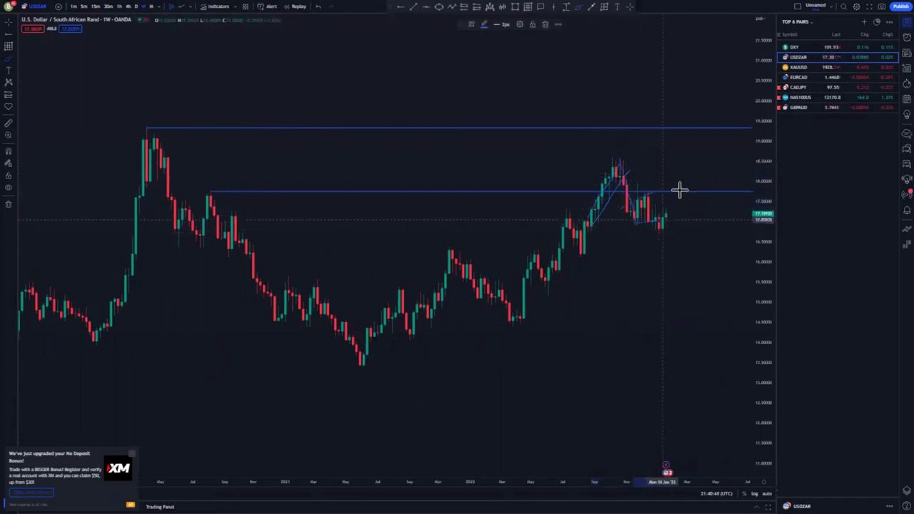
pyautogui.moveTo(635, 186); pyautogui.dragTo(637, 189)
pyautogui.click(318, 9)
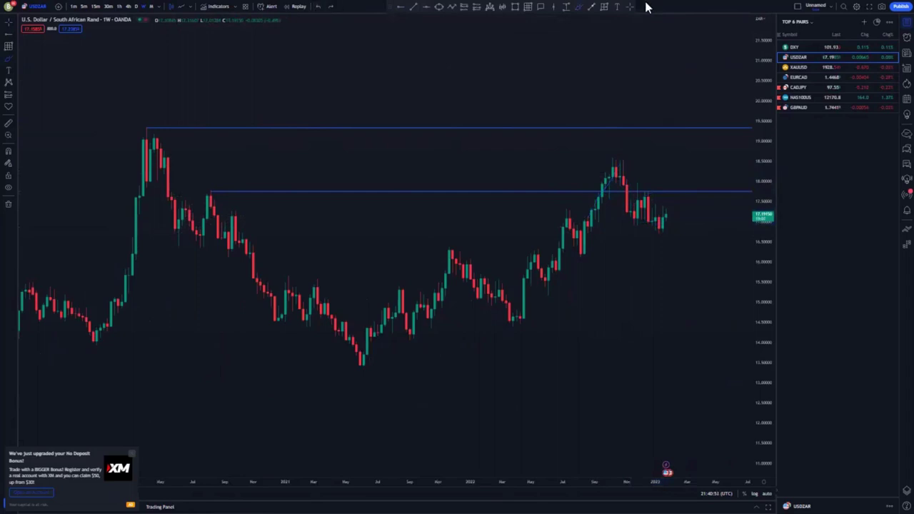
# Place a horizontal ray at the 2021 low near 13.4
pyautogui.scroll(-1, 407, 350)
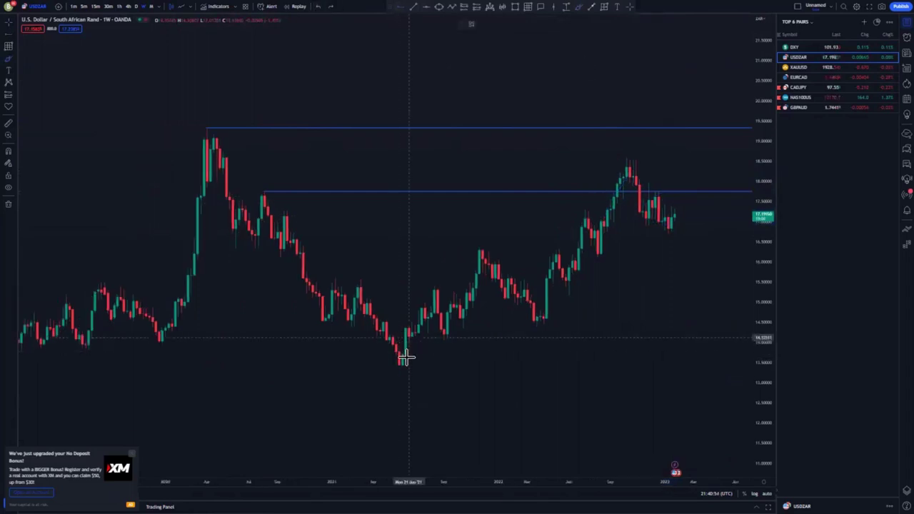
pyautogui.click(399, 366)
# Draw a long-term upper trend line from the 2008 high near 11.8 across the 2020 peak to about 19.8
pyautogui.moveTo(510, 379); pyautogui.dragTo(353, 320)
pyautogui.scroll(-4, 381, 326)
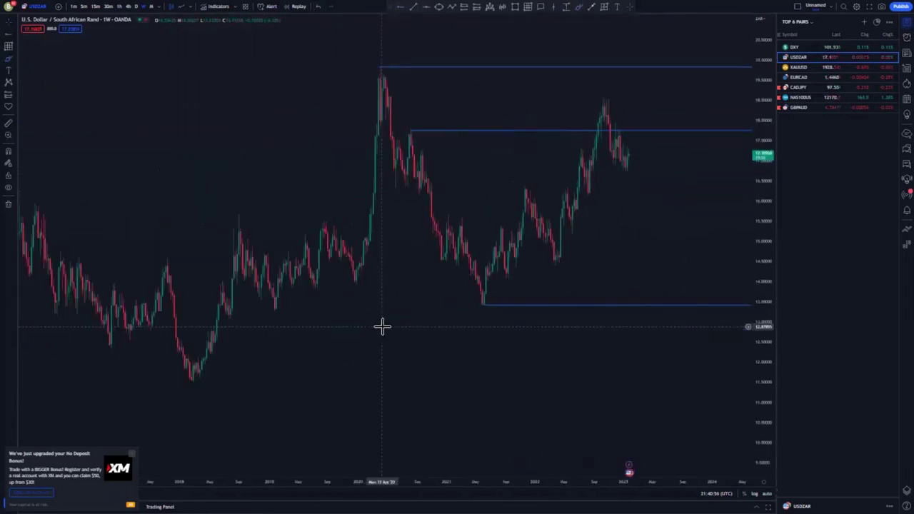
pyautogui.moveTo(763, 47); pyautogui.dragTo(763, 332)
pyautogui.moveTo(455, 351); pyautogui.dragTo(394, 227)
pyautogui.scroll(-5, 429, 334)
pyautogui.scroll(-3, 430, 336)
pyautogui.moveTo(759, 164); pyautogui.dragTo(759, 238)
pyautogui.scroll(4, 564, 359)
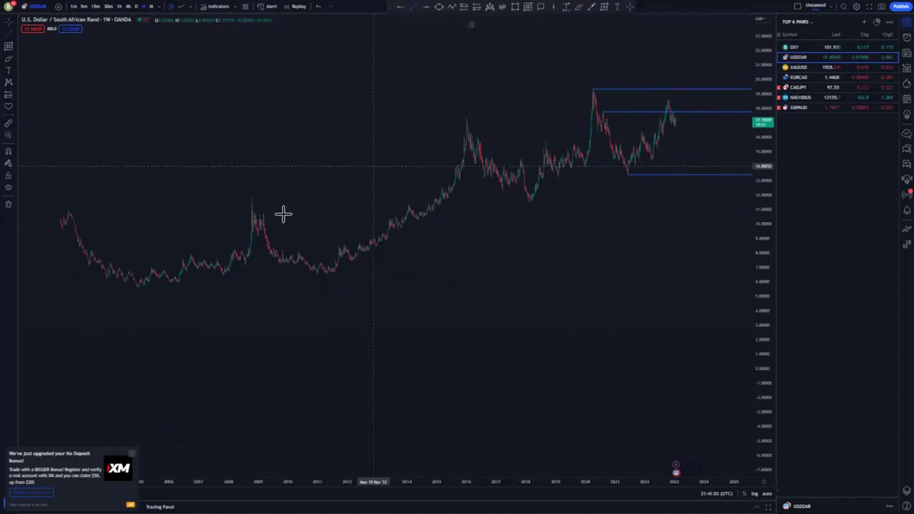
pyautogui.click(252, 198)
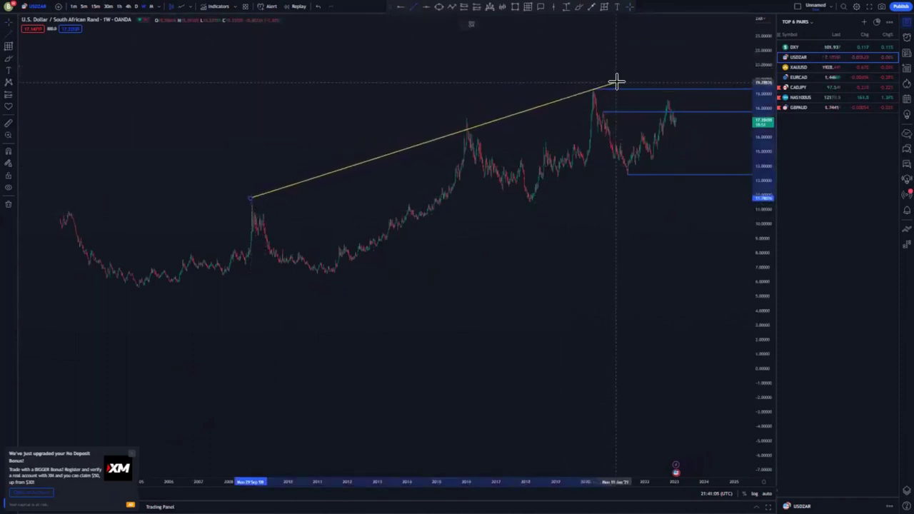
pyautogui.click(618, 82)
# Circle the early-2016 peak that pokes above the long-term upper trend line with the brush
pyautogui.scroll(2, 163, 217)
pyautogui.moveTo(203, 219); pyautogui.dragTo(384, 221)
pyautogui.scroll(4, 425, 224)
pyautogui.scroll(1, 436, 218)
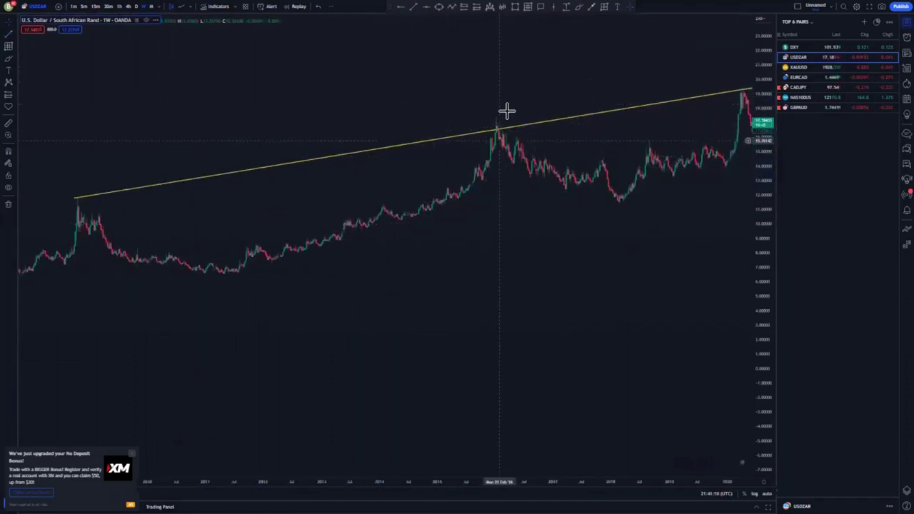
pyautogui.click(578, 7)
pyautogui.moveTo(511, 102)
pyautogui.mouseDown()
pyautogui.moveTo(478, 134)
pyautogui.moveTo(500, 133)
pyautogui.mouseUp()
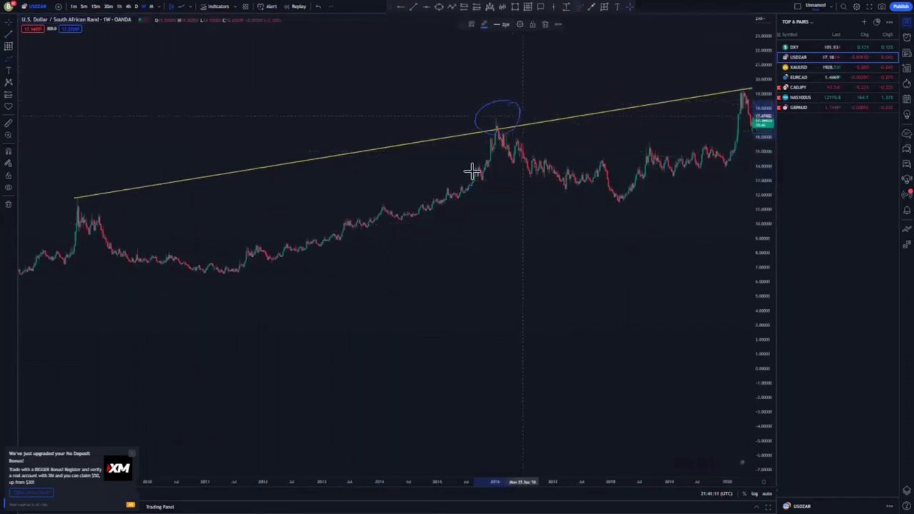
# Delete the circle around the early-2016 peak, and sketch and erase a brush stroke above the upper trend line
pyautogui.click(545, 24)
pyautogui.moveTo(589, 79); pyautogui.dragTo(353, 101)
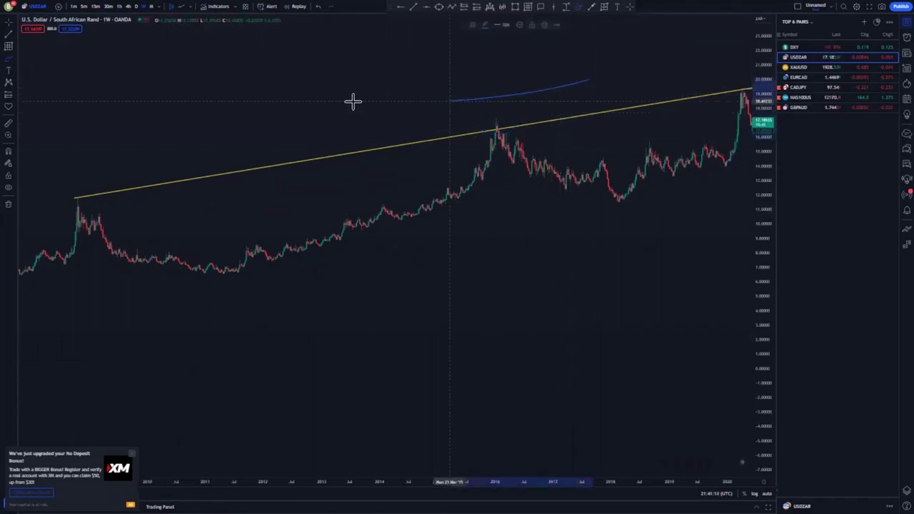
pyautogui.click(545, 24)
pyautogui.click(630, 7)
# Draw a long-term lower trend line along the 2011 and 2021 lows, from about 5.8 in mid-2010 to about 14.2 in mid-2022
pyautogui.moveTo(596, 171); pyautogui.dragTo(439, 187)
pyautogui.scroll(-5, 492, 165)
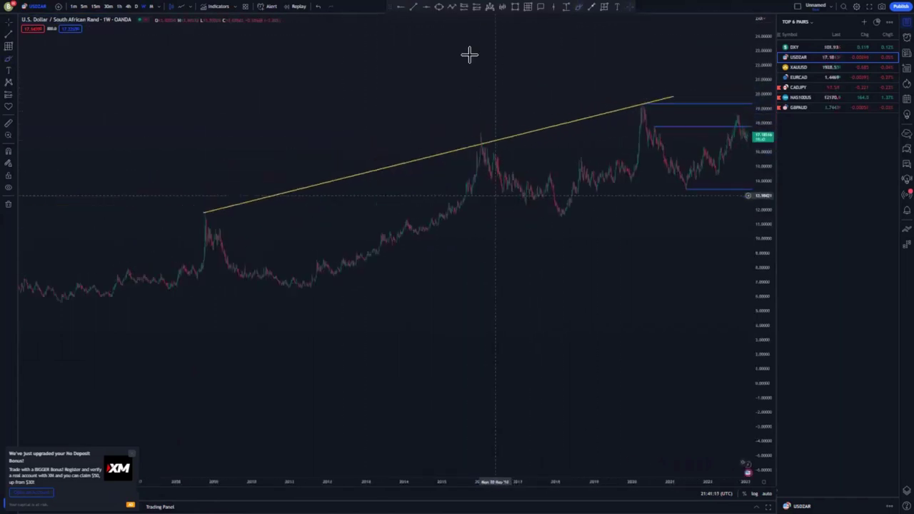
pyautogui.moveTo(342, 293)
pyautogui.mouseDown()
pyautogui.moveTo(784, 178)
pyautogui.moveTo(728, 177)
pyautogui.mouseUp()
pyautogui.click(730, 178)
pyautogui.moveTo(602, 247); pyautogui.dragTo(443, 252)
pyautogui.moveTo(186, 301); pyautogui.dragTo(154, 306)
# Place a horizontal ray at the 2011 low near 6.5
pyautogui.click(455, 36)
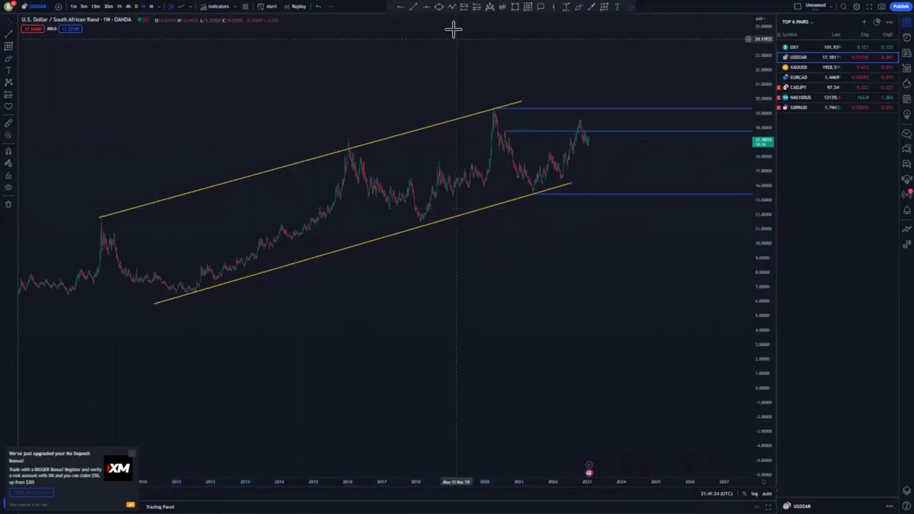
pyautogui.click(187, 294)
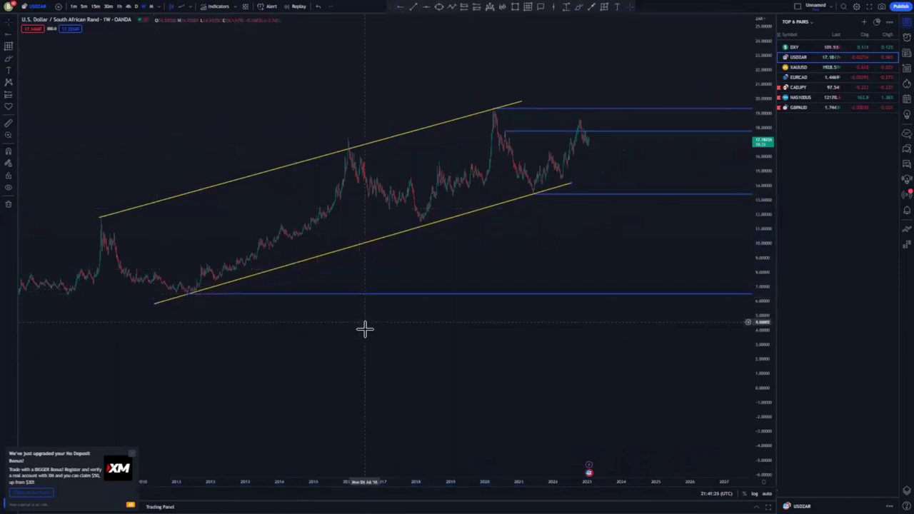
pyautogui.click(372, 330)
# Extend the long-term lower trend line's end to about 14.5 in late 2022
pyautogui.scroll(-4, 488, 357)
pyautogui.scroll(7, 489, 356)
pyautogui.scroll(3, 488, 356)
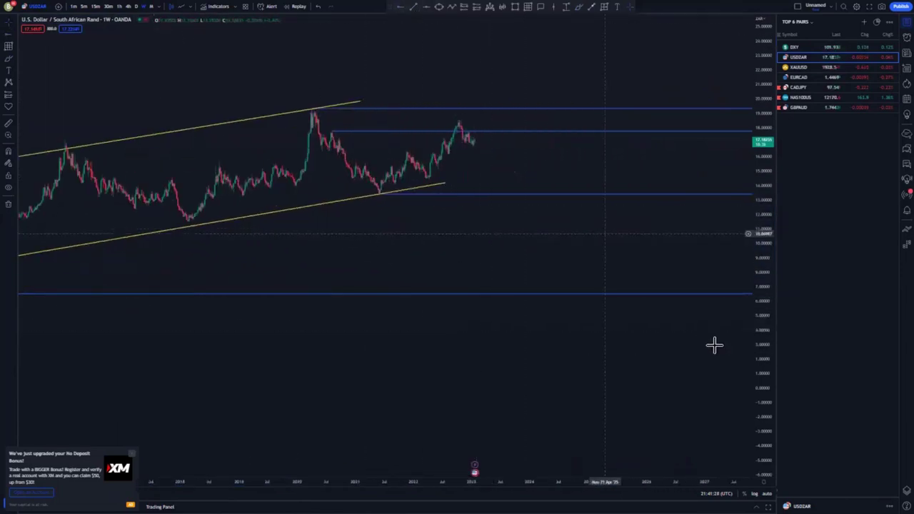
pyautogui.moveTo(767, 362); pyautogui.dragTo(764, 222)
pyautogui.moveTo(548, 264); pyautogui.dragTo(561, 355)
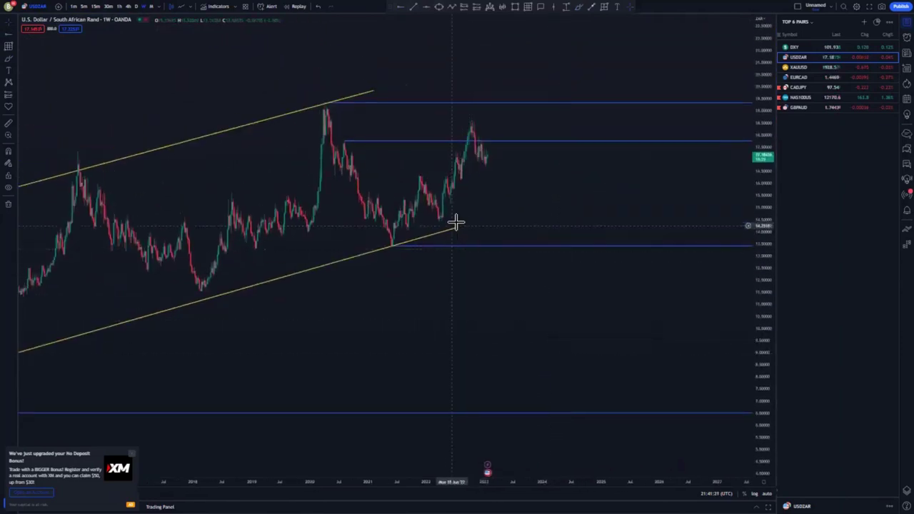
pyautogui.moveTo(457, 230); pyautogui.dragTo(480, 220)
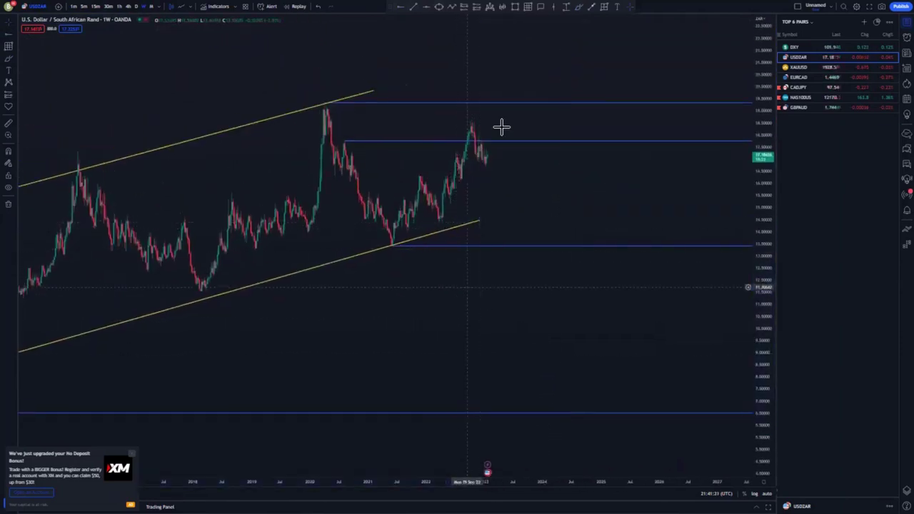
# Circle the mid-2020 and late-2022 highs with the brush and sketch a zigzag decline to a circled target on the 13.4 ray
pyautogui.moveTo(344, 136); pyautogui.dragTo(358, 137)
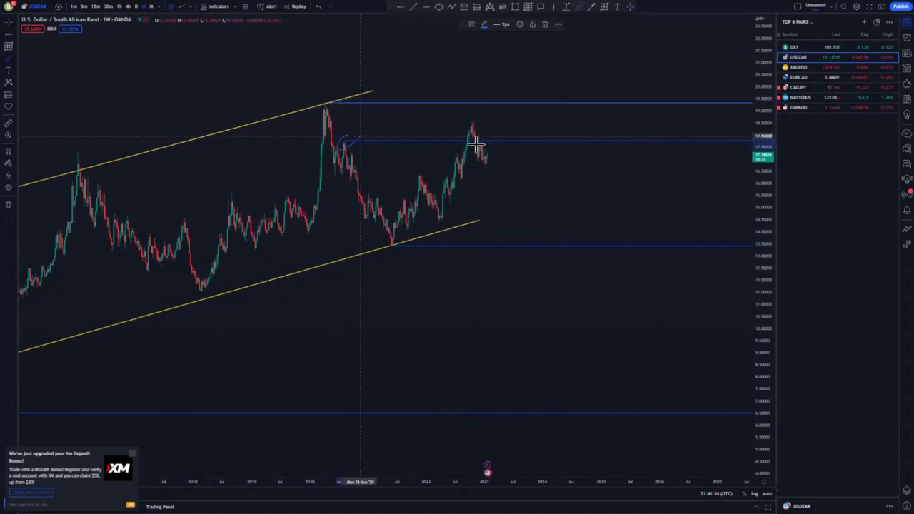
pyautogui.moveTo(473, 120); pyautogui.dragTo(475, 124)
pyautogui.moveTo(486, 160)
pyautogui.mouseDown()
pyautogui.moveTo(502, 155)
pyautogui.moveTo(545, 246)
pyautogui.moveTo(556, 239)
pyautogui.mouseUp()
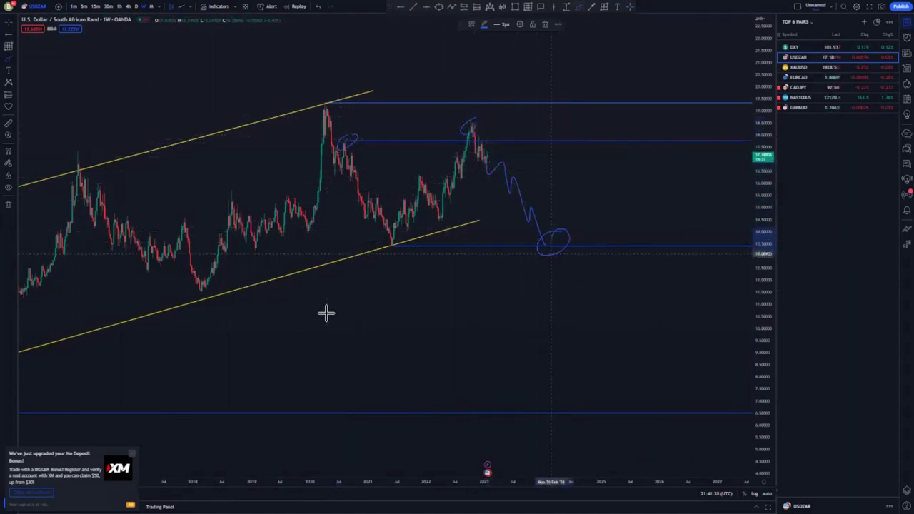
# Circle a target area on the 6.5 ray and the whole ascending channel with the brush, and undo all the brush marks
pyautogui.scroll(-3, 437, 307)
pyautogui.moveTo(662, 408)
pyautogui.mouseDown()
pyautogui.moveTo(680, 394)
pyautogui.moveTo(657, 404)
pyautogui.moveTo(668, 394)
pyautogui.mouseUp()
pyautogui.scroll(1, 393, 316)
pyautogui.scroll(1, 393, 315)
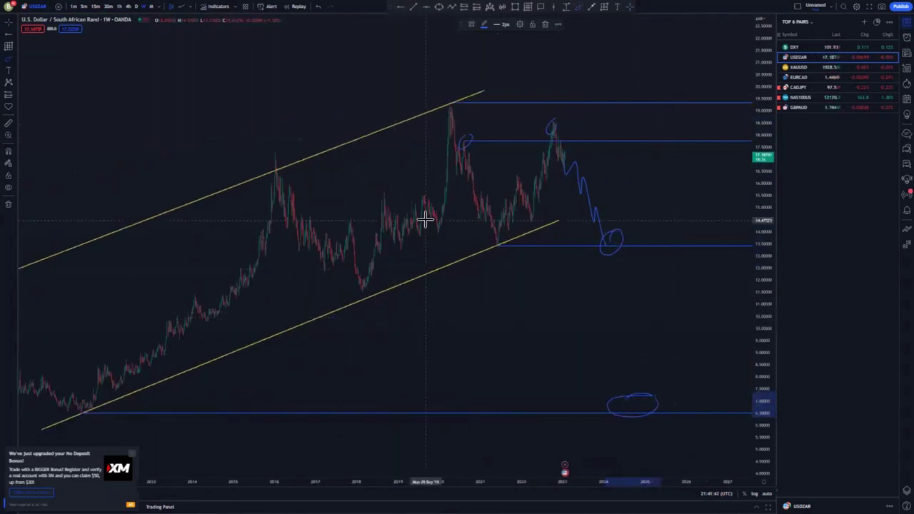
pyautogui.scroll(-2, 425, 219)
pyautogui.moveTo(565, 85)
pyautogui.mouseDown()
pyautogui.moveTo(173, 271)
pyautogui.moveTo(527, 127)
pyautogui.mouseUp()
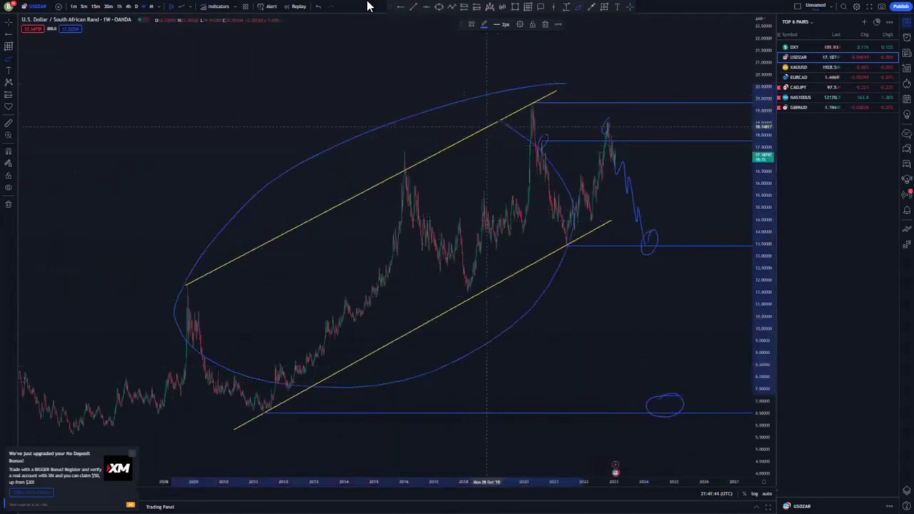
pyautogui.click(318, 7)
pyautogui.click(318, 6)
pyautogui.click(317, 6)
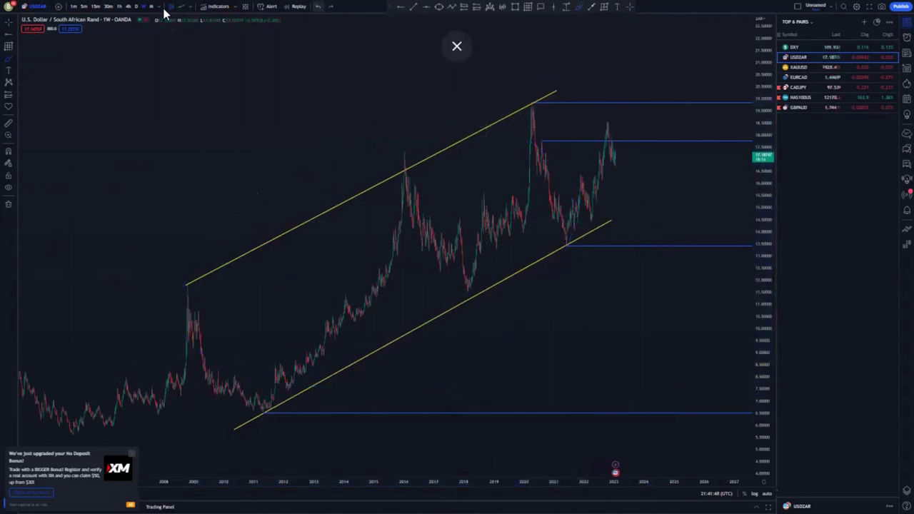
# Switch to the daily chart and draw a trend line from the July 2022 high near 17.0 to about 18.7 in October 2022
pyautogui.click(135, 6)
pyautogui.scroll(5, 459, 149)
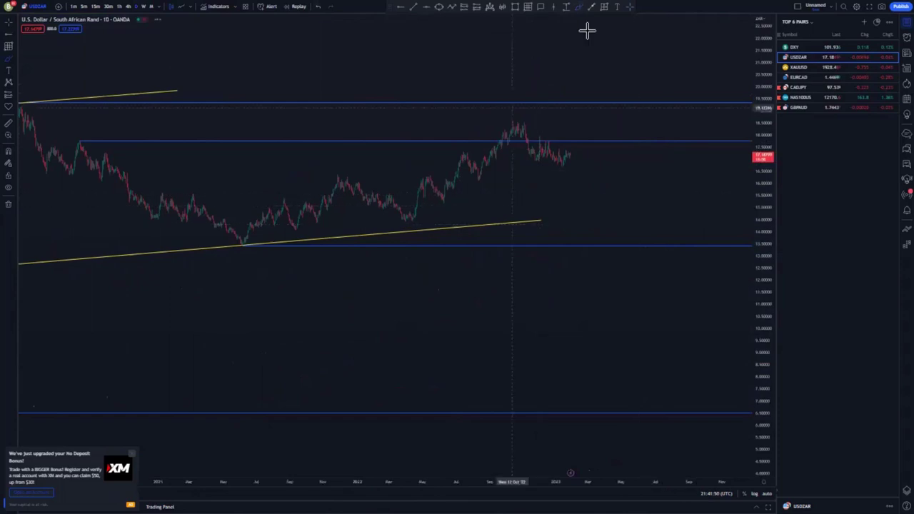
pyautogui.moveTo(768, 318); pyautogui.dragTo(768, 176)
pyautogui.moveTo(598, 310); pyautogui.dragTo(604, 388)
pyautogui.scroll(3, 605, 386)
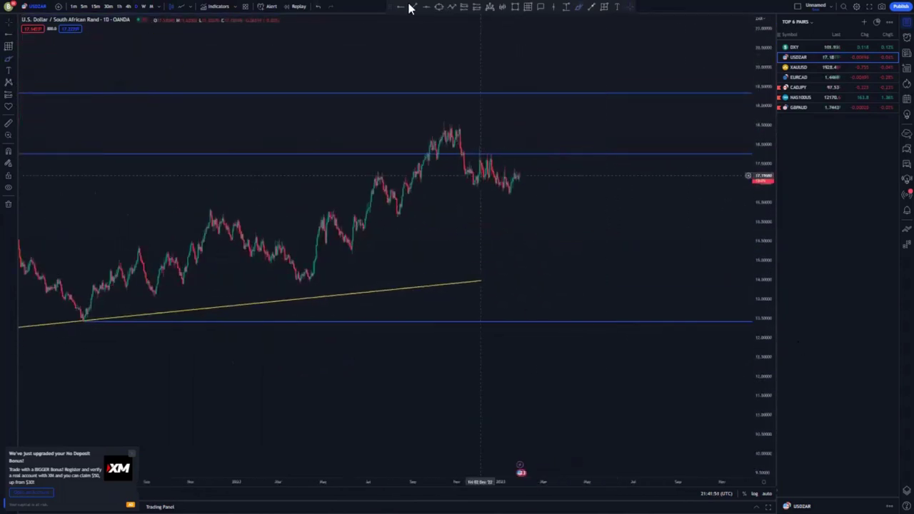
pyautogui.click(386, 184)
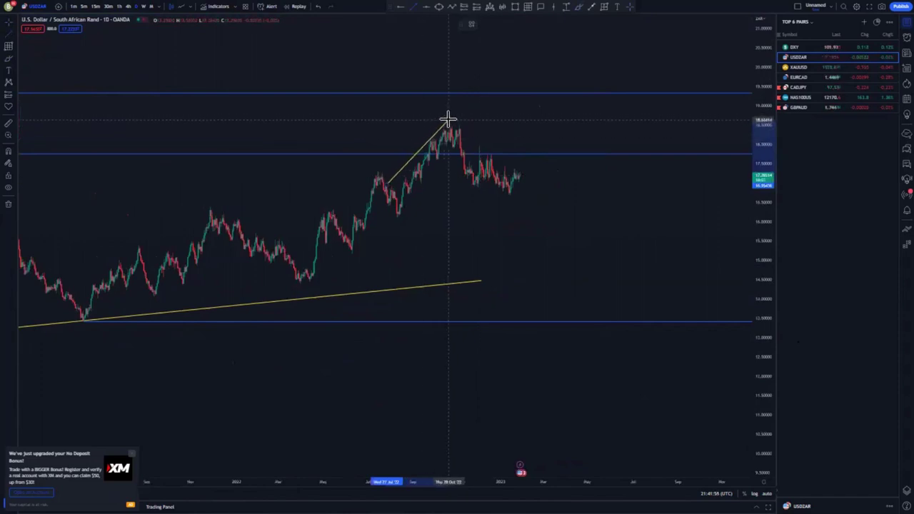
pyautogui.click(446, 116)
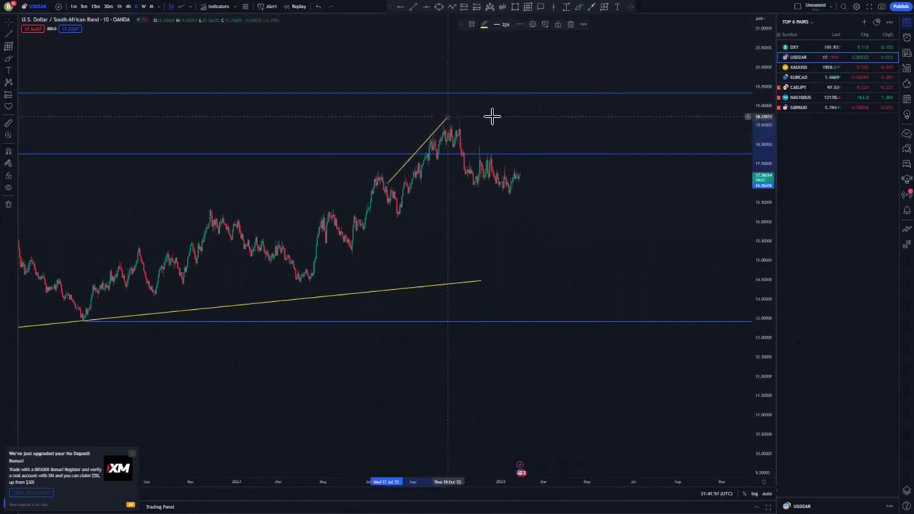
# Draw the inner lower trend line from the August 2022 low near 16.1 to about 18.1, and place a horizontal ray at that low
pyautogui.click(401, 214)
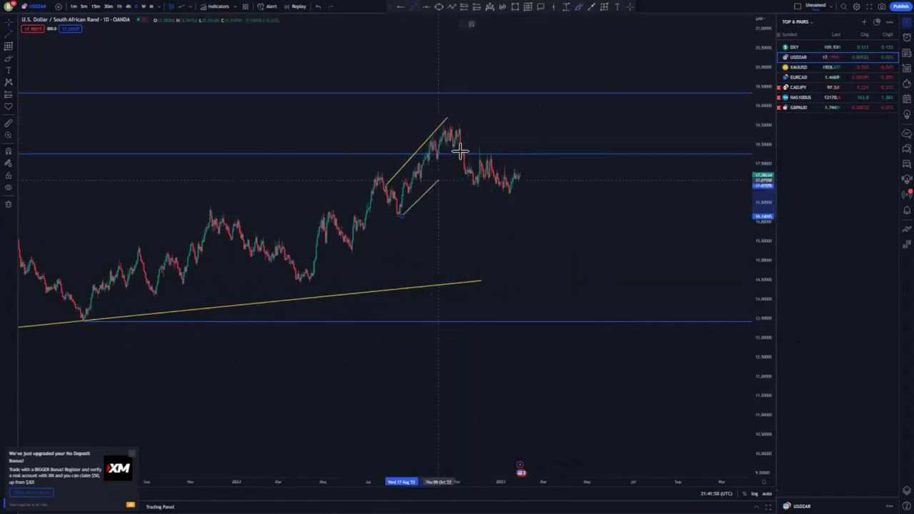
pyautogui.click(398, 218)
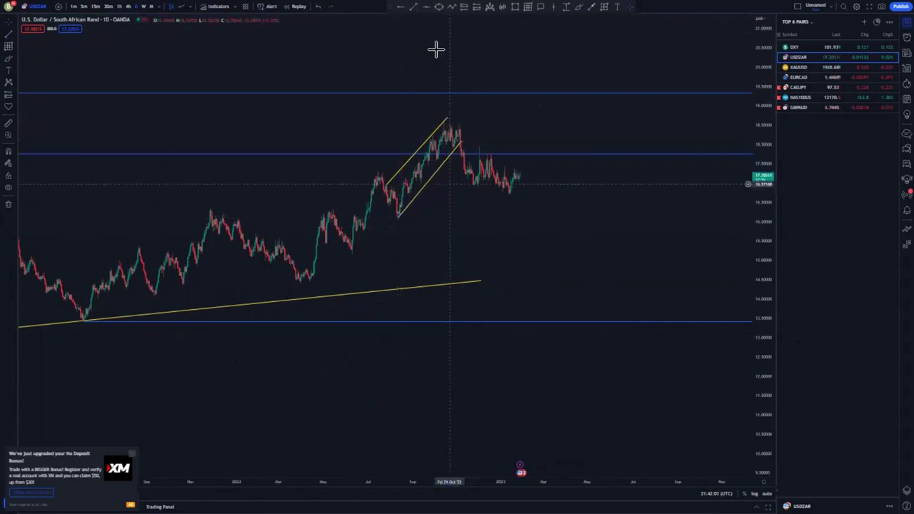
pyautogui.click(397, 218)
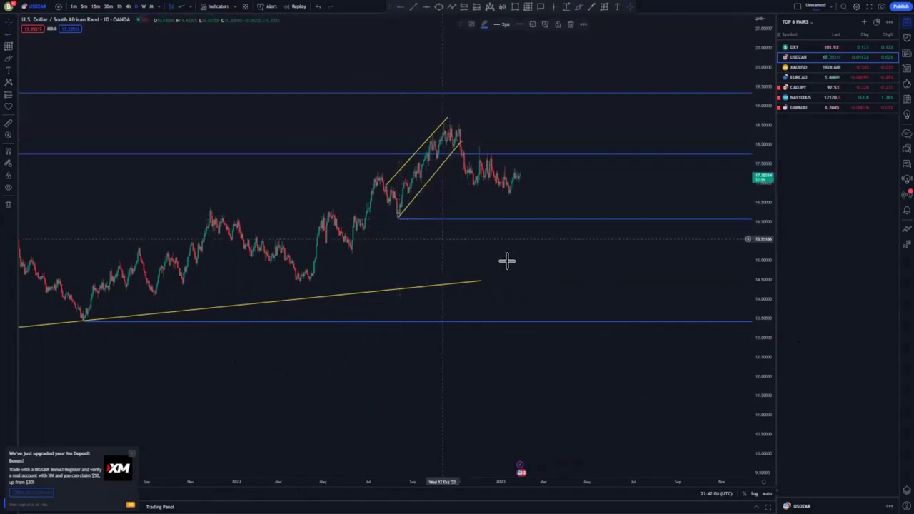
pyautogui.click(559, 269)
# Draw outer channel lines from the March 2022 high near 15.5 to about 18.5 and from the April 2022 low near 14.4 to about 17.0
pyautogui.scroll(-2, 559, 269)
pyautogui.scroll(2, 560, 269)
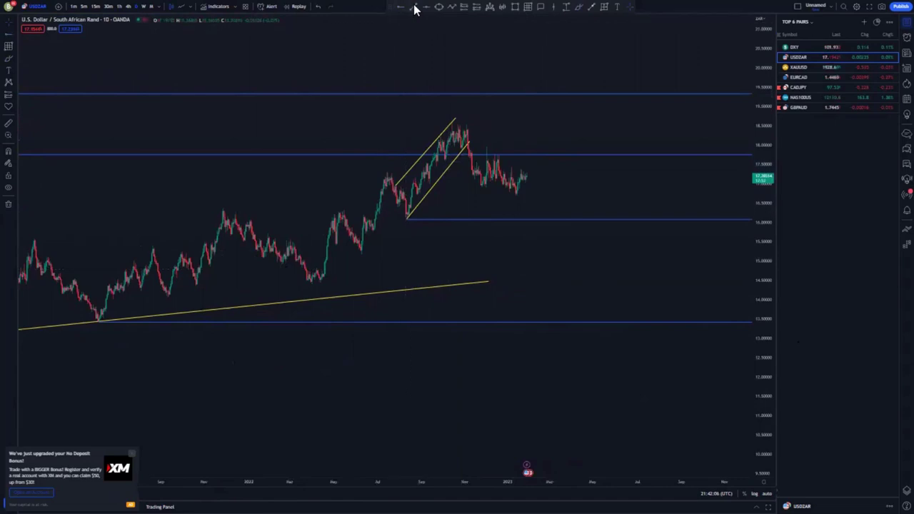
pyautogui.click(293, 239)
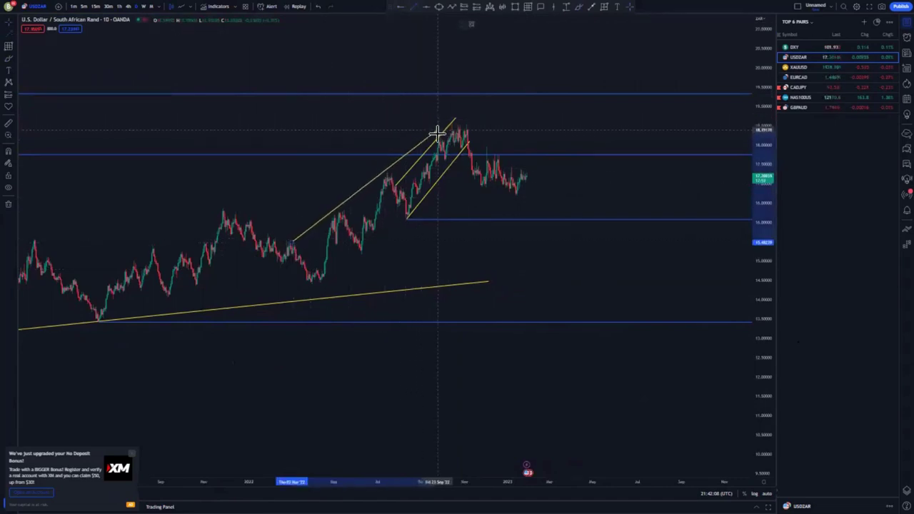
pyautogui.click(455, 119)
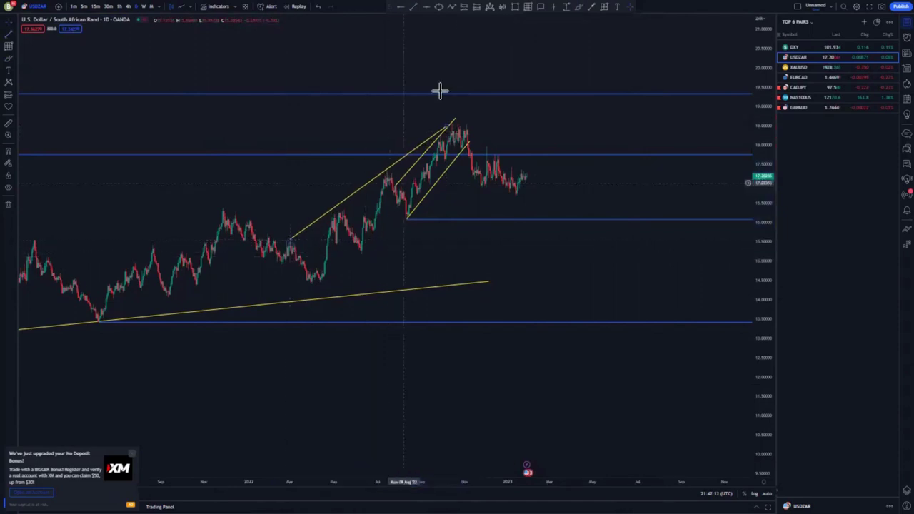
pyautogui.click(315, 282)
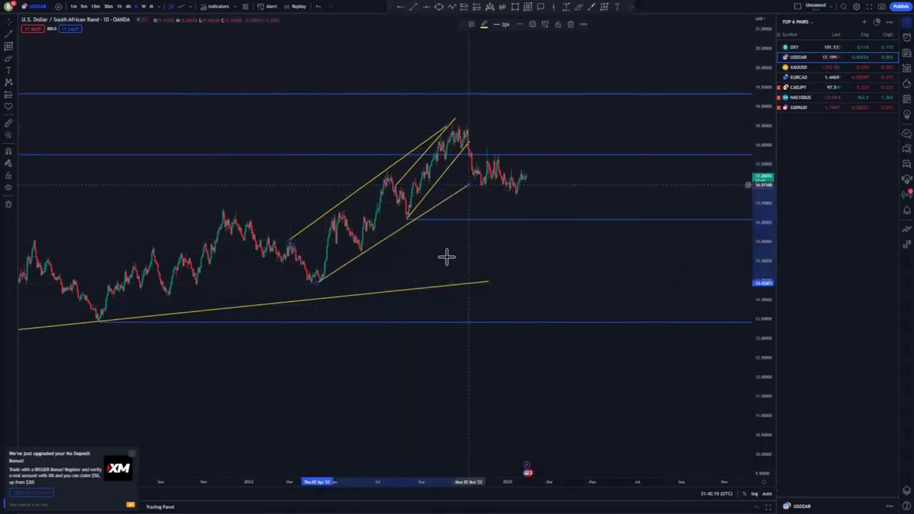
pyautogui.click(468, 185)
# Stretch the outer channel's upper line so it runs from early February 2022 near 15.5 to about 18.7 in early November 2022
pyautogui.moveTo(289, 239); pyautogui.dragTo(274, 240)
pyautogui.moveTo(446, 126); pyautogui.dragTo(465, 122)
pyautogui.click(523, 130)
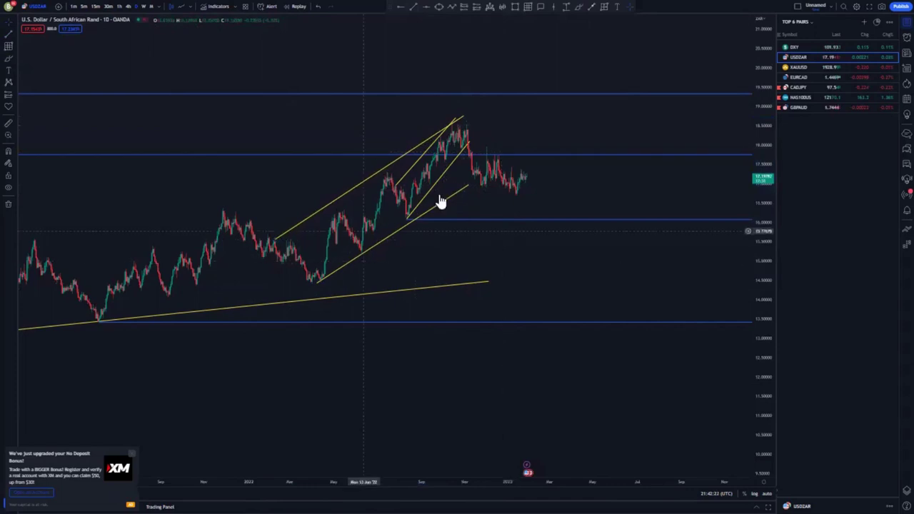
# Extend the outer channel's lower line to about 17.2 and move the 16.1 horizontal ray down to the April 2022 low near 14.4
pyautogui.moveTo(470, 185); pyautogui.dragTo(479, 177)
pyautogui.click(435, 221)
pyautogui.moveTo(401, 238); pyautogui.dragTo(346, 284)
# Switch to the 4-hour chart and enlarge the price action from October 2022 onward
pyautogui.scroll(-7, 502, 248)
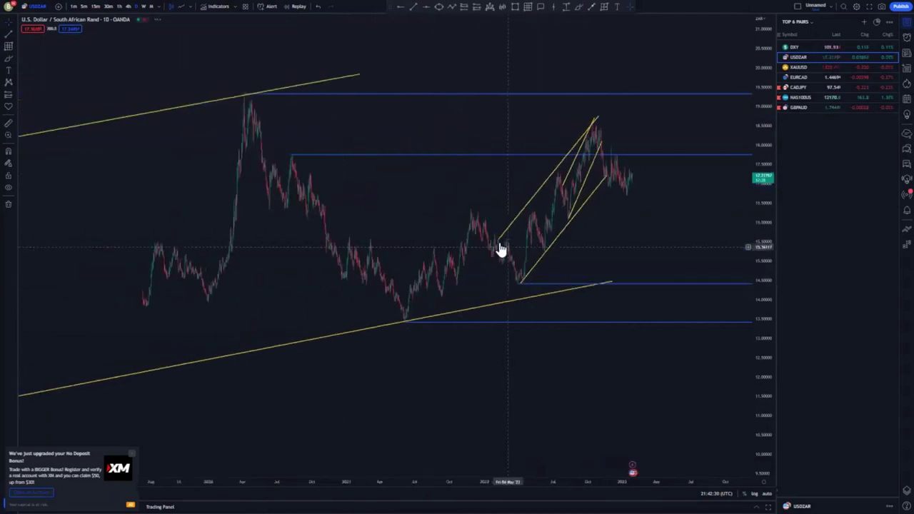
pyautogui.scroll(3, 149, 107)
pyautogui.click(129, 7)
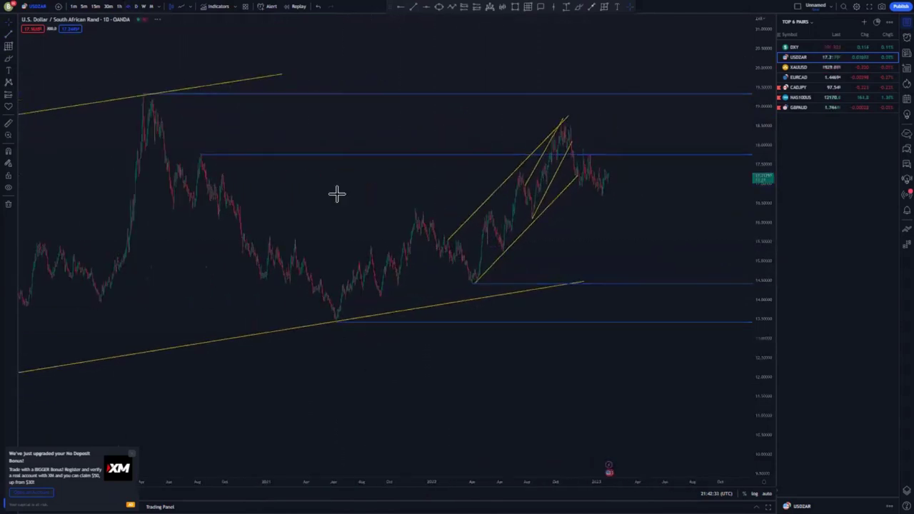
pyautogui.moveTo(765, 375); pyautogui.dragTo(766, 188)
pyautogui.moveTo(422, 253); pyautogui.dragTo(441, 300)
pyautogui.scroll(2, 442, 300)
pyautogui.moveTo(249, 241); pyautogui.dragTo(255, 272)
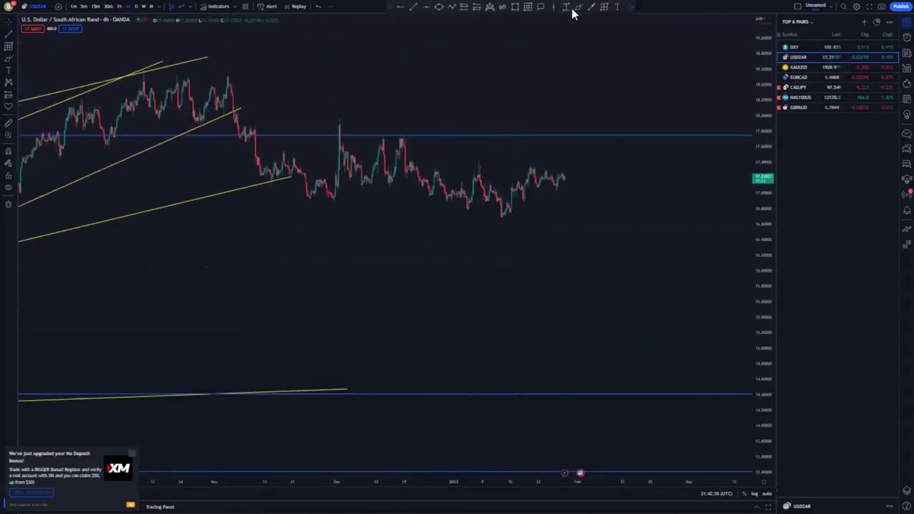
# Circle the consolidation from late November 2022 to January 2023 with the brush and delete the circle
pyautogui.moveTo(360, 107)
pyautogui.mouseDown()
pyautogui.moveTo(338, 108)
pyautogui.moveTo(600, 139)
pyautogui.moveTo(341, 136)
pyautogui.mouseUp()
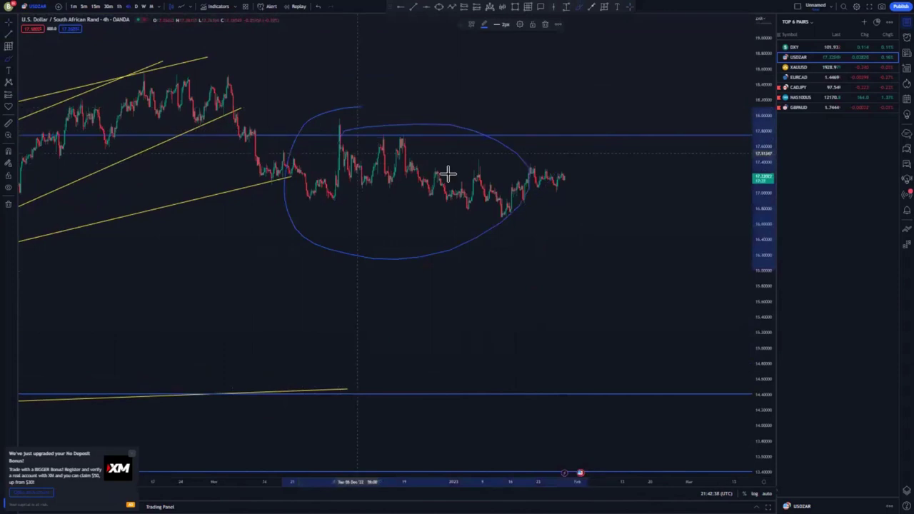
pyautogui.click(541, 27)
# Adjust the outer lower line's end to the mid-November low near 17.1 and shorten the inner lower line to early November near 18.0
pyautogui.scroll(-2, 357, 121)
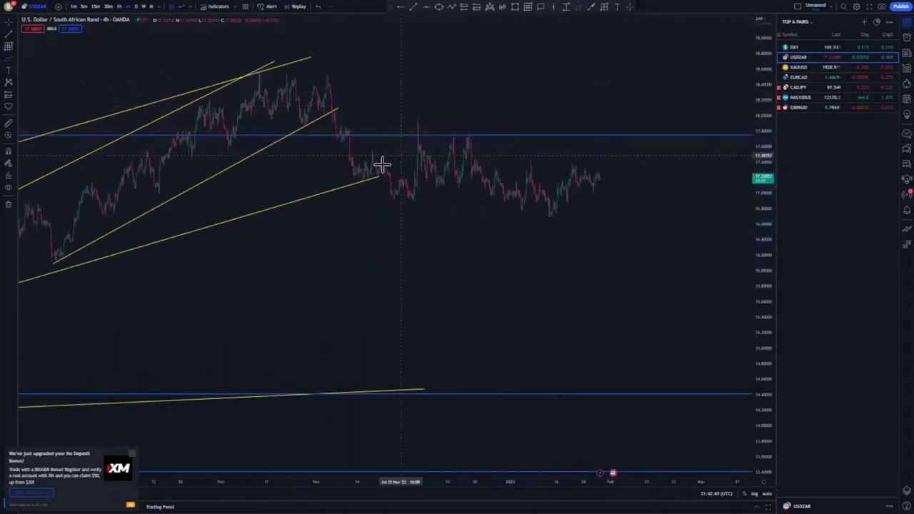
pyautogui.scroll(2, 567, 267)
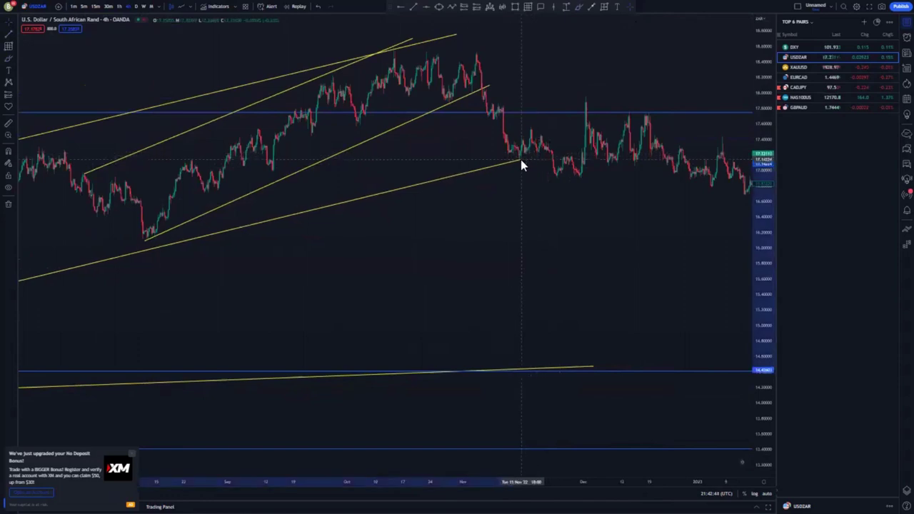
pyautogui.moveTo(529, 223); pyautogui.dragTo(497, 255)
pyautogui.scroll(1, 496, 254)
pyautogui.moveTo(335, 190); pyautogui.dragTo(327, 210)
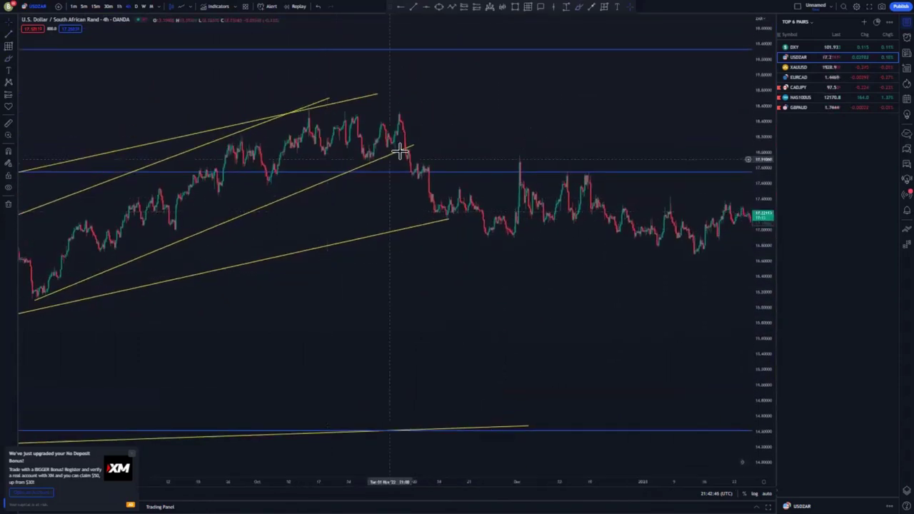
pyautogui.moveTo(415, 146); pyautogui.dragTo(396, 154)
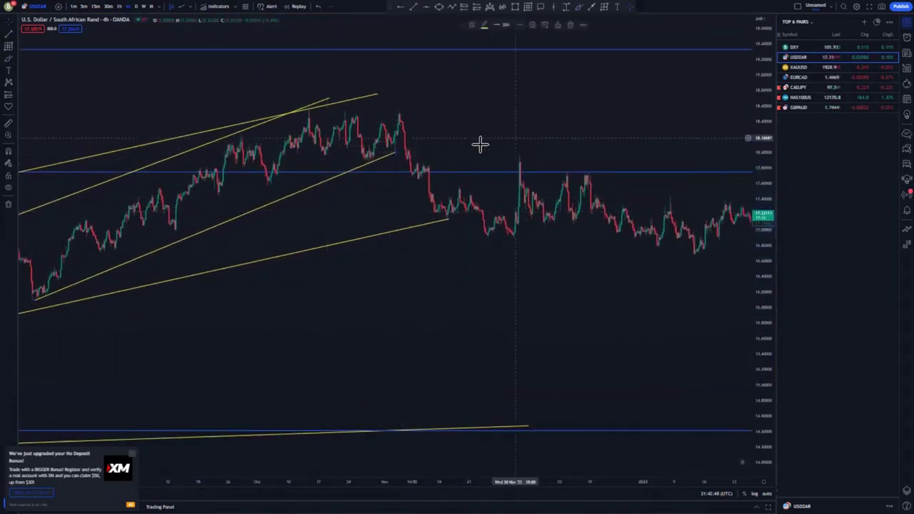
# Draw a short trend line from about 18.2 in late October 2022 up to the early-November high near 18.5
pyautogui.click(350, 133)
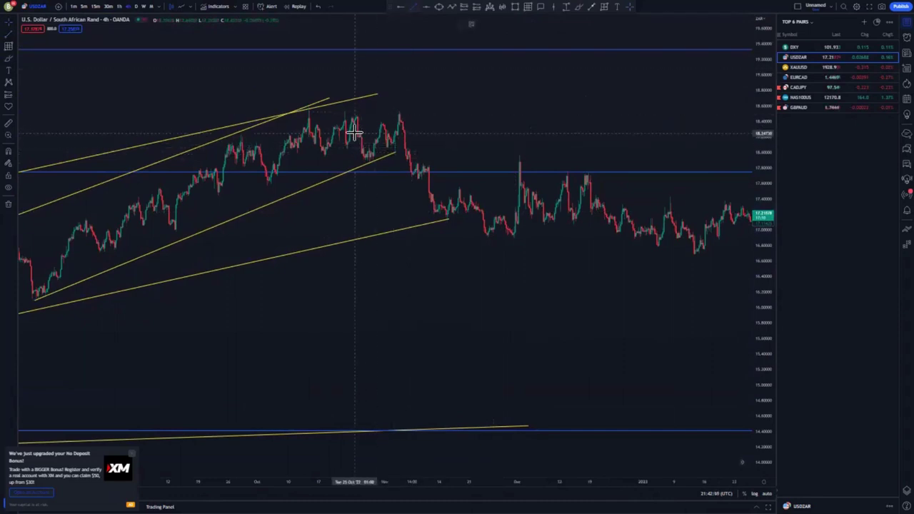
pyautogui.click(400, 115)
pyautogui.click(470, 133)
# Delete the horizontal ray near 17.7 that runs above the December 2022 consolidation
pyautogui.moveTo(377, 136); pyautogui.dragTo(253, 125)
pyautogui.scroll(1, 480, 211)
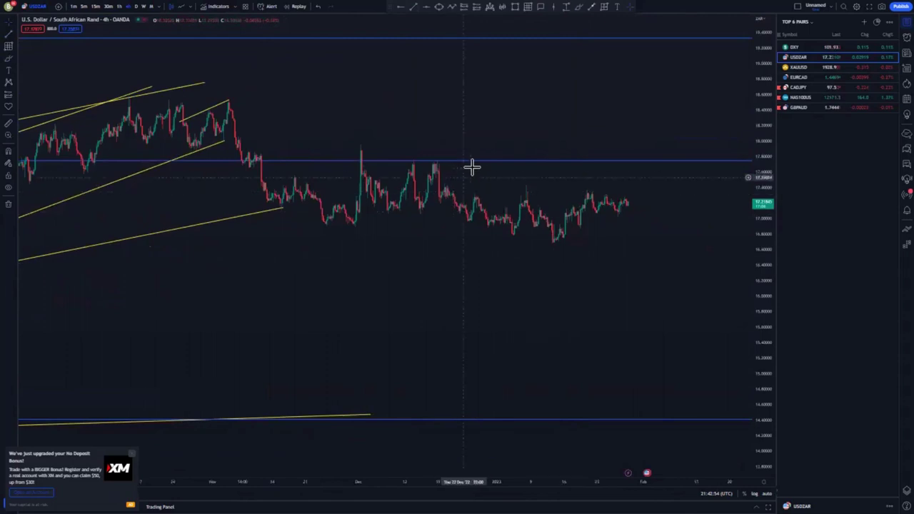
pyautogui.click(477, 162)
pyautogui.press('Delete')
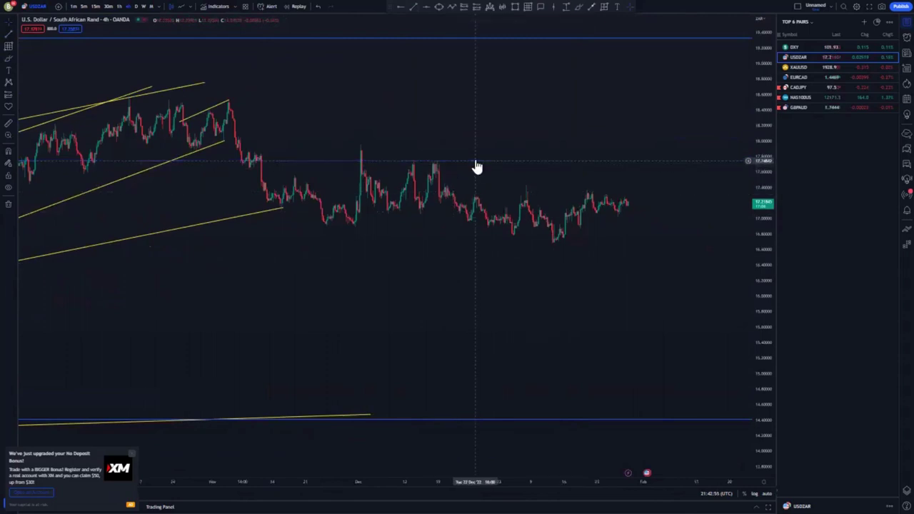
# Draw two diverging trend lines around January 2023: upper from about 17.3 to 17.6, lower from about 16.8 to 16.55
pyautogui.scroll(-1, 428, 236)
pyautogui.scroll(1, 547, 259)
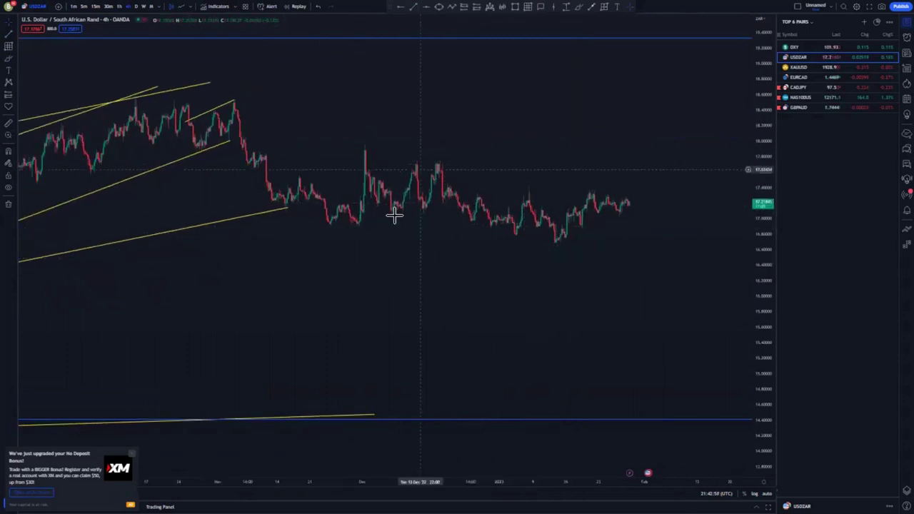
pyautogui.moveTo(491, 169); pyautogui.dragTo(357, 161)
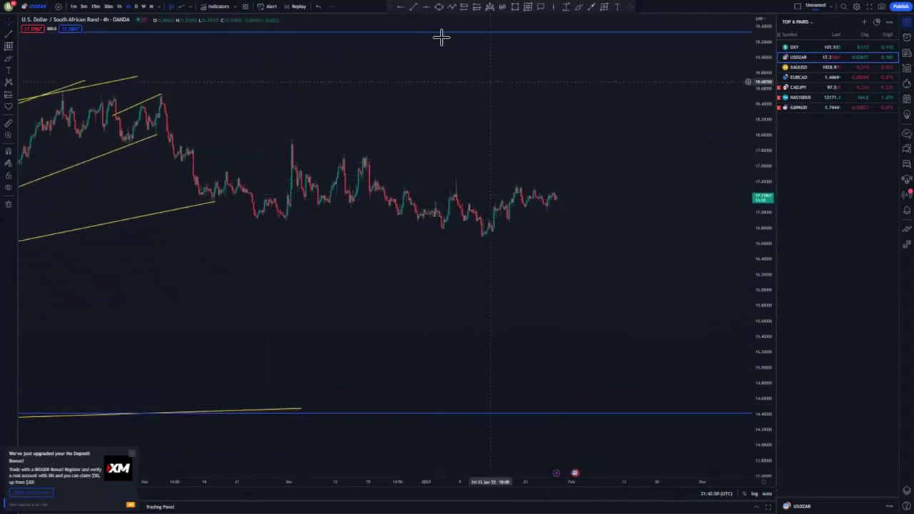
pyautogui.click(530, 165)
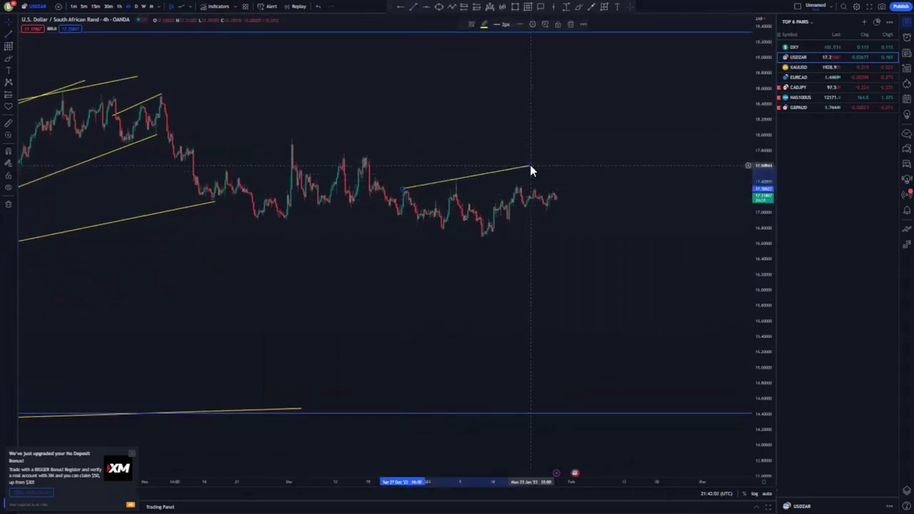
pyautogui.click(425, 225)
pyautogui.click(556, 248)
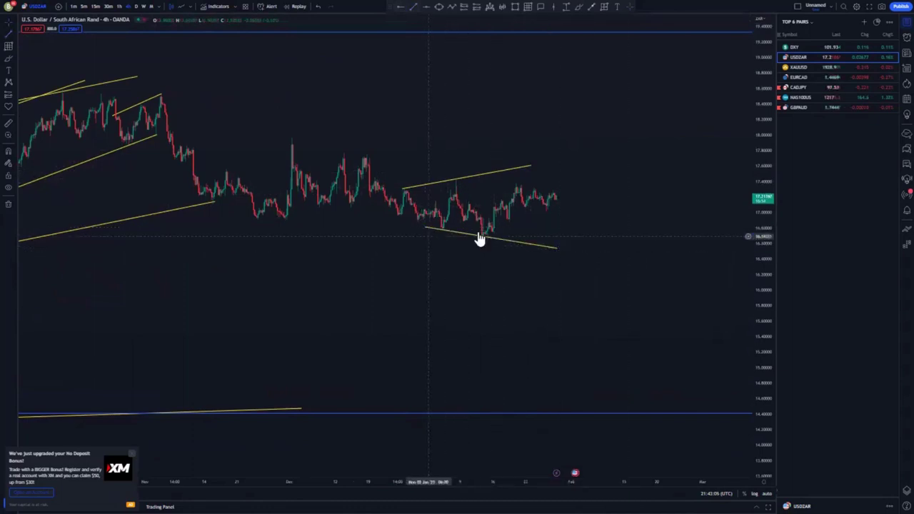
# Place a horizontal ray at the early-January 2023 high near 17.4 and sketch a small rise from current price toward it
pyautogui.click(455, 179)
pyautogui.scroll(-1, 600, 240)
pyautogui.scroll(2, 600, 243)
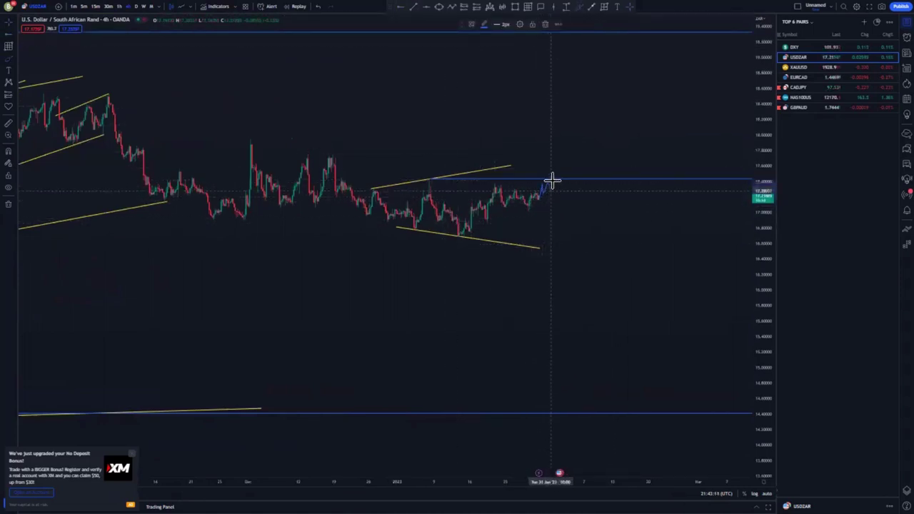
# Sketch a fall from the ray near 17.4 to about 15.6, circle its touches, and undo these strokes
pyautogui.moveTo(552, 180)
pyautogui.mouseDown()
pyautogui.moveTo(543, 179)
pyautogui.moveTo(555, 179)
pyautogui.moveTo(620, 323)
pyautogui.mouseUp()
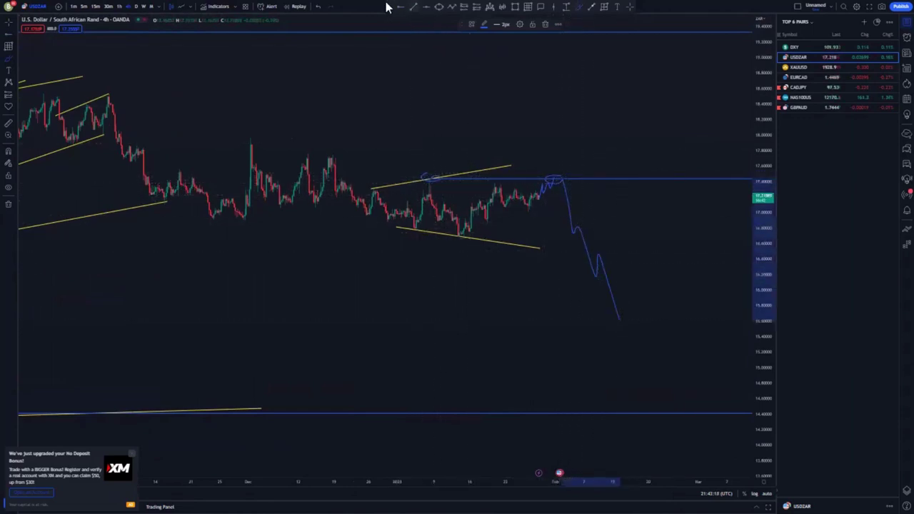
pyautogui.click(318, 6)
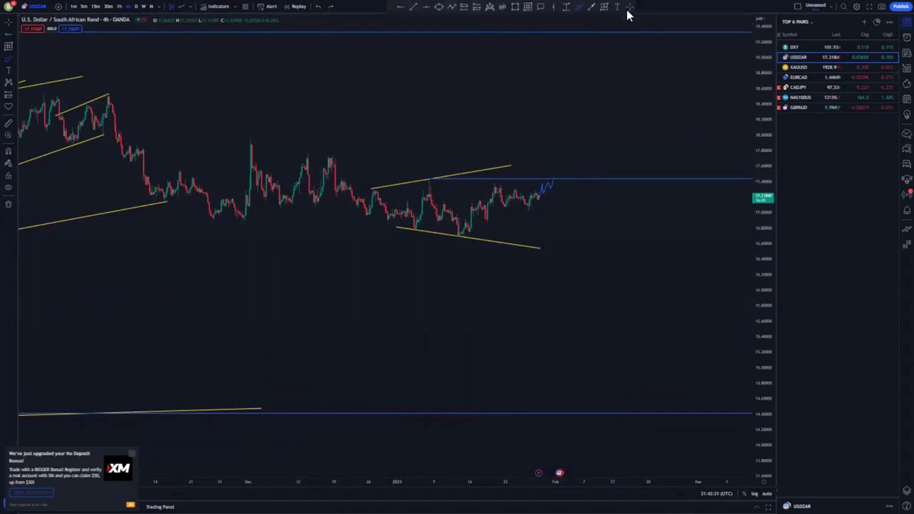
# Try shifting the upper trend line back to mid-December and flattening its end to about 17.5, and undo both changes
pyautogui.moveTo(400, 186); pyautogui.dragTo(364, 178)
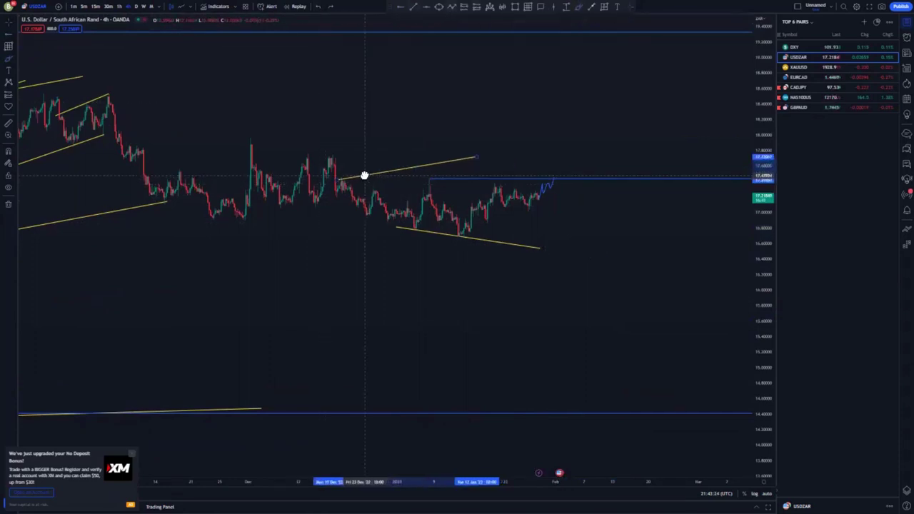
pyautogui.moveTo(465, 156); pyautogui.dragTo(541, 173)
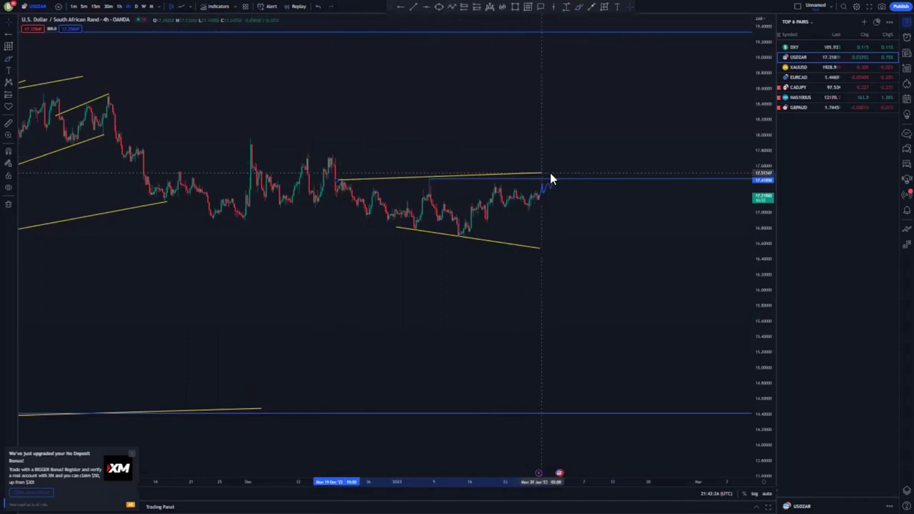
pyautogui.click(317, 8)
pyautogui.click(318, 7)
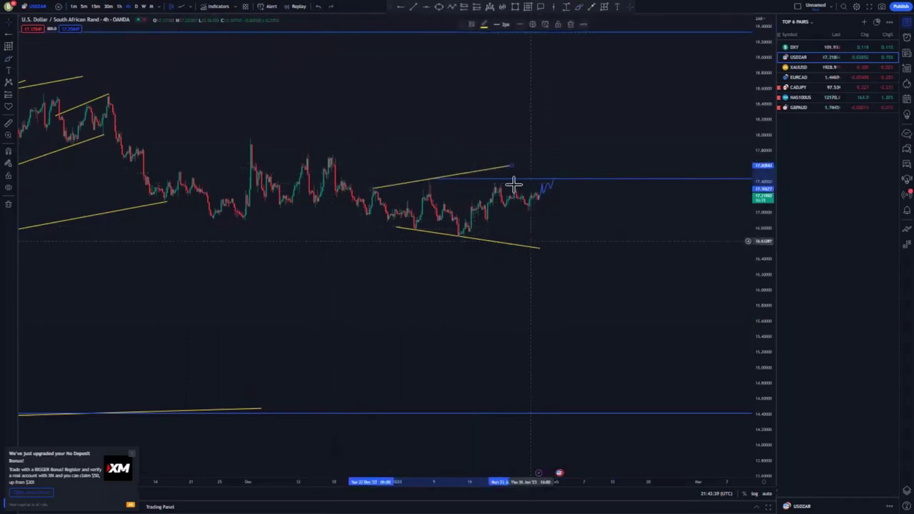
# Extend the upper trend line to about 17.75, circle its touches, and sketch price reaching it and falling to about 15.2
pyautogui.moveTo(512, 166); pyautogui.dragTo(557, 155)
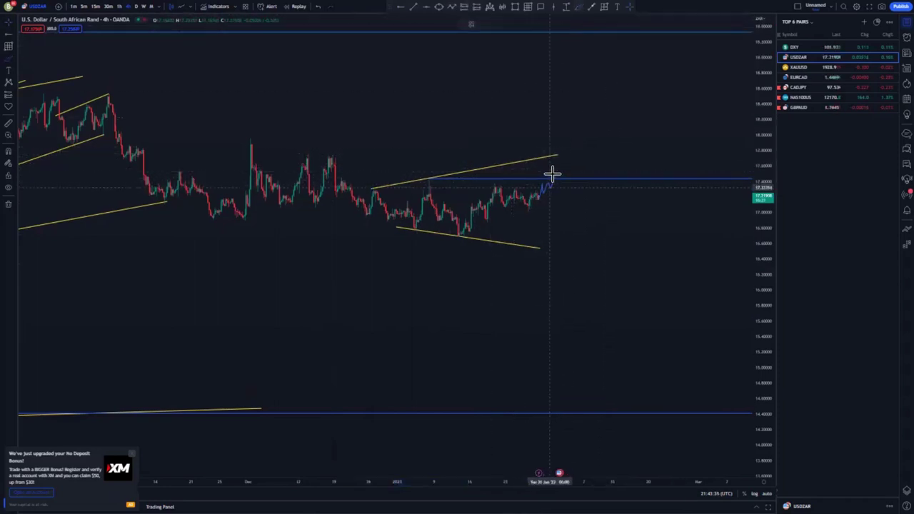
pyautogui.click(557, 157)
pyautogui.moveTo(371, 180)
pyautogui.mouseDown()
pyautogui.moveTo(388, 181)
pyautogui.moveTo(379, 183)
pyautogui.mouseUp()
pyautogui.moveTo(433, 173); pyautogui.dragTo(443, 184)
pyautogui.moveTo(553, 149); pyautogui.dragTo(587, 234)
pyautogui.moveTo(607, 316); pyautogui.dragTo(622, 357)
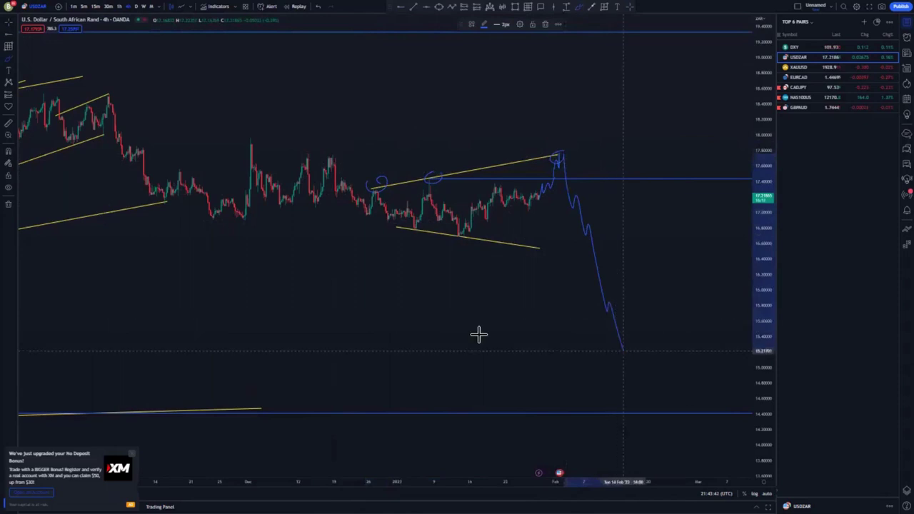
# Try a descending trend line from the early-November 2022 high near 18.5 through the early-January 2023 high
pyautogui.scroll(-5, 471, 339)
pyautogui.scroll(2, 467, 338)
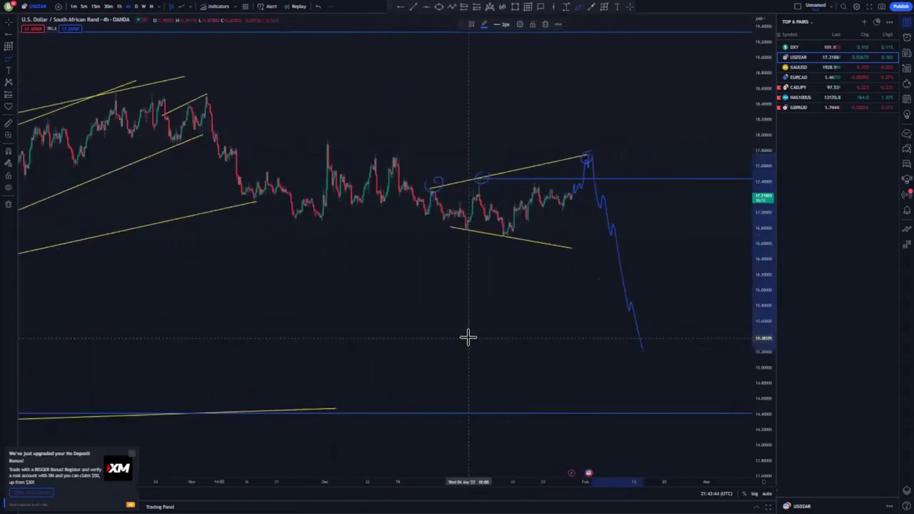
pyautogui.click(416, 6)
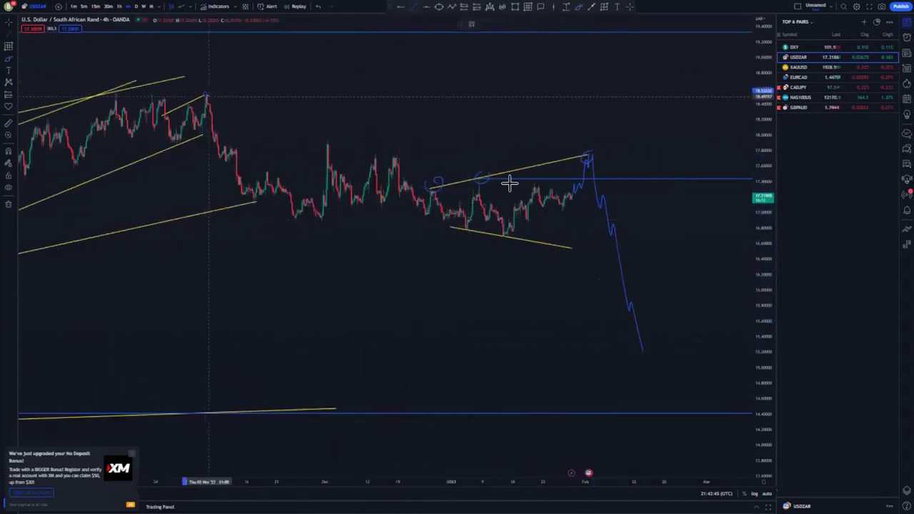
pyautogui.click(590, 216)
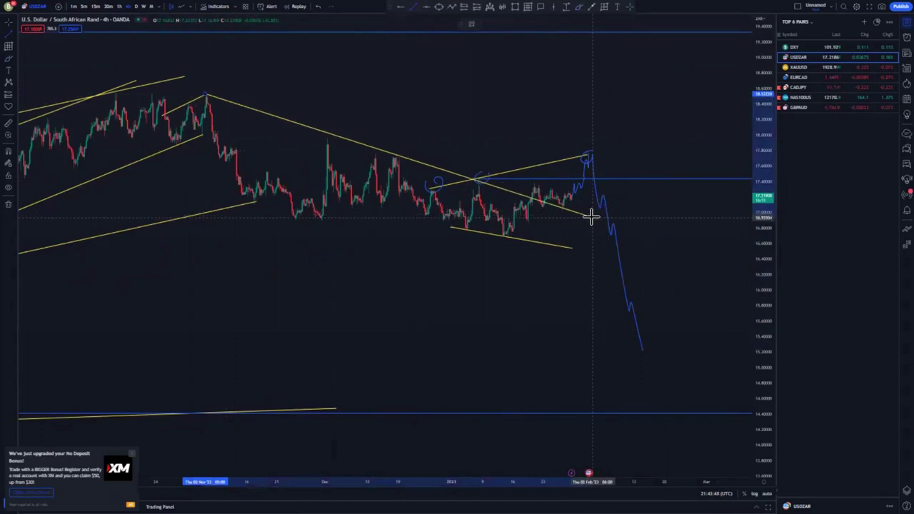
# Switch from USDZAR to the XAUUSD chart and reset its view
pyautogui.scroll(-5, 580, 322)
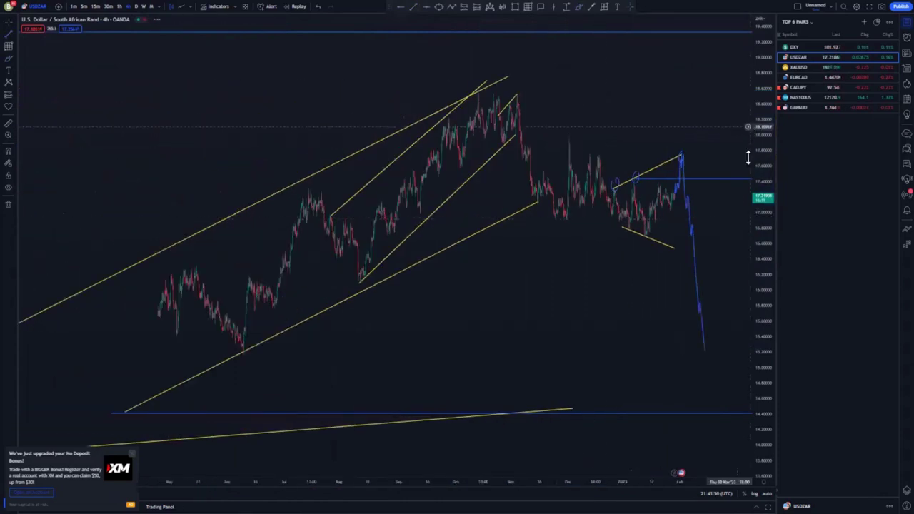
pyautogui.scroll(-5, 579, 314)
pyautogui.moveTo(594, 321); pyautogui.dragTo(376, 297)
pyautogui.scroll(-3, 428, 298)
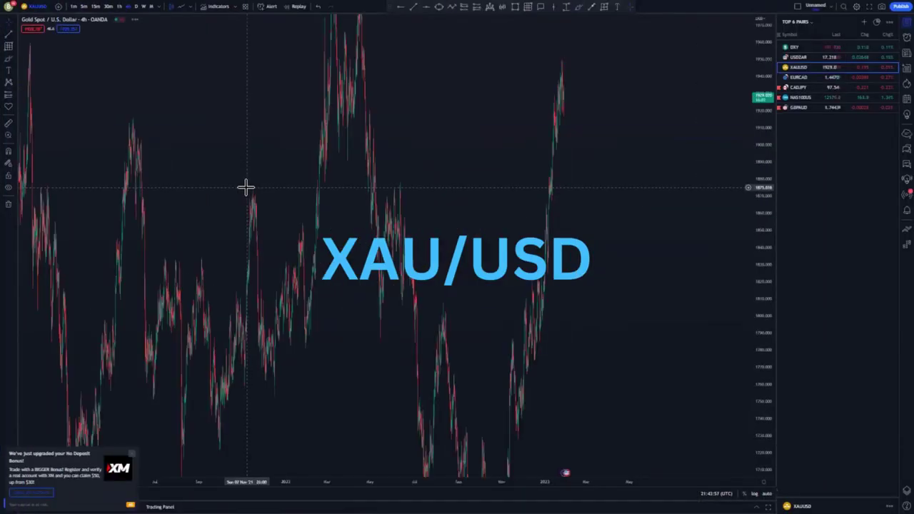
pyautogui.rightClick(402, 90)
pyautogui.click(426, 101)
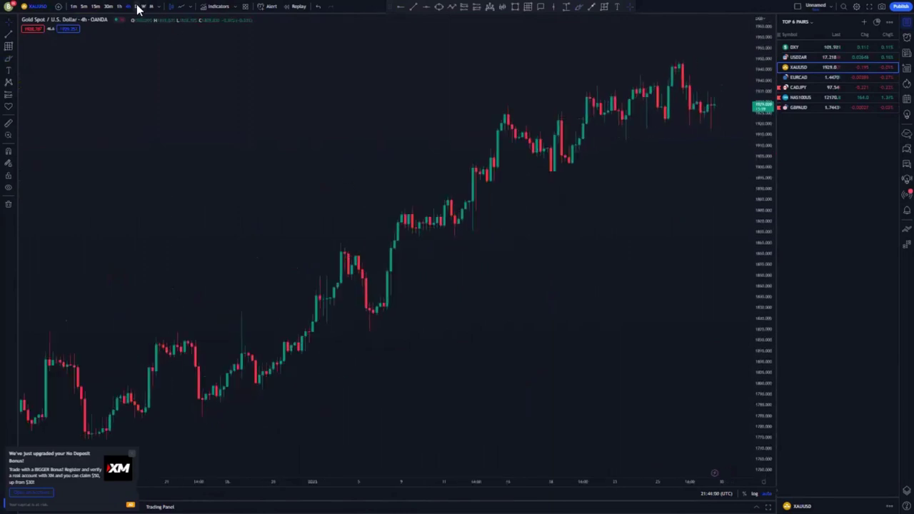
# Switch XAUUSD to the weekly timeframe and place a horizontal ray at the March 2022 high near 2,070
pyautogui.click(137, 6)
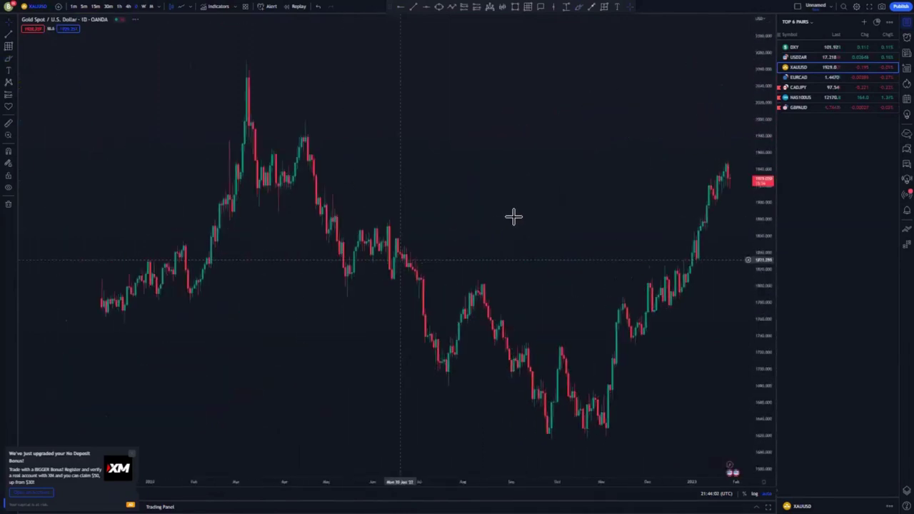
pyautogui.moveTo(446, 217); pyautogui.dragTo(379, 218)
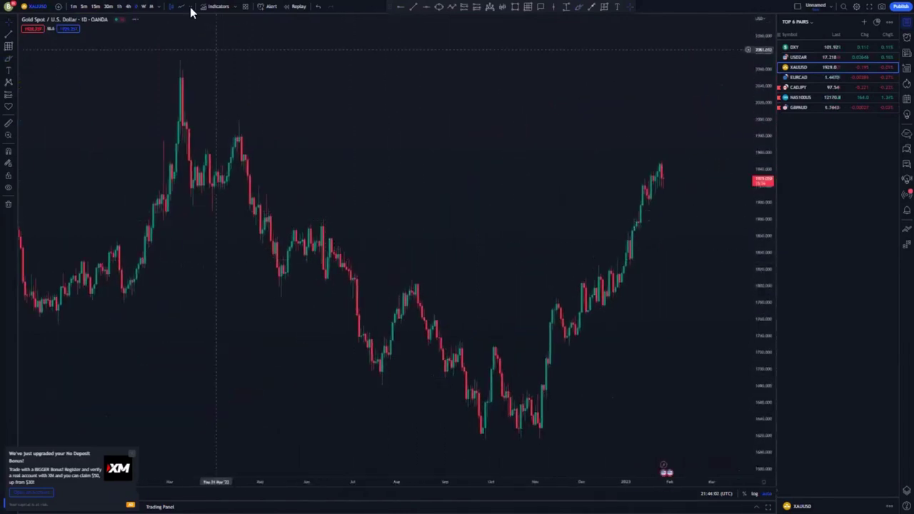
pyautogui.click(145, 6)
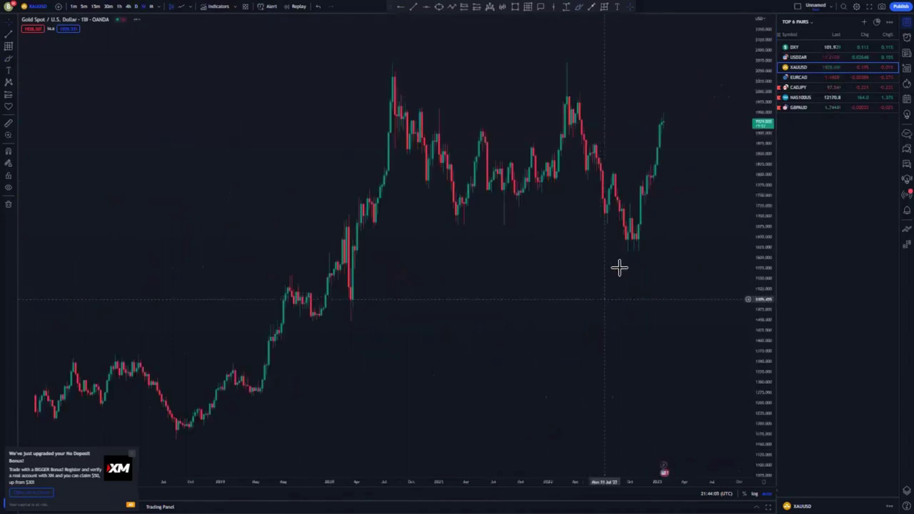
pyautogui.moveTo(528, 236); pyautogui.dragTo(390, 229)
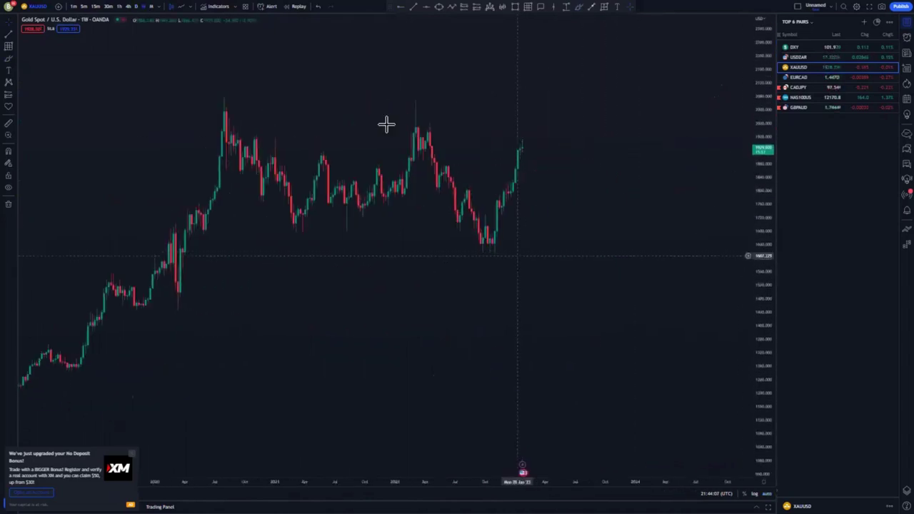
pyautogui.click(415, 99)
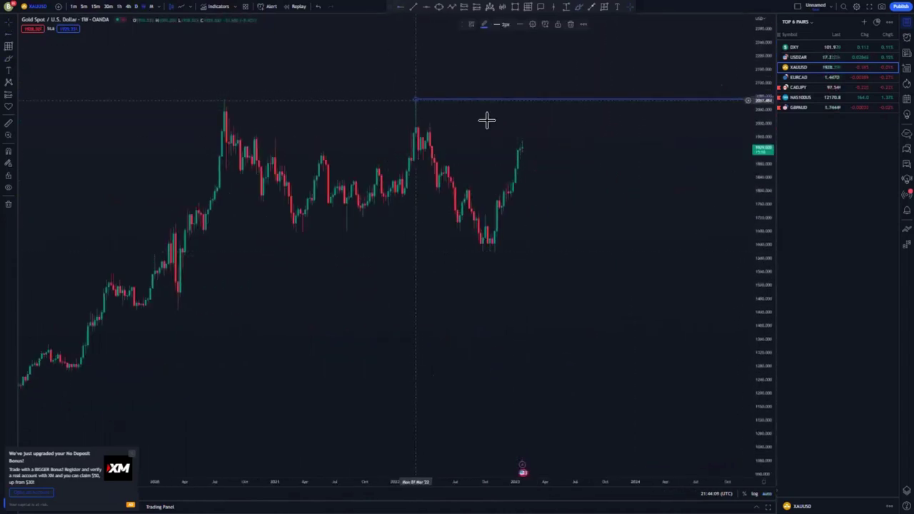
# Circle the March 2022 high, sketch a rise to its level, a pullback and a breakout, and undo all the brush strokes
pyautogui.scroll(2, 396, 141)
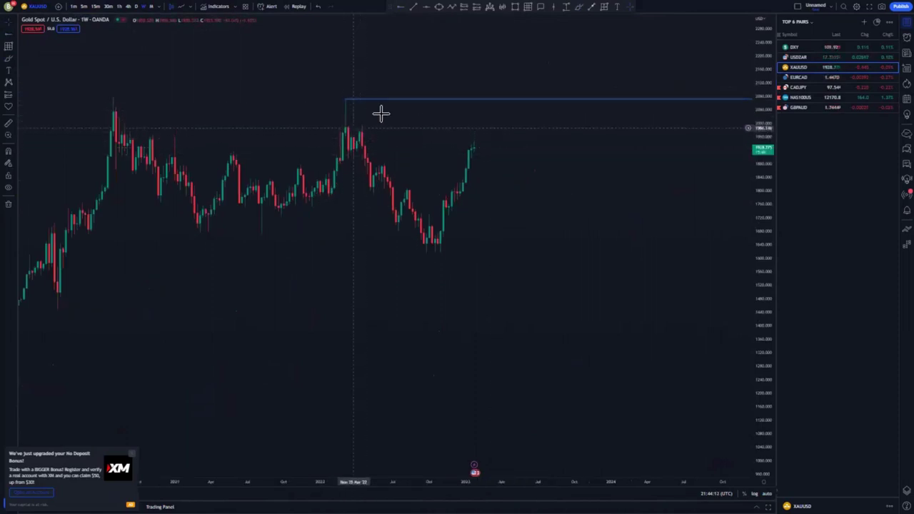
pyautogui.click(582, 9)
pyautogui.moveTo(345, 94)
pyautogui.mouseDown()
pyautogui.moveTo(339, 103)
pyautogui.moveTo(352, 92)
pyautogui.mouseUp()
pyautogui.moveTo(476, 149); pyautogui.dragTo(496, 97)
pyautogui.moveTo(343, 92)
pyautogui.mouseDown()
pyautogui.moveTo(347, 102)
pyautogui.moveTo(353, 91)
pyautogui.mouseUp()
pyautogui.moveTo(502, 101)
pyautogui.mouseDown()
pyautogui.moveTo(525, 158)
pyautogui.moveTo(548, 81)
pyautogui.mouseUp()
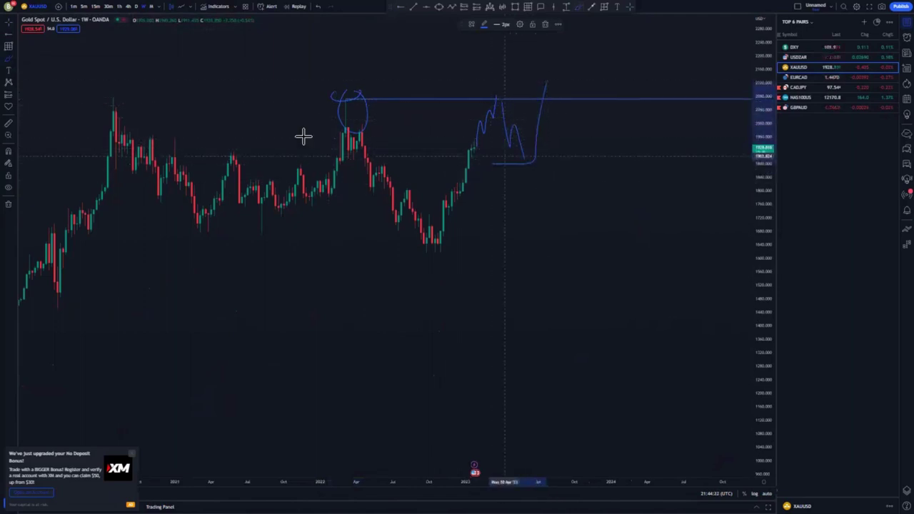
pyautogui.click(318, 9)
pyautogui.click(318, 8)
pyautogui.click(318, 9)
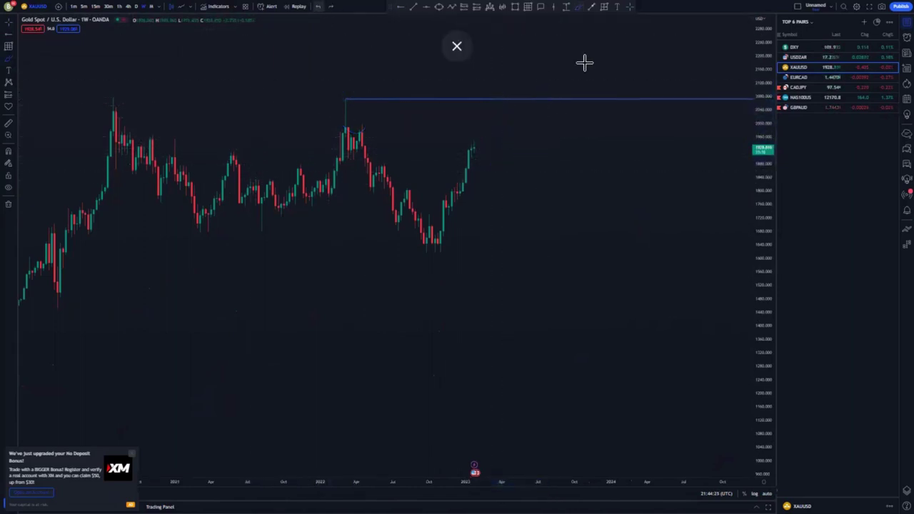
# Place horizontal rays at the March 2020 low near 1,450 and the September 2022 low near 1,615
pyautogui.moveTo(494, 224); pyautogui.dragTo(423, 223)
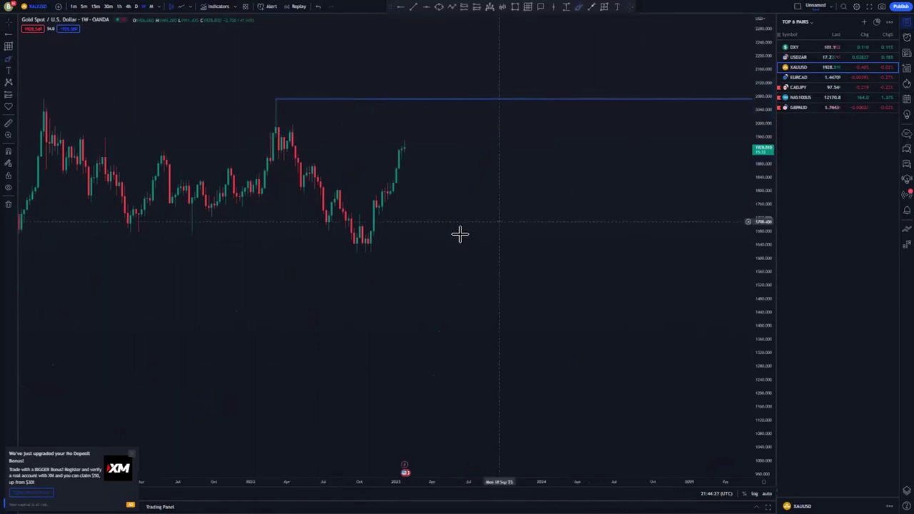
pyautogui.moveTo(763, 167); pyautogui.dragTo(690, 210)
pyautogui.scroll(-2, 548, 248)
pyautogui.scroll(-3, 548, 250)
pyautogui.scroll(1, 419, 264)
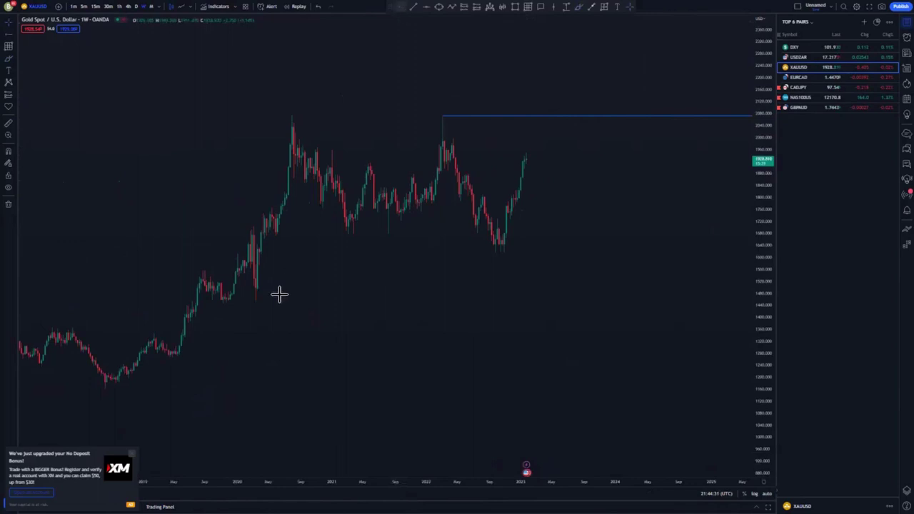
pyautogui.click(257, 301)
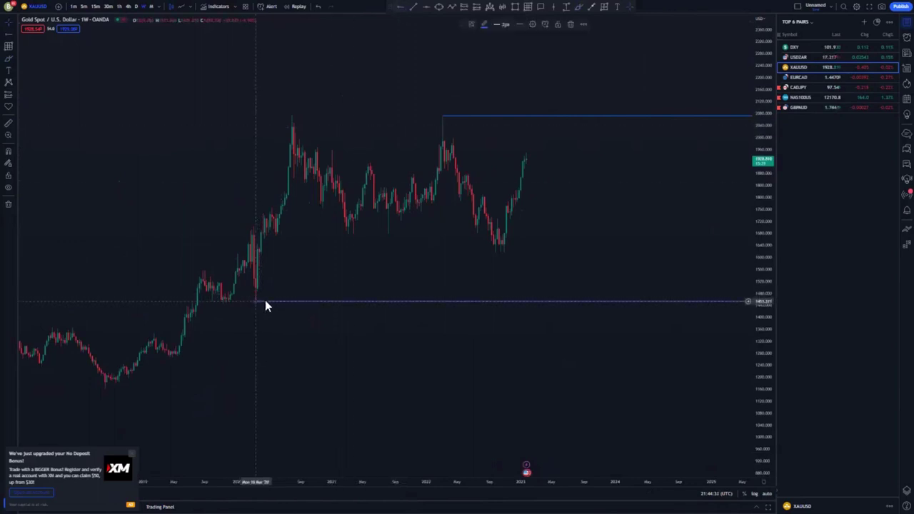
pyautogui.click(402, 7)
pyautogui.click(495, 251)
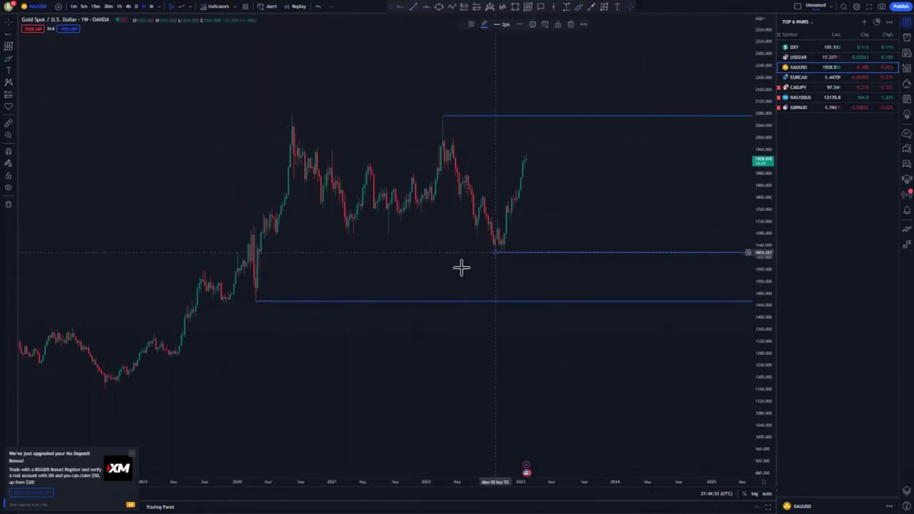
# Switch XAUUSD to the daily timeframe and place a horizontal ray at the April 2022 high just under 2,000
pyautogui.scroll(1, 485, 300)
pyautogui.click(136, 6)
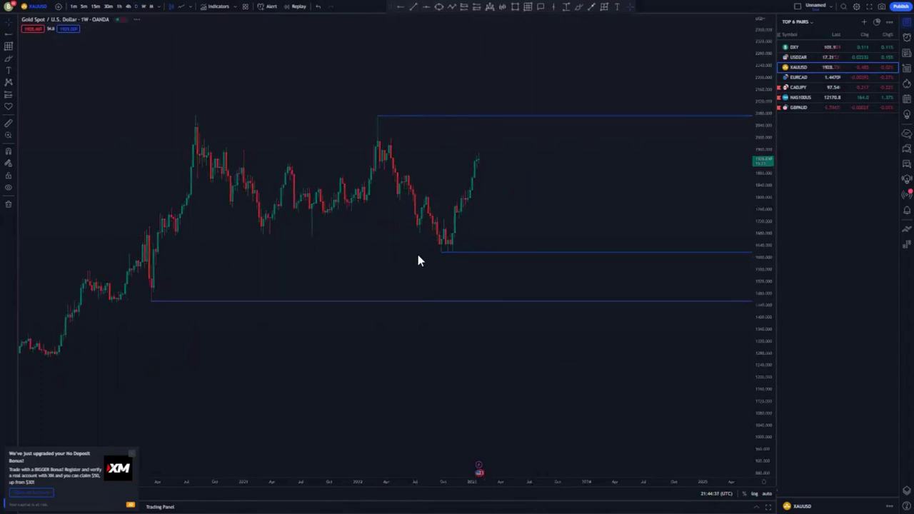
pyautogui.moveTo(416, 252); pyautogui.dragTo(697, 314)
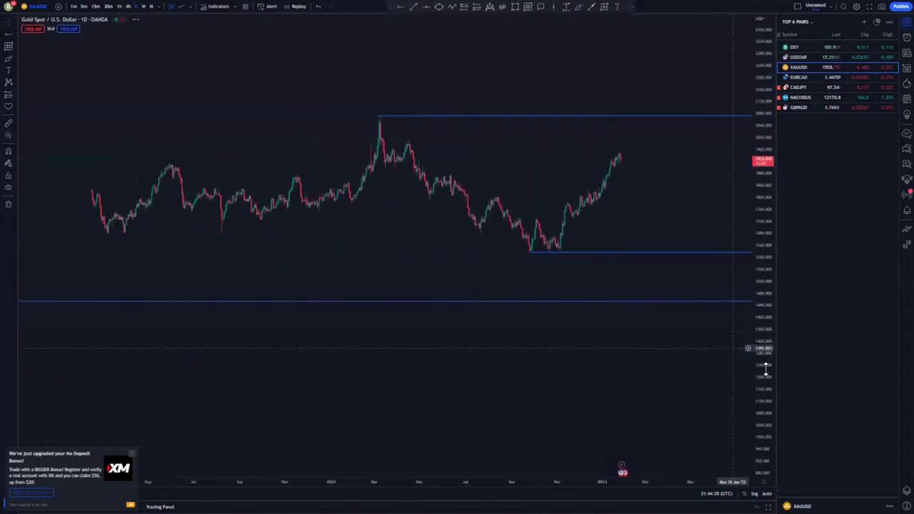
pyautogui.moveTo(765, 369); pyautogui.dragTo(764, 251)
pyautogui.moveTo(434, 254); pyautogui.dragTo(350, 286)
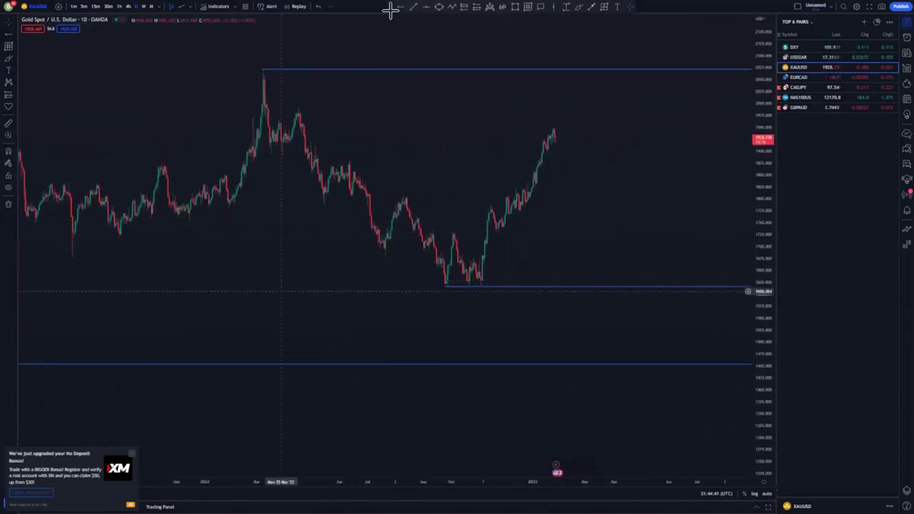
pyautogui.click(298, 105)
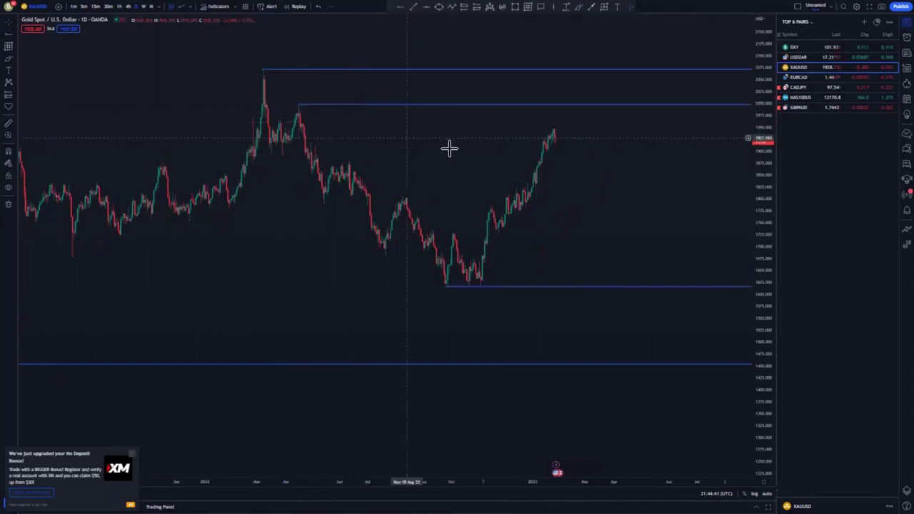
pyautogui.moveTo(411, 167); pyautogui.dragTo(391, 163)
pyautogui.scroll(3, 282, 162)
pyautogui.moveTo(278, 152); pyautogui.dragTo(291, 139)
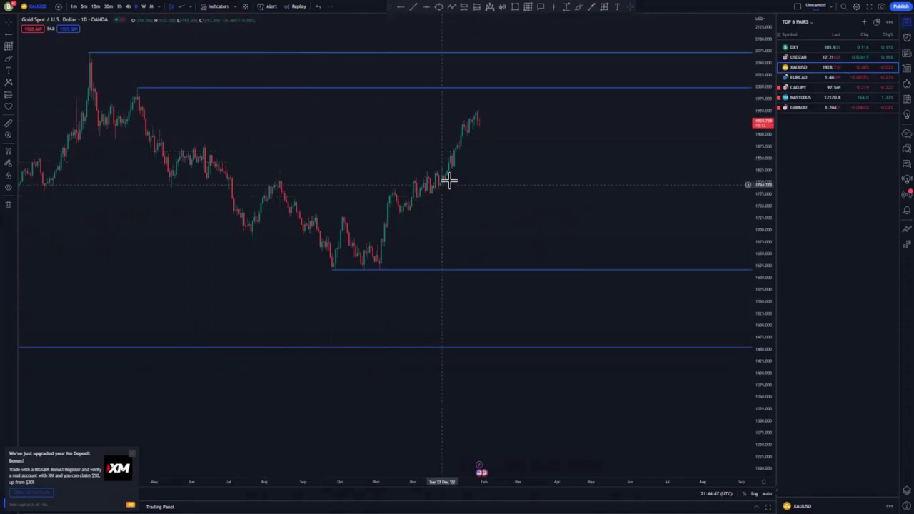
# Brush a rise to the April 2022 high's level, circle the old high and the retest, and sketch a decline to about 1,750
pyautogui.click(569, 7)
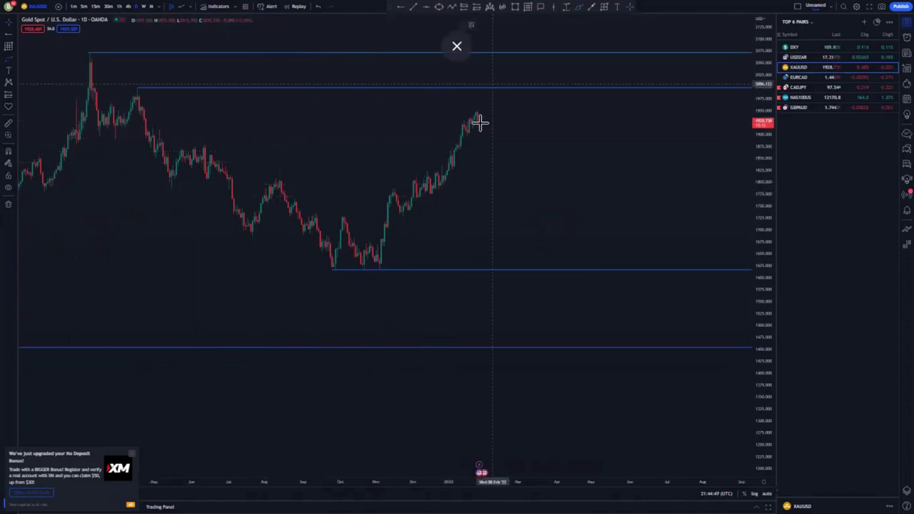
pyautogui.moveTo(485, 113); pyautogui.dragTo(496, 88)
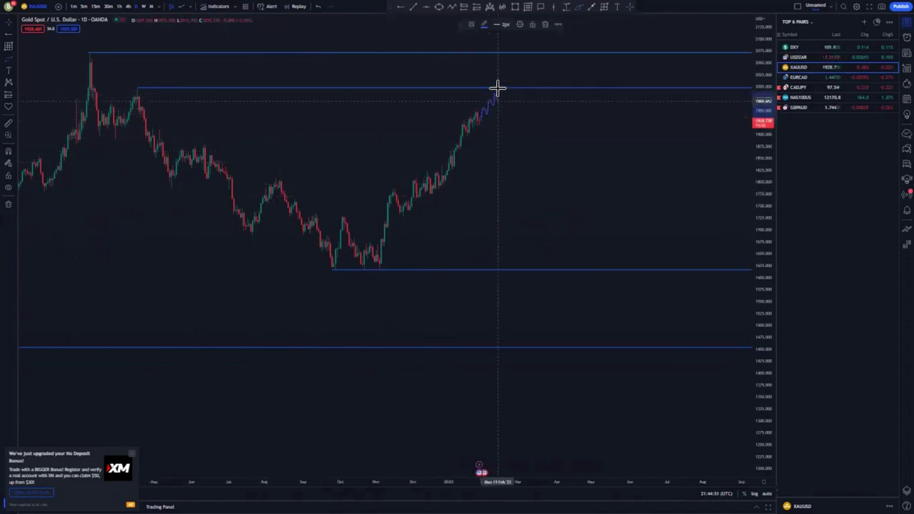
pyautogui.moveTo(141, 80); pyautogui.dragTo(140, 83)
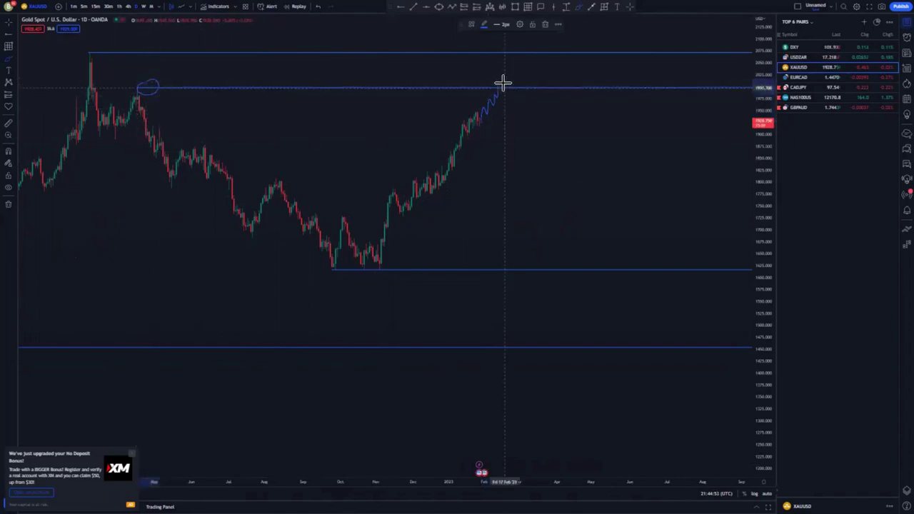
pyautogui.moveTo(500, 88); pyautogui.dragTo(561, 209)
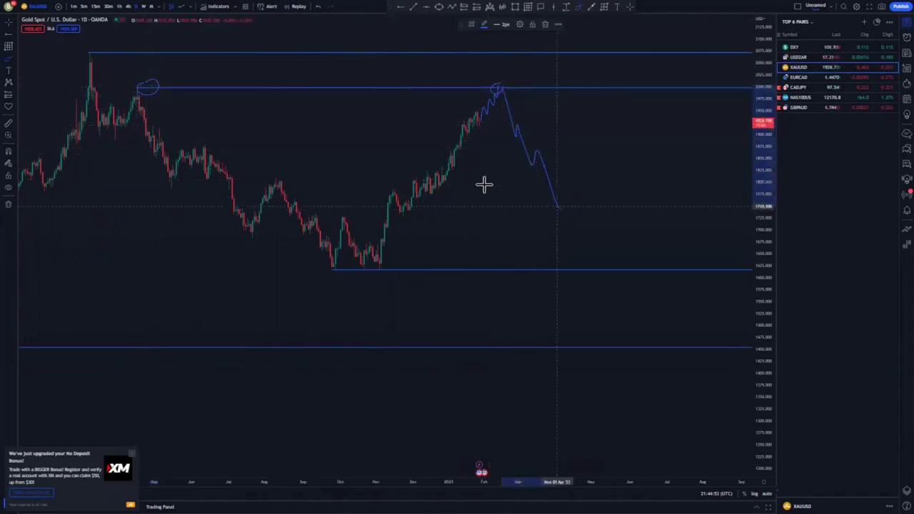
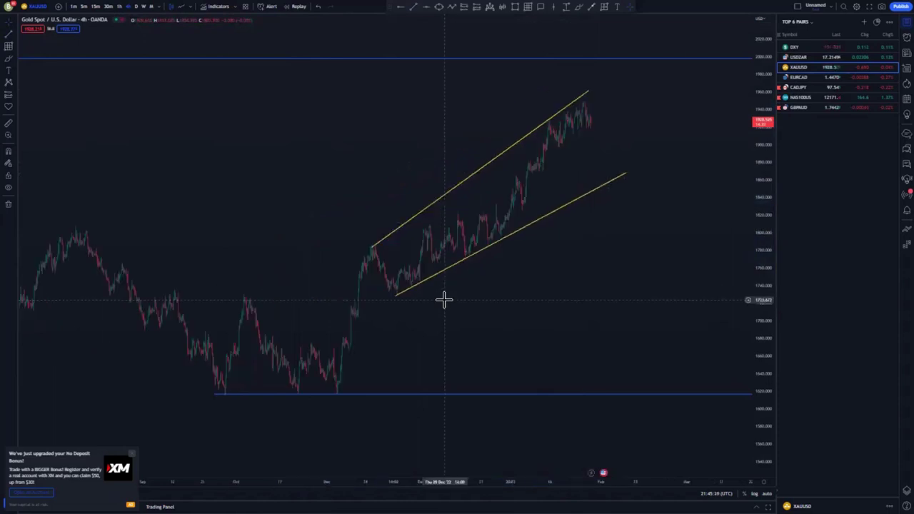
# Circle the April 2022 high and its level above the current price on the 4-hour chart, and undo both strokes
pyautogui.scroll(2, 446, 301)
pyautogui.scroll(-10, 446, 301)
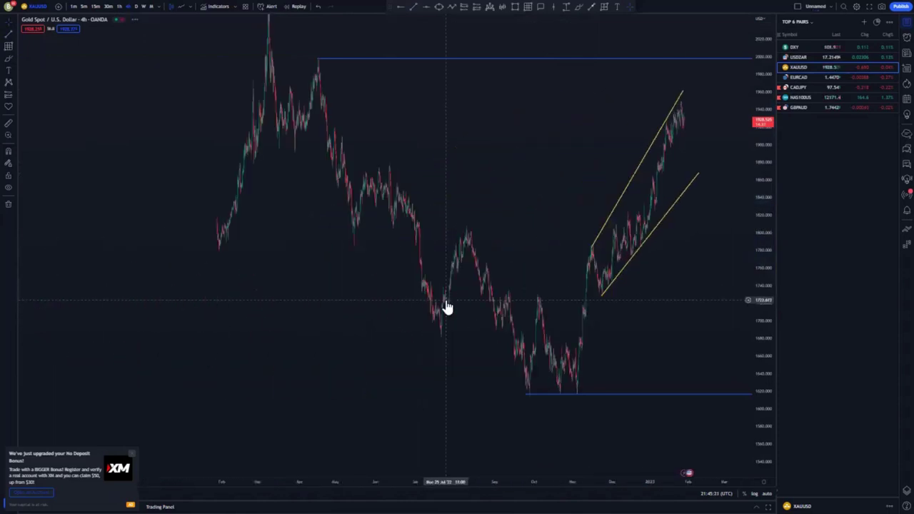
pyautogui.scroll(3, 445, 307)
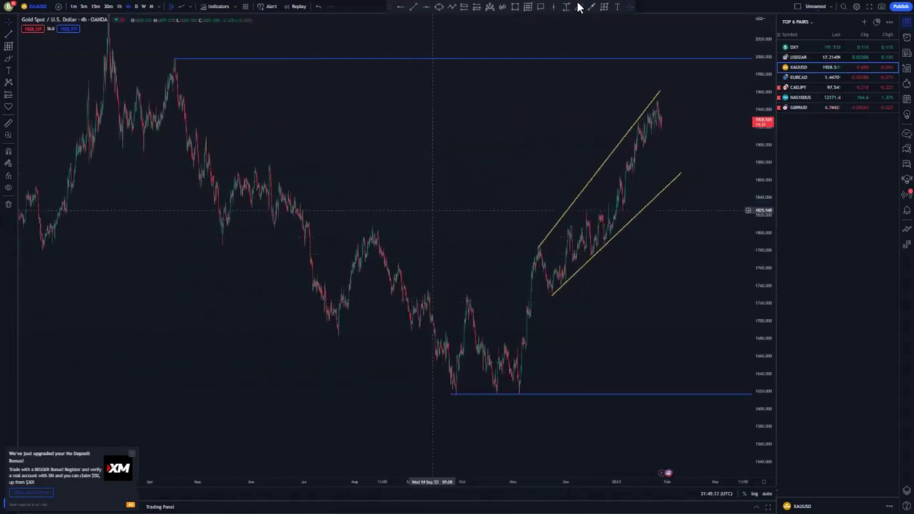
pyautogui.moveTo(177, 53)
pyautogui.mouseDown()
pyautogui.moveTo(205, 79)
pyautogui.moveTo(183, 61)
pyautogui.mouseUp()
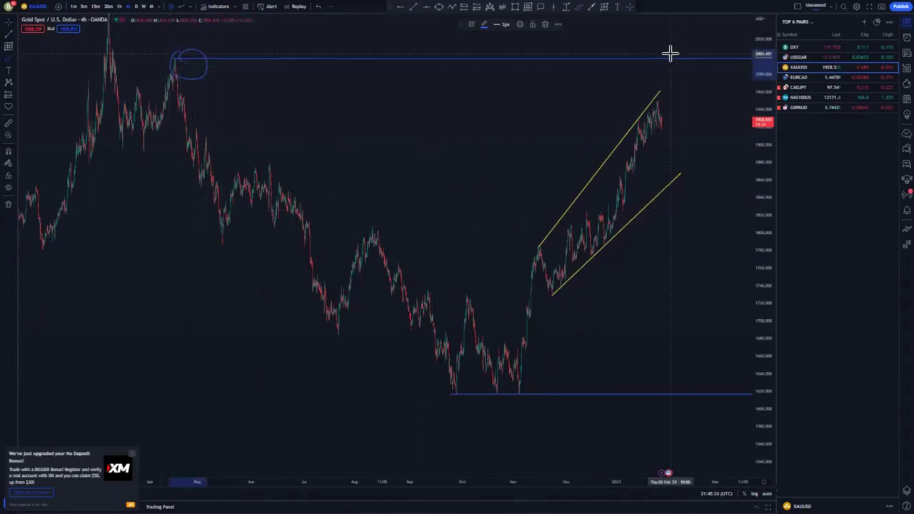
pyautogui.moveTo(664, 53); pyautogui.dragTo(657, 57)
pyautogui.scroll(5, 494, 157)
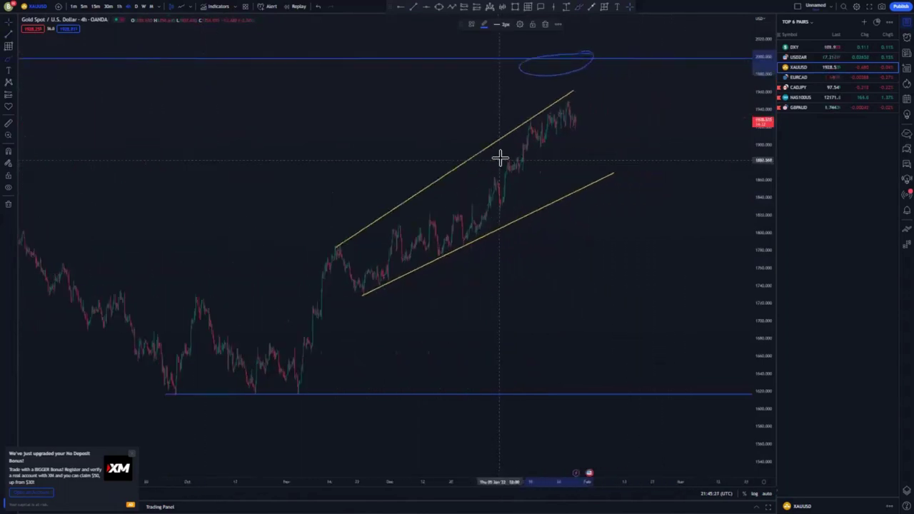
pyautogui.click(319, 7)
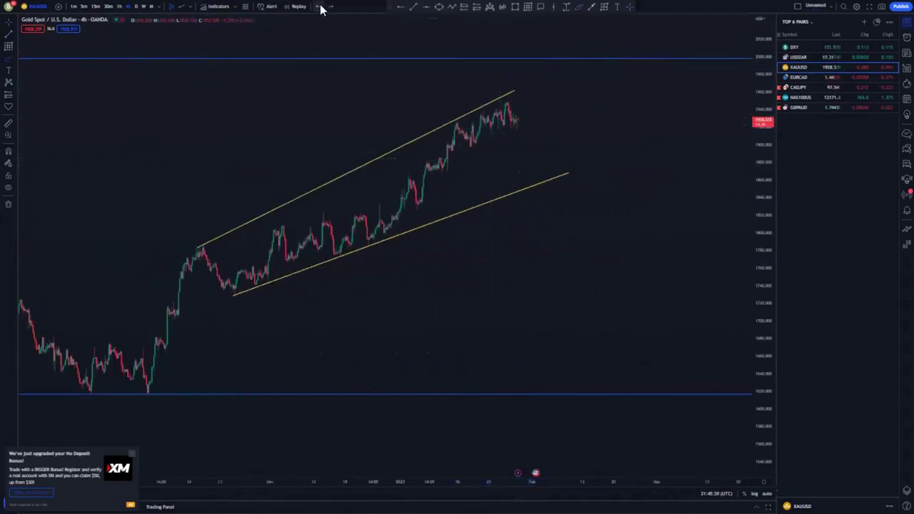
pyautogui.click(319, 7)
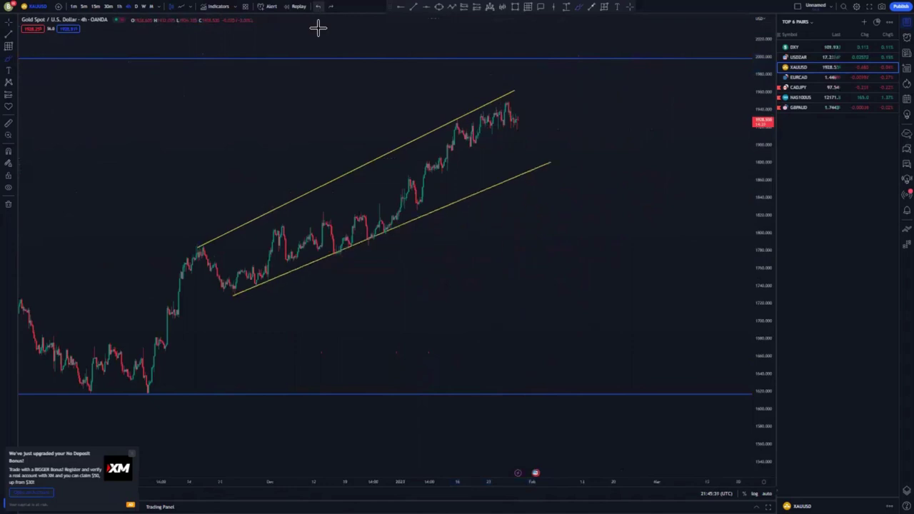
pyautogui.click(331, 6)
# Draw two trend lines around the January 2023 rise: one under its lows from about 1,828, one above its highs from about 1,864
pyautogui.click(414, 6)
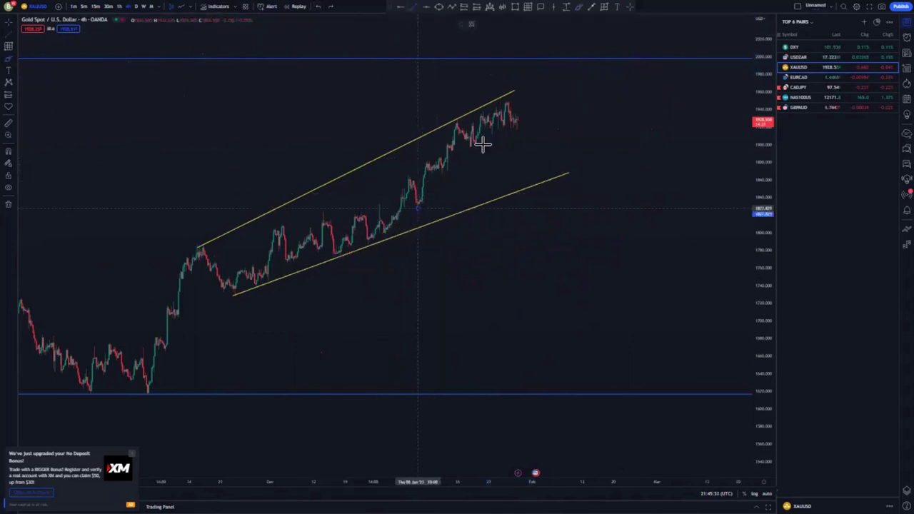
pyautogui.click(529, 122)
pyautogui.click(542, 121)
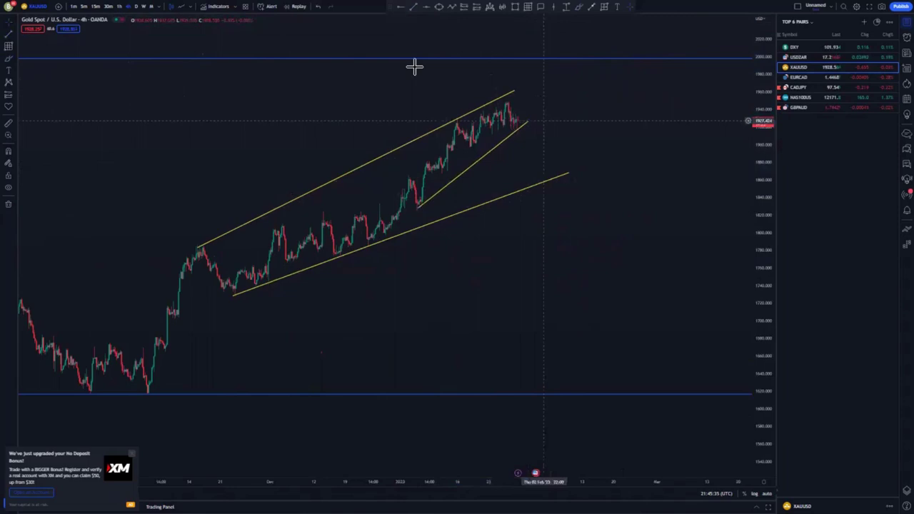
pyautogui.click(414, 6)
pyautogui.click(409, 175)
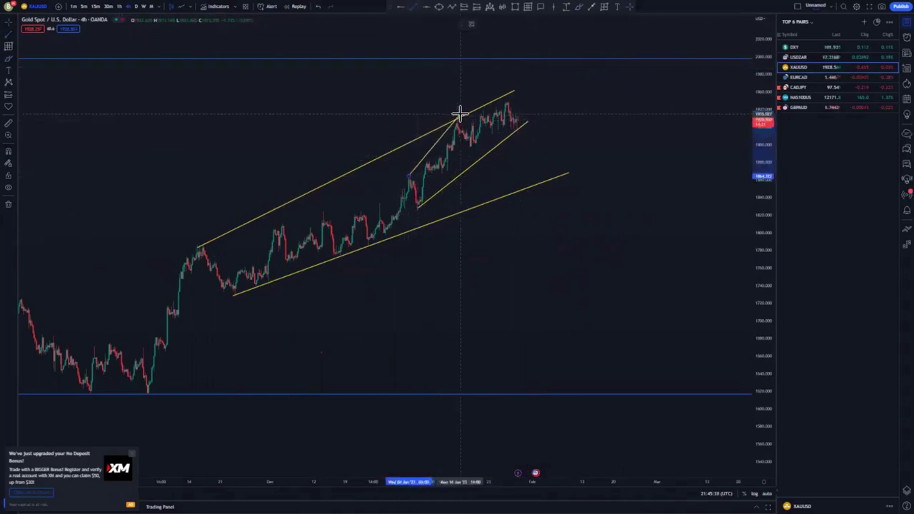
pyautogui.click(460, 113)
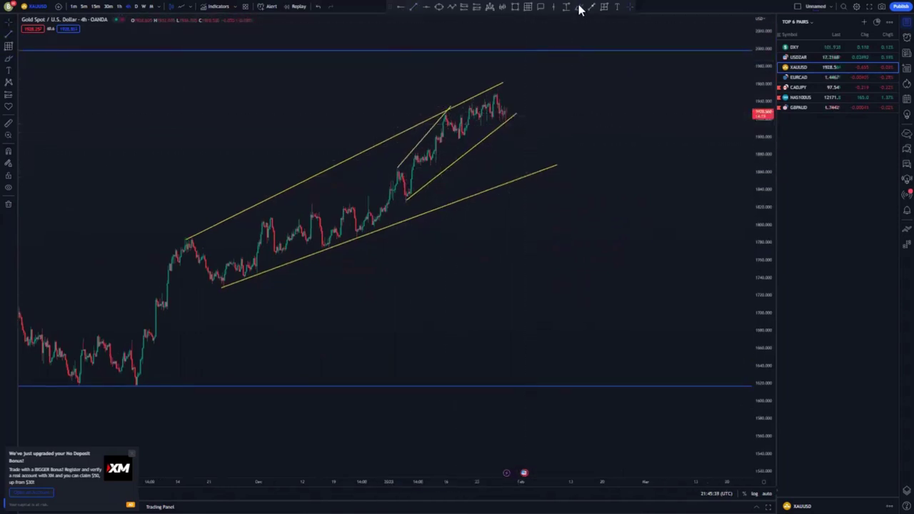
# Sketch a drop to the lower channel line, a rise to the April 2022 high's level and a fall to about 1,630, and undo the strokes
pyautogui.click(506, 107)
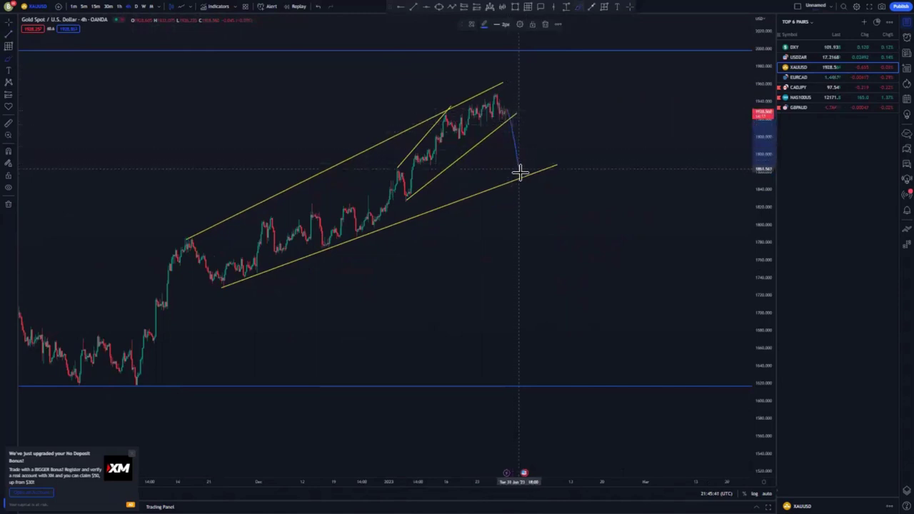
pyautogui.click(524, 171)
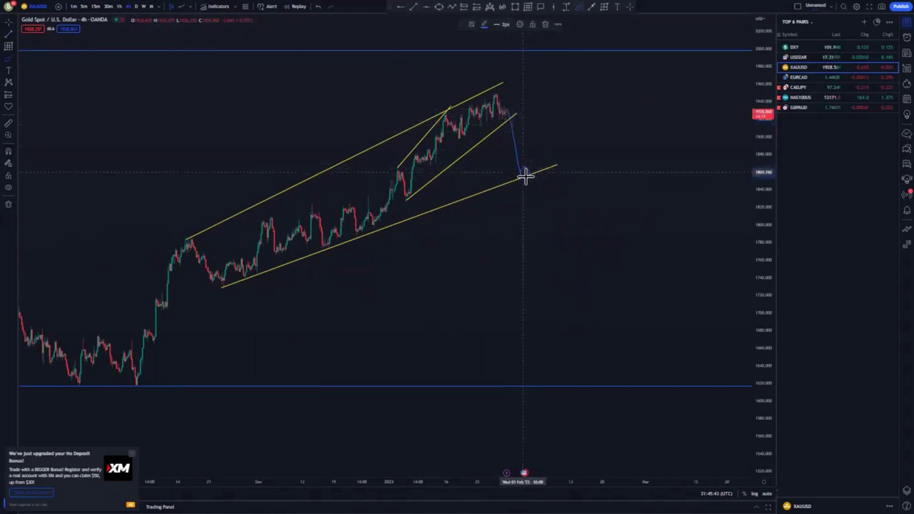
pyautogui.click(548, 50)
pyautogui.moveTo(578, 180); pyautogui.dragTo(598, 375)
pyautogui.scroll(-5, 356, 255)
pyautogui.scroll(2, 355, 255)
pyautogui.scroll(2, 355, 255)
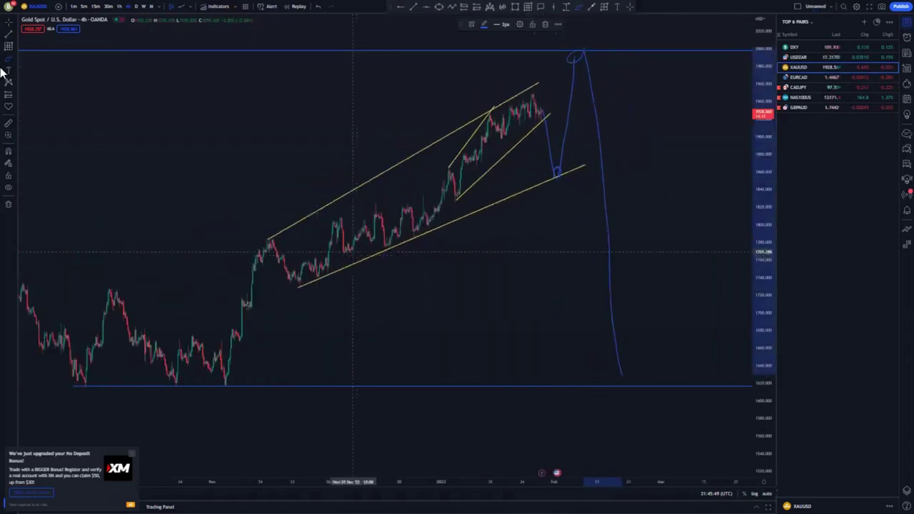
pyautogui.scroll(2, 78, 187)
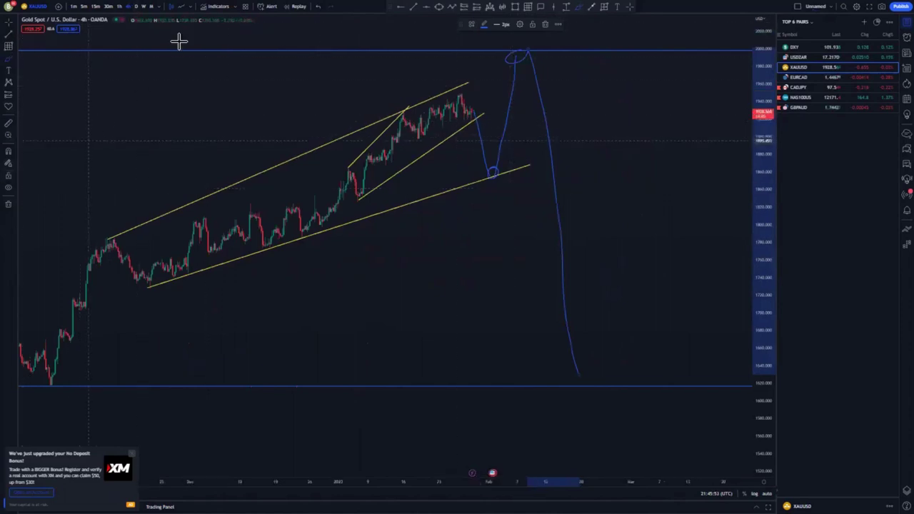
pyautogui.click(319, 10)
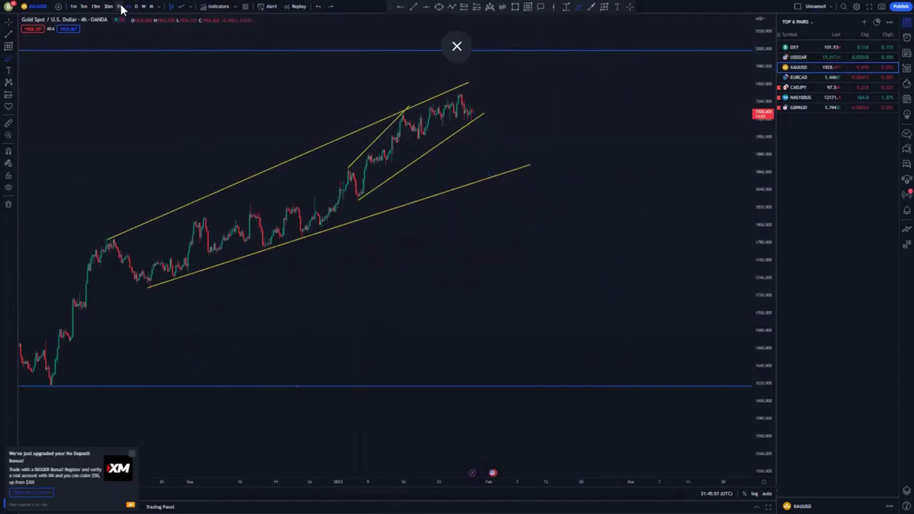
# Switch XAUUSD to the 1-hour timeframe and delete the two stray brush strokes above the channel
pyautogui.scroll(-15, 371, 174)
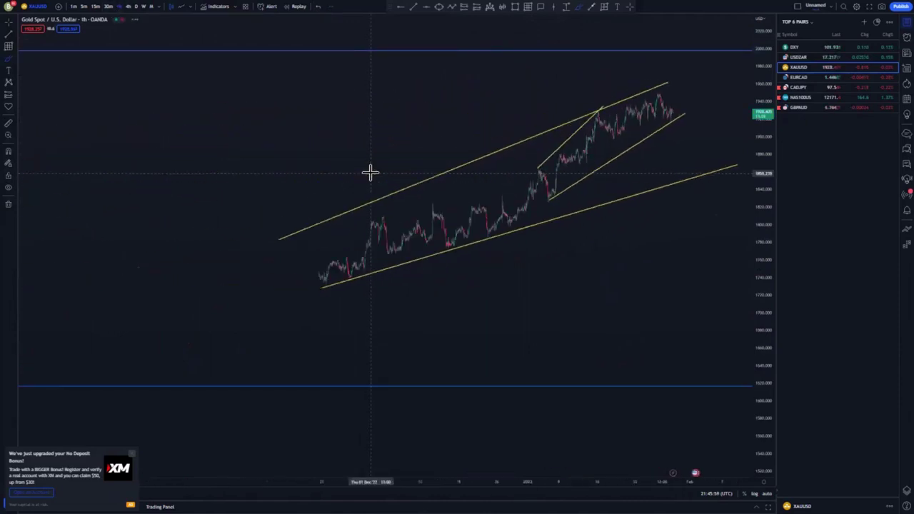
pyautogui.moveTo(317, 173); pyautogui.dragTo(487, 166)
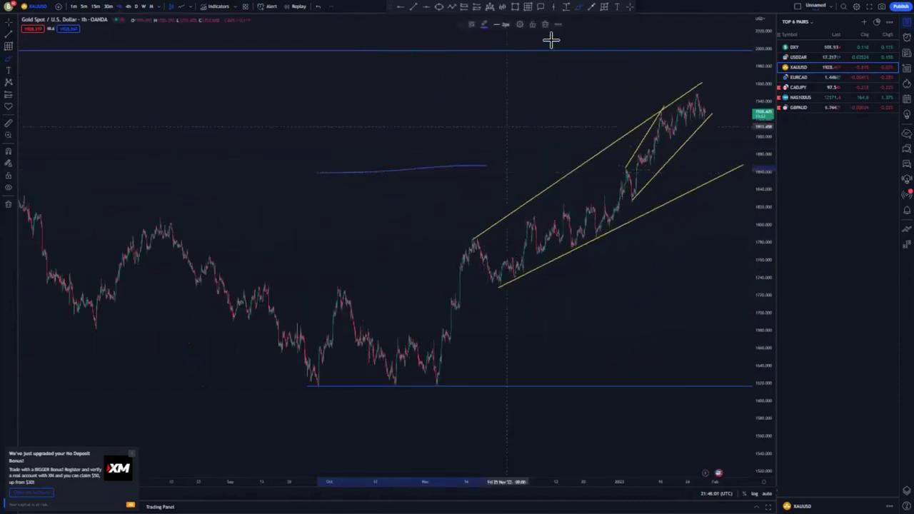
pyautogui.click(545, 25)
pyautogui.moveTo(413, 130); pyautogui.dragTo(566, 86)
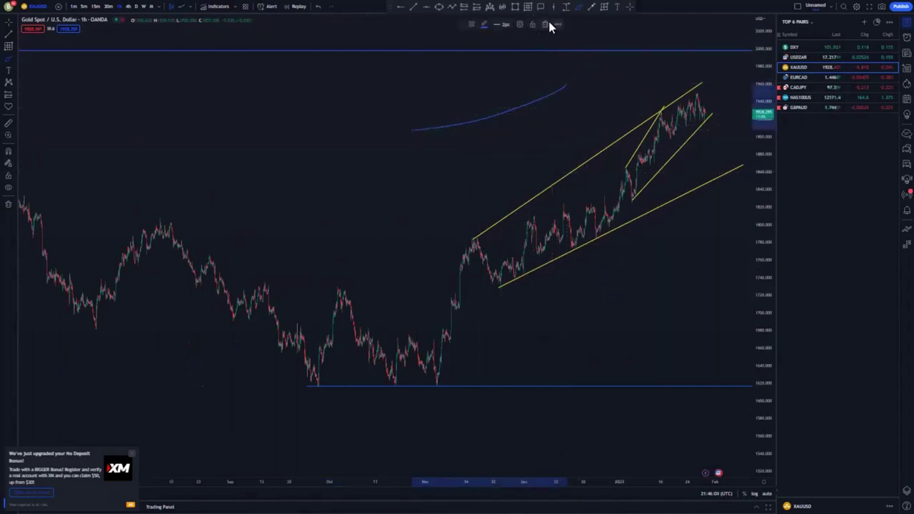
pyautogui.click(547, 25)
# Sketch a choppy rise just above the April 2022 high's level, a short consolidation beneath it and a decline to about 1,780
pyautogui.scroll(5, 572, 100)
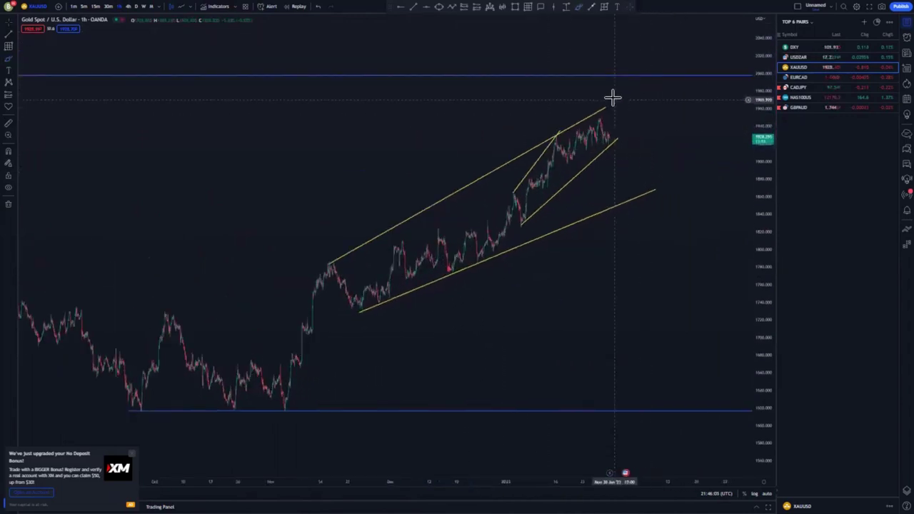
pyautogui.moveTo(547, 138)
pyautogui.mouseDown()
pyautogui.moveTo(547, 112)
pyautogui.moveTo(547, 135)
pyautogui.moveTo(563, 99)
pyautogui.mouseUp()
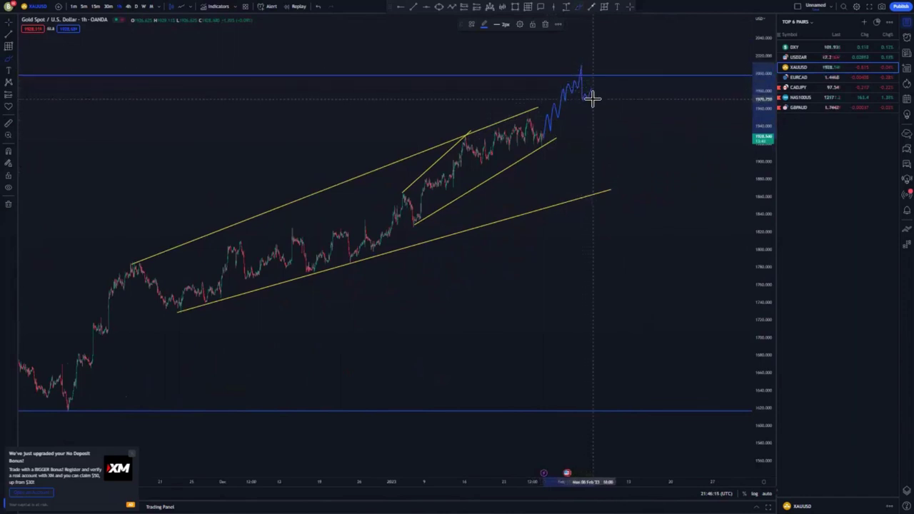
pyautogui.moveTo(600, 89)
pyautogui.mouseDown()
pyautogui.moveTo(604, 143)
pyautogui.moveTo(621, 160)
pyautogui.moveTo(652, 268)
pyautogui.mouseUp()
pyautogui.scroll(-7, 630, 250)
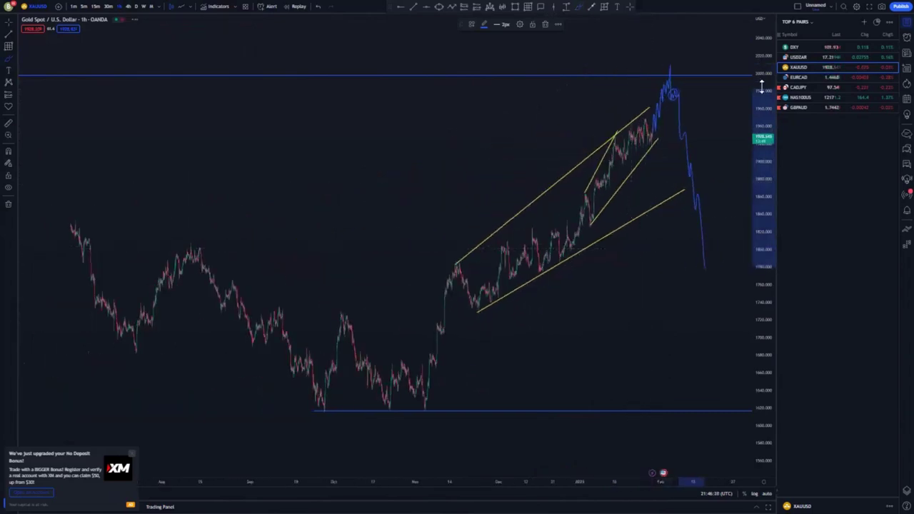
pyautogui.moveTo(761, 87); pyautogui.dragTo(763, 208)
# Switch to EURCAD, reset the chart view and set the weekly timeframe
pyautogui.click(796, 77)
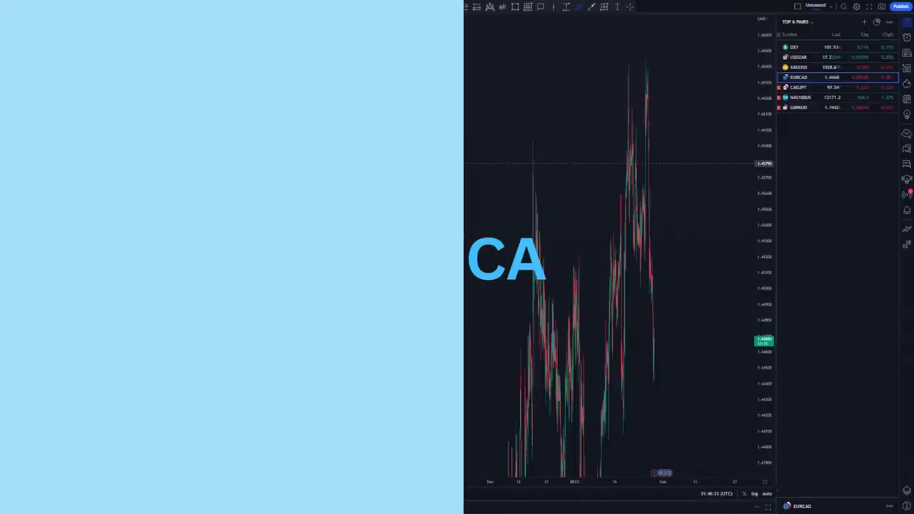
pyautogui.rightClick(264, 149)
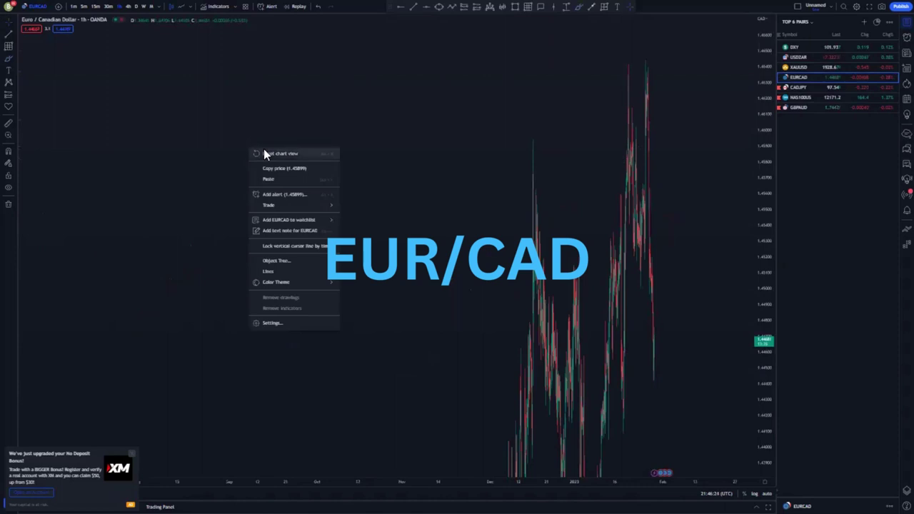
pyautogui.click(267, 151)
pyautogui.click(144, 8)
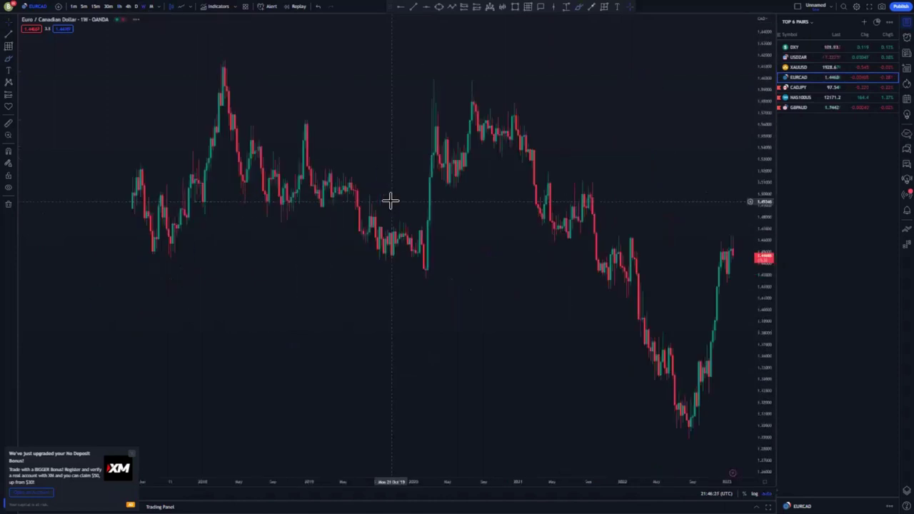
# Place a horizontal ray at the February 2022 high near 1.465 on the weekly EURCAD chart
pyautogui.scroll(2, 471, 262)
pyautogui.moveTo(549, 278); pyautogui.dragTo(318, 250)
pyautogui.scroll(-8, 317, 250)
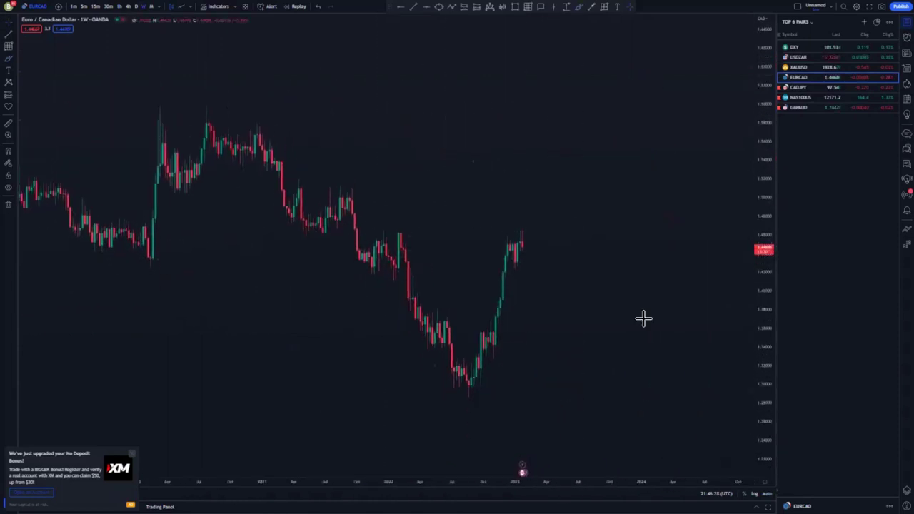
pyautogui.moveTo(476, 272); pyautogui.dragTo(388, 307)
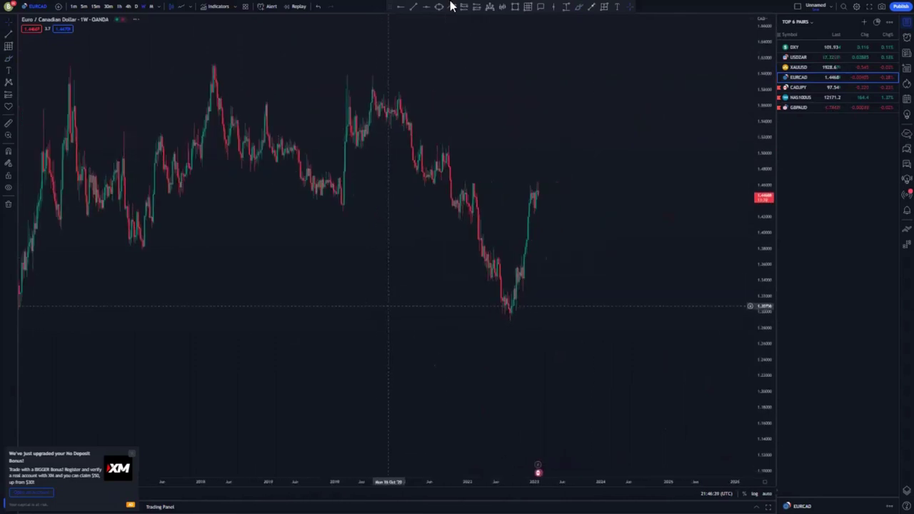
pyautogui.scroll(1, 444, 189)
pyautogui.click(445, 181)
pyautogui.moveTo(441, 181); pyautogui.dragTo(446, 182)
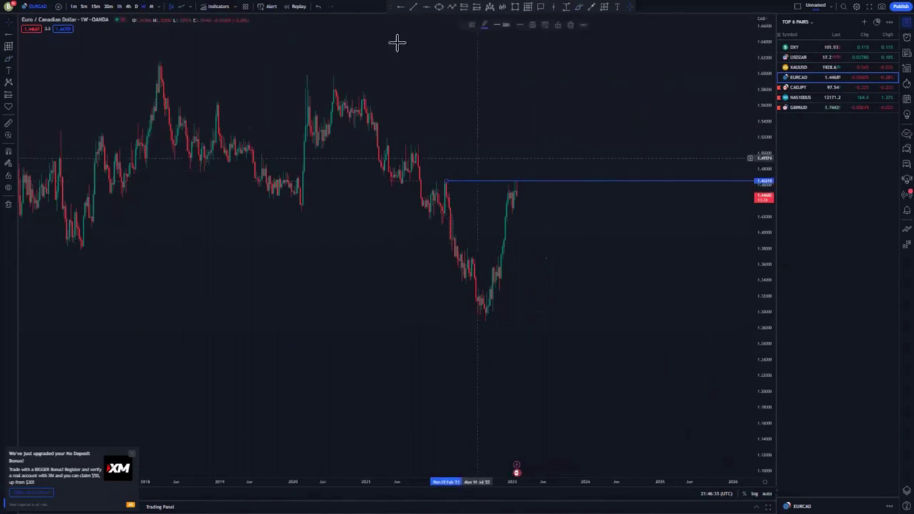
# Place horizontal rays at the September 2021 high near 1.51 and the August 2022 low near 1.29
pyautogui.click(419, 146)
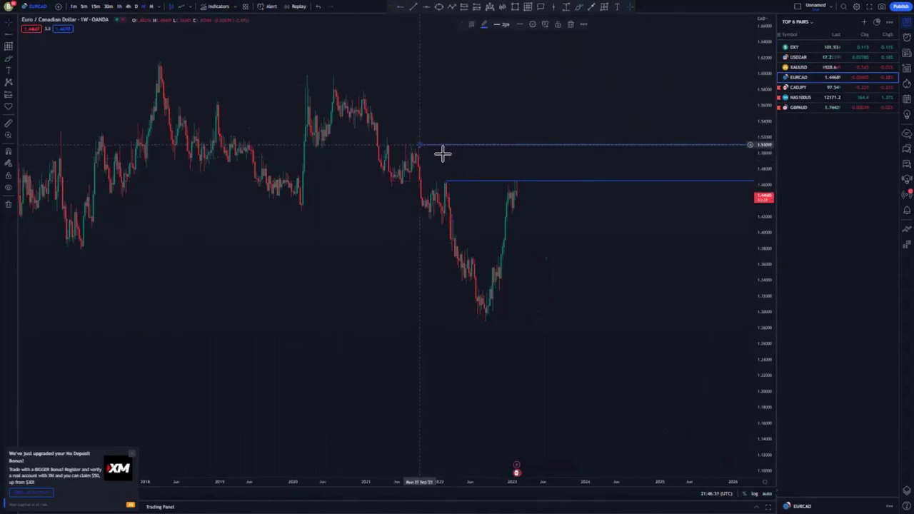
pyautogui.click(486, 318)
pyautogui.scroll(3, 436, 357)
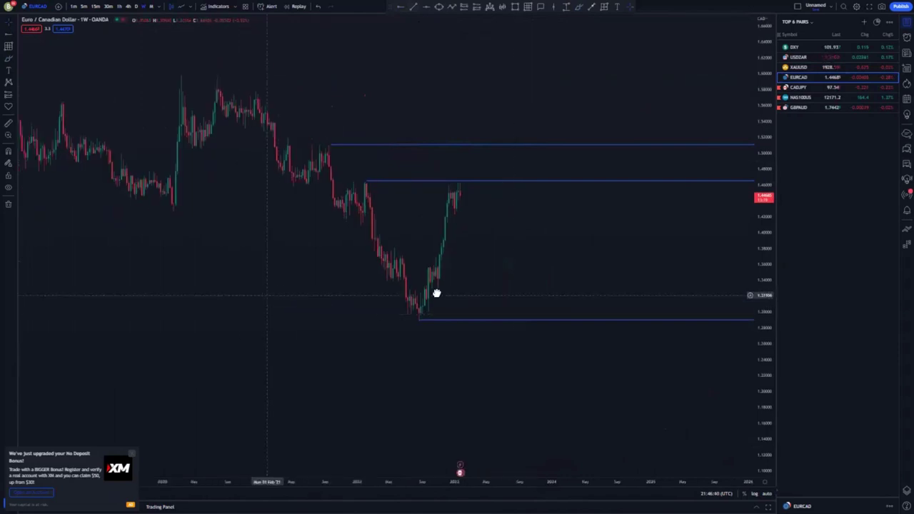
pyautogui.scroll(-6, 437, 293)
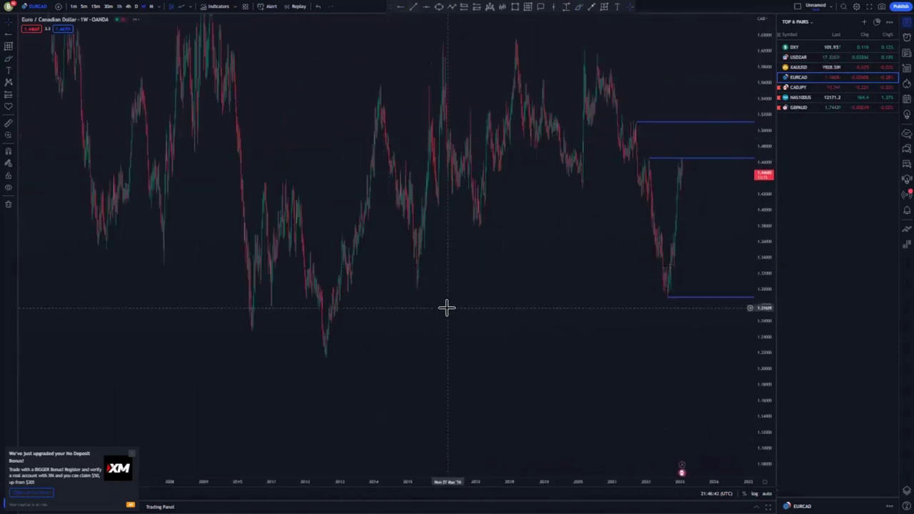
# Sketch the multi-year weekly range's upper and lower boundaries with the swings between them, and undo the sketches
pyautogui.scroll(1, 447, 307)
pyautogui.moveTo(759, 149); pyautogui.dragTo(422, 267)
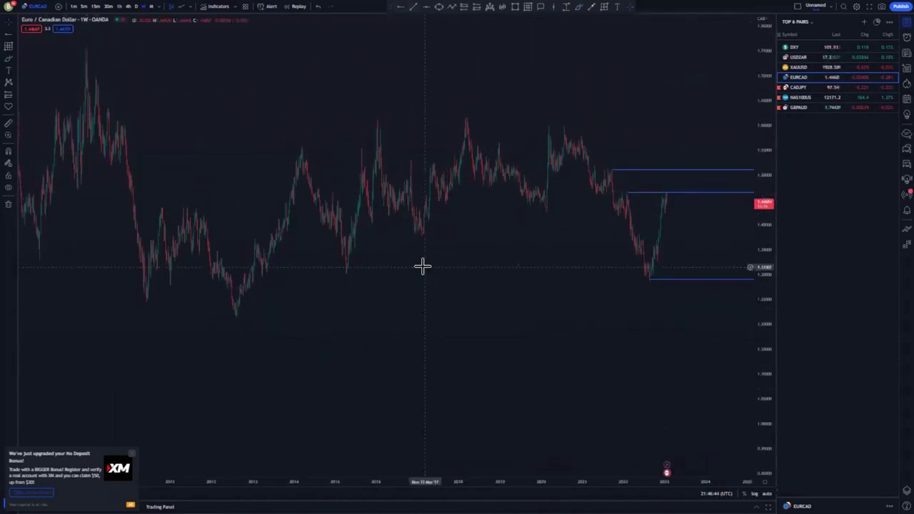
pyautogui.scroll(1, 422, 266)
pyautogui.scroll(-3, 422, 266)
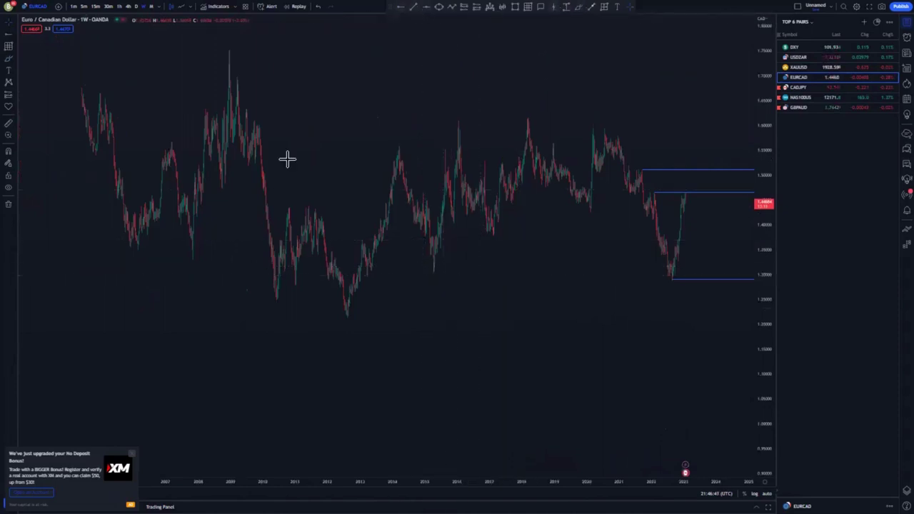
pyautogui.moveTo(269, 150); pyautogui.dragTo(639, 133)
pyautogui.moveTo(287, 287); pyautogui.dragTo(725, 285)
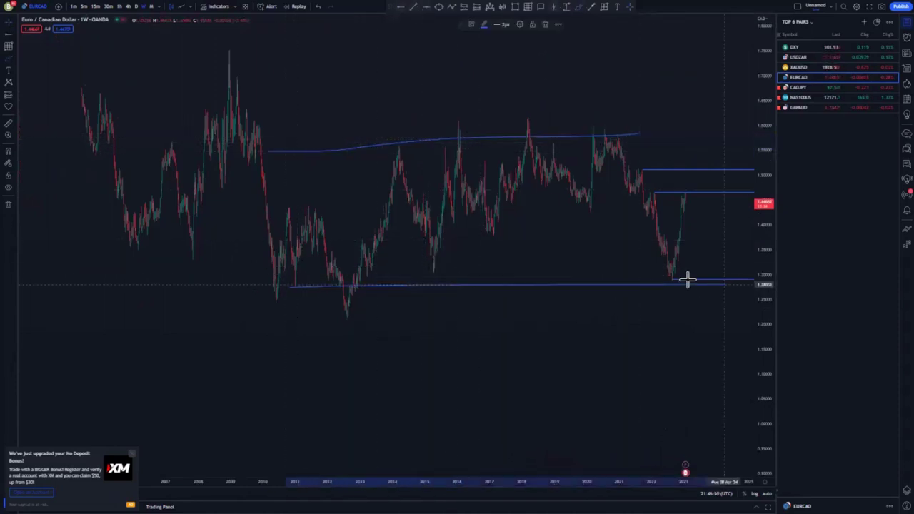
pyautogui.moveTo(286, 284)
pyautogui.mouseDown()
pyautogui.moveTo(330, 159)
pyautogui.moveTo(475, 197)
pyautogui.moveTo(574, 271)
pyautogui.moveTo(629, 147)
pyautogui.moveTo(667, 261)
pyautogui.mouseUp()
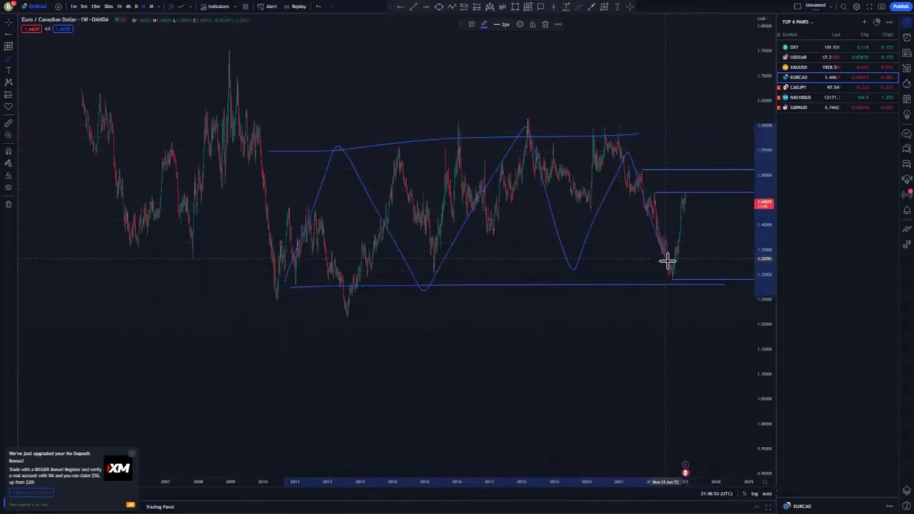
pyautogui.click(318, 6)
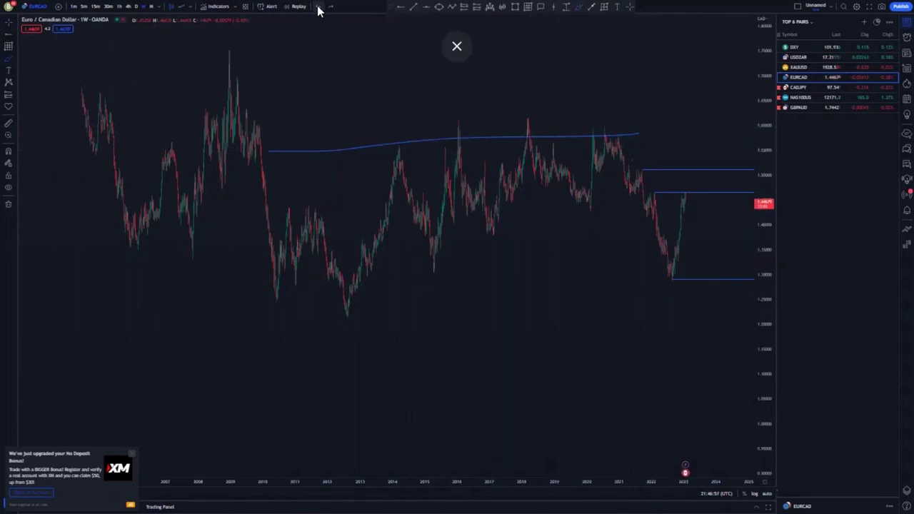
pyautogui.click(318, 7)
# Draw an arrow from the 1.465 level down to the 1.29 level to illustrate a sell-off, and undo it
pyautogui.scroll(5, 510, 233)
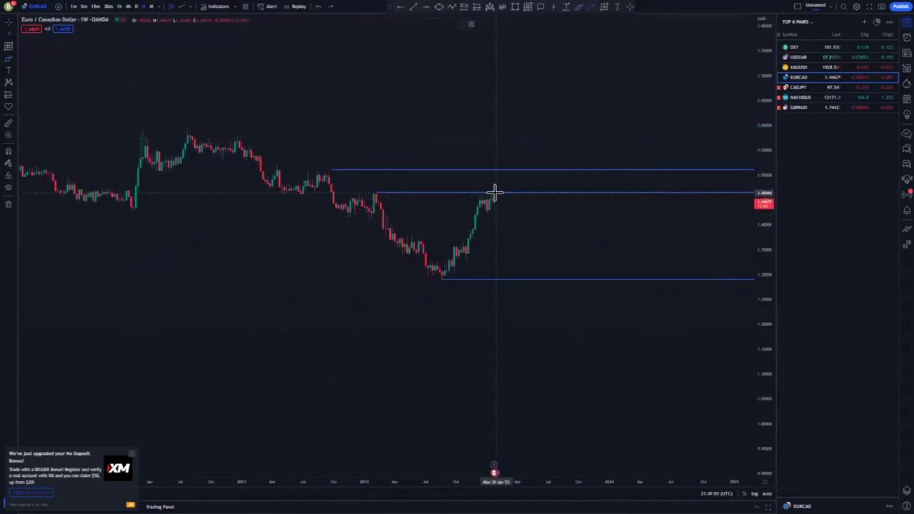
pyautogui.moveTo(494, 193); pyautogui.dragTo(512, 278)
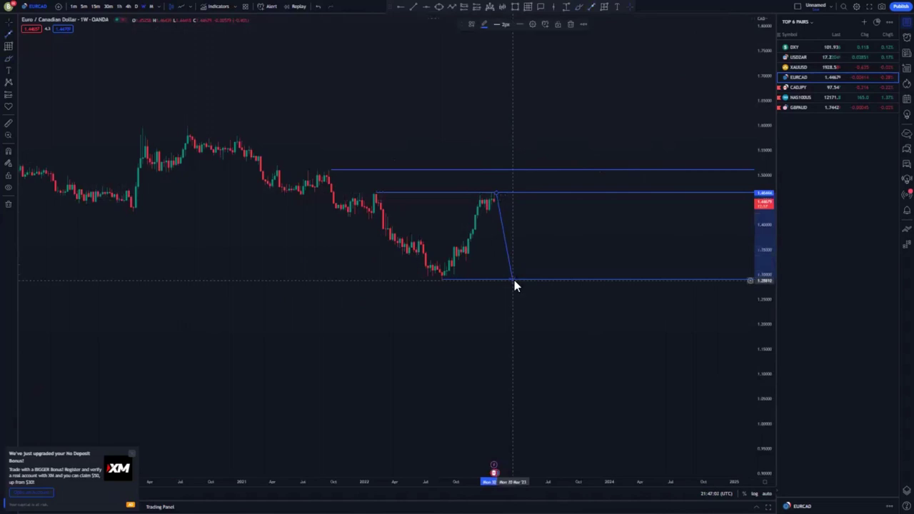
pyautogui.click(590, 9)
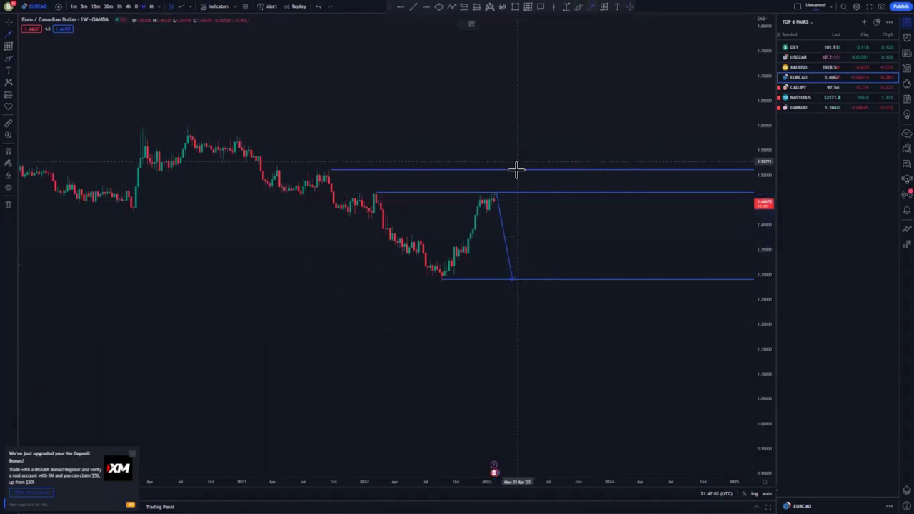
pyautogui.click(320, 6)
# Switch EURCAD to the daily timeframe and realign the ray near 1.465 with the February 2022 high
pyautogui.click(136, 7)
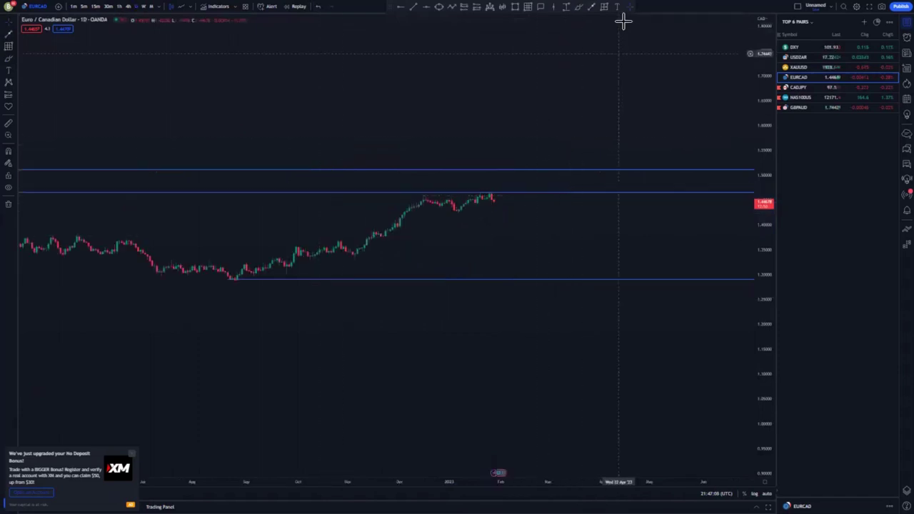
pyautogui.moveTo(767, 330); pyautogui.dragTo(766, 129)
pyautogui.scroll(-5, 628, 253)
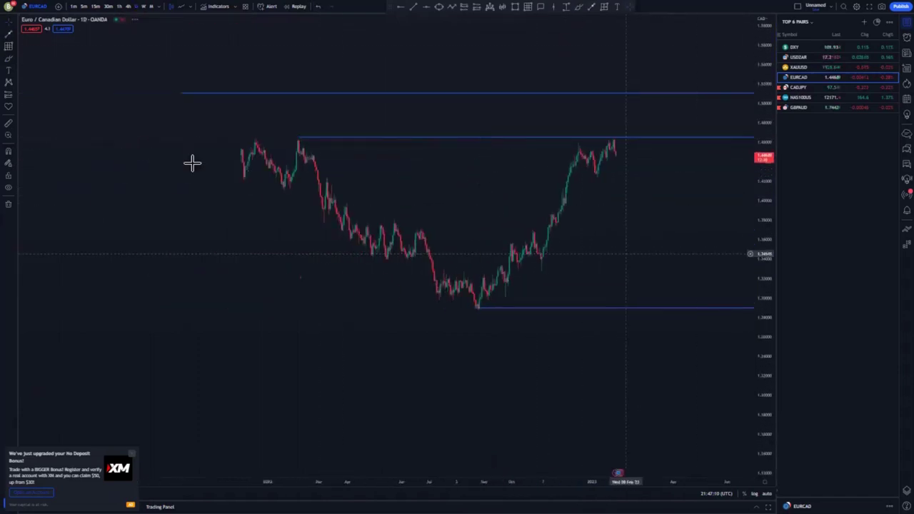
pyautogui.moveTo(300, 137); pyautogui.dragTo(299, 140)
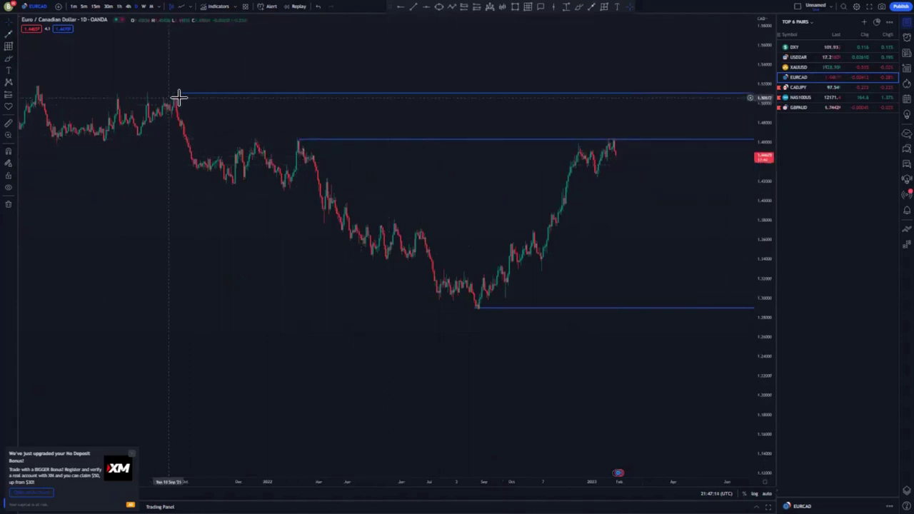
# Draw a yellow trend line from the late October high to the mid-December high and one from the November 2022 low to about 1.44
pyautogui.scroll(3, 469, 226)
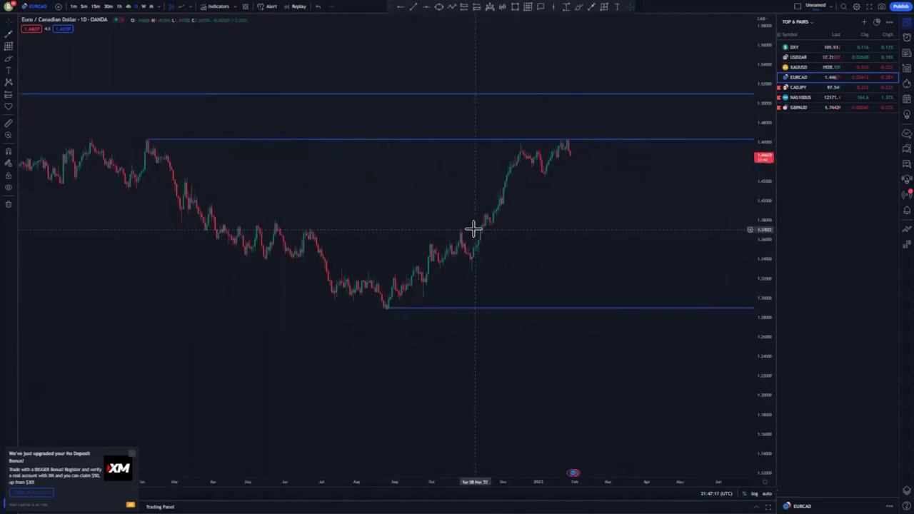
pyautogui.moveTo(543, 243); pyautogui.dragTo(501, 240)
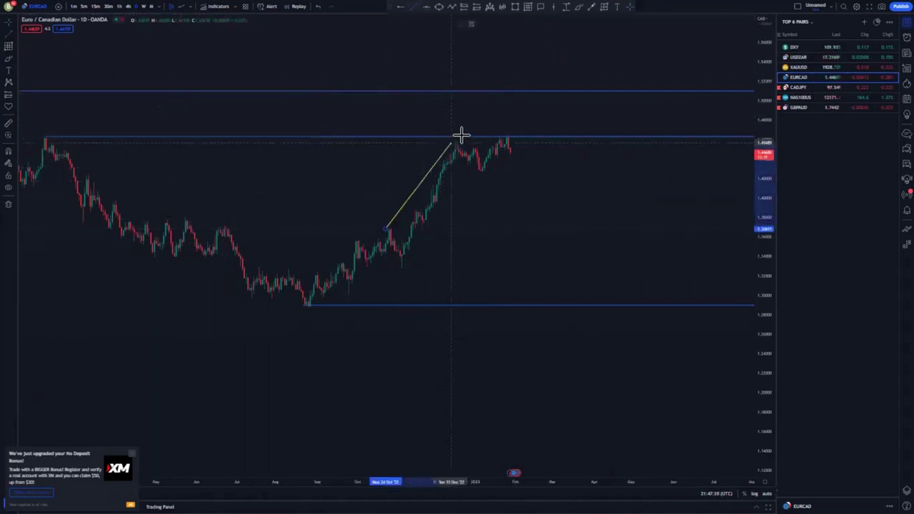
pyautogui.moveTo(454, 137); pyautogui.dragTo(455, 137)
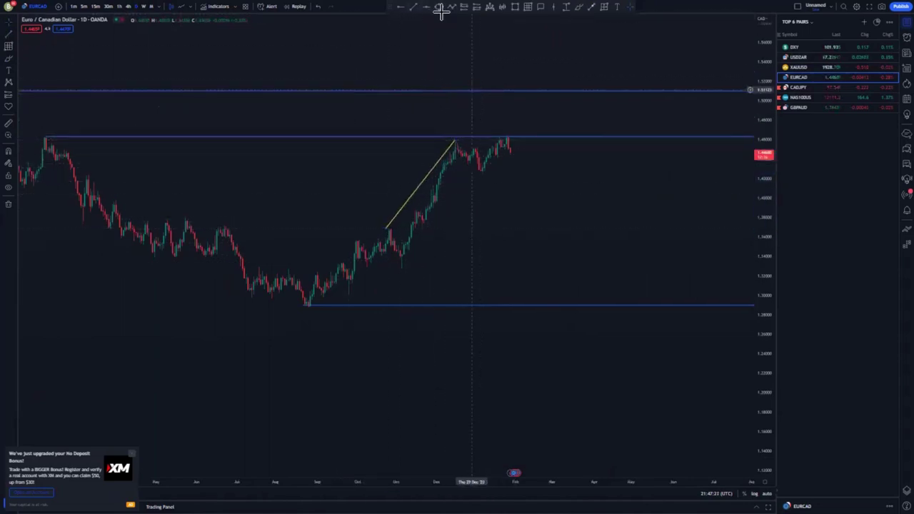
pyautogui.moveTo(401, 266); pyautogui.dragTo(474, 157)
pyautogui.moveTo(403, 265); pyautogui.dragTo(402, 267)
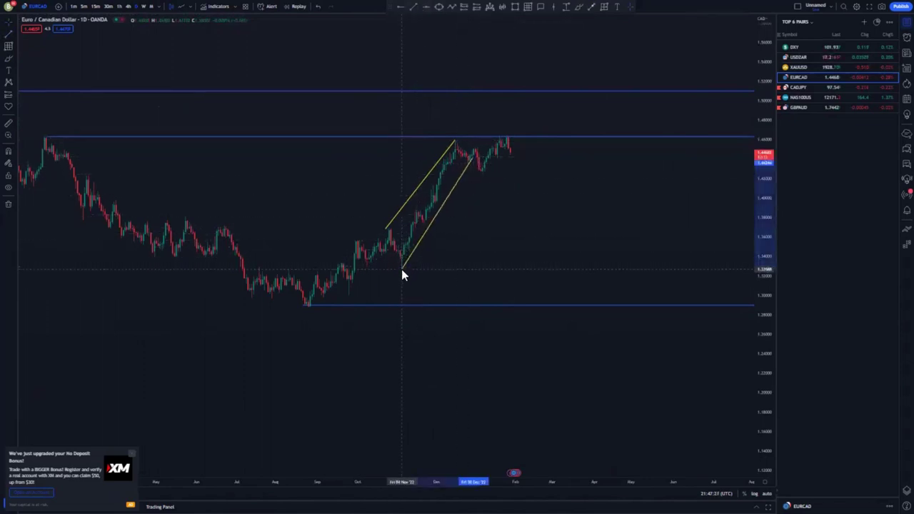
pyautogui.click(493, 266)
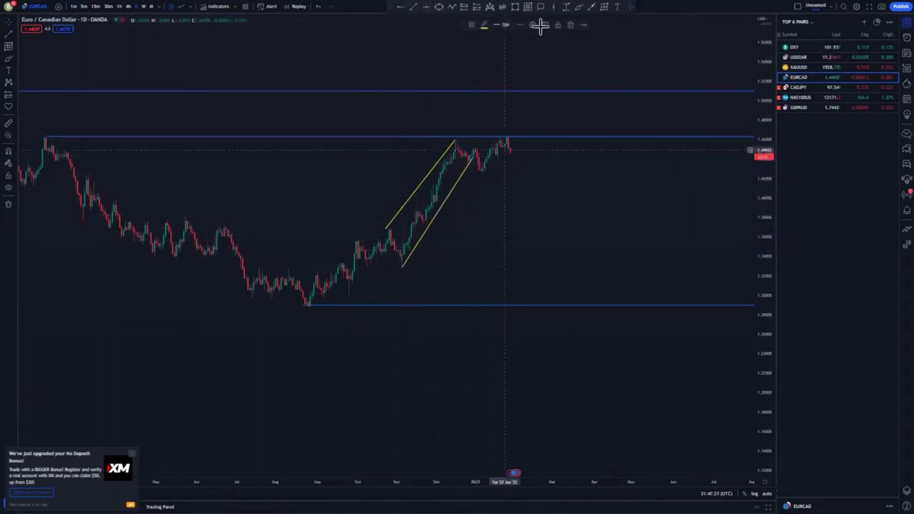
# Sketch the break below the lower trend line, the retest of the upper level and a projected decline, and undo the sketches
pyautogui.click(477, 161)
pyautogui.moveTo(483, 176)
pyautogui.mouseDown()
pyautogui.moveTo(515, 133)
pyautogui.moveTo(503, 136)
pyautogui.mouseUp()
pyautogui.moveTo(483, 177)
pyautogui.mouseDown()
pyautogui.moveTo(515, 148)
pyautogui.moveTo(532, 248)
pyautogui.mouseUp()
pyautogui.click(318, 7)
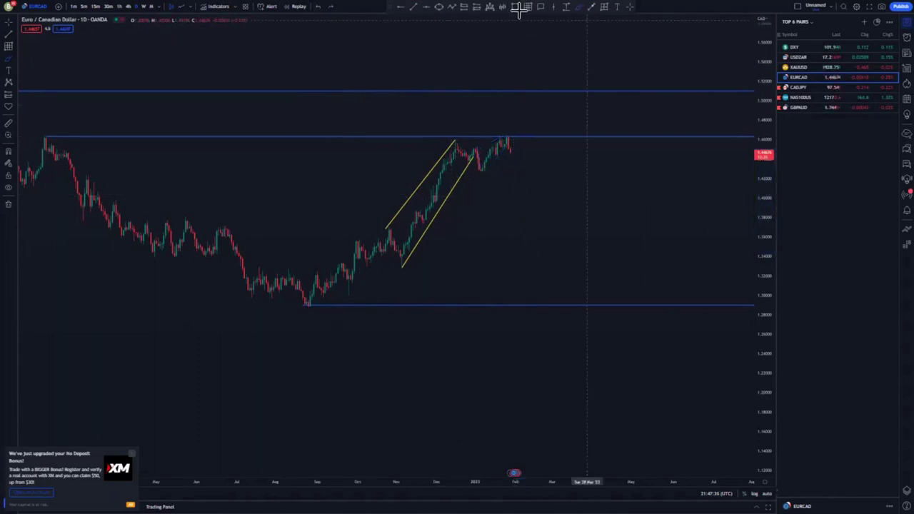
# Place a horizontal ray at the November 2022 low near 1.33, where the lower yellow trend line starts
pyautogui.click(402, 268)
pyautogui.scroll(-5, 496, 259)
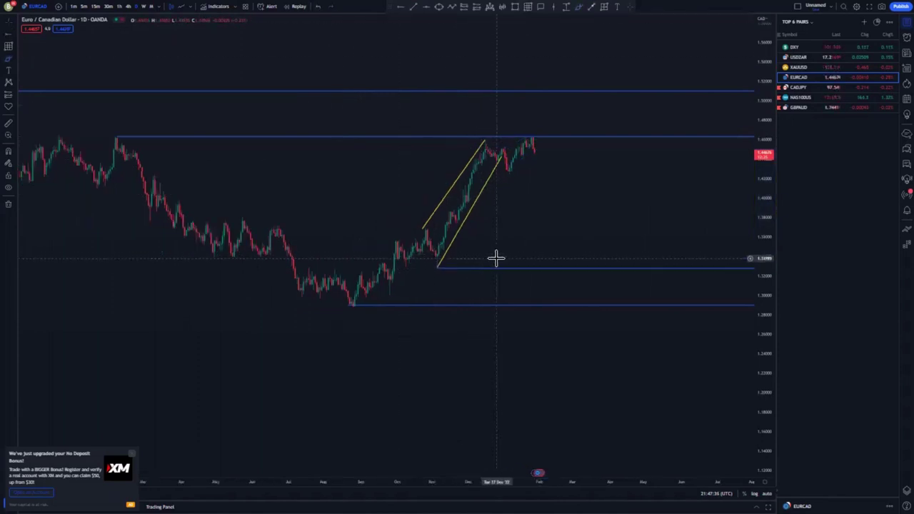
pyautogui.scroll(2, 498, 260)
# Switch to the 4-hour timeframe and align the upper yellow trend line with the late October high near 1.37 and mid-December high near 1.46
pyautogui.click(128, 7)
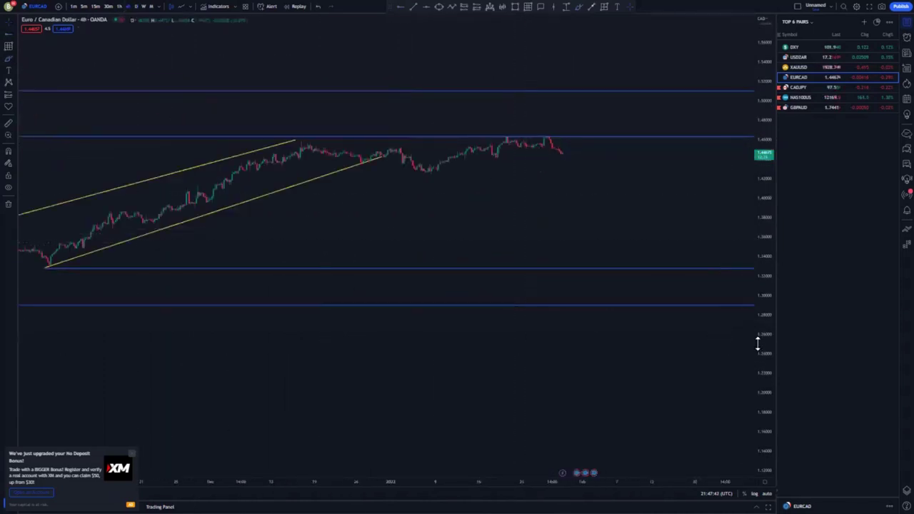
pyautogui.moveTo(758, 343); pyautogui.dragTo(758, 182)
pyautogui.moveTo(445, 215); pyautogui.dragTo(447, 291)
pyautogui.scroll(-5, 448, 291)
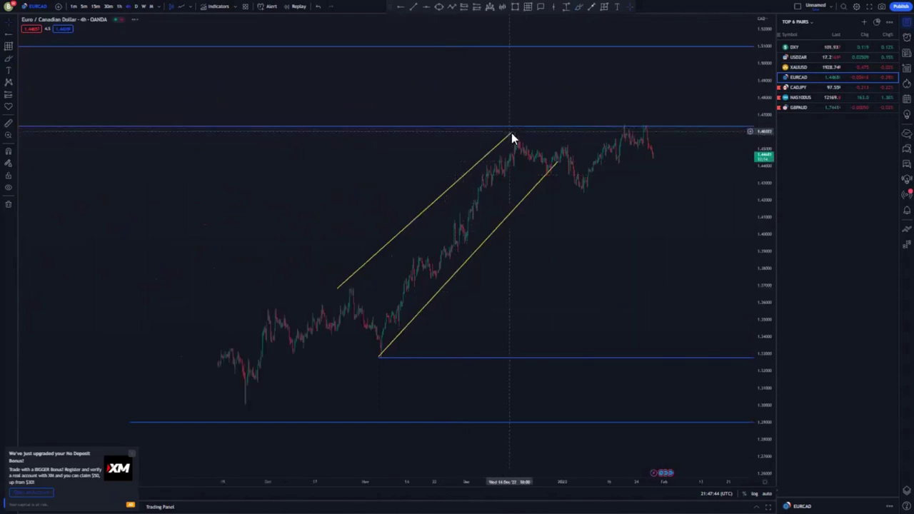
pyautogui.moveTo(512, 133); pyautogui.dragTo(520, 130)
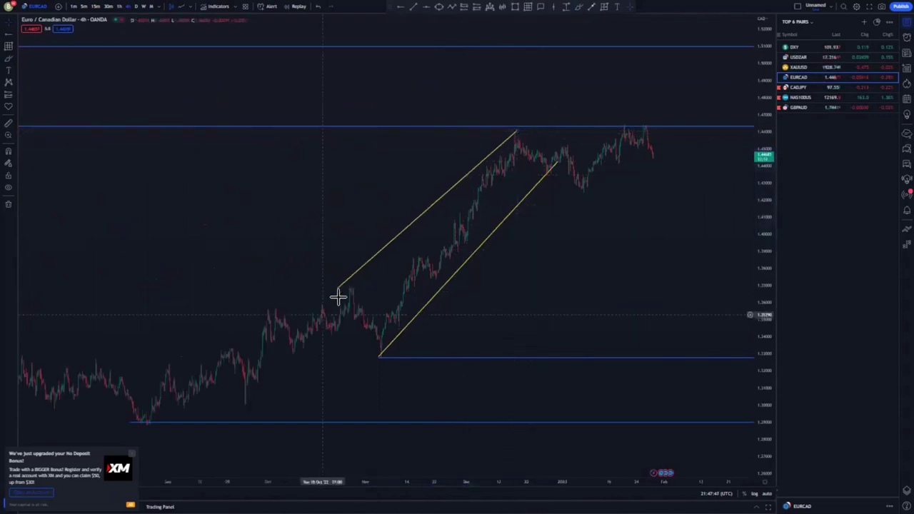
pyautogui.moveTo(344, 292); pyautogui.dragTo(347, 286)
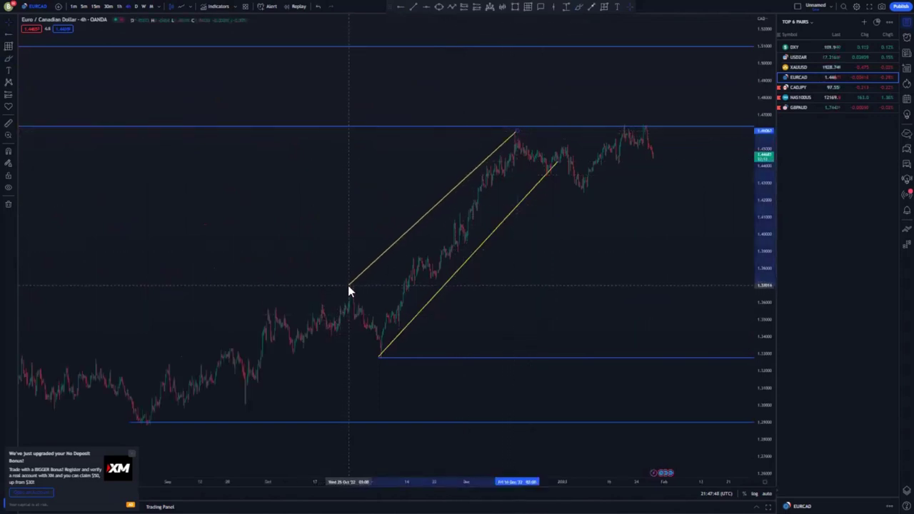
# Move the lower yellow trend line's end to the late December pullback near 1.445 and align its start with the November low
pyautogui.moveTo(504, 343); pyautogui.dragTo(376, 297)
pyautogui.scroll(3, 376, 298)
pyautogui.moveTo(760, 350); pyautogui.dragTo(759, 242)
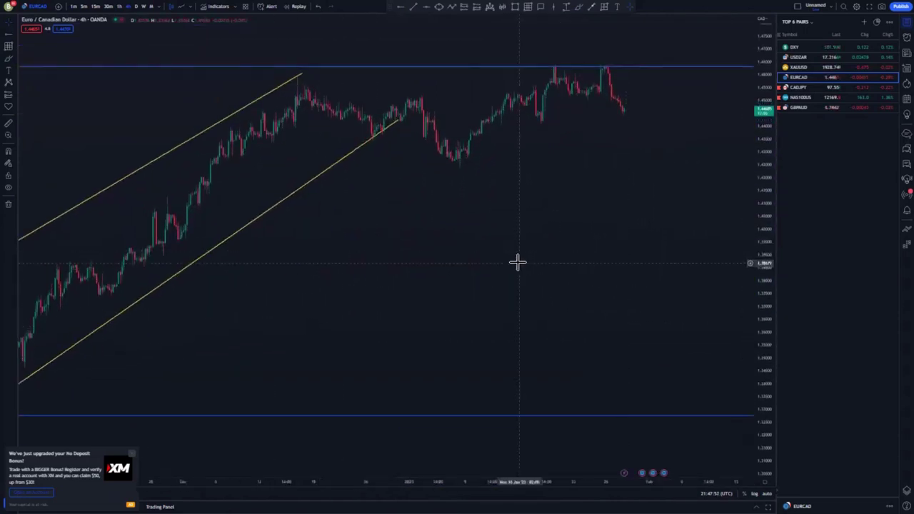
pyautogui.moveTo(519, 262); pyautogui.dragTo(573, 282)
pyautogui.scroll(-2, 473, 194)
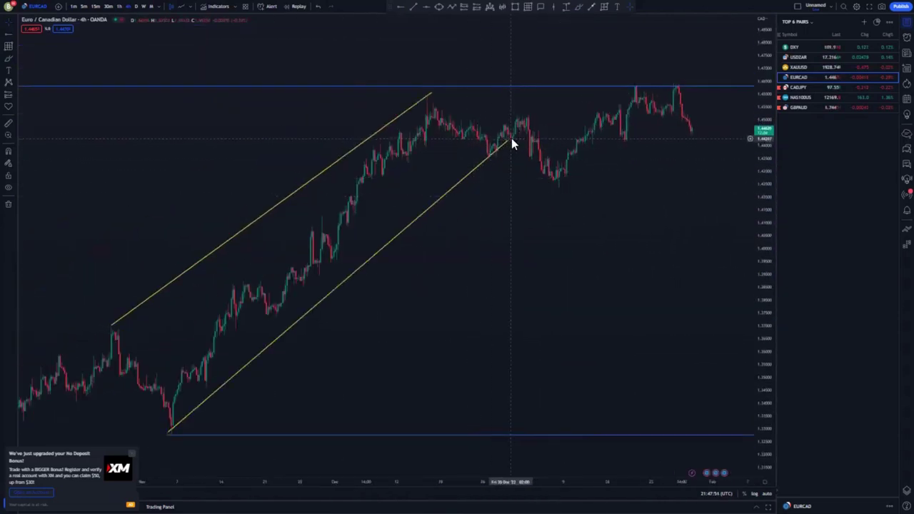
pyautogui.moveTo(512, 139); pyautogui.dragTo(468, 135)
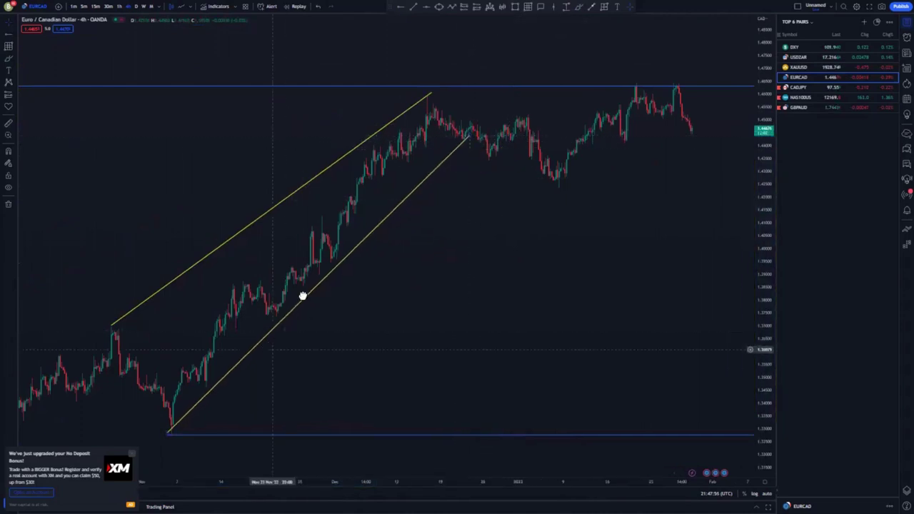
pyautogui.moveTo(168, 436); pyautogui.dragTo(215, 366)
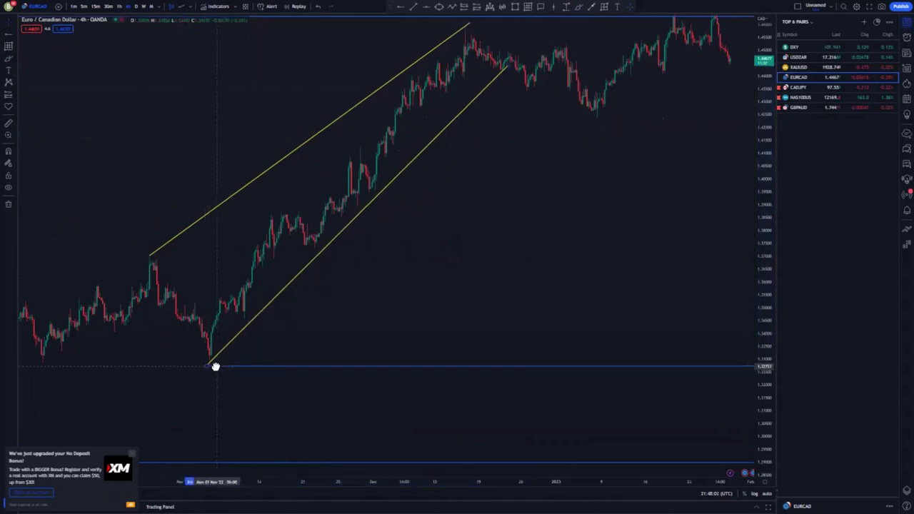
pyautogui.moveTo(317, 323); pyautogui.dragTo(280, 390)
pyautogui.moveTo(756, 184); pyautogui.dragTo(763, 214)
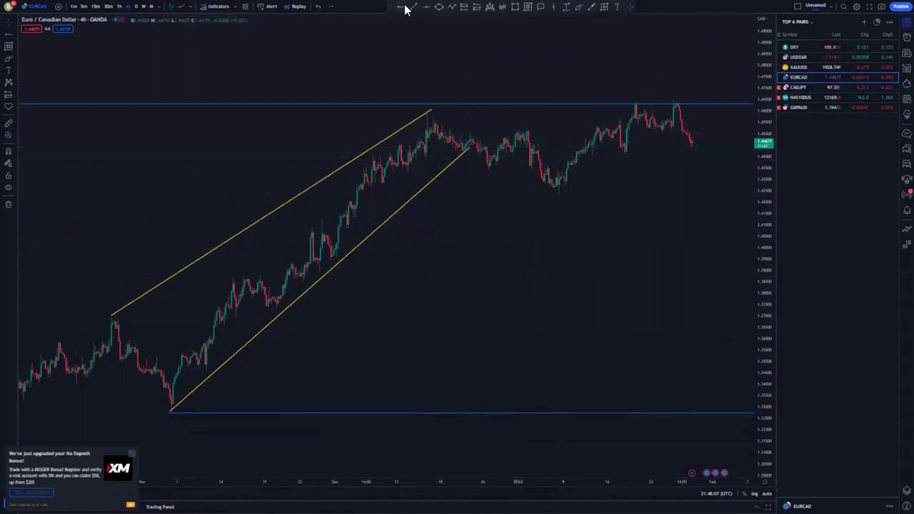
# Draw paired yellow trend lines around the December 2022 rally and around the smaller rise from late December to early January 2023
pyautogui.moveTo(323, 221); pyautogui.dragTo(382, 143)
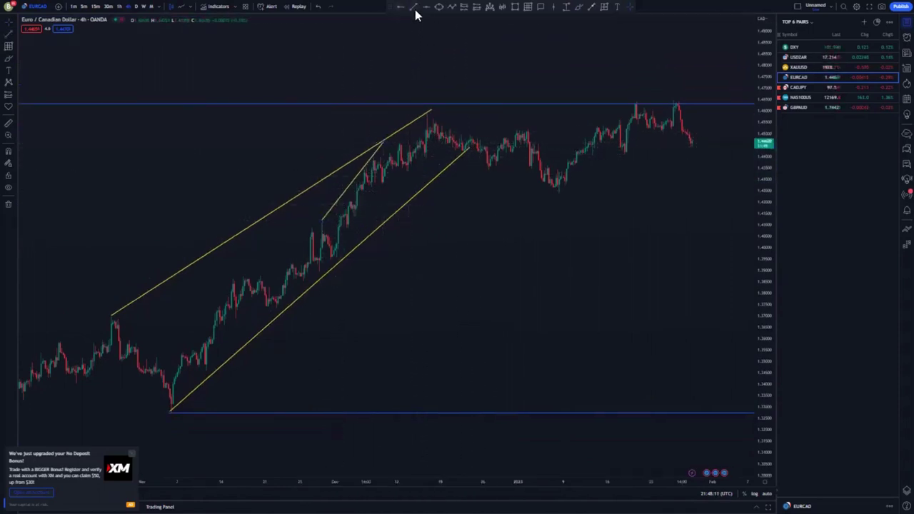
pyautogui.click(433, 156)
pyautogui.moveTo(499, 209); pyautogui.dragTo(400, 205)
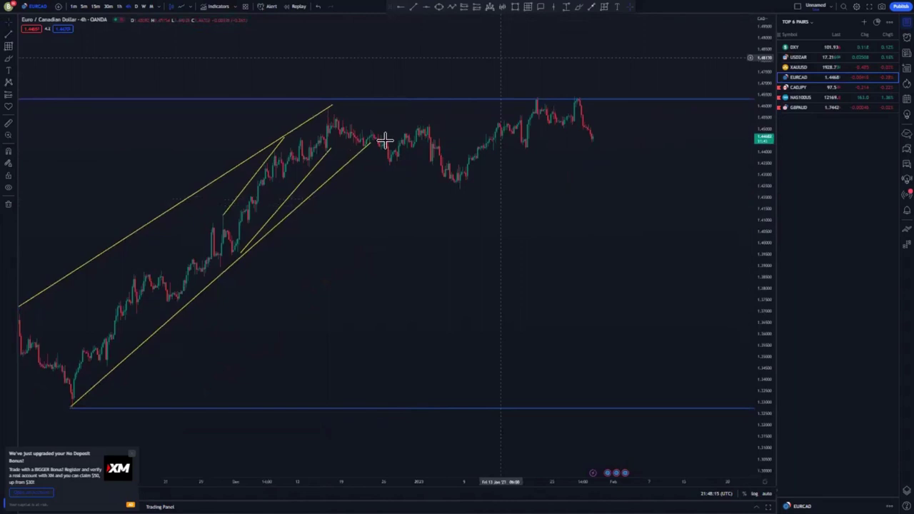
pyautogui.moveTo(385, 140); pyautogui.dragTo(424, 120)
pyautogui.click(427, 122)
pyautogui.click(414, 8)
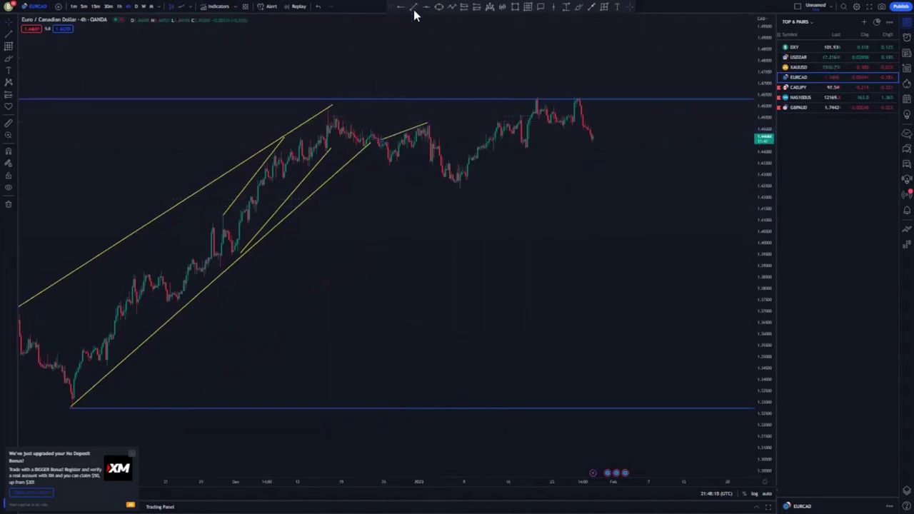
pyautogui.click(428, 131)
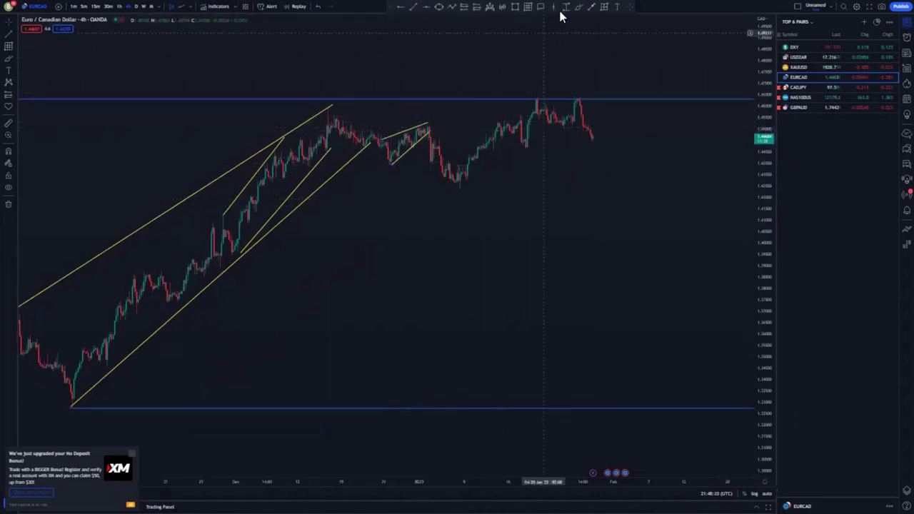
# Sketch the price swings from the mid-December high through the January low and back up to the upper level, and undo the sketches
pyautogui.moveTo(427, 122); pyautogui.dragTo(455, 183)
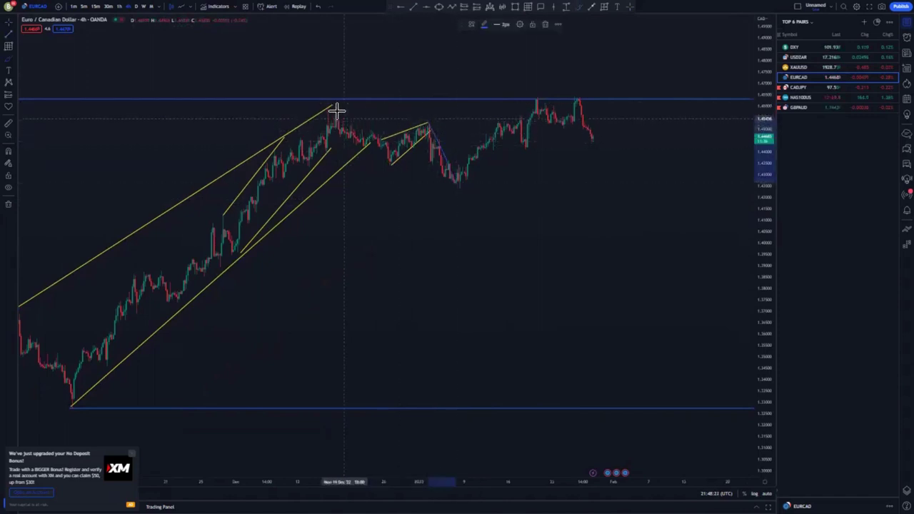
pyautogui.moveTo(337, 112); pyautogui.dragTo(385, 170)
pyautogui.click(385, 166)
pyautogui.click(426, 123)
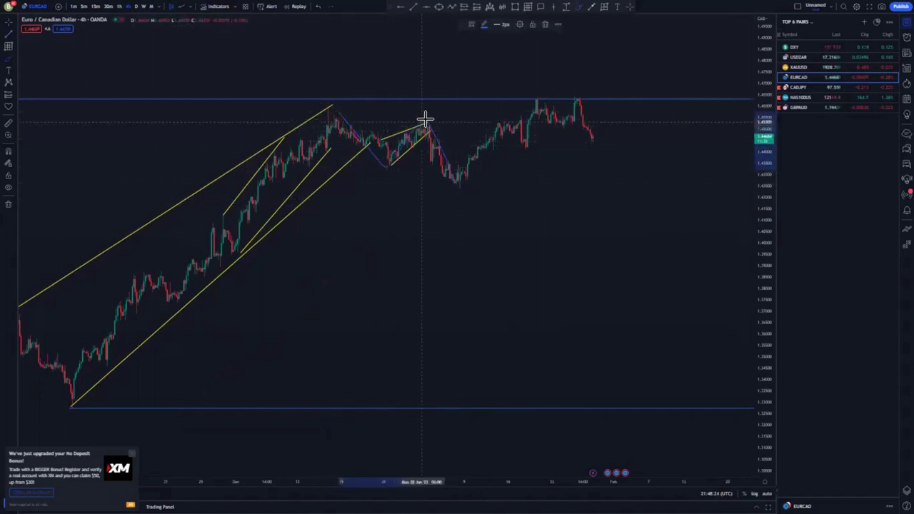
pyautogui.click(463, 182)
pyautogui.moveTo(488, 133)
pyautogui.mouseDown()
pyautogui.moveTo(541, 109)
pyautogui.moveTo(598, 117)
pyautogui.mouseUp()
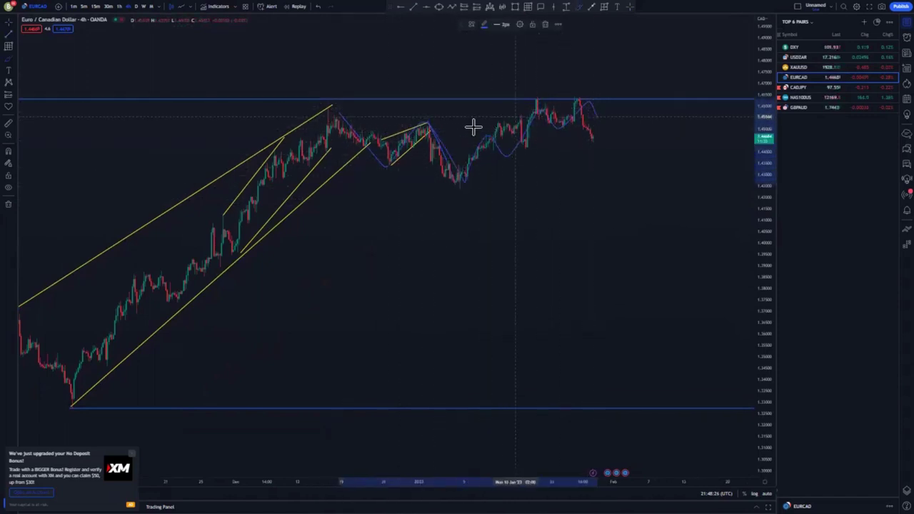
pyautogui.click(320, 8)
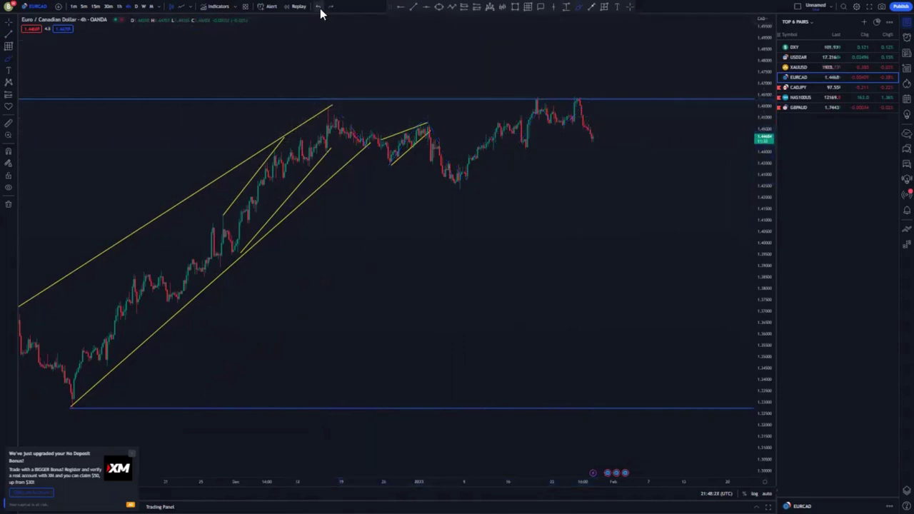
# Draw paired yellow trend lines around the January 2023 rise, the upper through the January 19 high and the lower from the January low
pyautogui.click(415, 5)
pyautogui.click(432, 136)
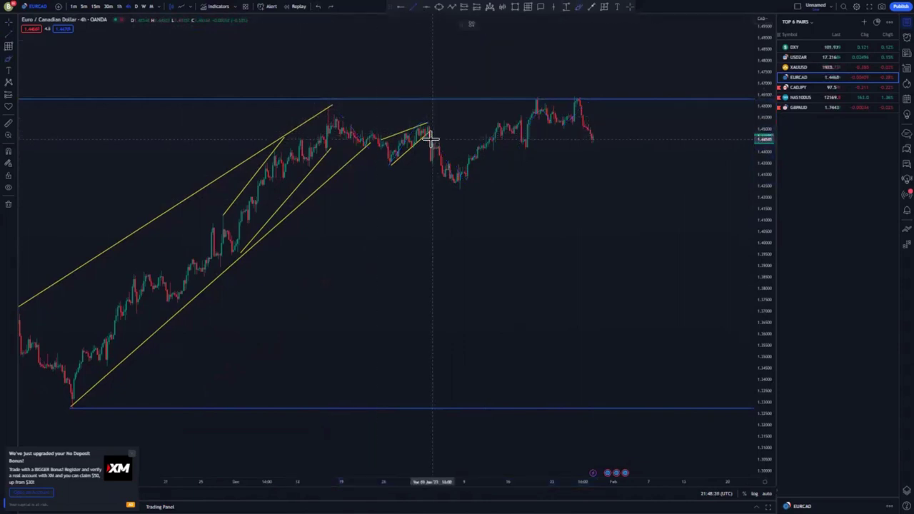
pyautogui.click(571, 84)
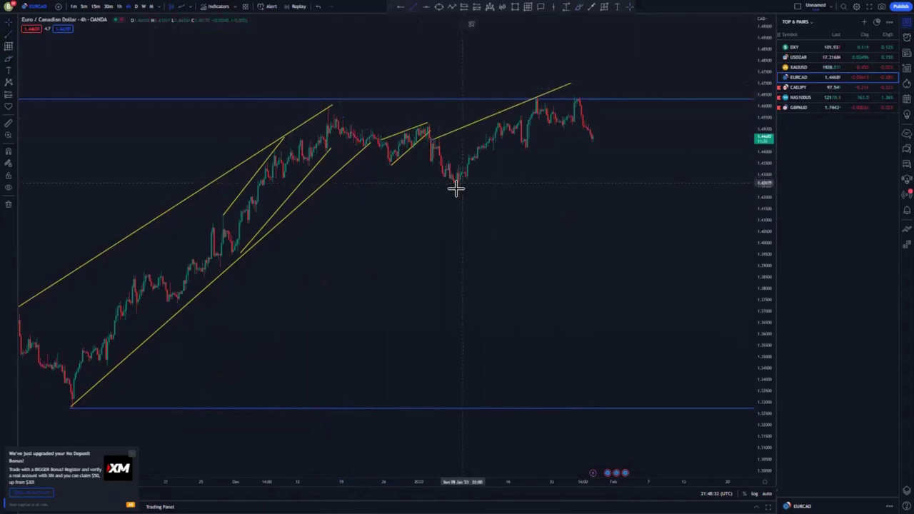
pyautogui.click(456, 188)
pyautogui.click(579, 118)
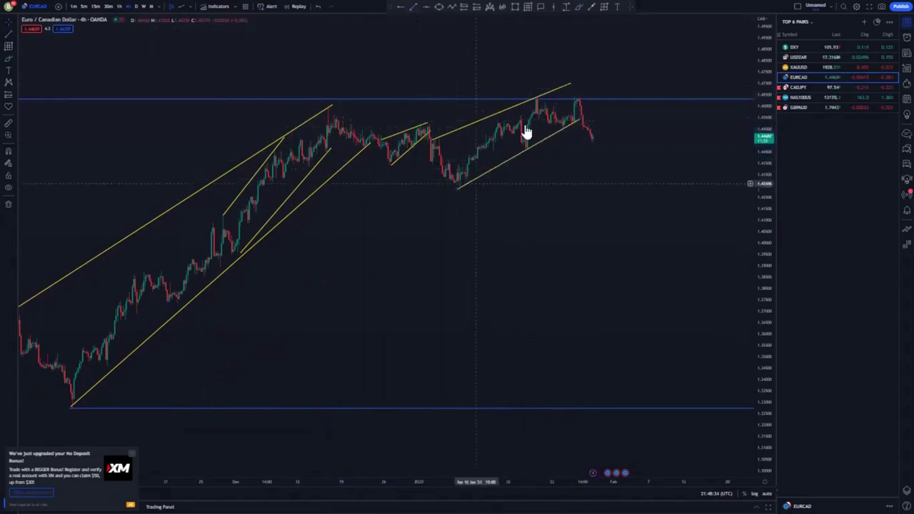
# Mark the resistance zone across the two late January highs with a purple rectangle on the upper blue level
pyautogui.click(535, 93)
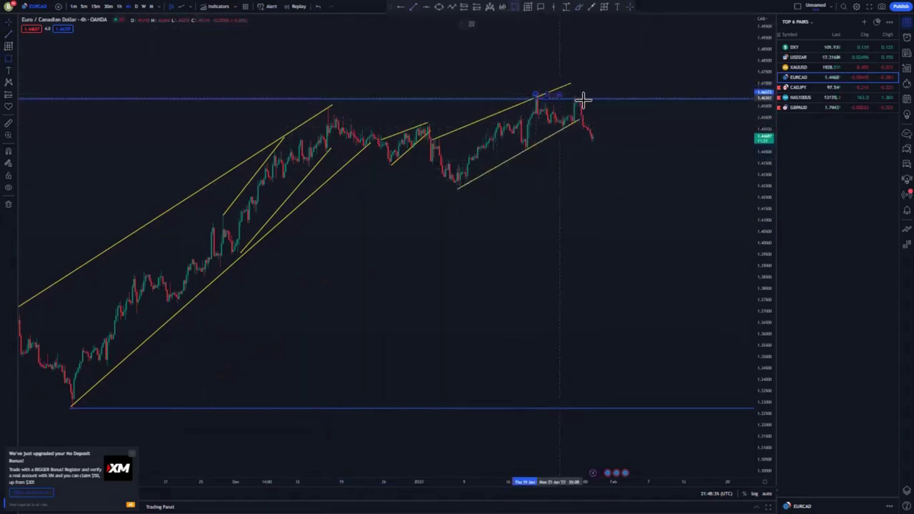
pyautogui.click(585, 99)
pyautogui.click(610, 121)
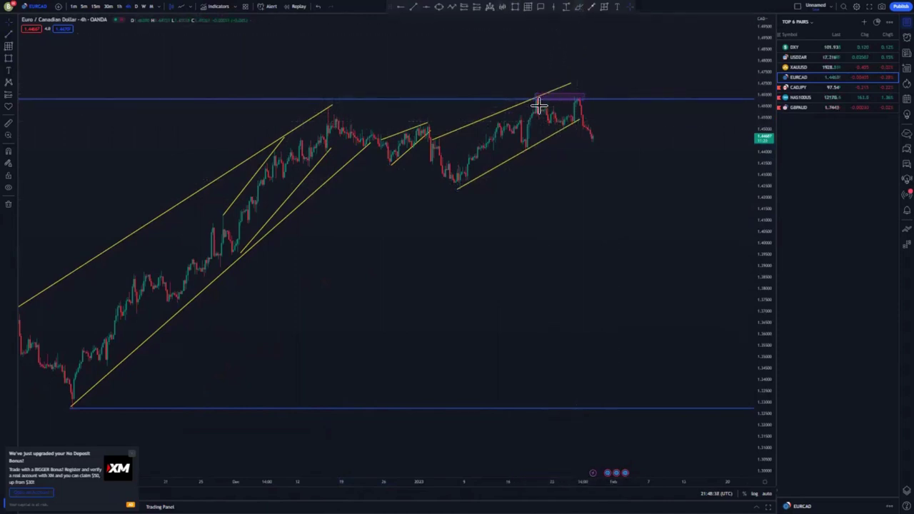
# Circle the two late January highs, sketch the drop from the second one, and undo the sketches
pyautogui.moveTo(528, 98); pyautogui.dragTo(581, 99)
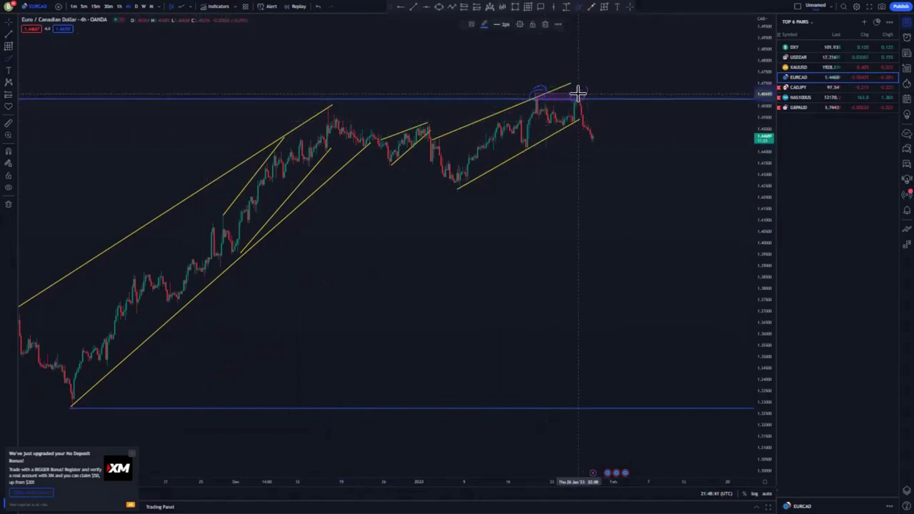
pyautogui.scroll(3, 434, 206)
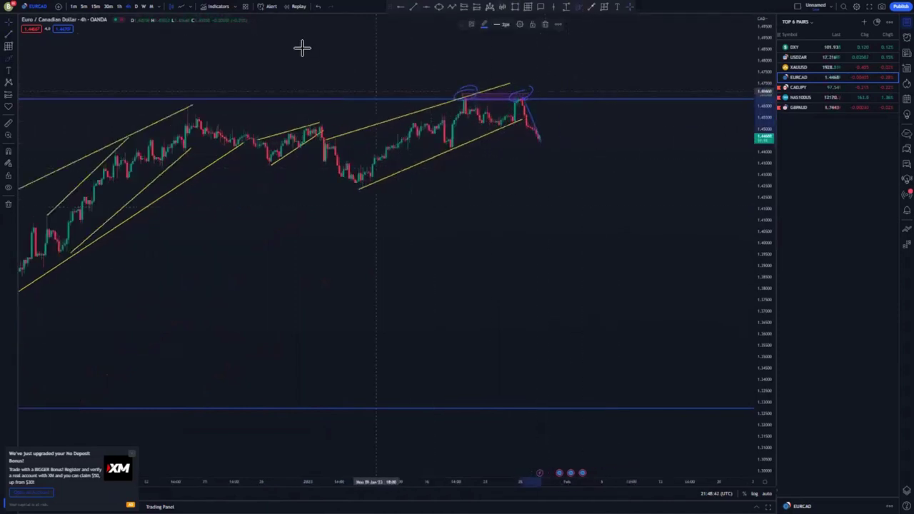
pyautogui.click(319, 6)
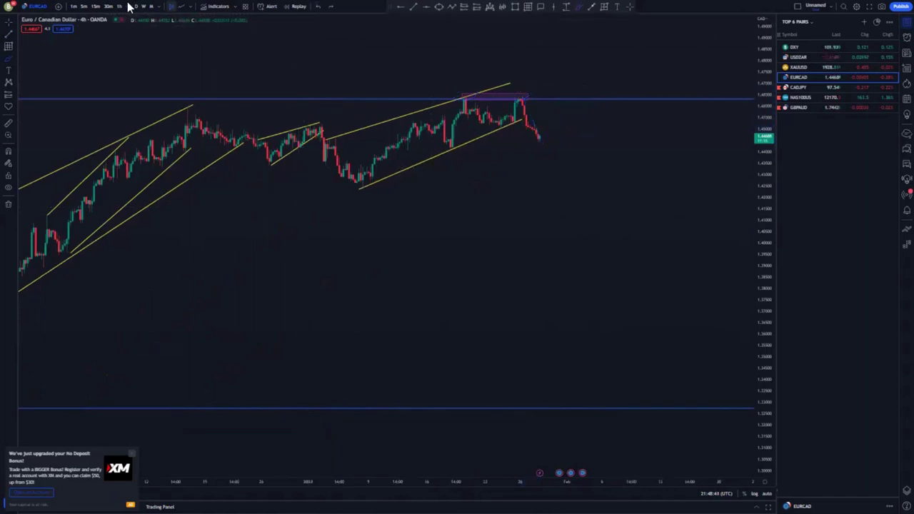
# Switch the EURCAD chart to the 1-hour timeframe, framed on the January channel and its latest highs
pyautogui.press('1')
pyautogui.press('h')
pyautogui.press('Return')
pyautogui.scroll(-5, 376, 251)
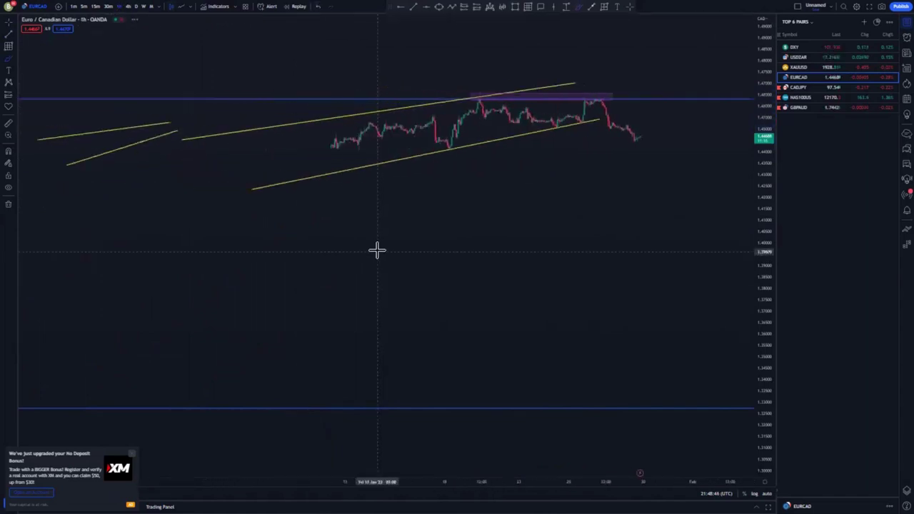
pyautogui.moveTo(520, 269); pyautogui.dragTo(418, 318)
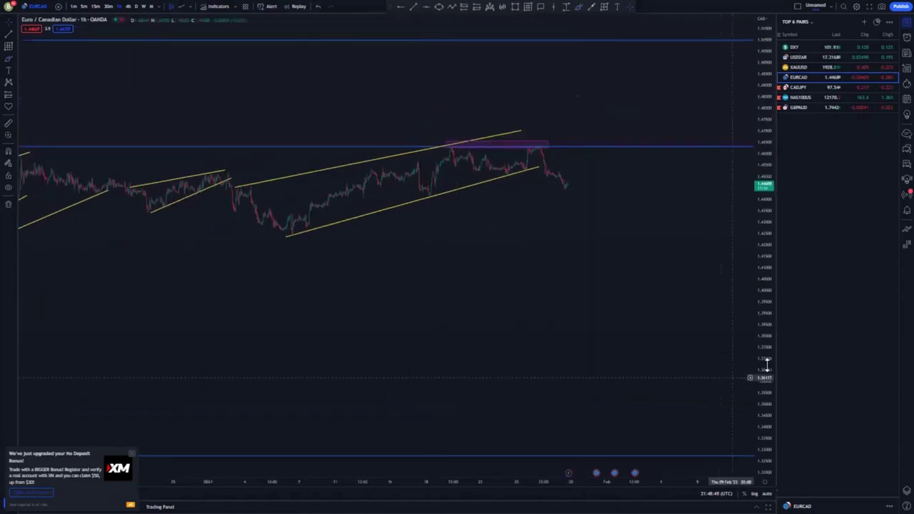
pyautogui.moveTo(767, 368); pyautogui.dragTo(728, 141)
pyautogui.moveTo(623, 242); pyautogui.dragTo(591, 337)
pyautogui.scroll(3, 591, 337)
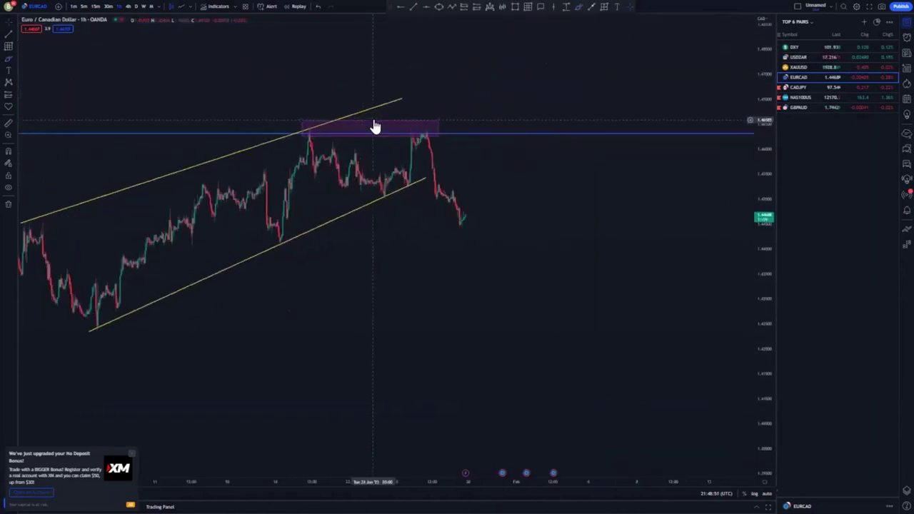
# Delete the purple rectangle and upper blue horizontal line, and draw a blue horizontal ray from the January 19 high near 1.464
pyautogui.click(375, 127)
pyautogui.click(560, 24)
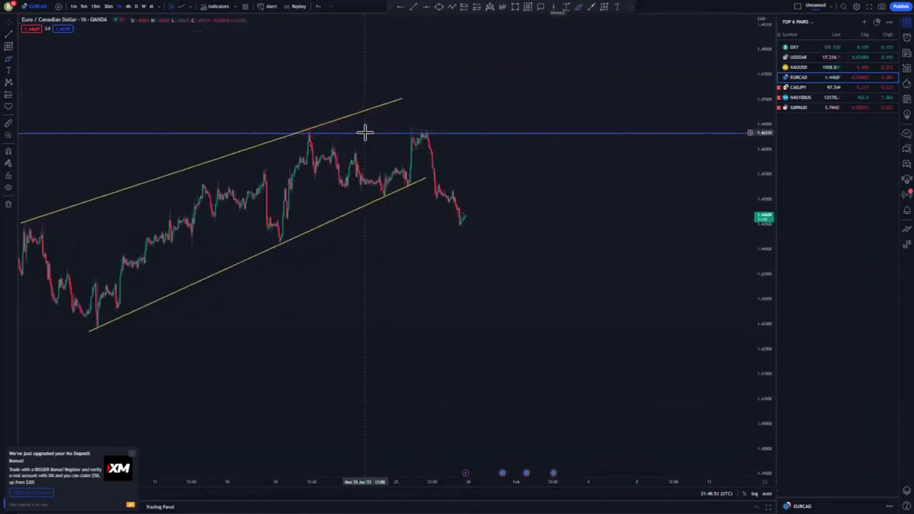
pyautogui.press('Delete')
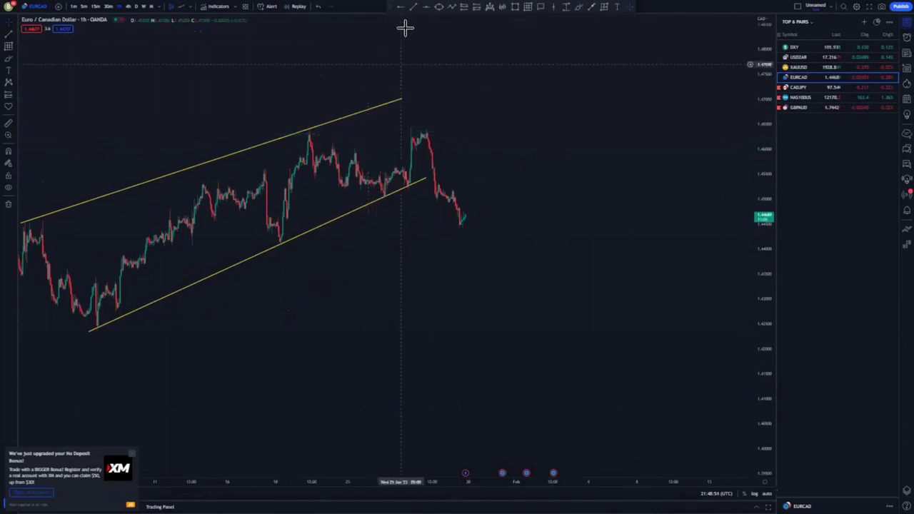
pyautogui.click(309, 127)
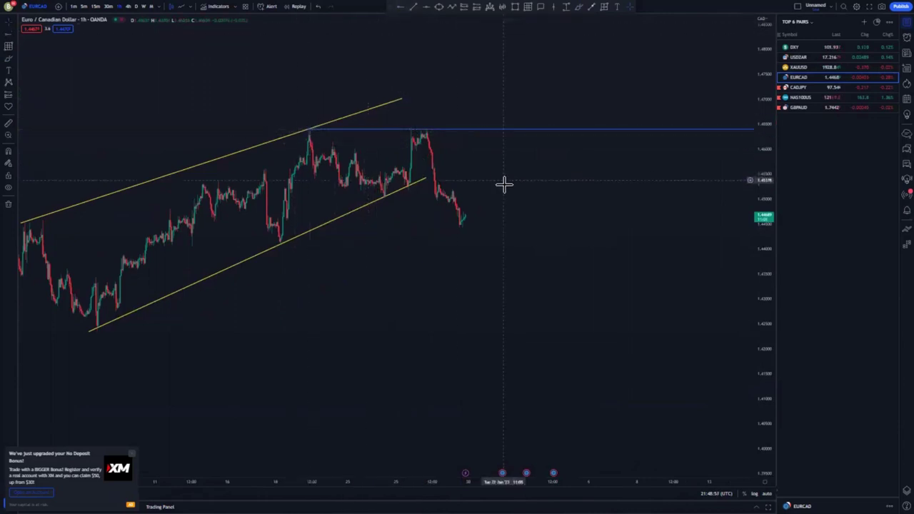
# Sketch the late January top and the fall below the channel on the 1-hour chart, and undo the sketch
pyautogui.scroll(2, 339, 161)
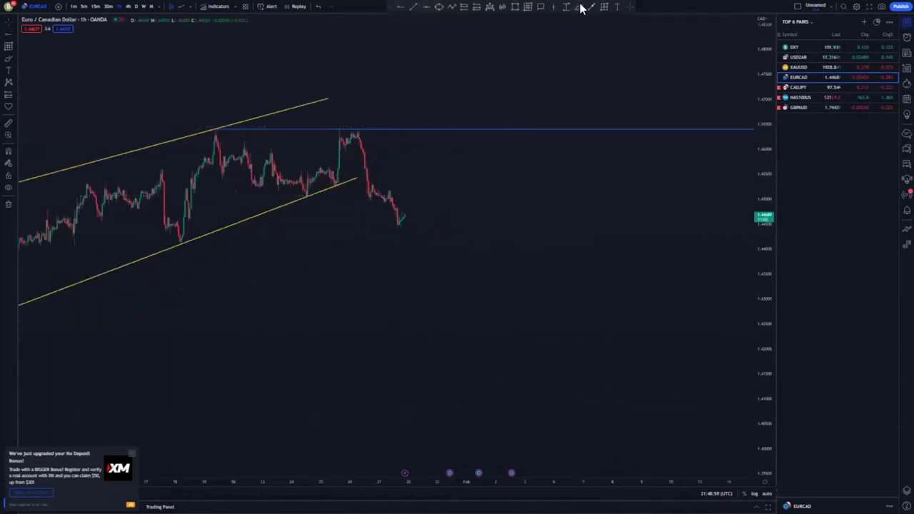
pyautogui.click(341, 129)
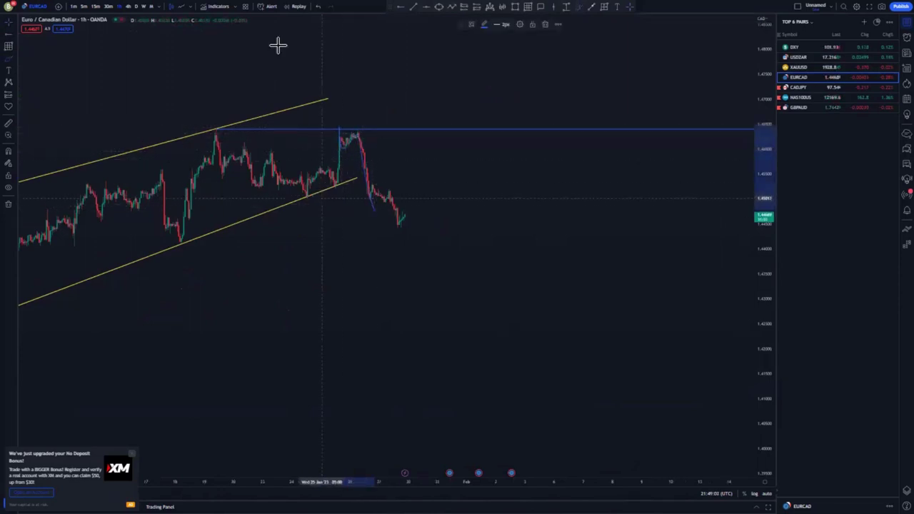
pyautogui.click(253, 77)
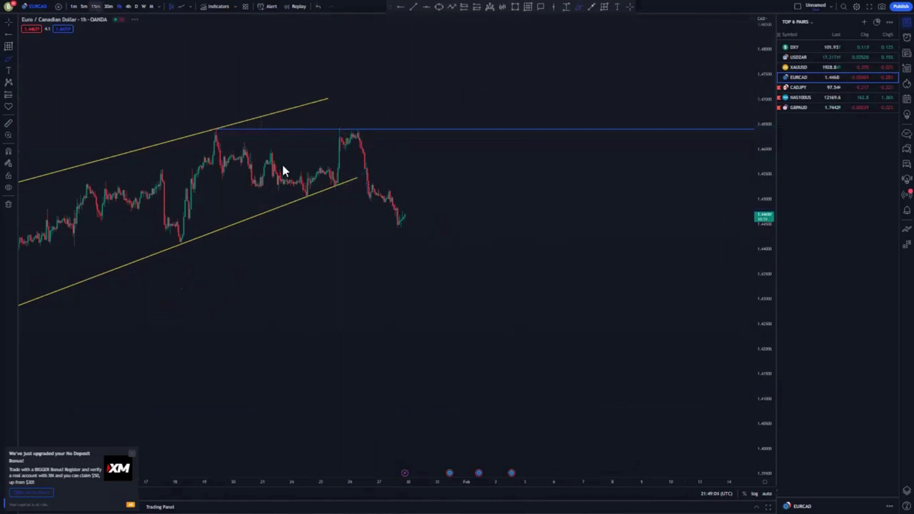
# Use the 15-minute timeframe, framed on the January 25–26 top and the decline that follows it
pyautogui.scroll(-4, 282, 165)
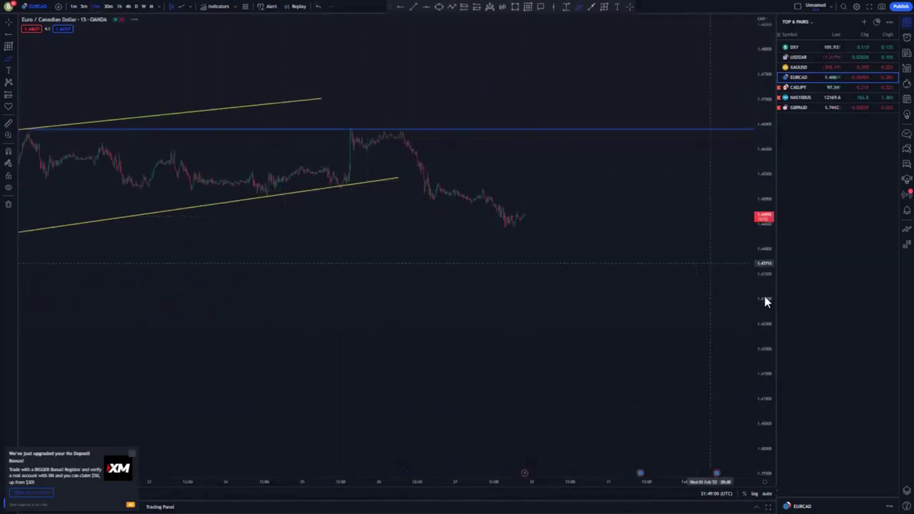
pyautogui.moveTo(766, 303); pyautogui.dragTo(762, 136)
pyautogui.moveTo(597, 216); pyautogui.dragTo(598, 243)
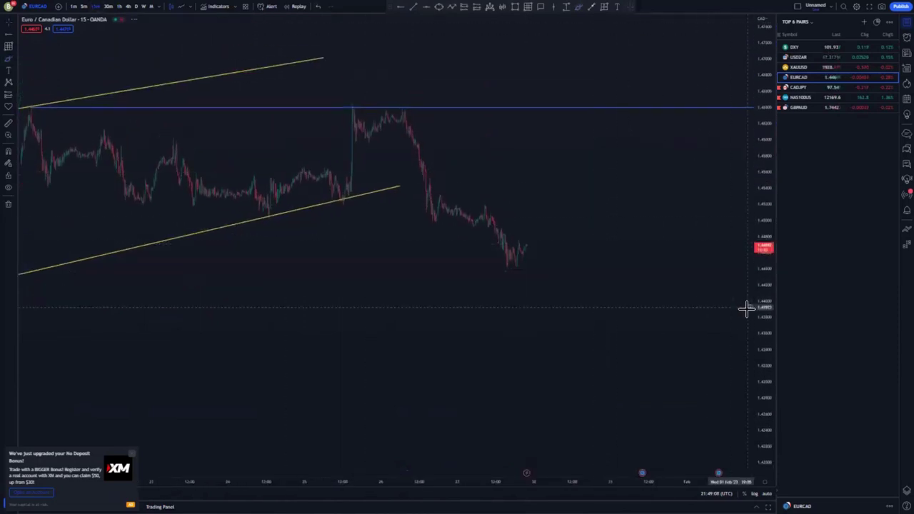
pyautogui.moveTo(765, 310); pyautogui.dragTo(753, 190)
pyautogui.moveTo(574, 212); pyautogui.dragTo(620, 310)
pyautogui.scroll(3, 616, 305)
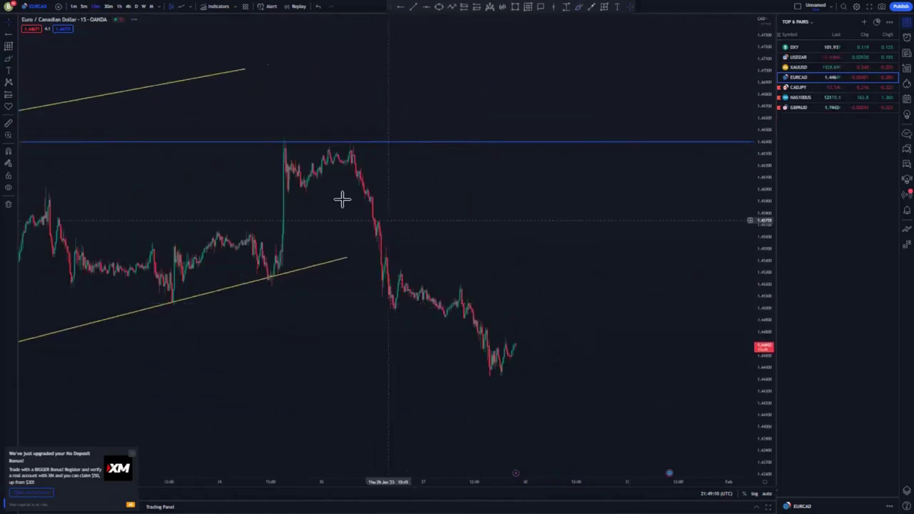
# Sketch the pullback, second high and sharp drop of January 25–26 on the 15-minute chart, and undo the sketch
pyautogui.click(577, 8)
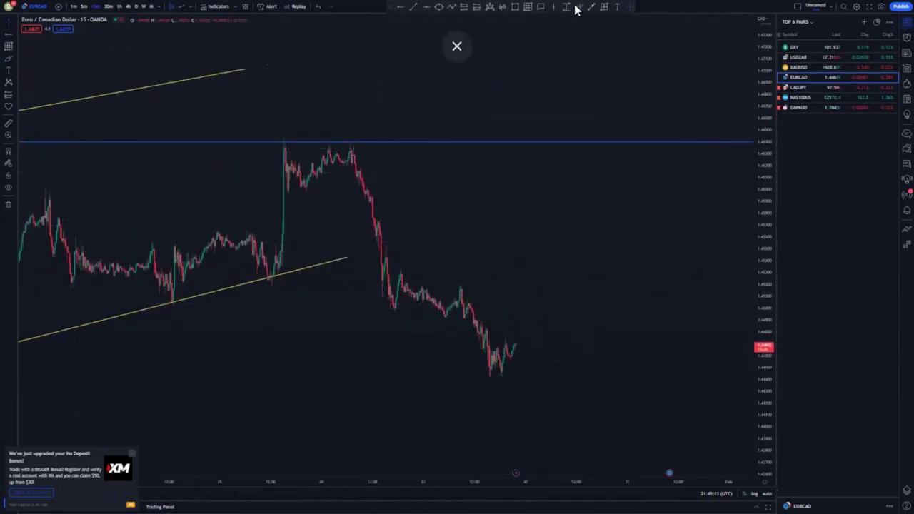
pyautogui.moveTo(283, 144)
pyautogui.mouseDown()
pyautogui.moveTo(285, 188)
pyautogui.moveTo(355, 143)
pyautogui.moveTo(396, 271)
pyautogui.mouseUp()
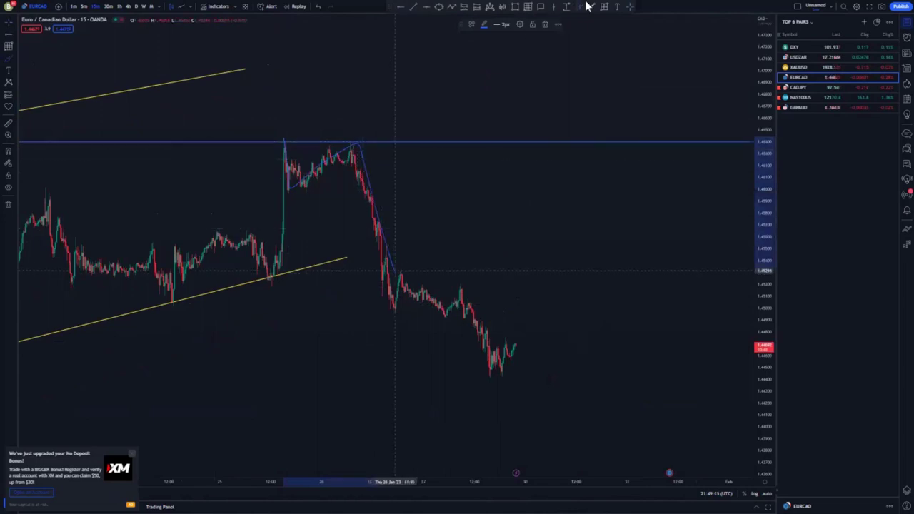
pyautogui.click(321, 6)
# Draw paired yellow trend lines around the small January 25–26 rise under the blue ray, fitting both ends of the lower line to its lows
pyautogui.click(413, 8)
pyautogui.click(305, 189)
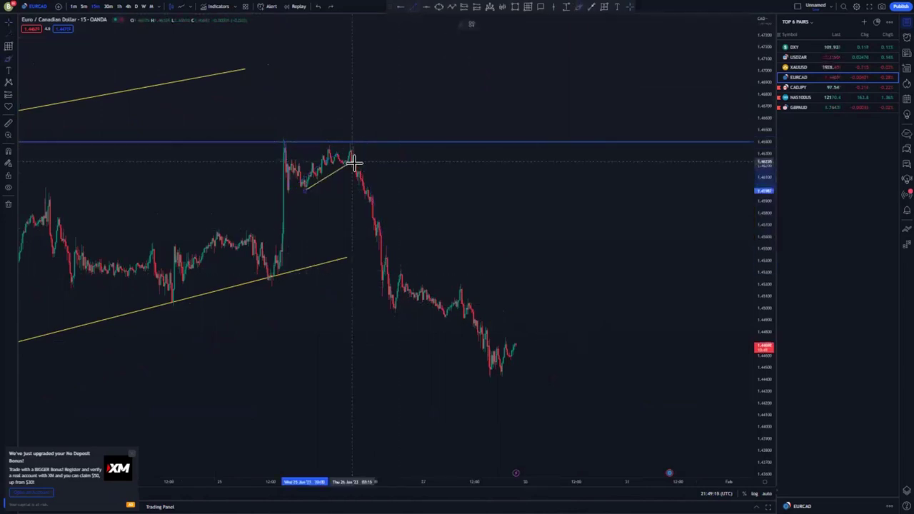
pyautogui.click(413, 152)
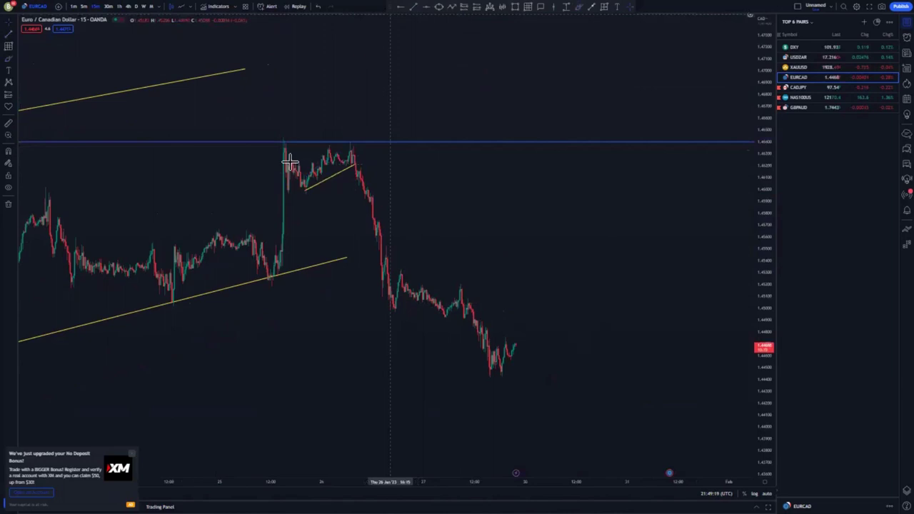
pyautogui.click(336, 143)
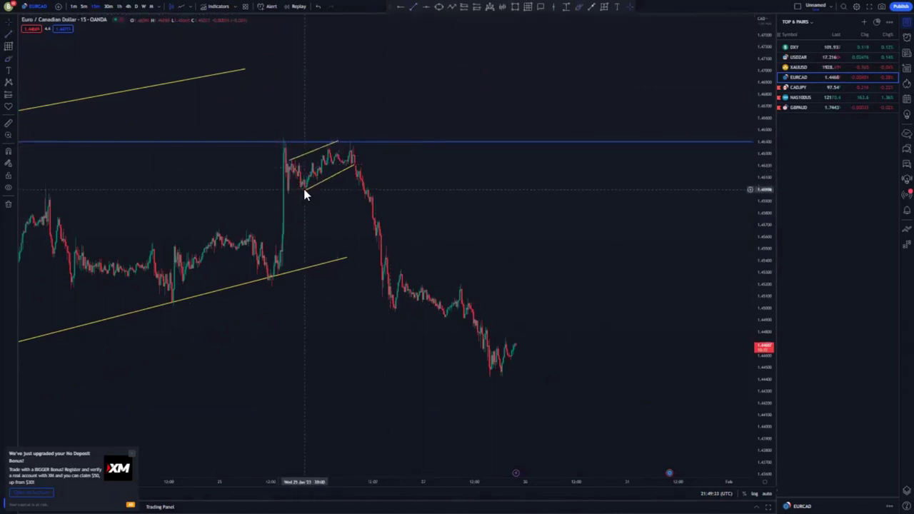
pyautogui.moveTo(305, 195); pyautogui.dragTo(305, 192)
pyautogui.click(414, 180)
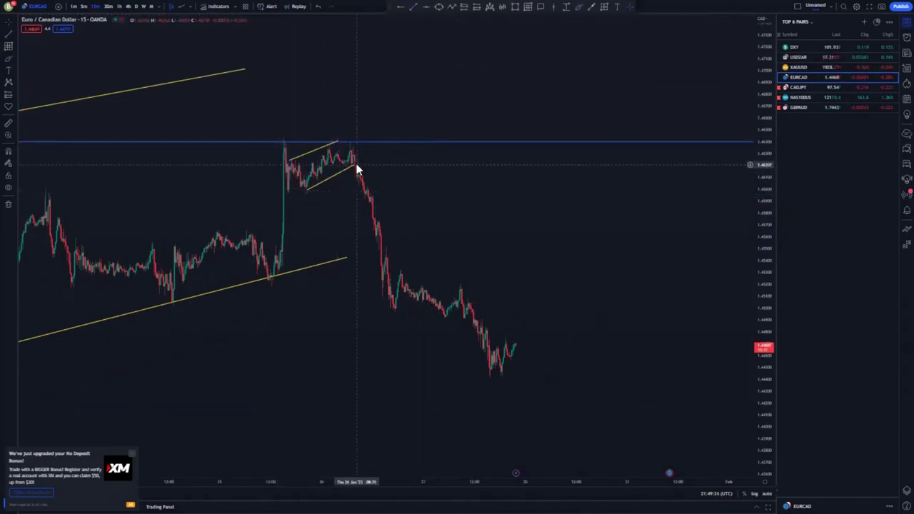
pyautogui.click(352, 167)
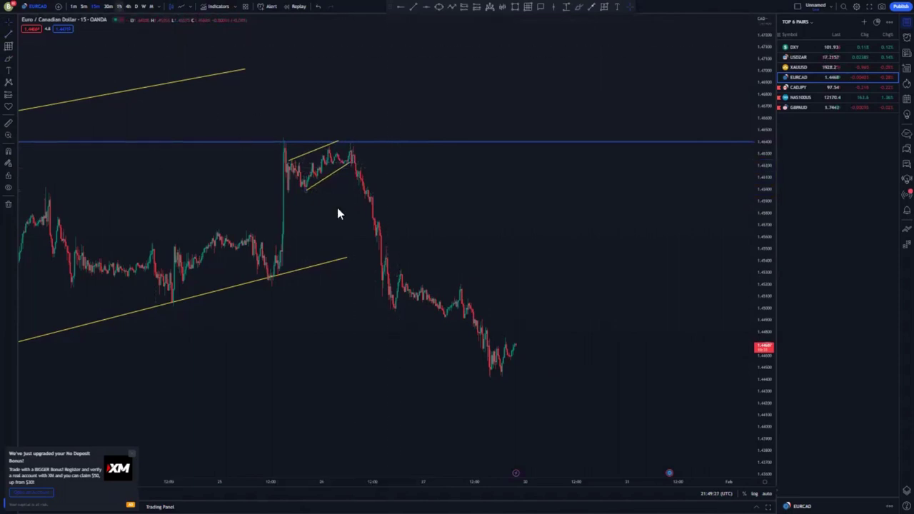
# Switch to the 1-hour timeframe and place a short position at the January 26 high with entry about 1.4619 and stop about 1.465
pyautogui.scroll(-5, 348, 214)
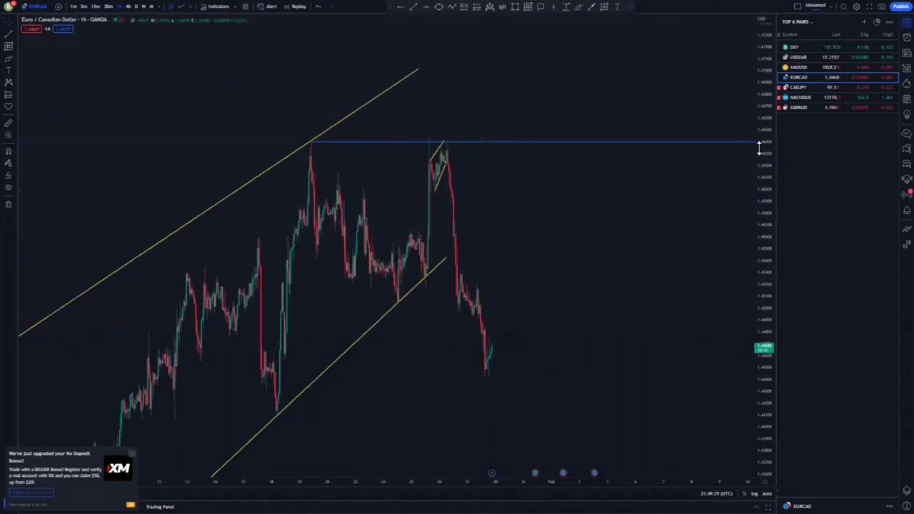
pyautogui.moveTo(759, 148); pyautogui.dragTo(637, 184)
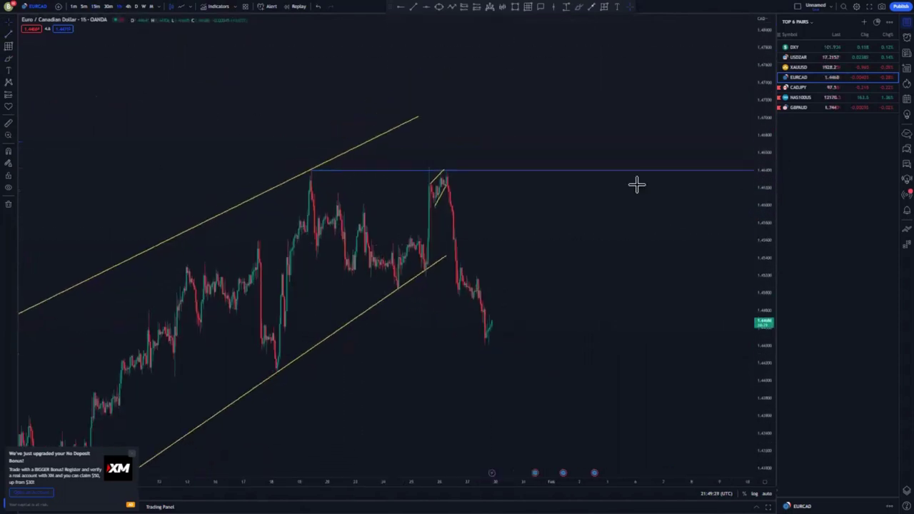
pyautogui.click(464, 6)
pyautogui.click(444, 190)
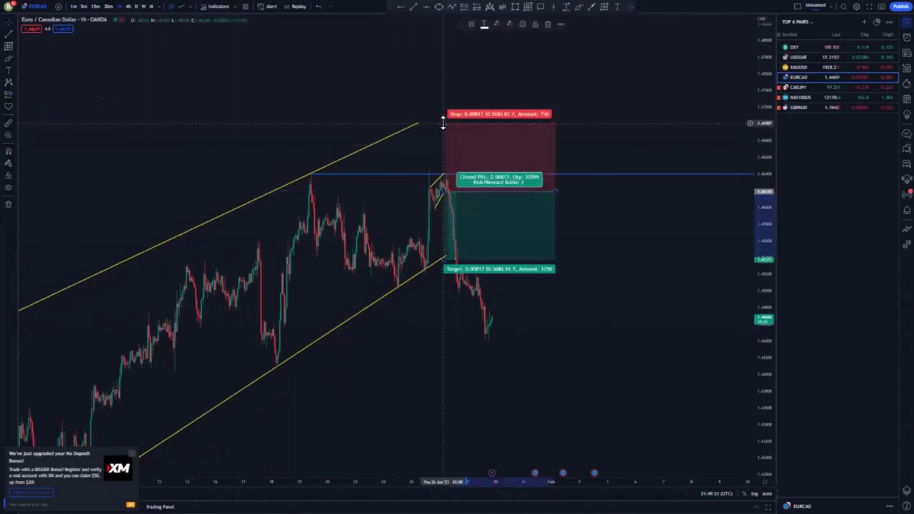
pyautogui.moveTo(443, 123); pyautogui.dragTo(440, 164)
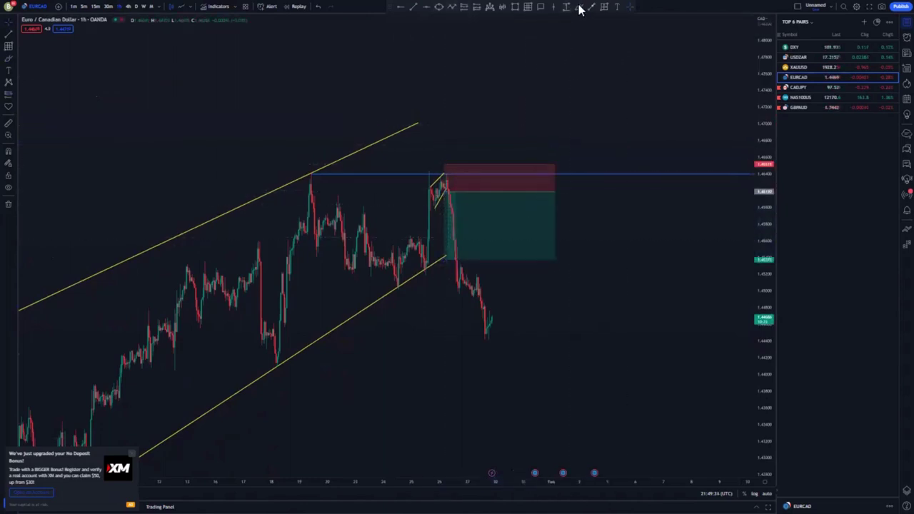
# Circle the January 19 and January 25 highs along the blue ray with the brush
pyautogui.moveTo(319, 165)
pyautogui.mouseDown()
pyautogui.moveTo(302, 169)
pyautogui.moveTo(324, 168)
pyautogui.mouseUp()
pyautogui.moveTo(436, 165)
pyautogui.mouseDown()
pyautogui.moveTo(419, 164)
pyautogui.moveTo(437, 163)
pyautogui.mouseUp()
pyautogui.scroll(-2, 438, 292)
pyautogui.scroll(1, 443, 292)
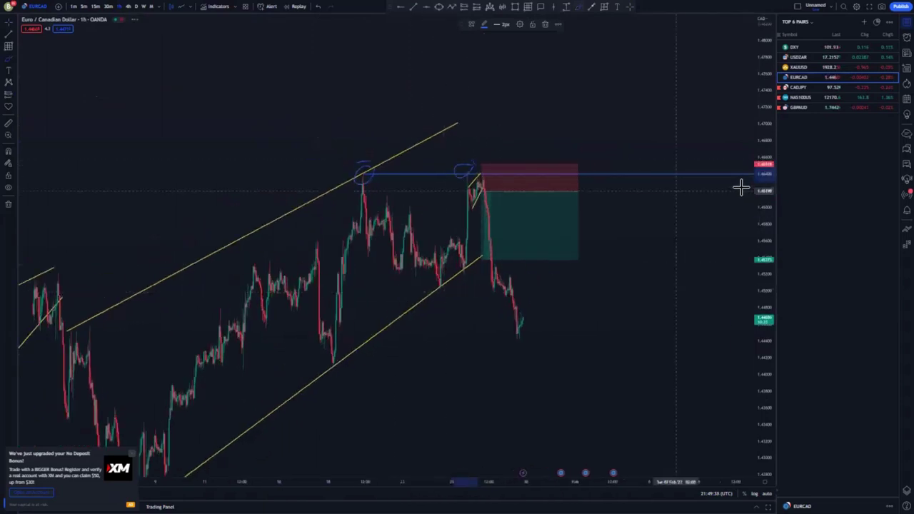
# Align the start of the lower yellow channel line with the January low near 1.424
pyautogui.moveTo(764, 175); pyautogui.dragTo(765, 193)
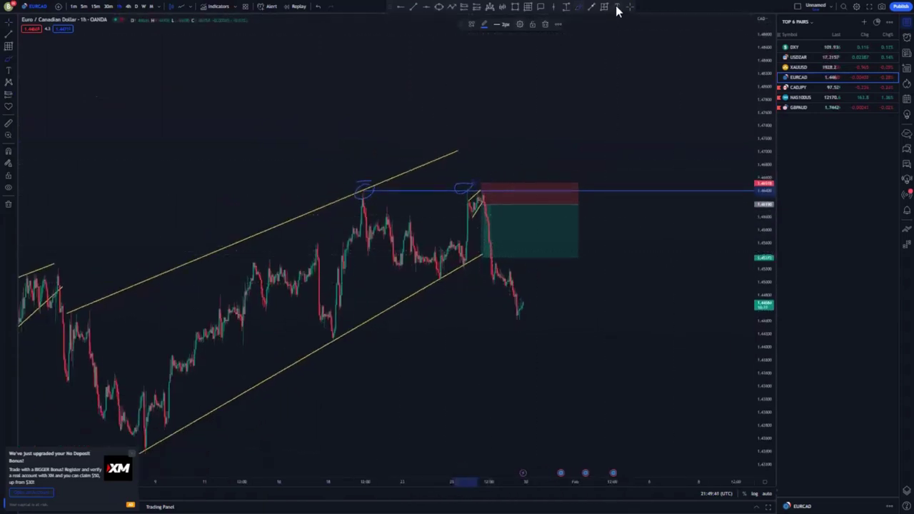
pyautogui.moveTo(619, 284); pyautogui.dragTo(559, 207)
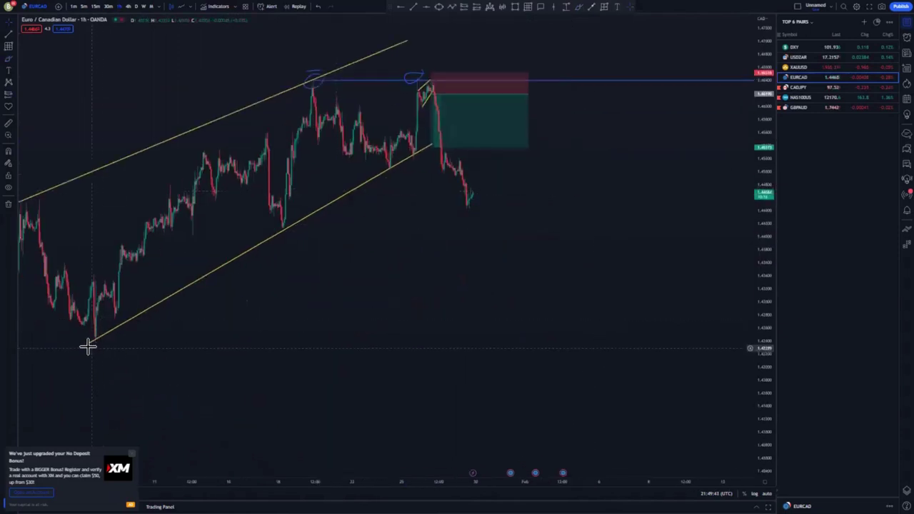
pyautogui.moveTo(87, 345); pyautogui.dragTo(95, 342)
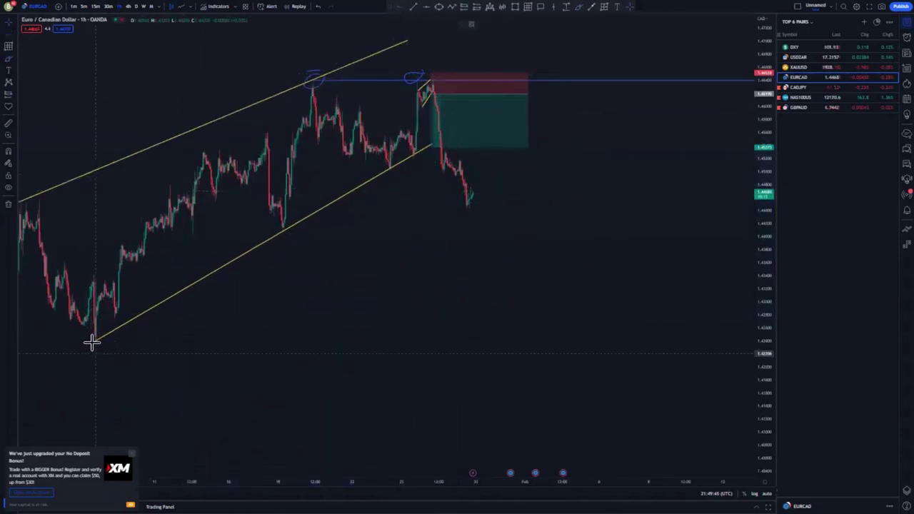
# Place a blue horizontal ray at the January low near 1.424 and lower the narrowed short position's target to about 1.4237
pyautogui.click(94, 341)
pyautogui.moveTo(430, 237); pyautogui.dragTo(402, 261)
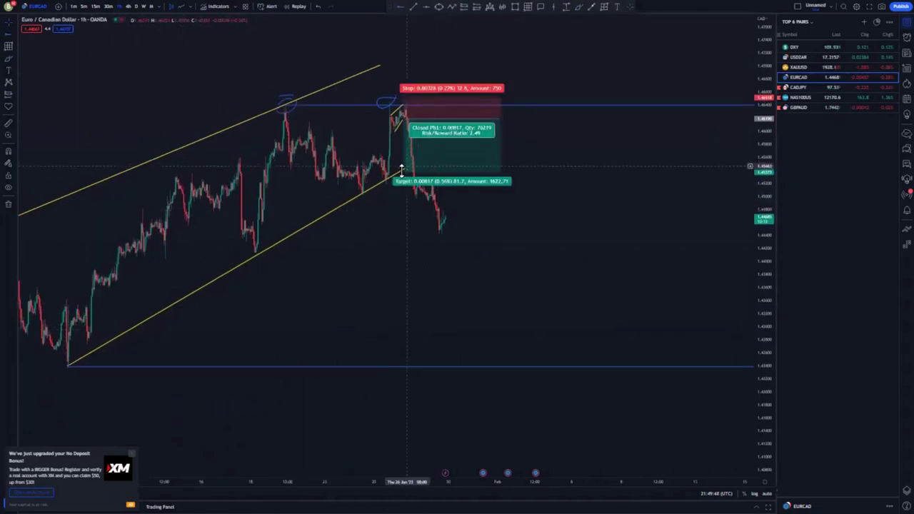
pyautogui.moveTo(402, 181); pyautogui.dragTo(398, 368)
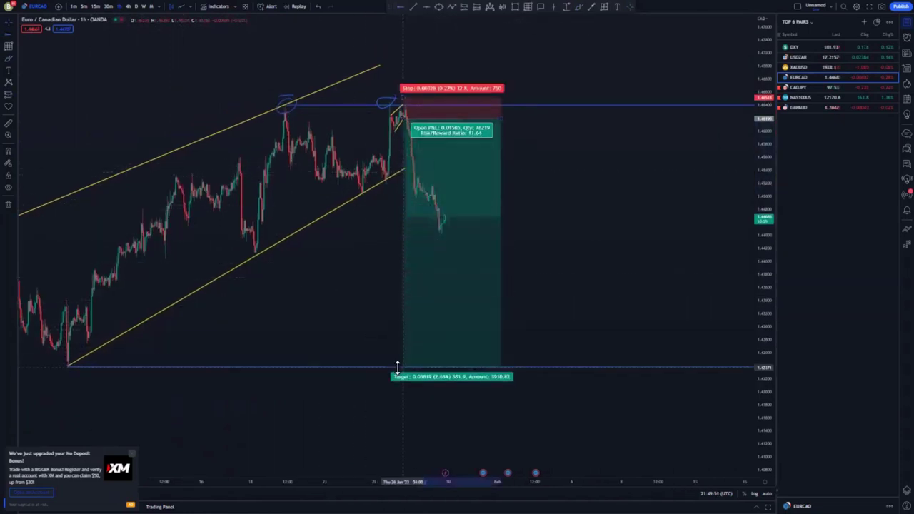
pyautogui.scroll(3, 510, 215)
pyautogui.scroll(-5, 527, 212)
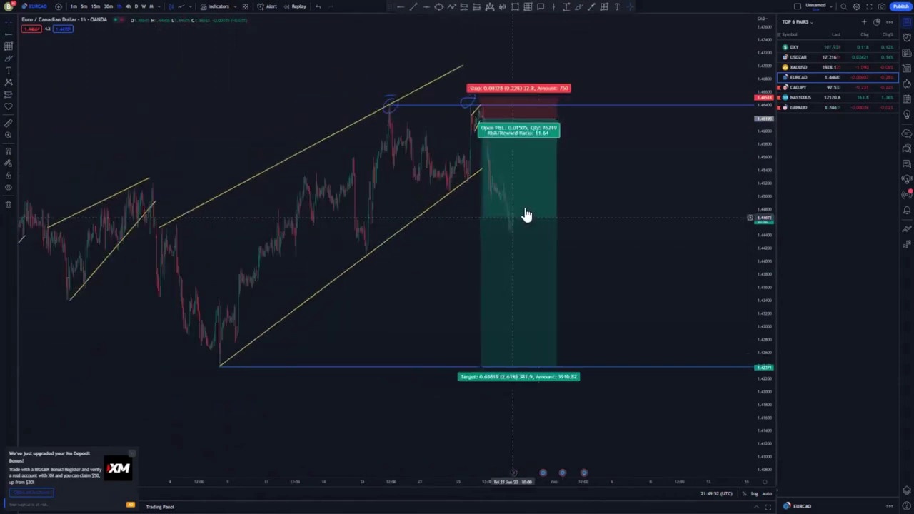
pyautogui.moveTo(561, 115); pyautogui.dragTo(541, 115)
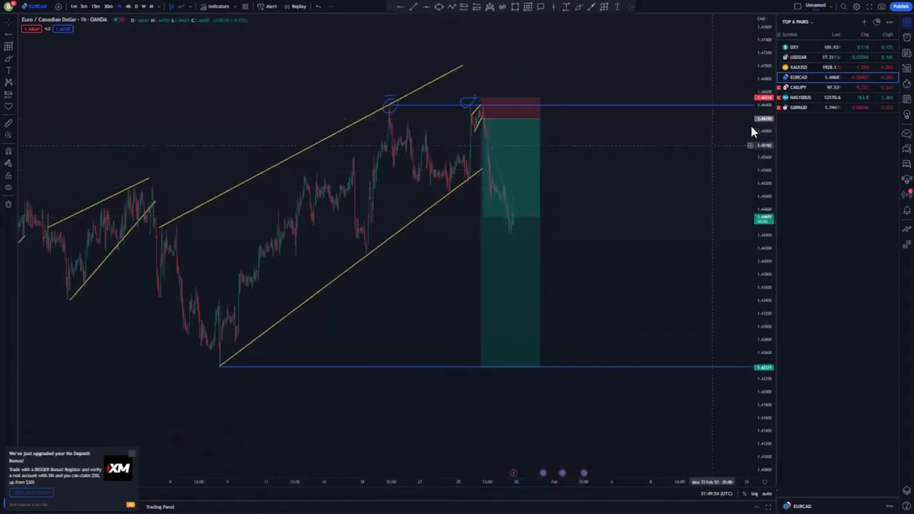
# Extend the short position's target down to the blue level at the base of the large rising channel, about 1.3275
pyautogui.moveTo(744, 277); pyautogui.dragTo(728, 375)
pyautogui.moveTo(435, 398); pyautogui.dragTo(325, 248)
pyautogui.scroll(-10, 350, 353)
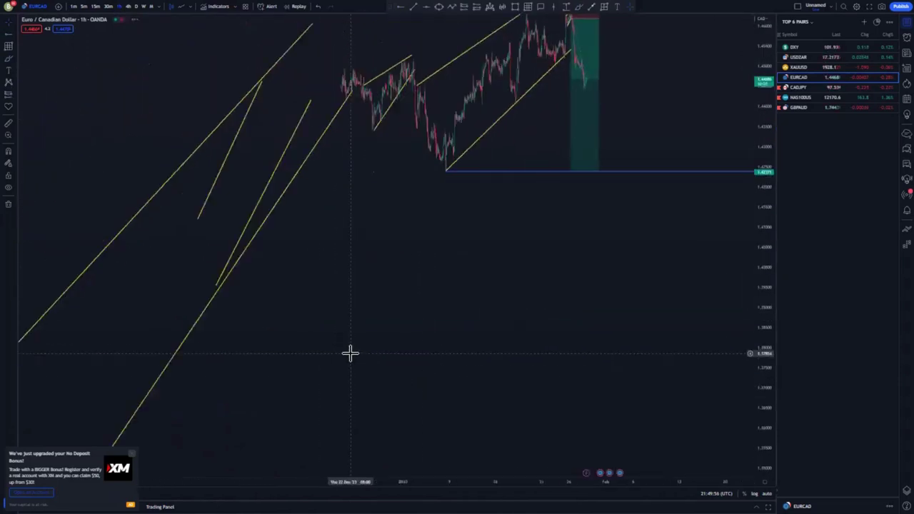
pyautogui.moveTo(763, 204); pyautogui.dragTo(550, 384)
pyautogui.moveTo(672, 219); pyautogui.dragTo(624, 366)
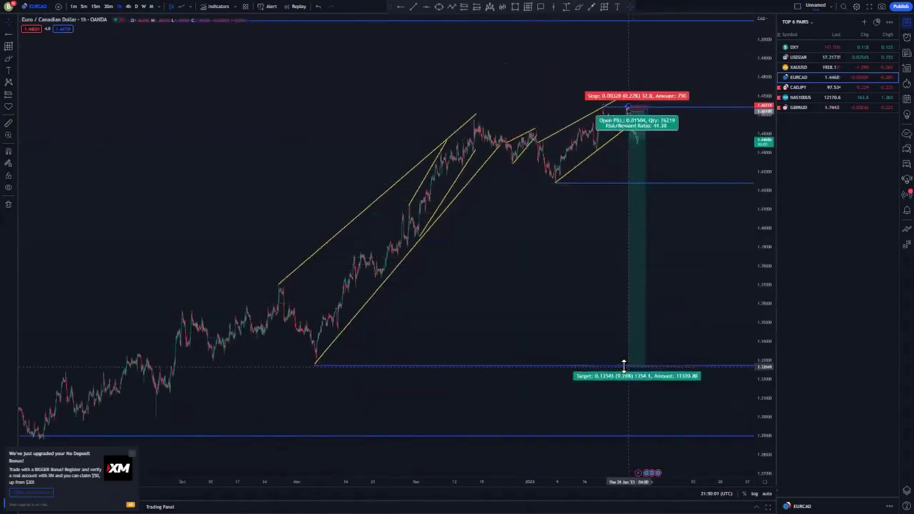
# Sketch a drop, a circled consolidation and a further drop around the 1.424 ray with the brush, and undo the strokes
pyautogui.scroll(5, 565, 345)
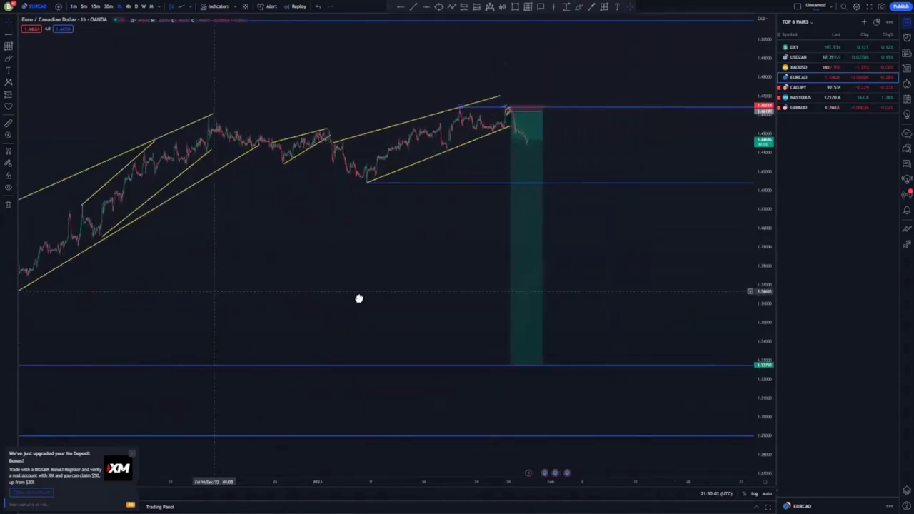
pyautogui.scroll(4, 330, 304)
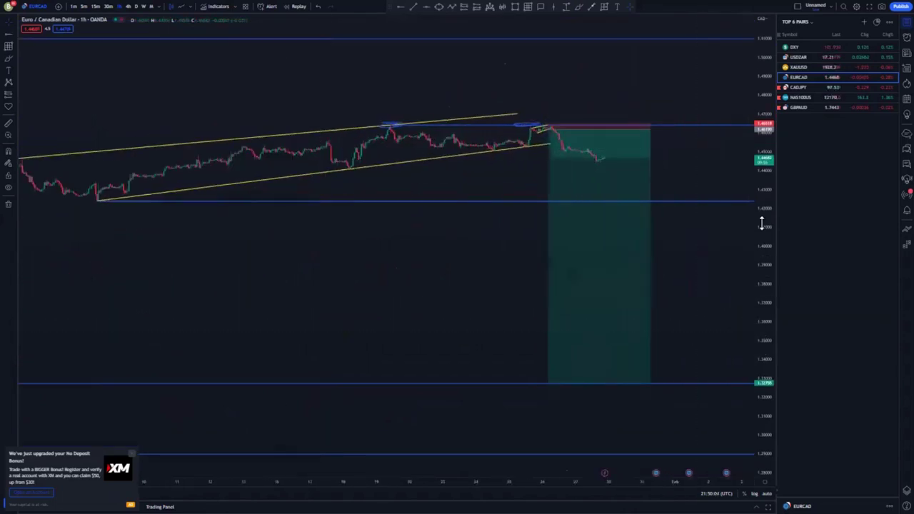
pyautogui.moveTo(762, 223); pyautogui.dragTo(762, 107)
pyautogui.moveTo(373, 276); pyautogui.dragTo(347, 357)
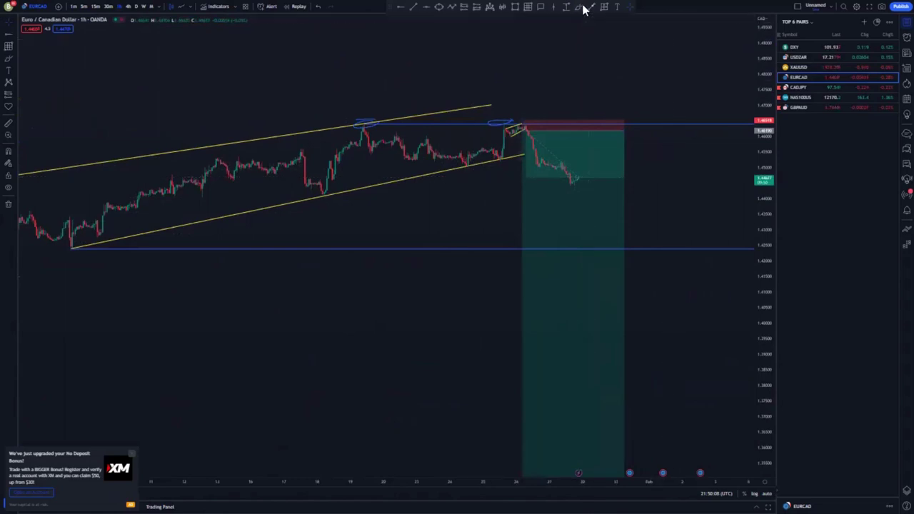
pyautogui.moveTo(586, 225)
pyautogui.mouseDown()
pyautogui.moveTo(585, 277)
pyautogui.moveTo(606, 265)
pyautogui.moveTo(615, 328)
pyautogui.mouseUp()
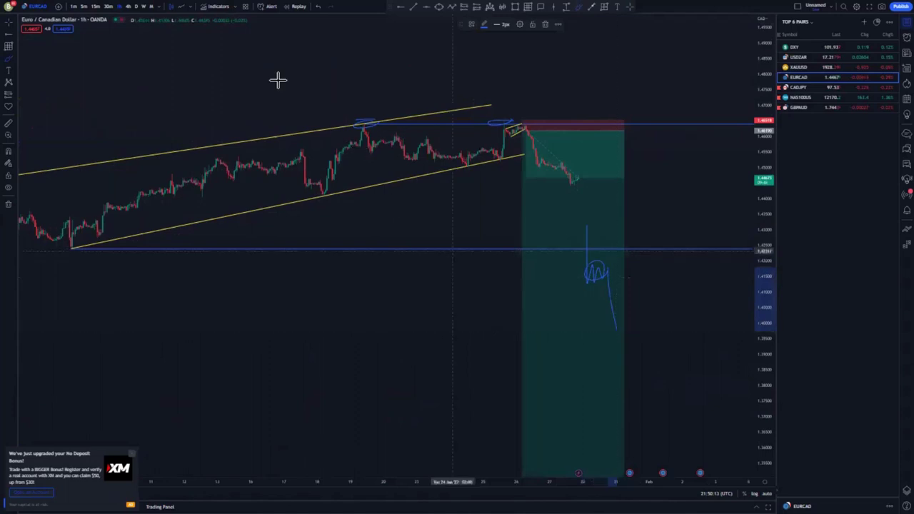
pyautogui.click(316, 7)
pyautogui.click(316, 7)
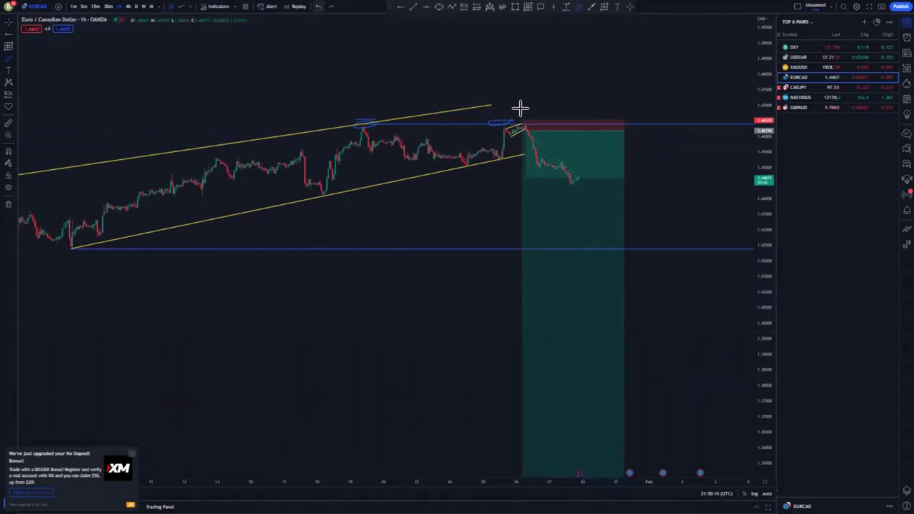
# Delete the short position and the brush circles around the January 19 and January 25 highs
pyautogui.click(604, 185)
pyautogui.press('Delete')
pyautogui.moveTo(761, 302); pyautogui.dragTo(732, 135)
pyautogui.moveTo(480, 180); pyautogui.dragTo(464, 235)
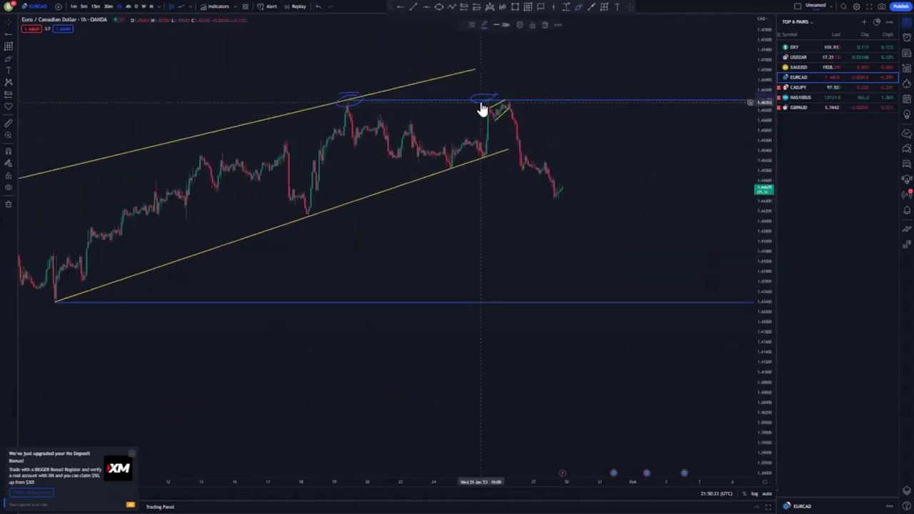
pyautogui.press('Delete')
pyautogui.click(355, 105)
pyautogui.press('Delete')
pyautogui.moveTo(605, 241); pyautogui.dragTo(532, 235)
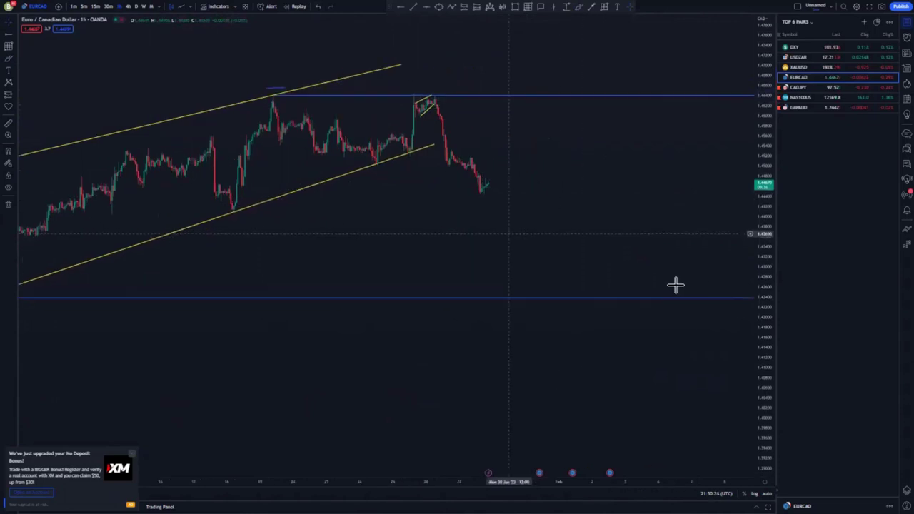
# Draw two short yellow trend lines below and above the small January 26–27 consolidation after the sell-off
pyautogui.moveTo(765, 313); pyautogui.dragTo(756, 238)
pyautogui.moveTo(549, 226); pyautogui.dragTo(537, 262)
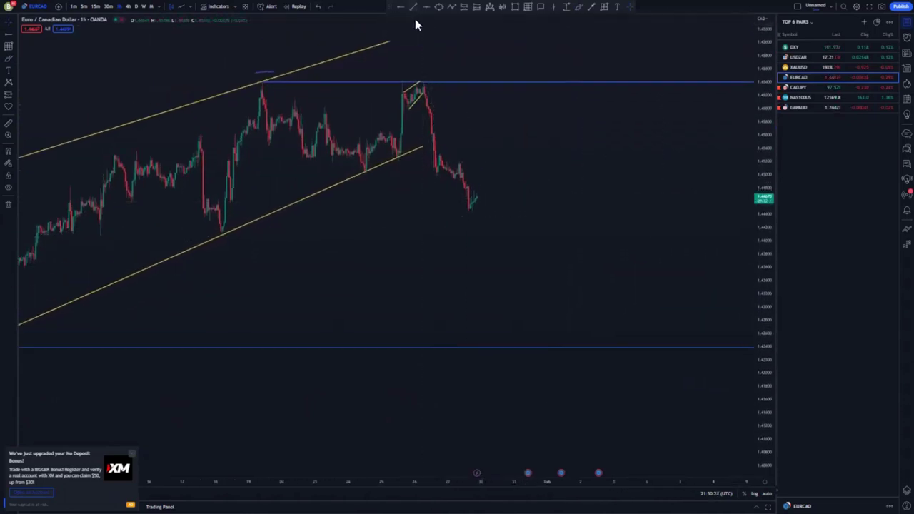
pyautogui.click(460, 181)
pyautogui.click(519, 160)
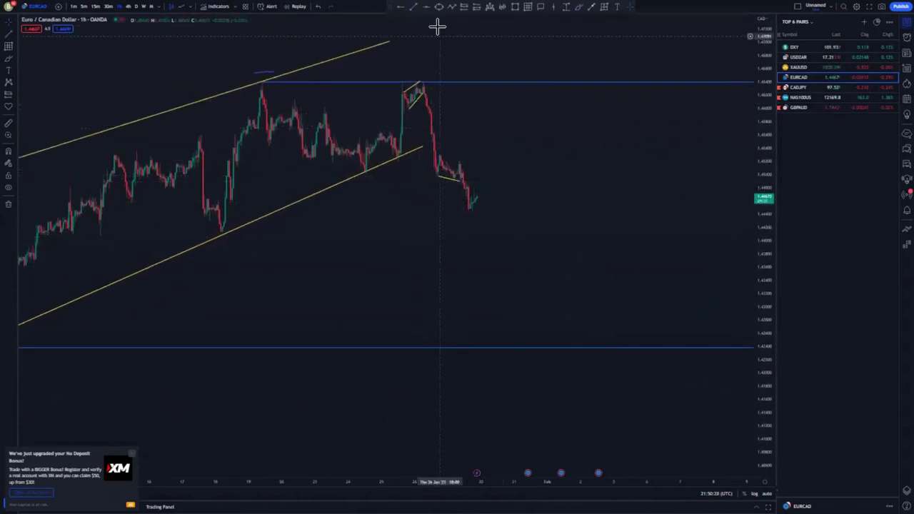
pyautogui.moveTo(439, 151); pyautogui.dragTo(470, 165)
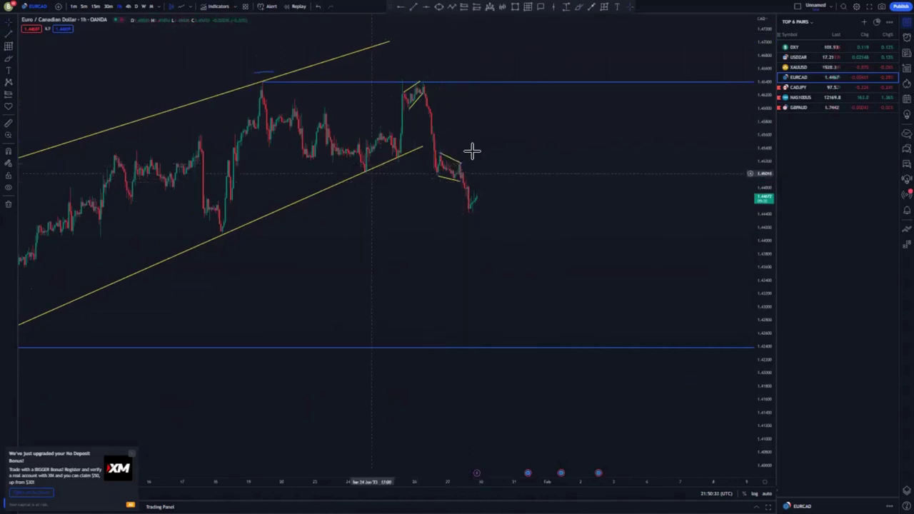
# Place a blue horizontal ray at the top of the January 26–27 consolidation, about 1.453
pyautogui.scroll(2, 507, 198)
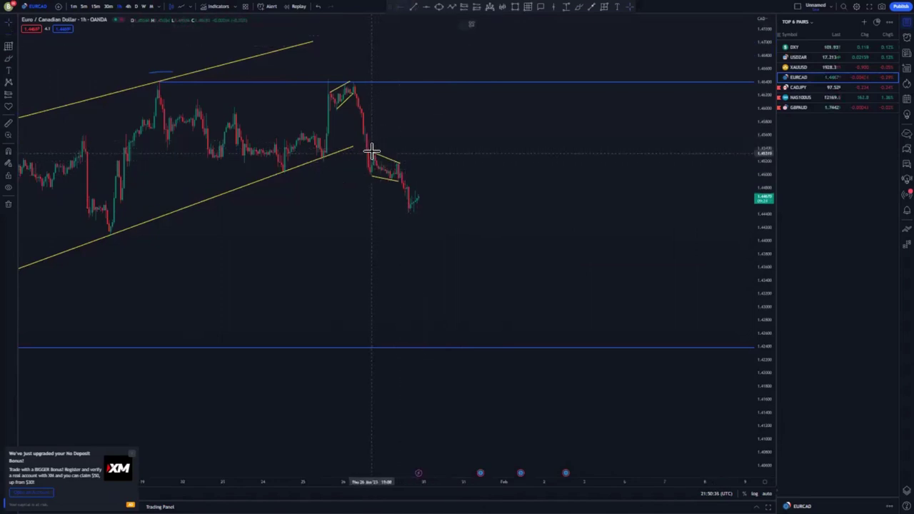
pyautogui.click(373, 149)
pyautogui.moveTo(373, 148); pyautogui.dragTo(373, 152)
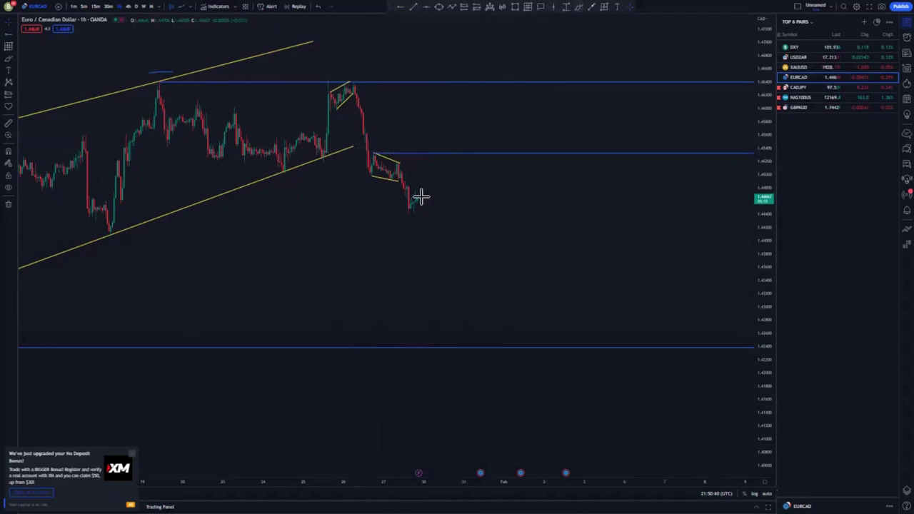
# Brush a possible path with two rises to the 1.453 ray and a fall to about 1.429, circling the three touches of the ray
pyautogui.moveTo(420, 189); pyautogui.dragTo(423, 193)
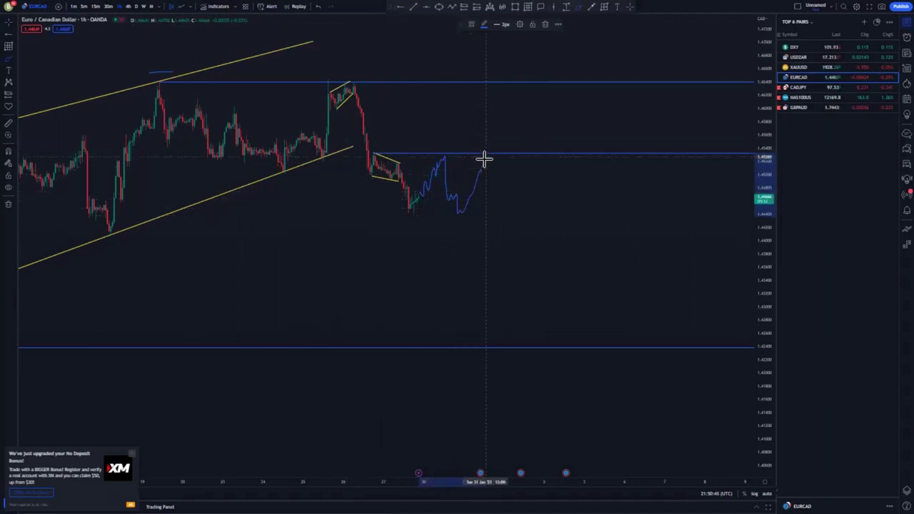
pyautogui.moveTo(490, 152); pyautogui.dragTo(491, 154)
pyautogui.moveTo(383, 150)
pyautogui.mouseDown()
pyautogui.moveTo(365, 157)
pyautogui.moveTo(384, 152)
pyautogui.mouseUp()
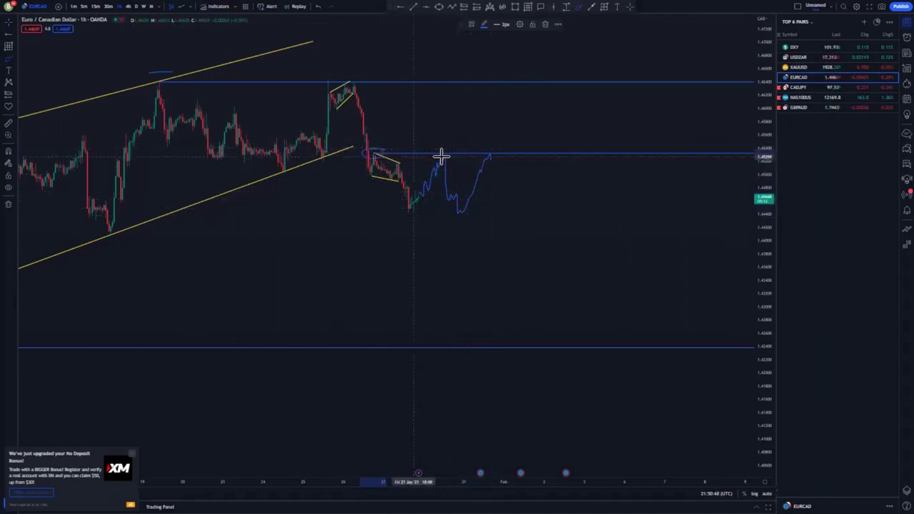
pyautogui.moveTo(493, 153)
pyautogui.mouseDown()
pyautogui.moveTo(445, 153)
pyautogui.moveTo(450, 213)
pyautogui.mouseUp()
pyautogui.moveTo(491, 155); pyautogui.dragTo(538, 315)
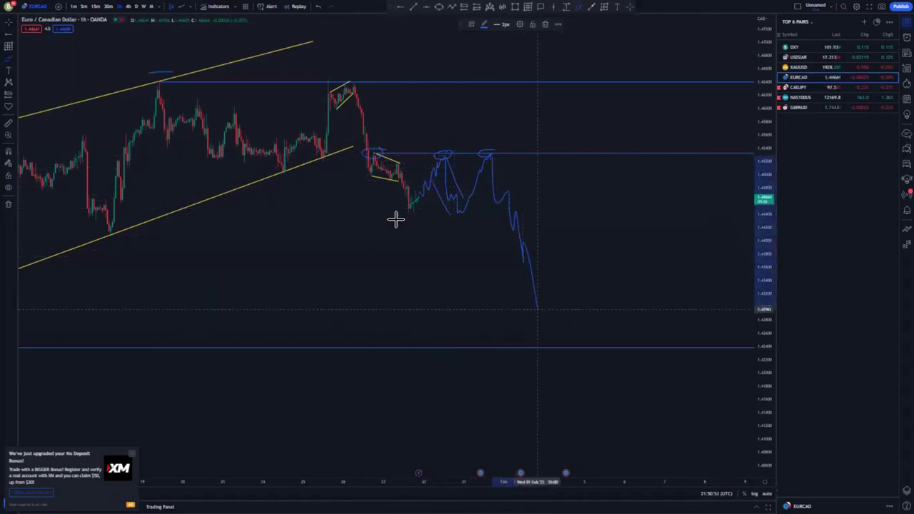
# Draw yellow trend lines along the lows and highs of the sketched double-top path, starting from the January 27 low and January 26 high
pyautogui.click(413, 8)
pyautogui.moveTo(405, 211); pyautogui.dragTo(484, 215)
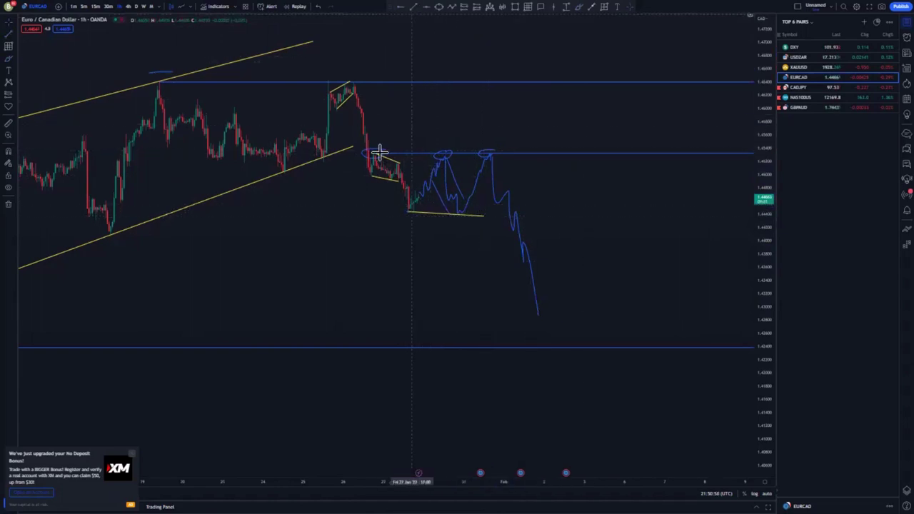
pyautogui.moveTo(380, 152); pyautogui.dragTo(500, 147)
# Place a short position at the sketched second high with entry about 1.453, stop about 1.4554 and target about 1.4236
pyautogui.scroll(-5, 607, 283)
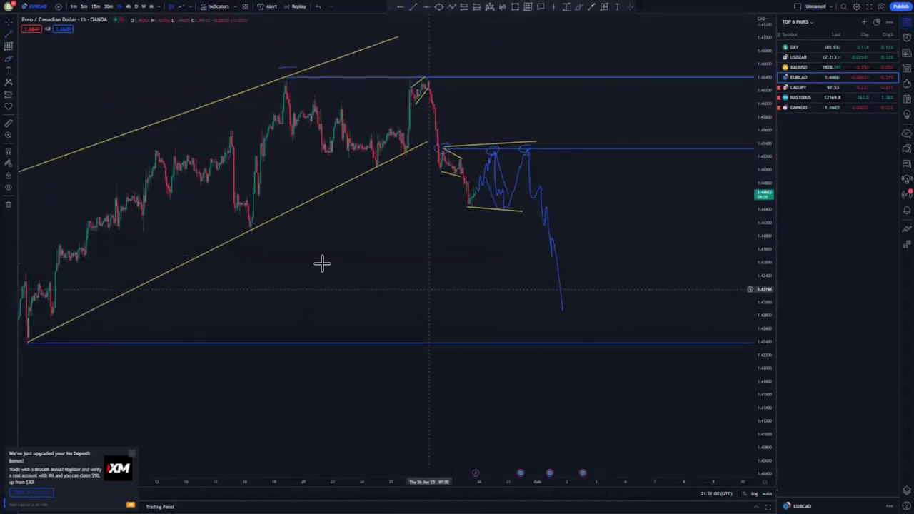
pyautogui.moveTo(322, 263); pyautogui.dragTo(215, 244)
pyautogui.click(463, 6)
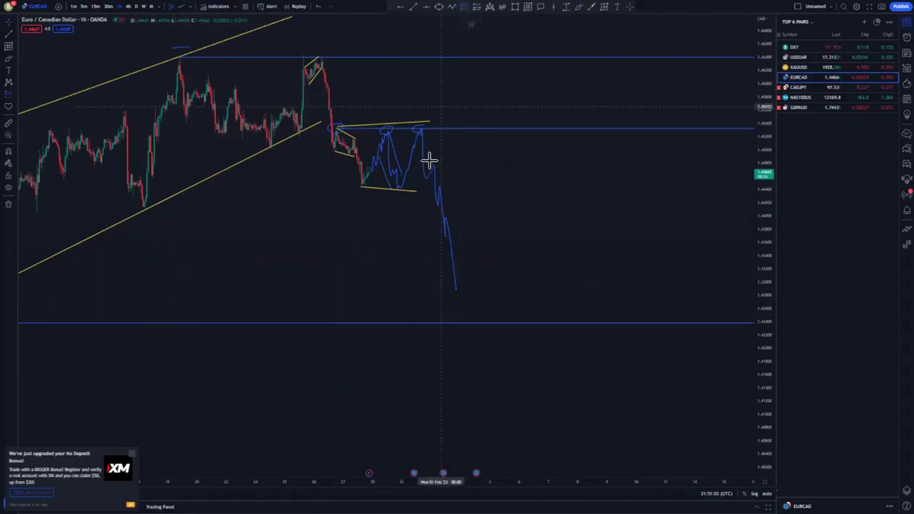
pyautogui.click(416, 91)
pyautogui.moveTo(418, 108); pyautogui.dragTo(418, 123)
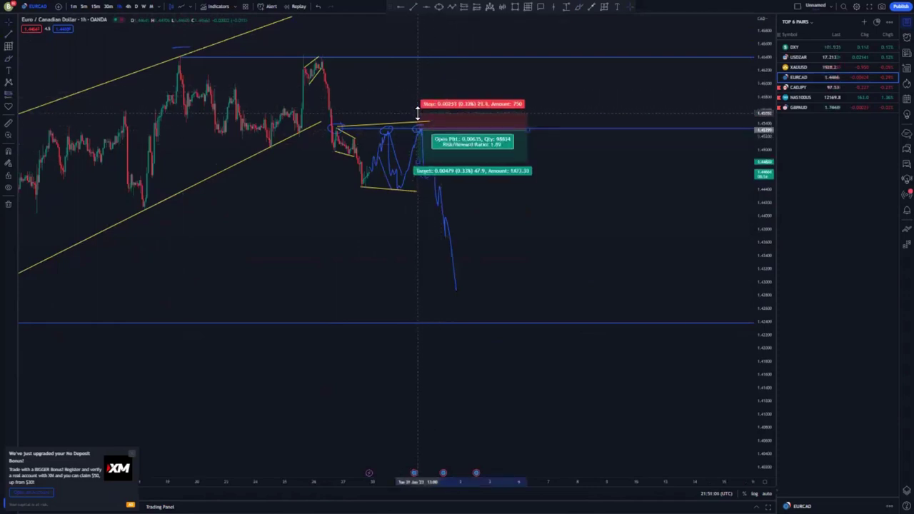
pyautogui.moveTo(418, 161); pyautogui.dragTo(414, 322)
pyautogui.scroll(-3, 266, 303)
pyautogui.scroll(3, 268, 298)
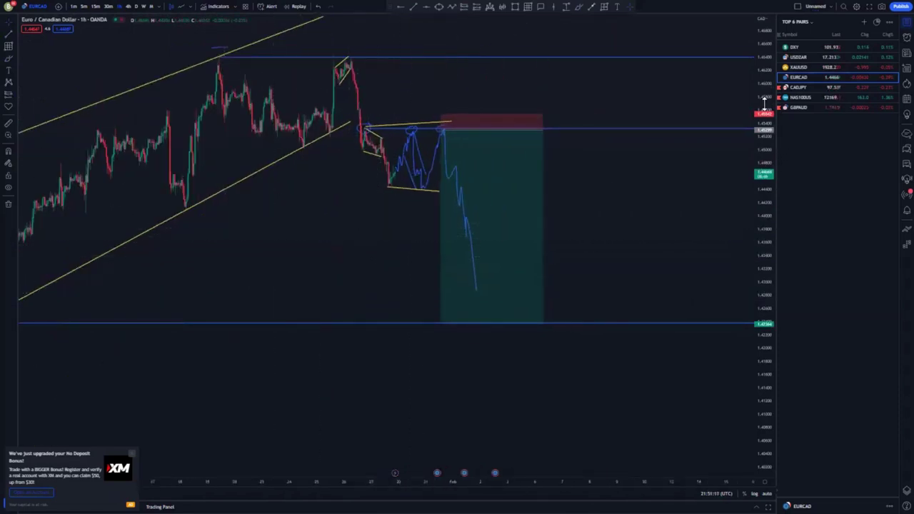
pyautogui.moveTo(765, 103); pyautogui.dragTo(764, 200)
pyautogui.scroll(-3, 289, 251)
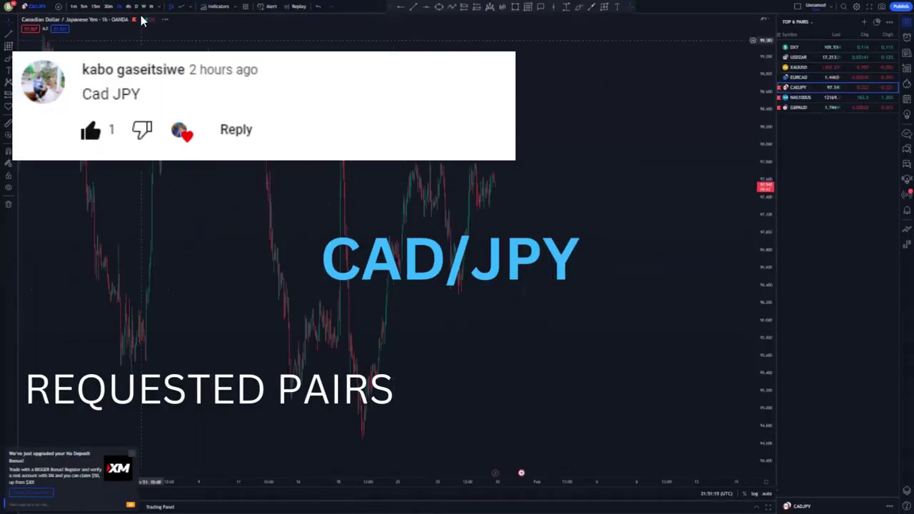
# Show CADJPY on the weekly timeframe and reset the chart view to display the recent years' price action
pyautogui.click(141, 6)
pyautogui.rightClick(362, 127)
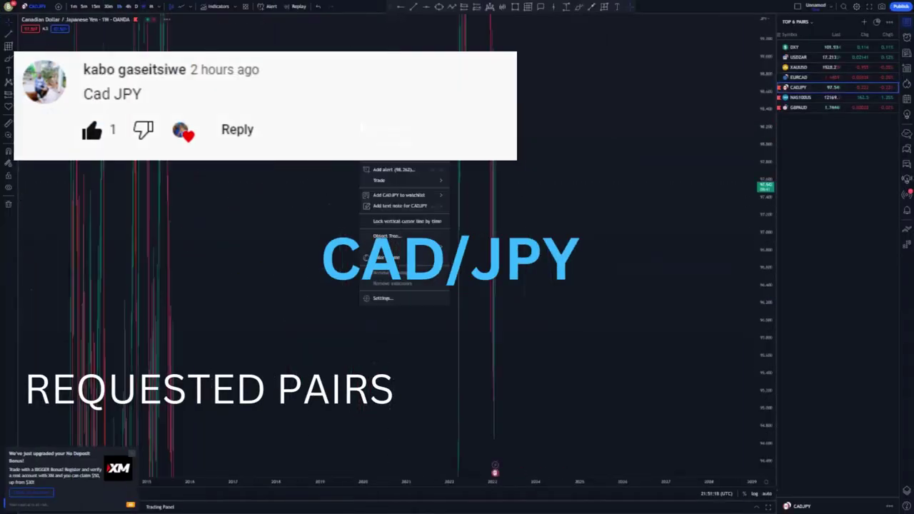
pyautogui.click(378, 130)
pyautogui.scroll(3, 571, 265)
pyautogui.moveTo(606, 269); pyautogui.dragTo(450, 240)
pyautogui.scroll(-2, 524, 286)
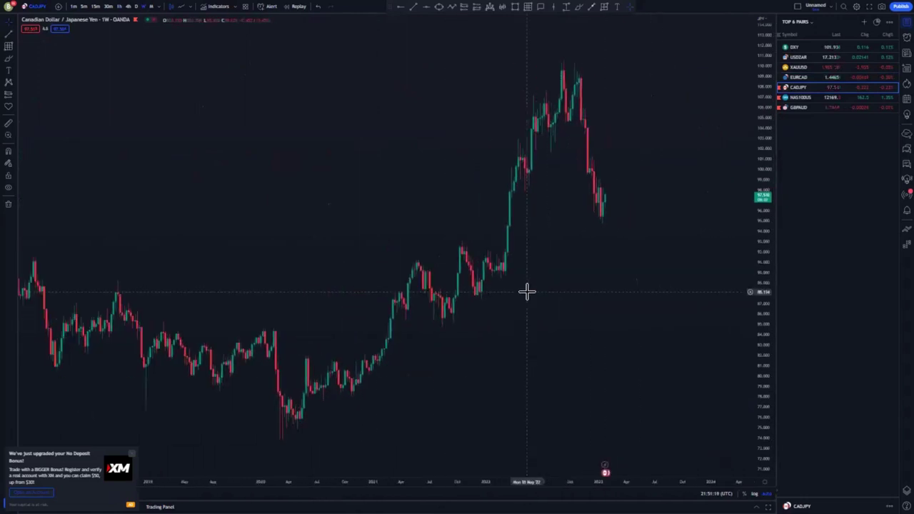
# Draw a horizontal ray at about 101 from the mid-2015 swing high on the weekly CADJPY chart
pyautogui.scroll(-4, 527, 291)
pyautogui.moveTo(756, 135); pyautogui.dragTo(643, 258)
pyautogui.moveTo(303, 178); pyautogui.dragTo(264, 139)
pyautogui.scroll(-3, 314, 217)
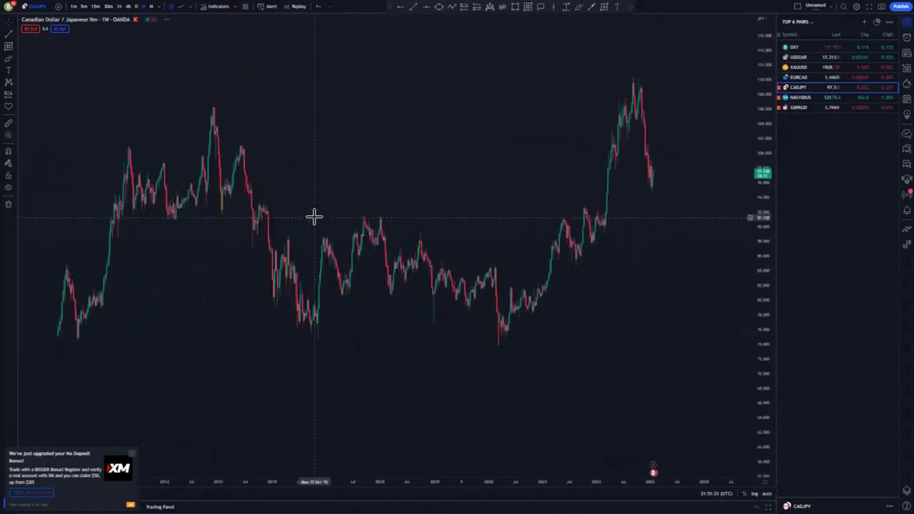
pyautogui.scroll(-3, 314, 216)
pyautogui.scroll(2, 312, 214)
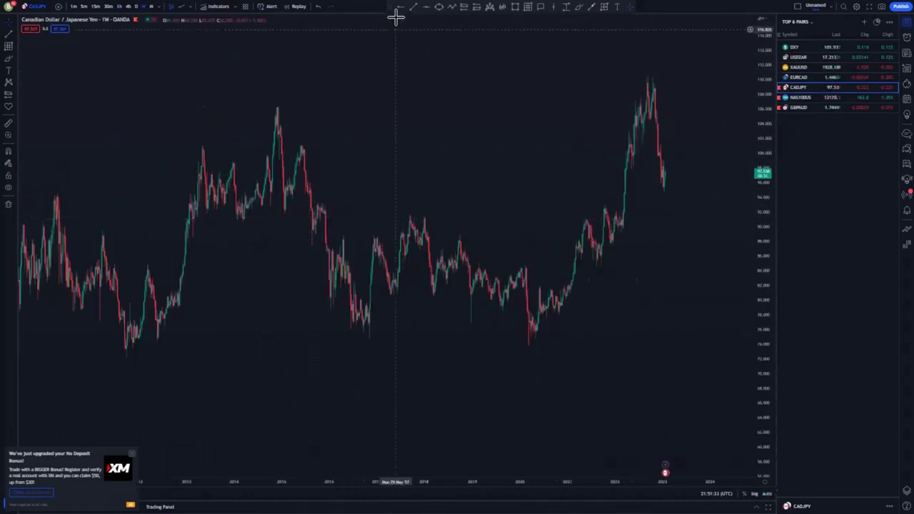
pyautogui.click(302, 142)
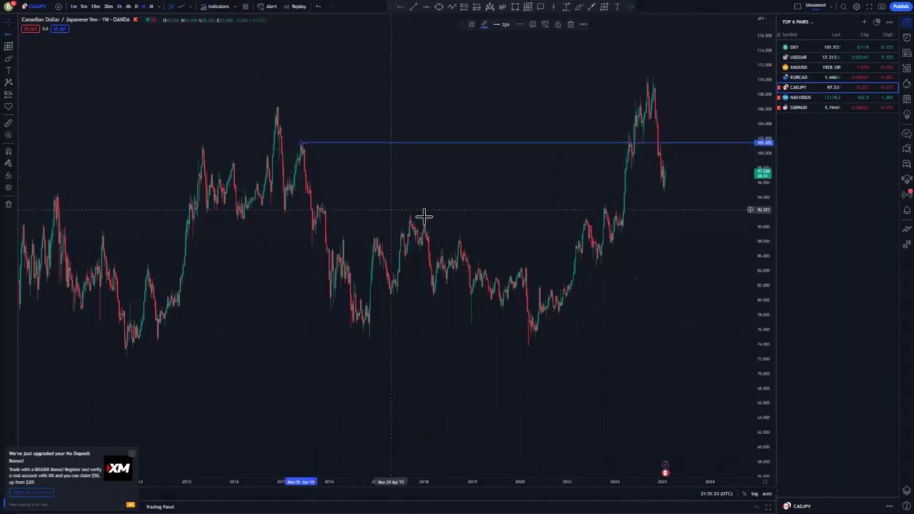
pyautogui.moveTo(400, 214); pyautogui.dragTo(304, 187)
pyautogui.moveTo(292, 138); pyautogui.dragTo(291, 140)
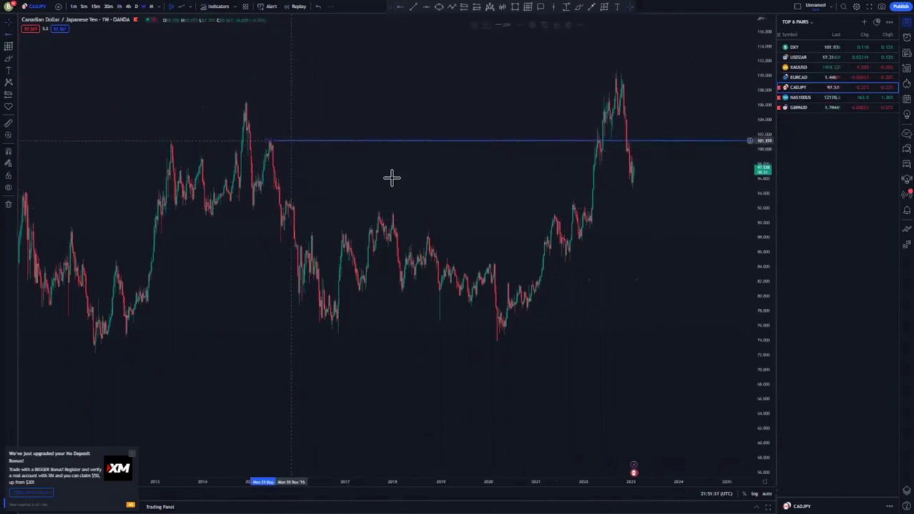
# Draw a horizontal ray at about 106.4 from the late-2014 swing high
pyautogui.moveTo(434, 210); pyautogui.dragTo(419, 214)
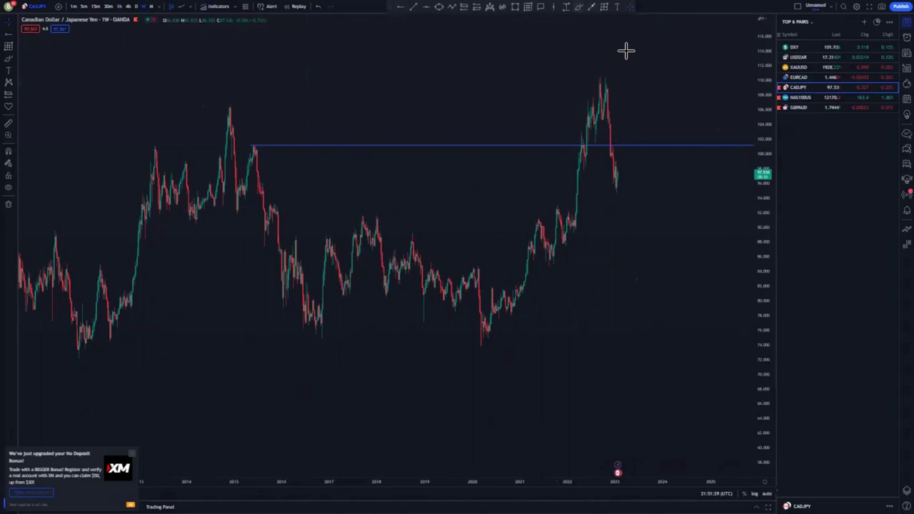
pyautogui.moveTo(626, 50); pyautogui.dragTo(626, 69)
pyautogui.click(544, 25)
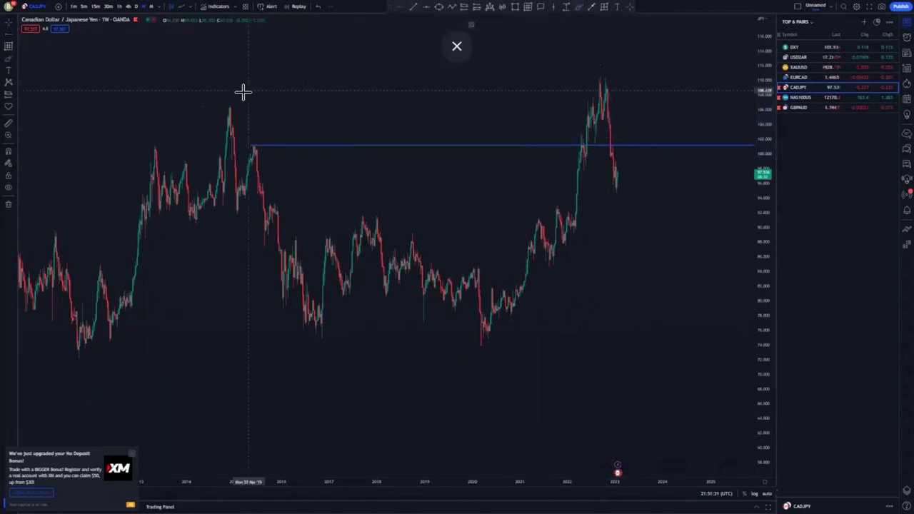
pyautogui.click(224, 105)
# Draw a horizontal ray at about 125.3 from the highest peak before the 2008 drop
pyautogui.scroll(-3, 520, 248)
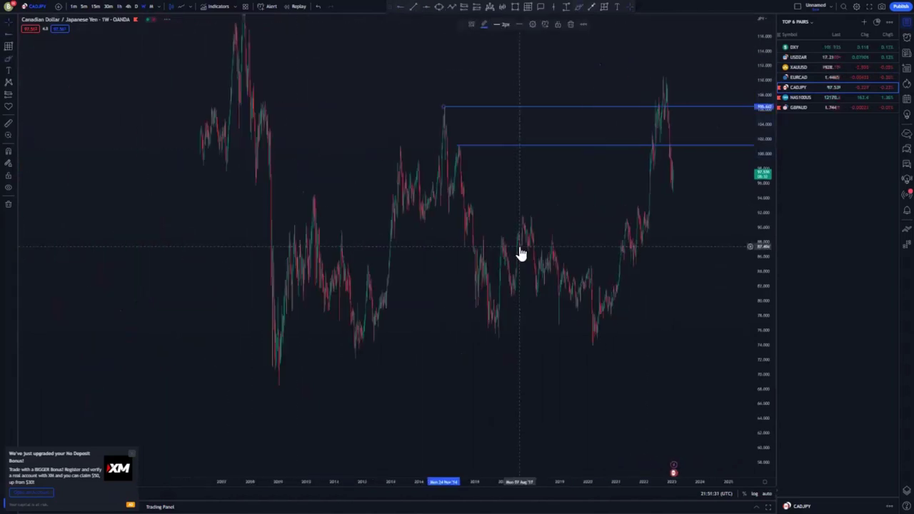
pyautogui.scroll(4, 249, 147)
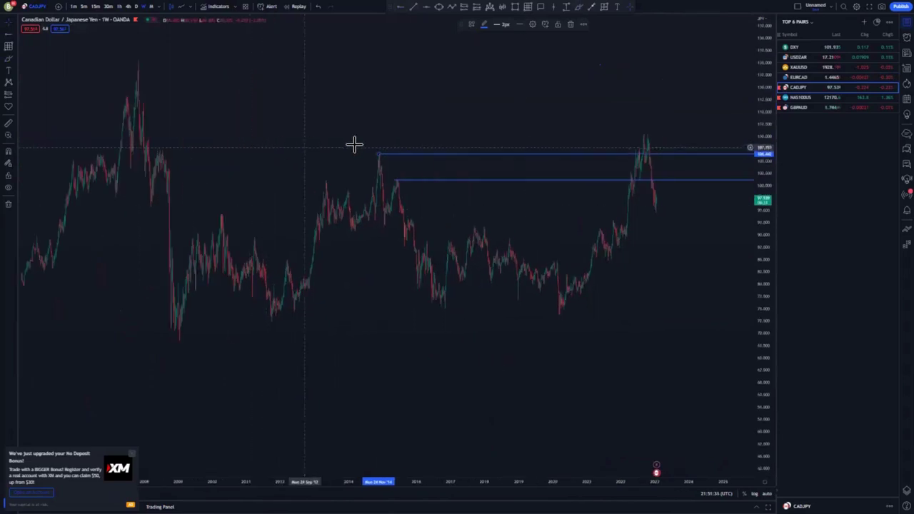
pyautogui.click(83, 61)
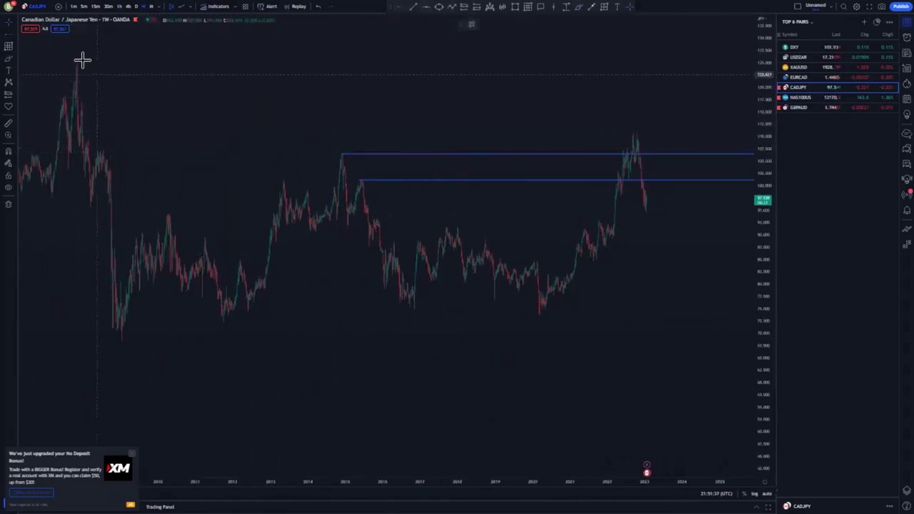
pyautogui.click(76, 60)
# Draw a horizontal ray at about 75 from the late-2016 swing low as support
pyautogui.scroll(3, 567, 318)
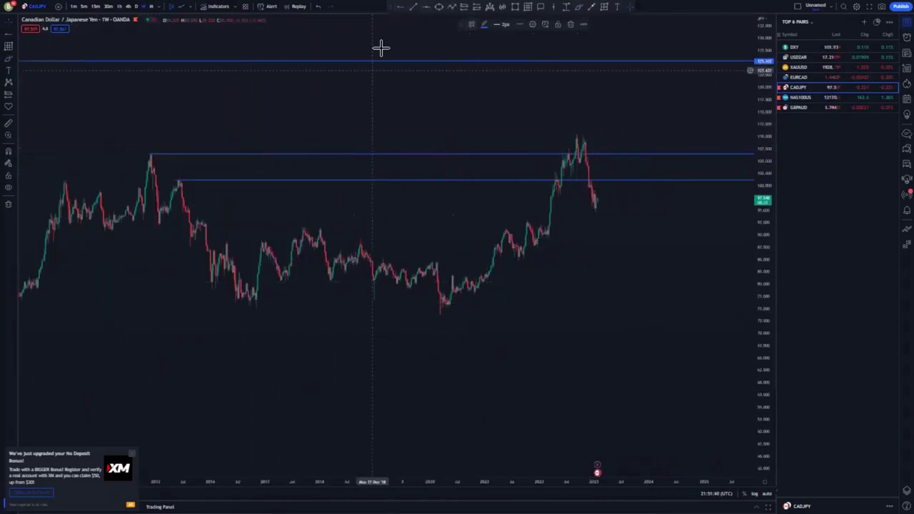
pyautogui.click(402, 11)
pyautogui.click(256, 307)
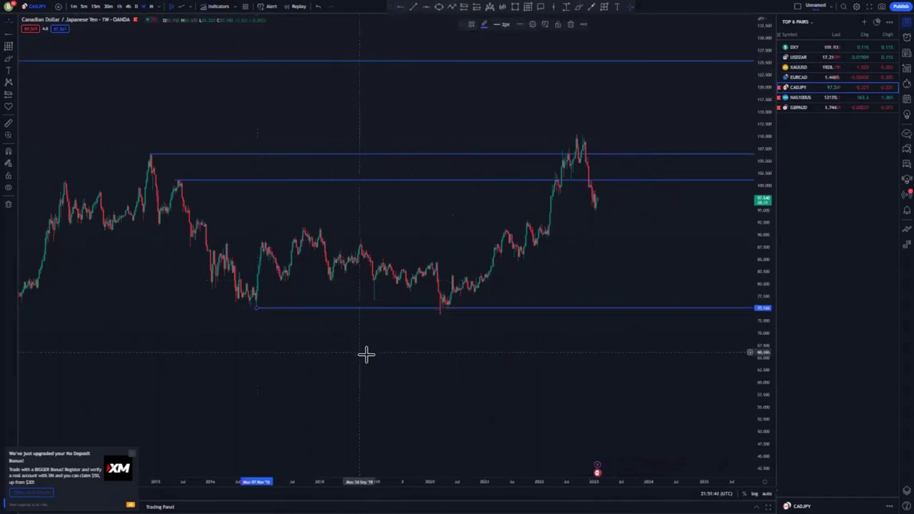
# Circle the 2016 and 2020 lows at the support ray with the Brush, and undo both marks
pyautogui.click(579, 7)
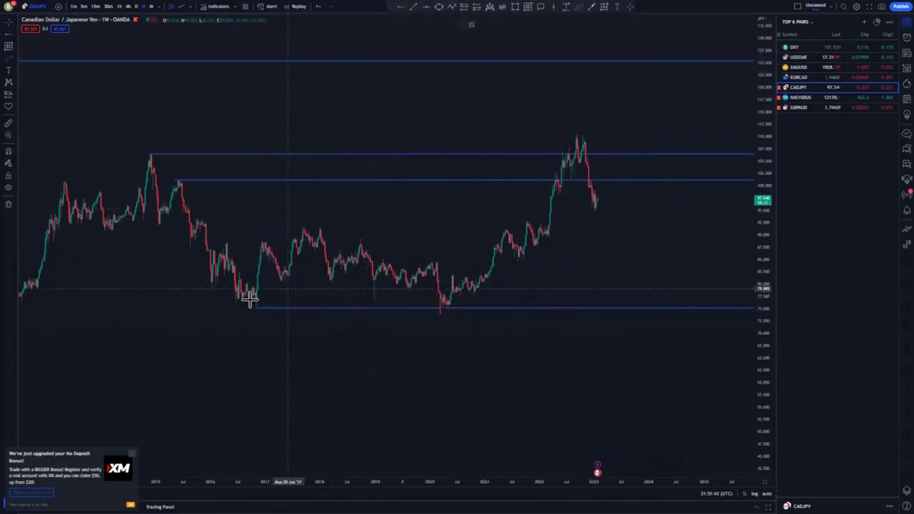
pyautogui.moveTo(273, 295); pyautogui.dragTo(270, 298)
pyautogui.moveTo(448, 303)
pyautogui.mouseDown()
pyautogui.moveTo(433, 323)
pyautogui.moveTo(449, 306)
pyautogui.mouseUp()
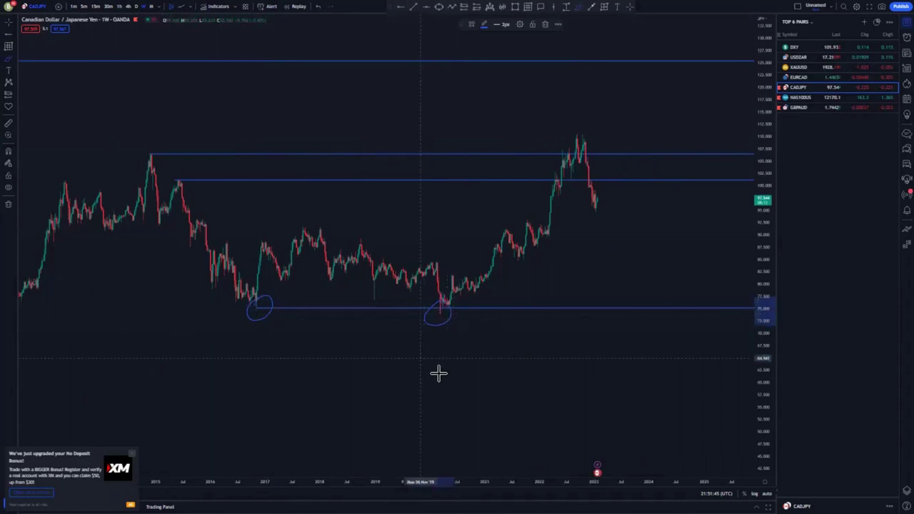
pyautogui.click(319, 6)
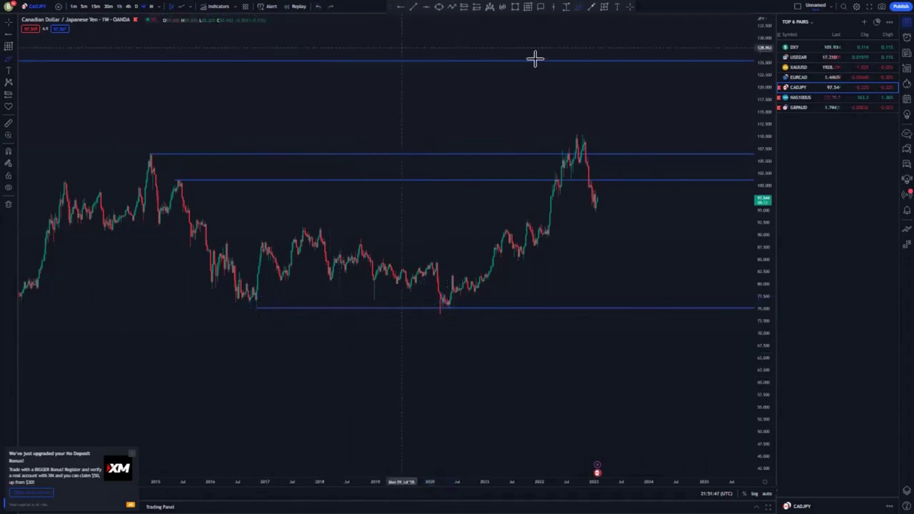
# Switch CADJPY to the daily timeframe and delete the horizontal ray near 101
pyautogui.moveTo(761, 364); pyautogui.dragTo(735, 248)
pyautogui.moveTo(622, 273); pyautogui.dragTo(608, 300)
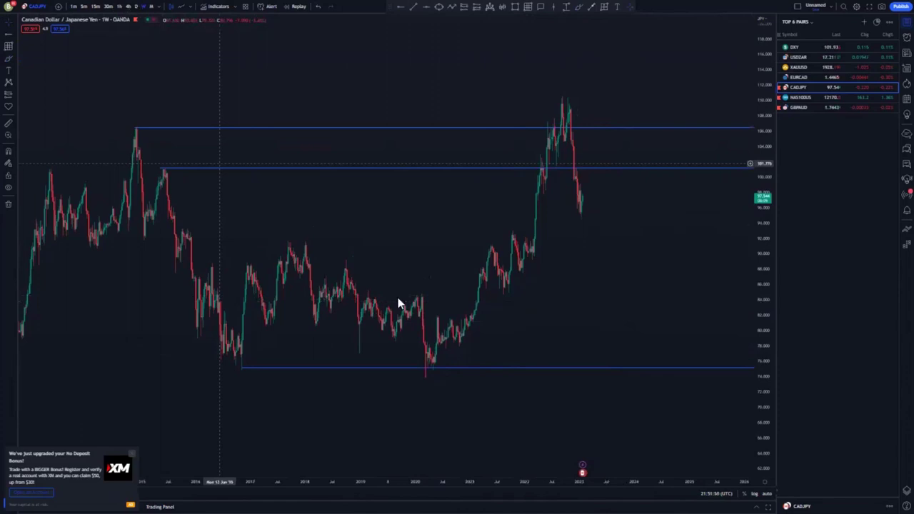
pyautogui.scroll(-10, 400, 298)
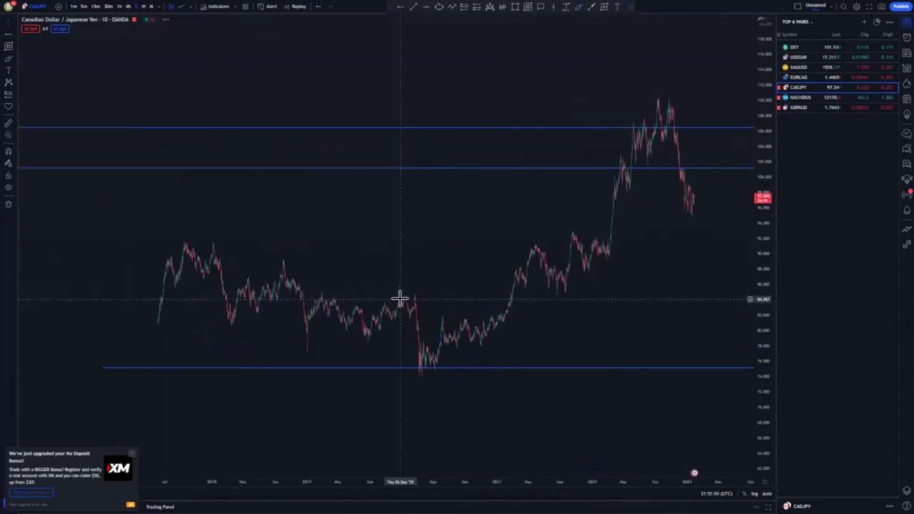
pyautogui.scroll(-3, 399, 300)
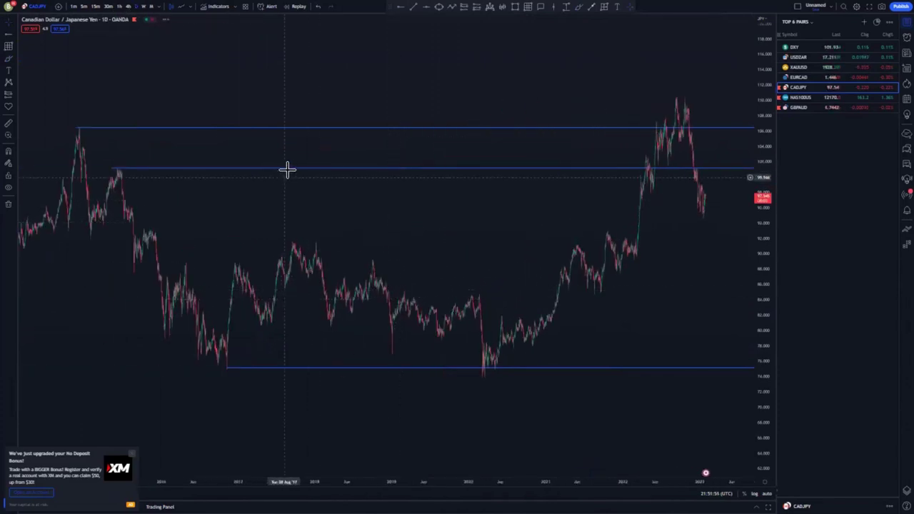
pyautogui.press('Delete')
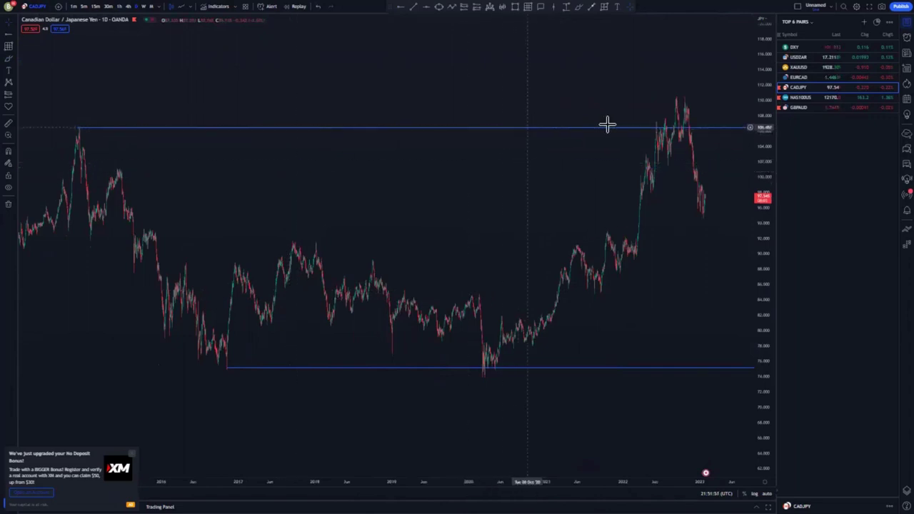
# Circle the two tops near 110 with the Brush, and delete both marks
pyautogui.scroll(6, 521, 222)
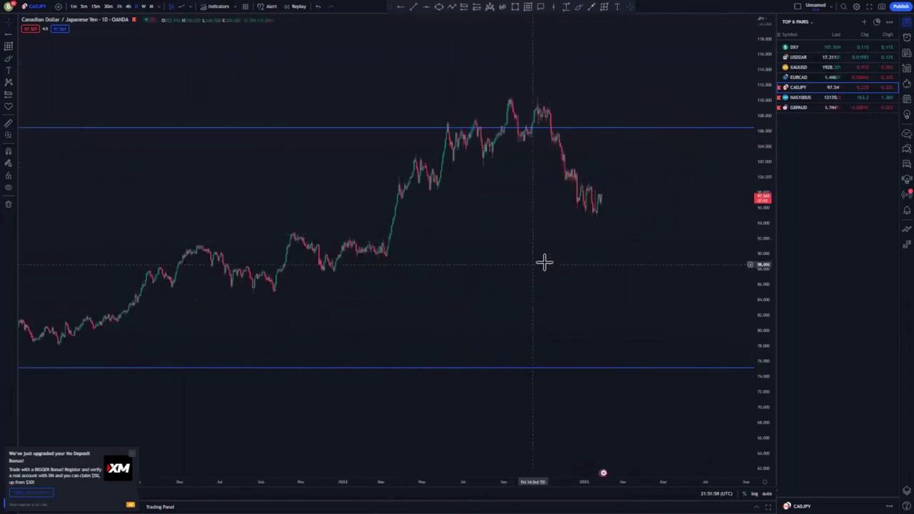
pyautogui.moveTo(472, 241); pyautogui.dragTo(470, 297)
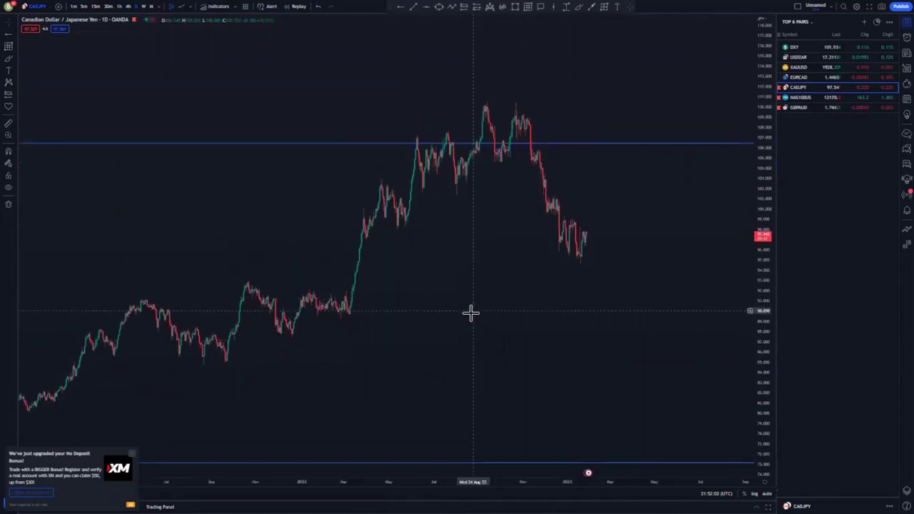
pyautogui.scroll(3, 493, 285)
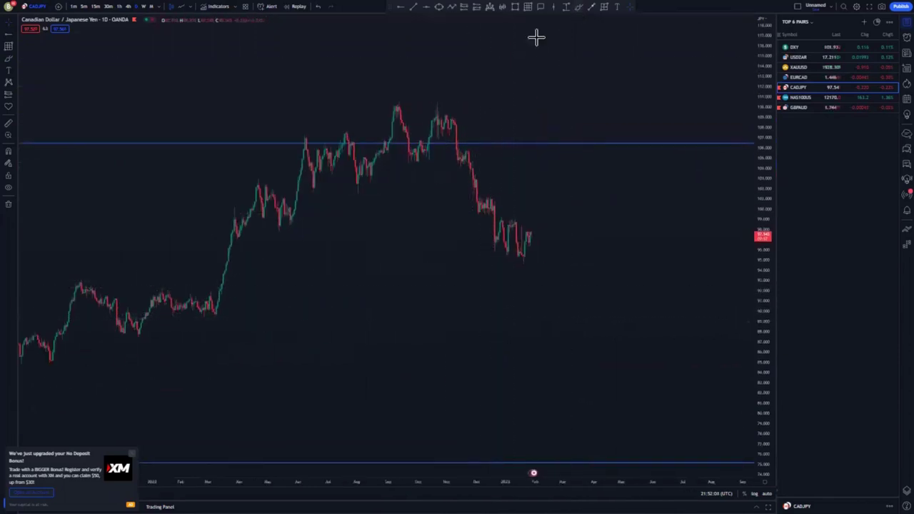
pyautogui.moveTo(386, 109); pyautogui.dragTo(431, 108)
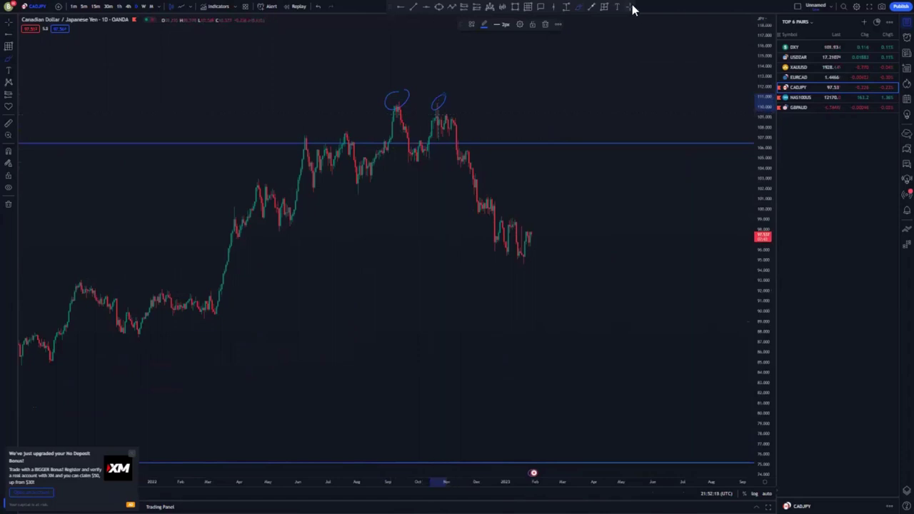
pyautogui.press('Delete')
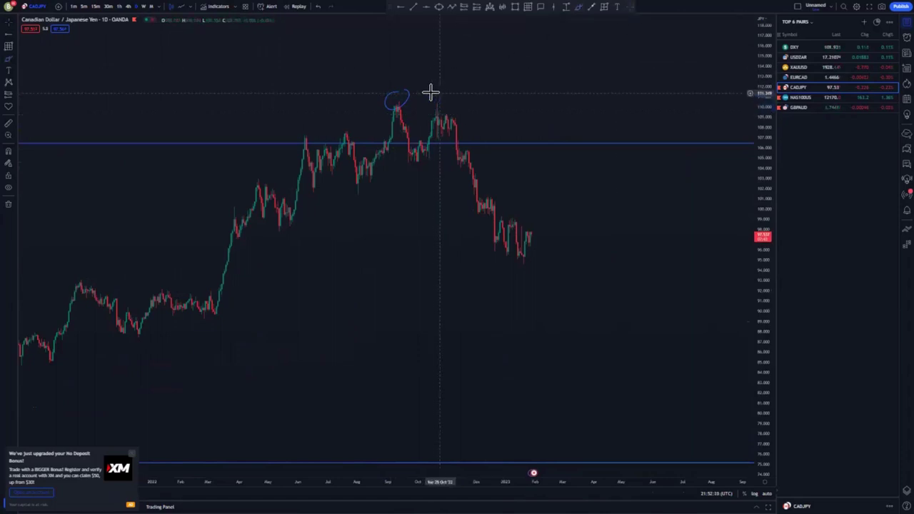
pyautogui.press('Delete')
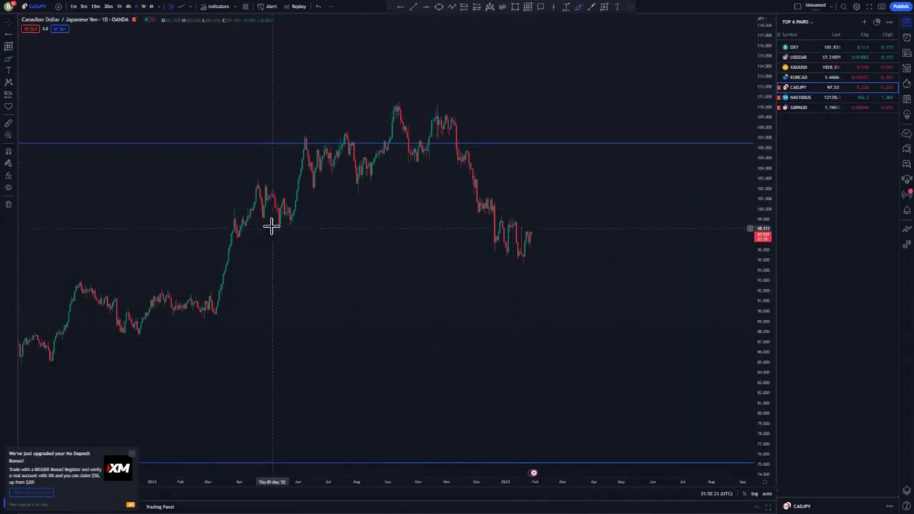
# Draw an upper trend line over the highs from October 2021 and a lower one under the rising lows of 2022
pyautogui.scroll(-2, 654, 168)
pyautogui.moveTo(758, 152); pyautogui.dragTo(758, 209)
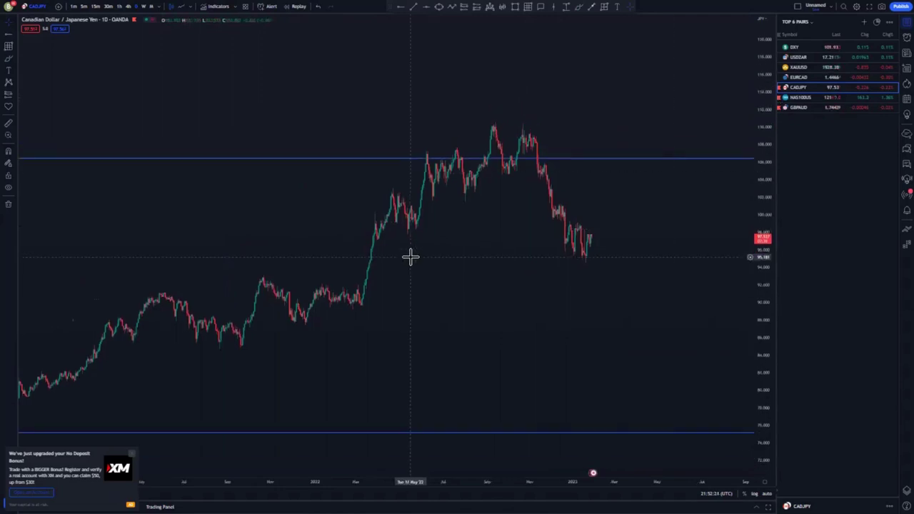
pyautogui.moveTo(410, 257); pyautogui.dragTo(401, 249)
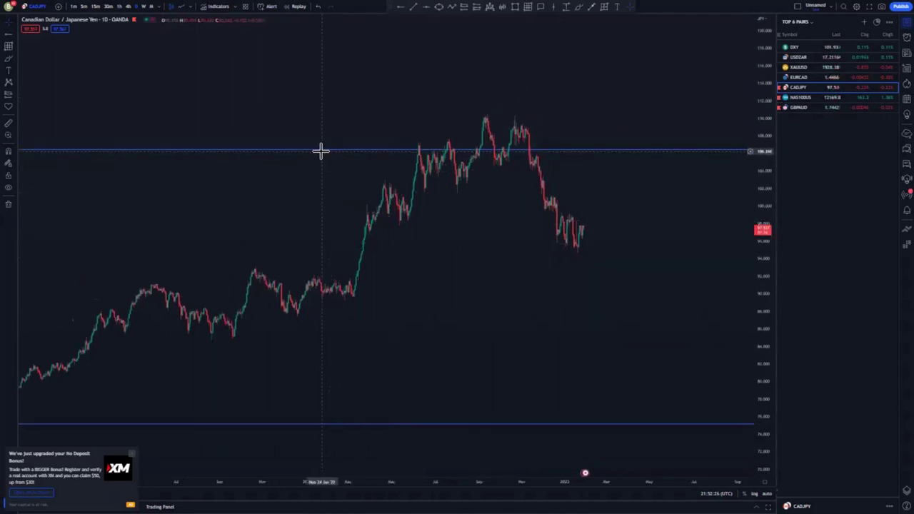
pyautogui.click(252, 268)
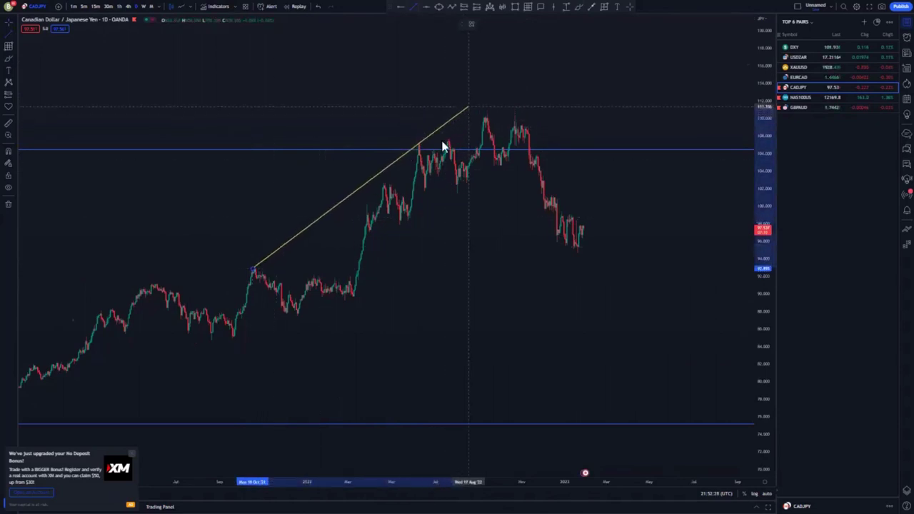
pyautogui.click(468, 107)
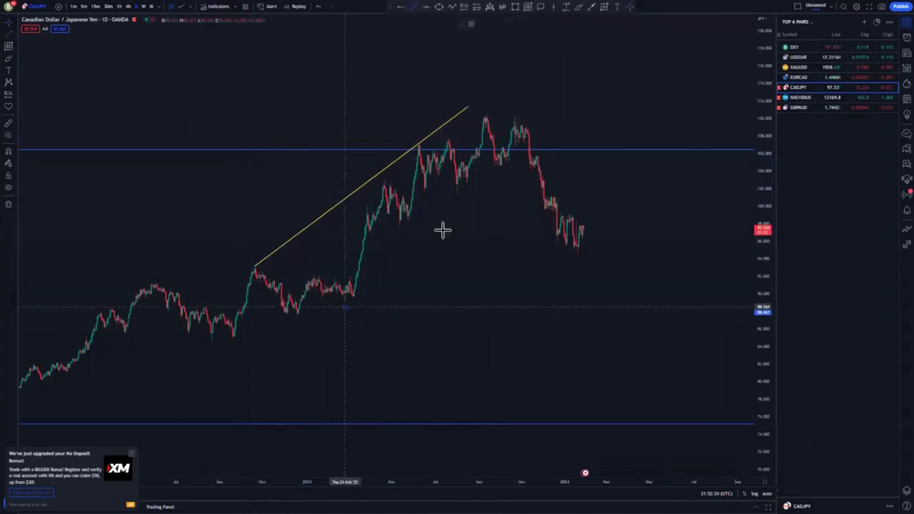
pyautogui.click(481, 169)
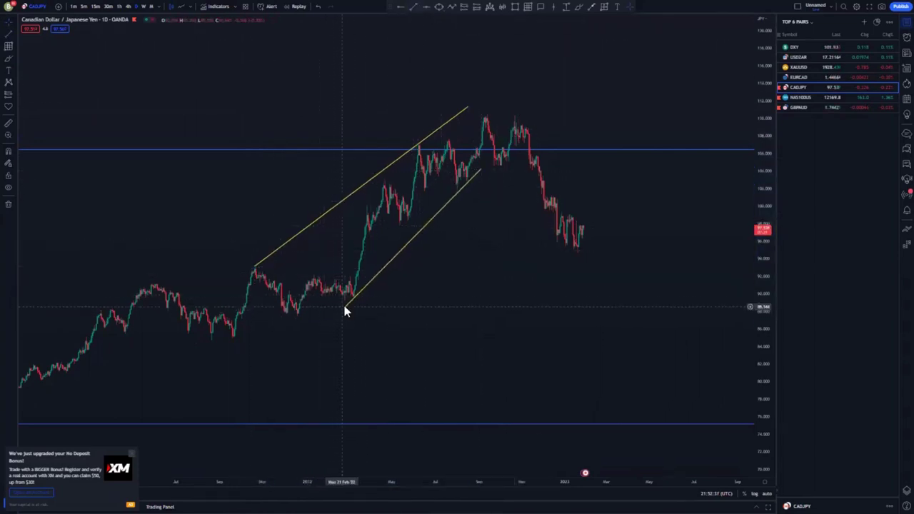
pyautogui.moveTo(345, 311); pyautogui.dragTo(332, 318)
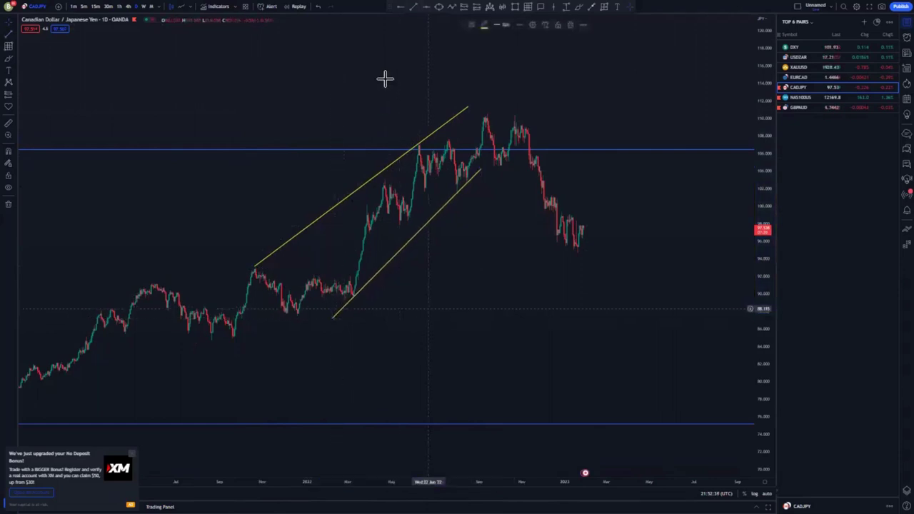
# Draw a horizontal ray at about 87.4 from the December 2021 swing low
pyautogui.click(296, 315)
pyautogui.moveTo(419, 346); pyautogui.dragTo(372, 365)
pyautogui.scroll(2, 336, 382)
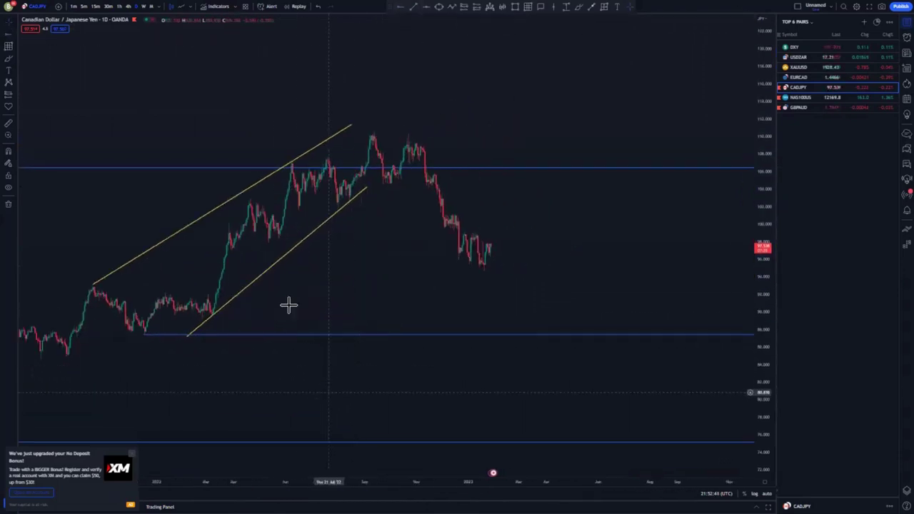
pyautogui.scroll(-3, 194, 132)
pyautogui.scroll(1, 187, 165)
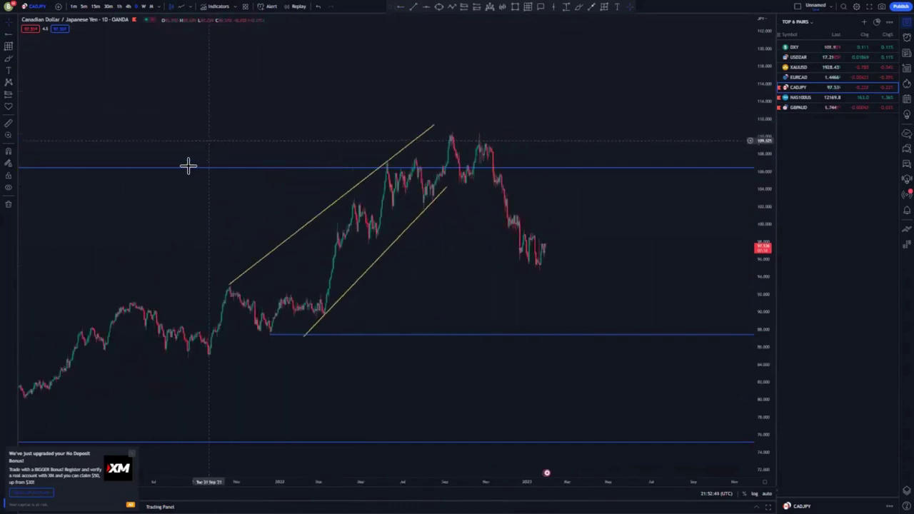
# Switch CADJPY to the 4-hour timeframe and frame the trend lines together with the recent price decline
pyautogui.click(128, 7)
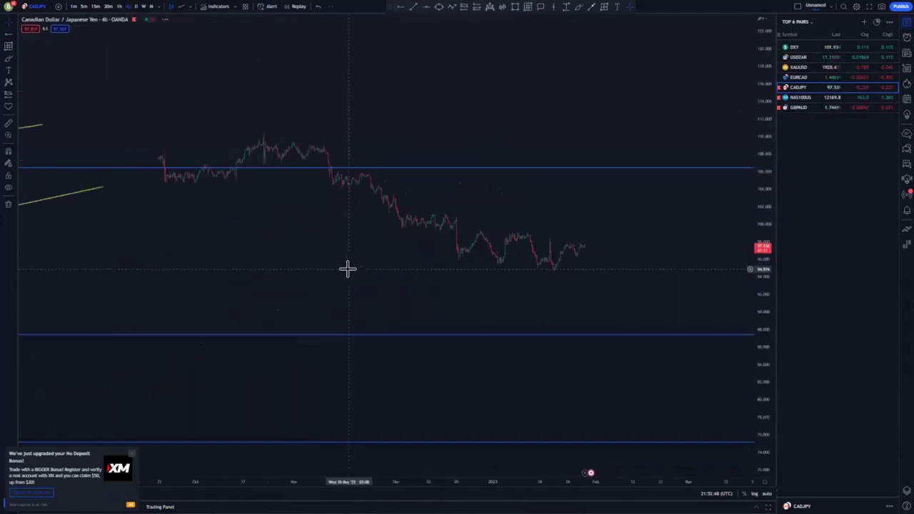
pyautogui.scroll(-10, 343, 283)
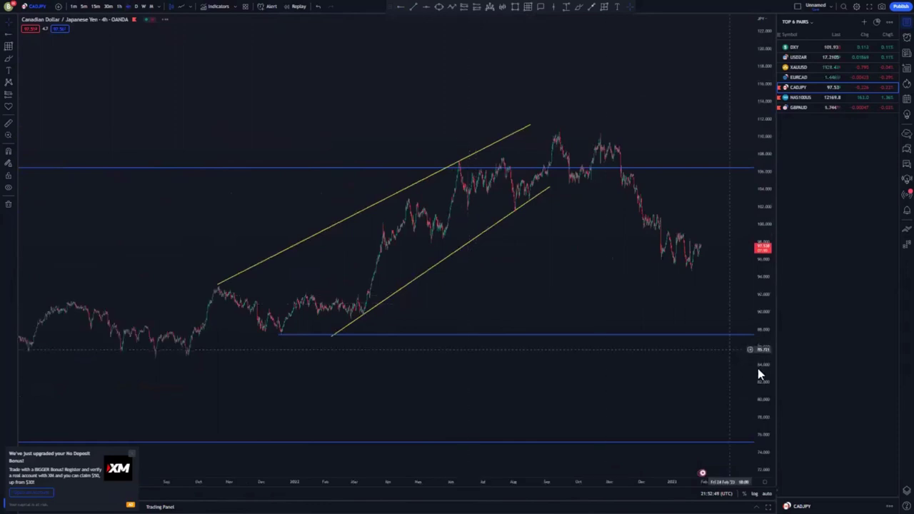
pyautogui.scroll(5, 724, 276)
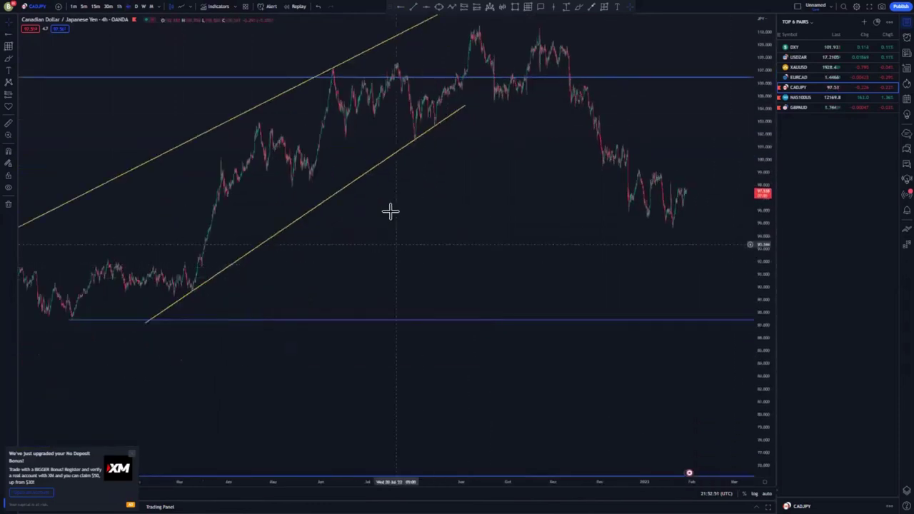
# Draw two rising trend lines inside the larger channel, under the lows and over the highs of mid-June to late July 2022
pyautogui.moveTo(390, 211); pyautogui.dragTo(469, 292)
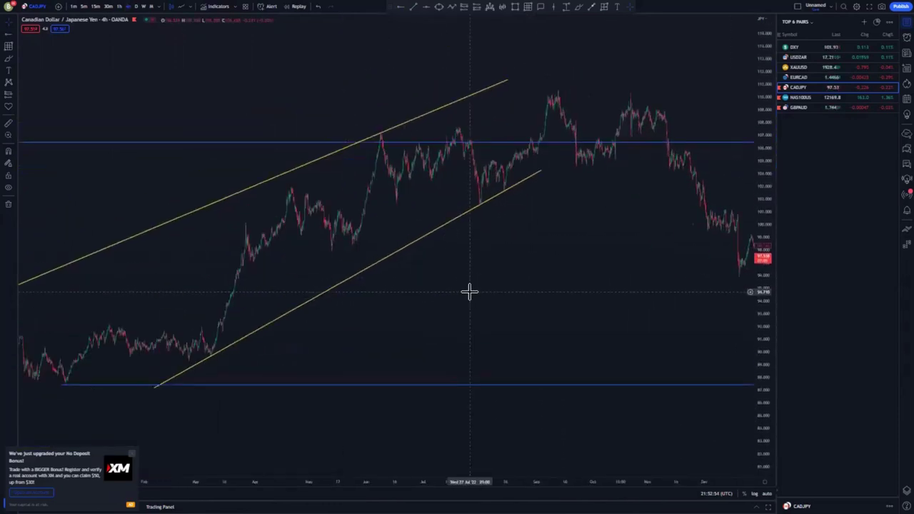
pyautogui.scroll(-2, 470, 292)
pyautogui.scroll(4, 470, 292)
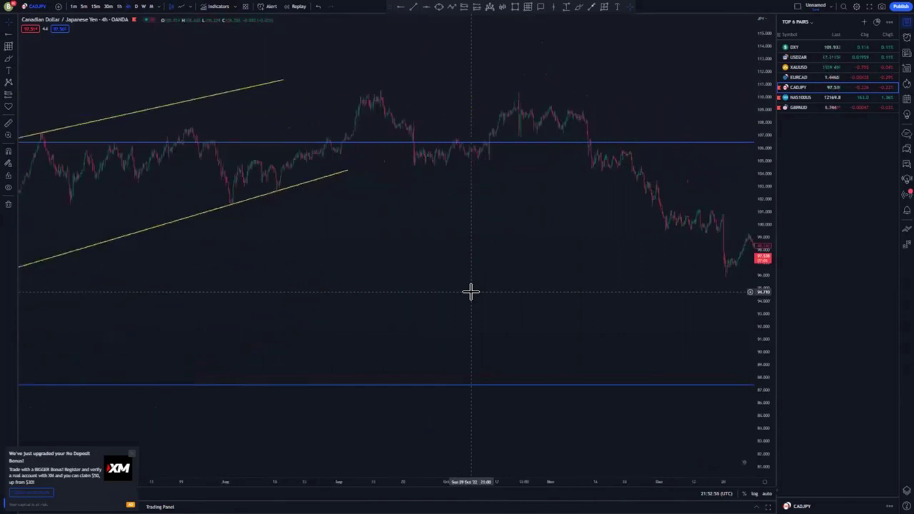
pyautogui.moveTo(768, 353); pyautogui.dragTo(768, 266)
pyautogui.moveTo(440, 278); pyautogui.dragTo(449, 333)
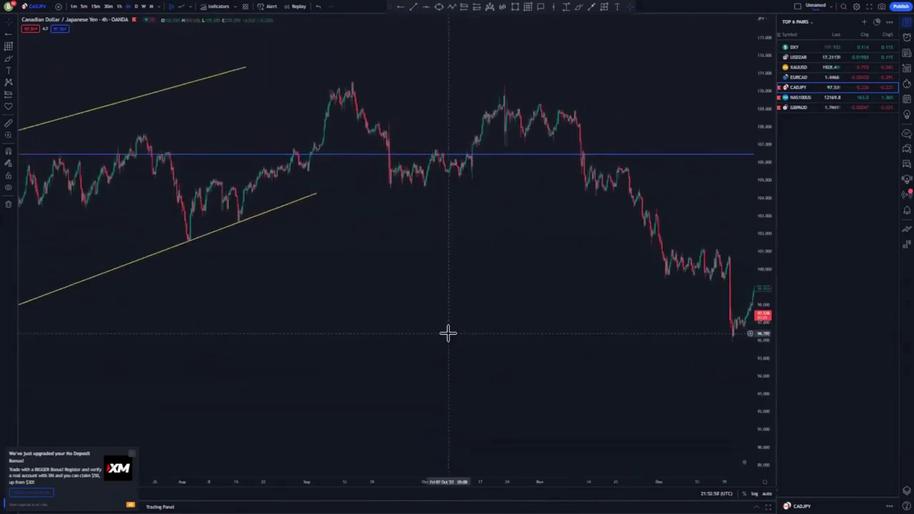
pyautogui.scroll(-2, 450, 333)
pyautogui.scroll(2, 450, 332)
pyautogui.moveTo(265, 313); pyautogui.dragTo(452, 312)
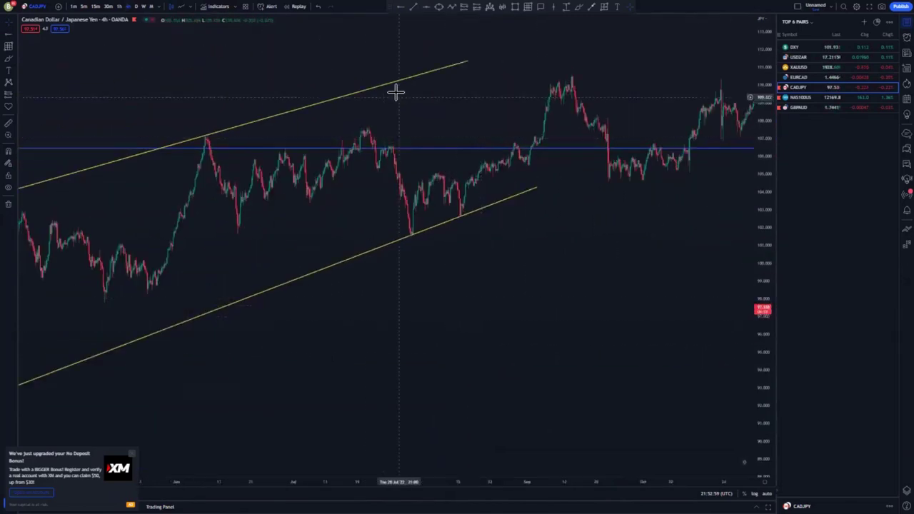
pyautogui.click(264, 214)
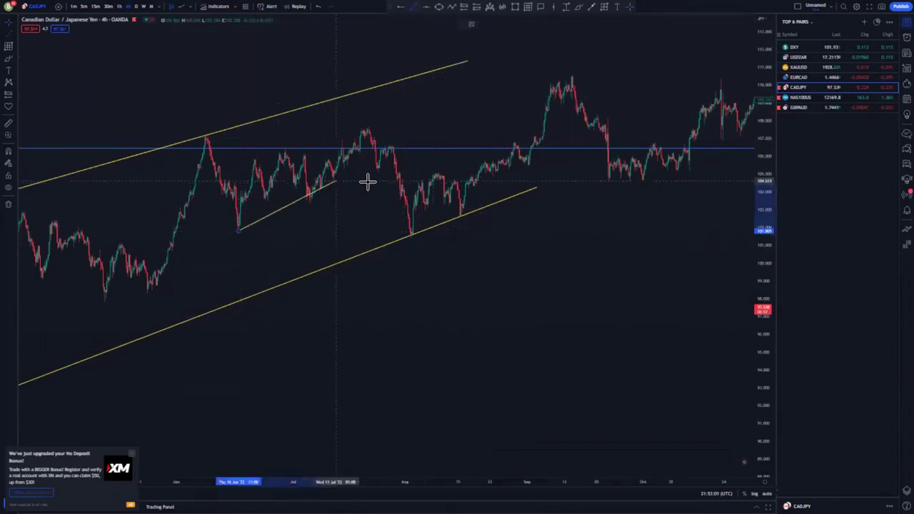
pyautogui.click(386, 175)
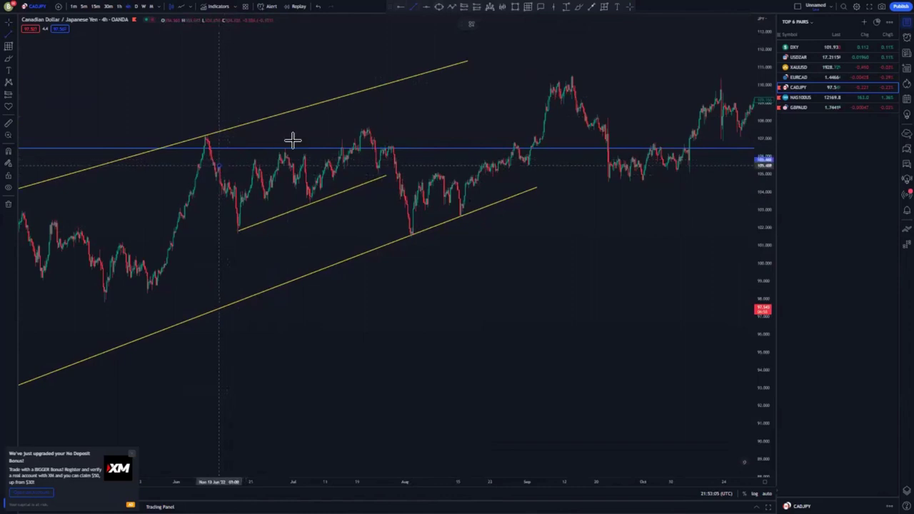
pyautogui.click(375, 126)
pyautogui.click(219, 165)
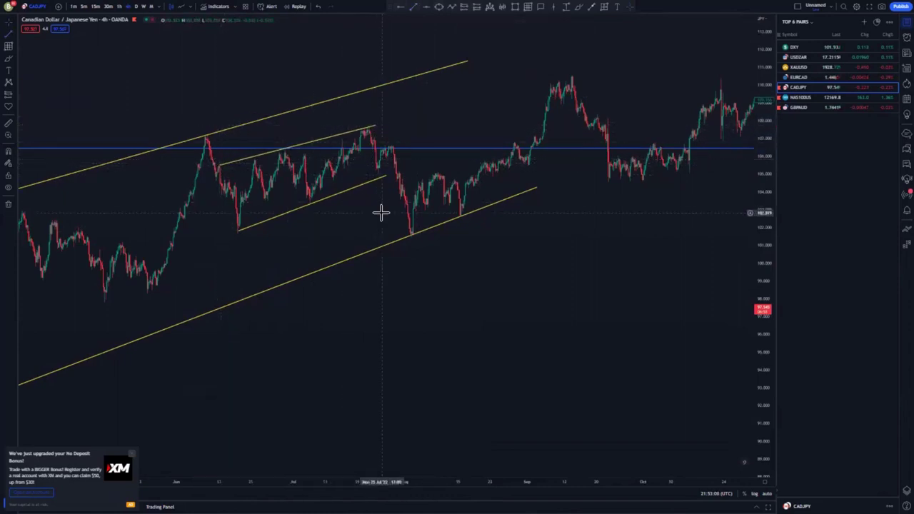
# Delete the horizontal line near 106.4, and enclose the August to September 2022 rise between a lower and an upper trend line
pyautogui.hscroll(10, 380, 212)
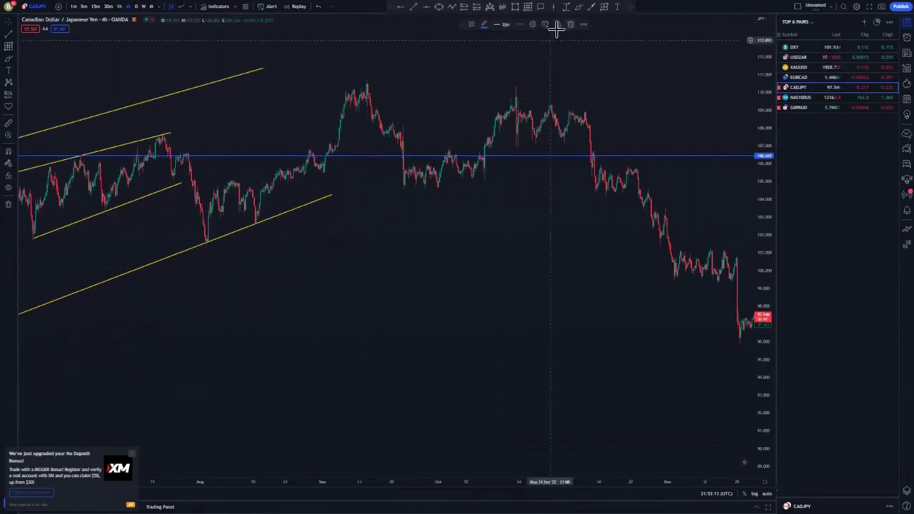
pyautogui.click(570, 24)
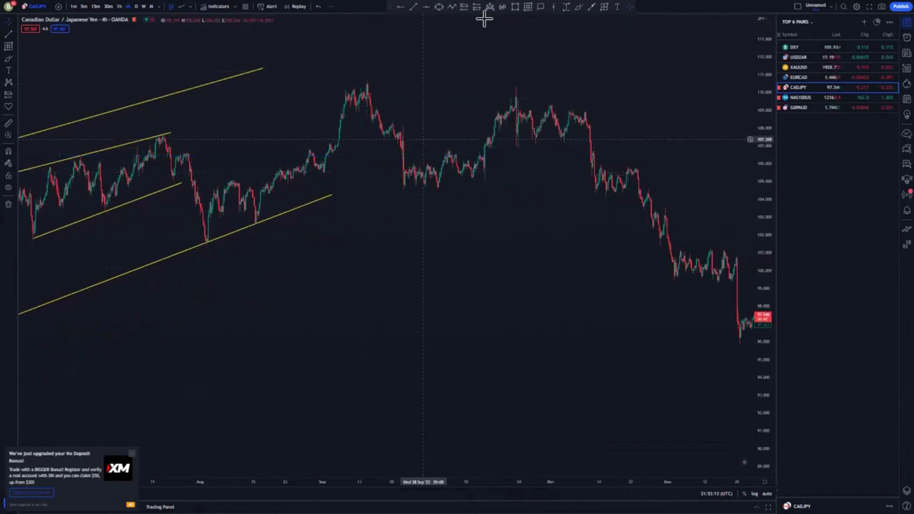
pyautogui.click(257, 223)
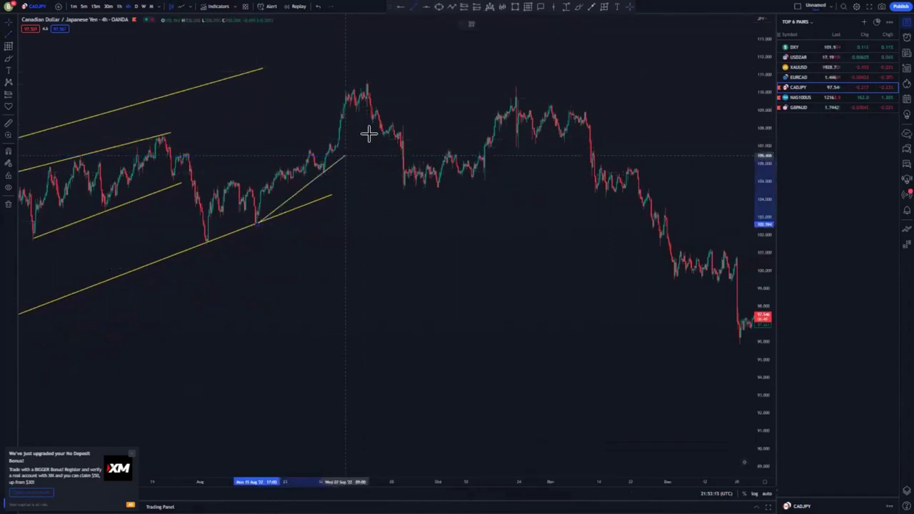
pyautogui.click(375, 133)
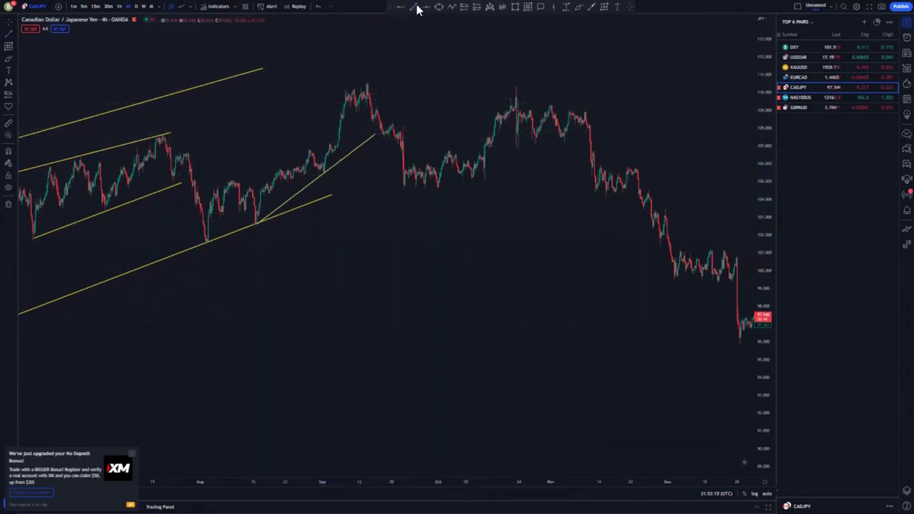
pyautogui.click(229, 179)
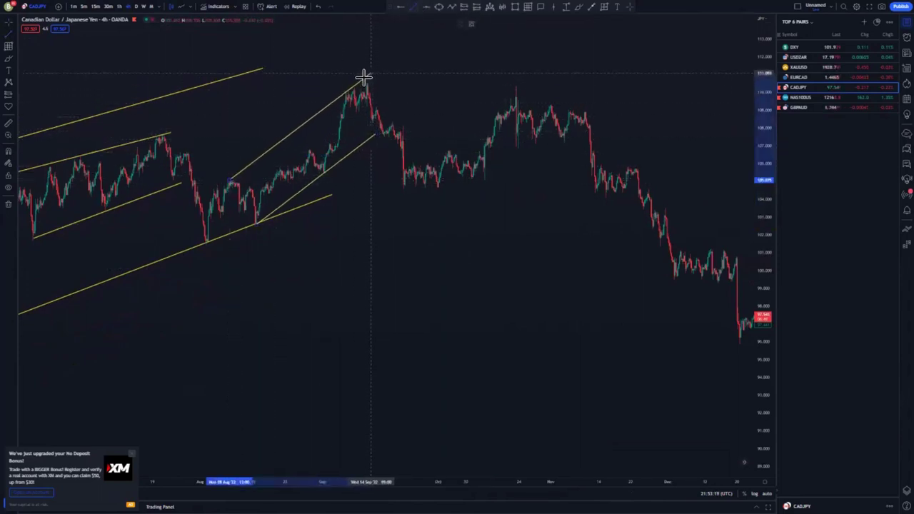
pyautogui.click(357, 82)
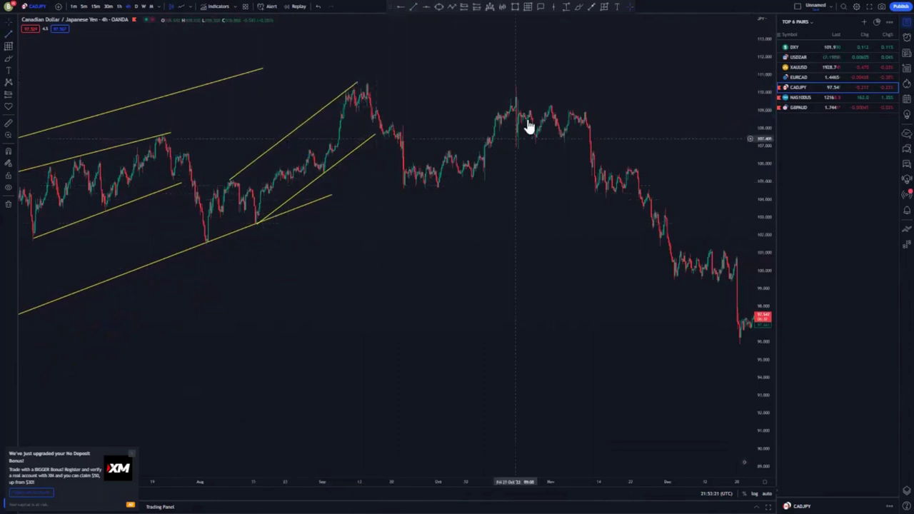
# Draw a horizontal ray at about 110.4 from the September 2022 high
pyautogui.click(365, 84)
pyautogui.moveTo(465, 116); pyautogui.dragTo(367, 163)
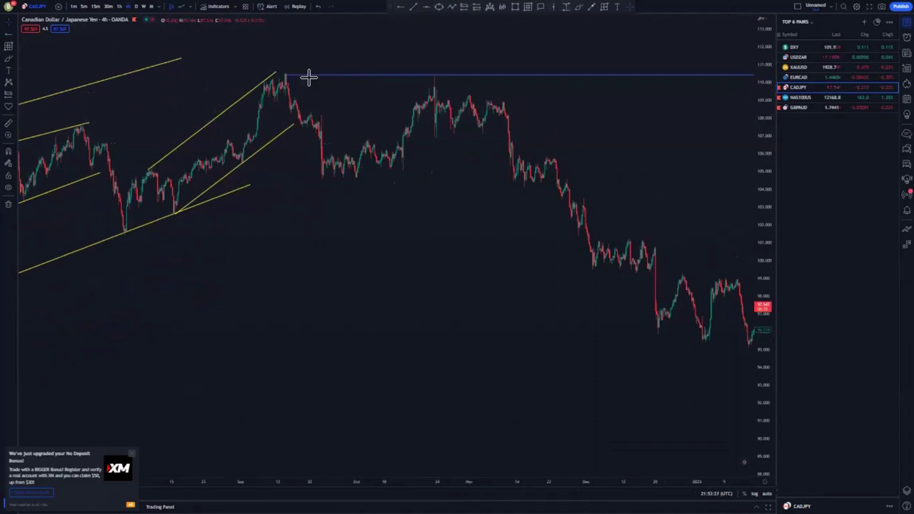
# Sketch the dip between the September and October 2022 tops with the Brush, and delete the mark
pyautogui.moveTo(286, 75)
pyautogui.mouseDown()
pyautogui.moveTo(387, 162)
pyautogui.moveTo(430, 68)
pyautogui.mouseUp()
pyautogui.click(434, 75)
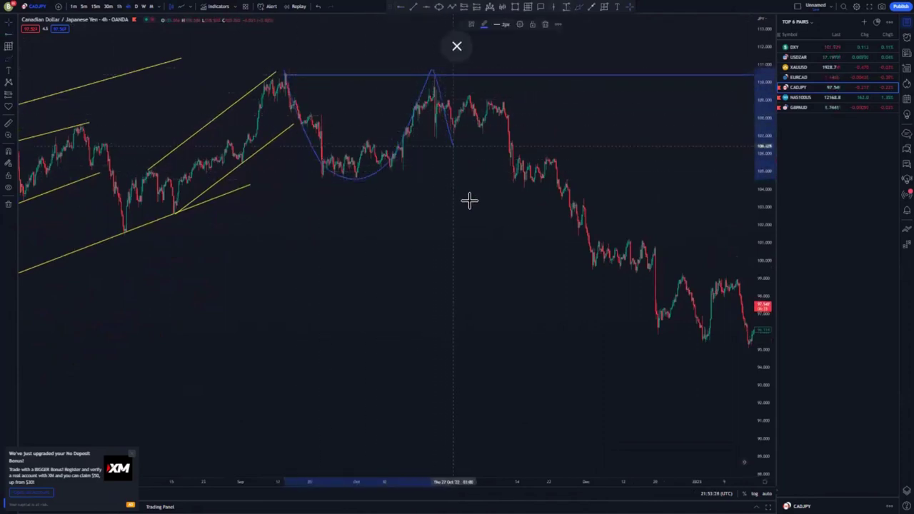
pyautogui.click(545, 25)
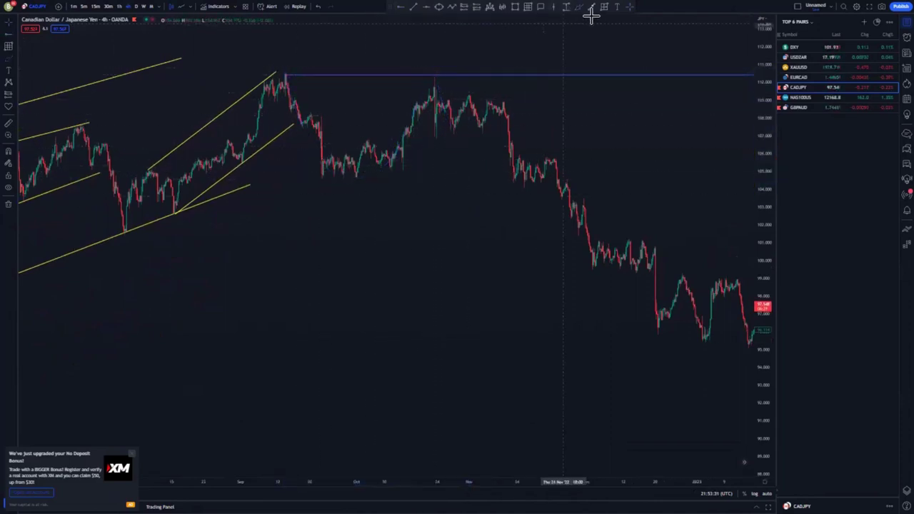
# Draw a slightly rising channel from two trend lines around the late October to early November 2022 swings
pyautogui.click(433, 139)
pyautogui.click(563, 102)
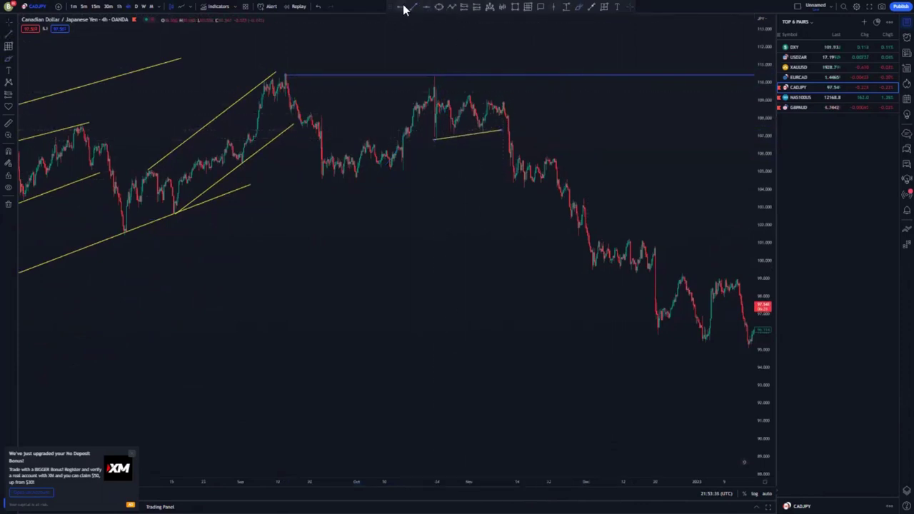
pyautogui.click(436, 97)
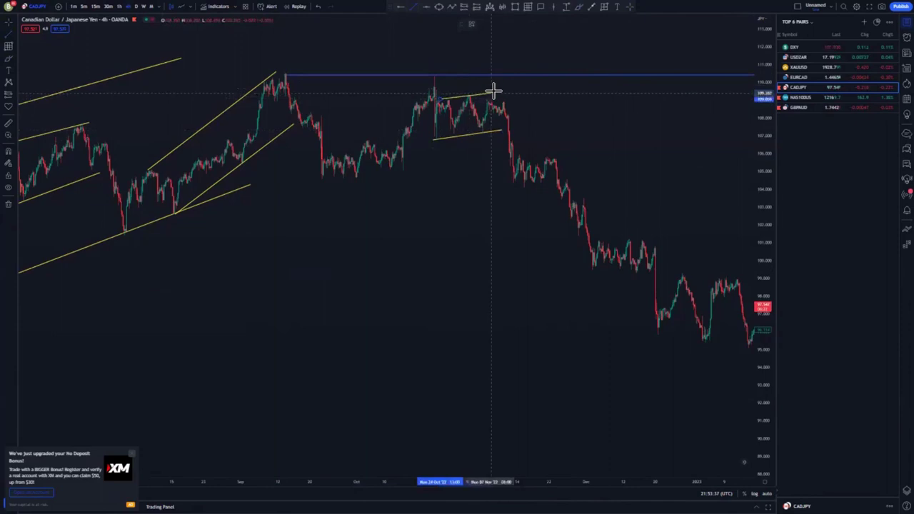
pyautogui.click(495, 91)
pyautogui.click(582, 119)
# Bracket the small early November 2022 range with two short trend lines, and extend the surrounding channel's upper line over it
pyautogui.moveTo(521, 122); pyautogui.dragTo(429, 112)
pyautogui.scroll(-2, 514, 212)
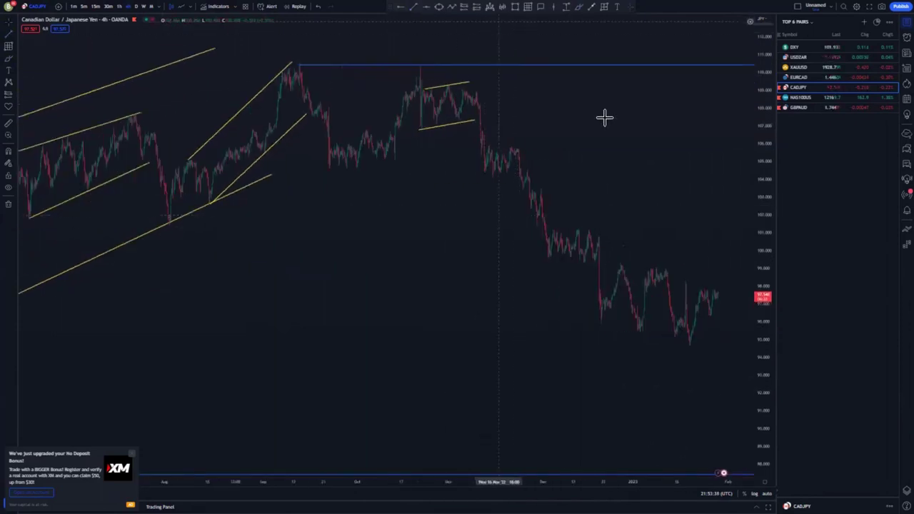
pyautogui.scroll(2, 605, 118)
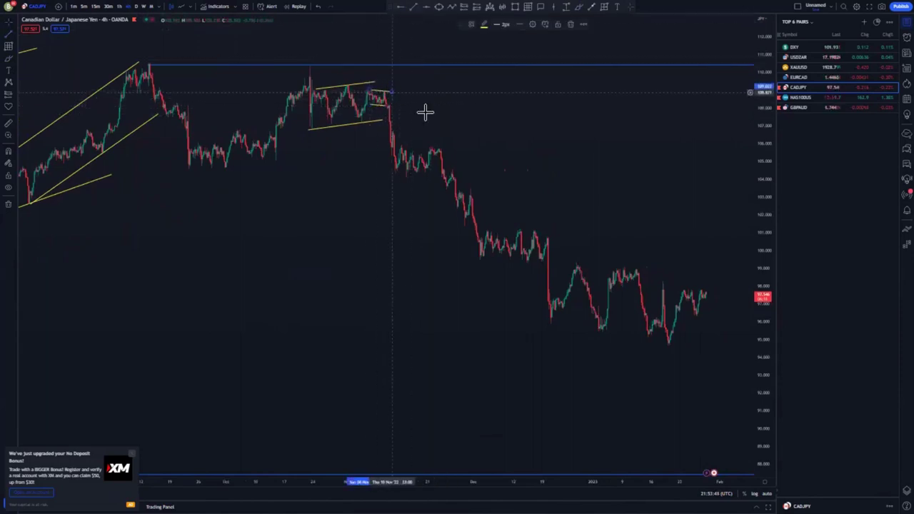
pyautogui.moveTo(374, 81); pyautogui.dragTo(394, 80)
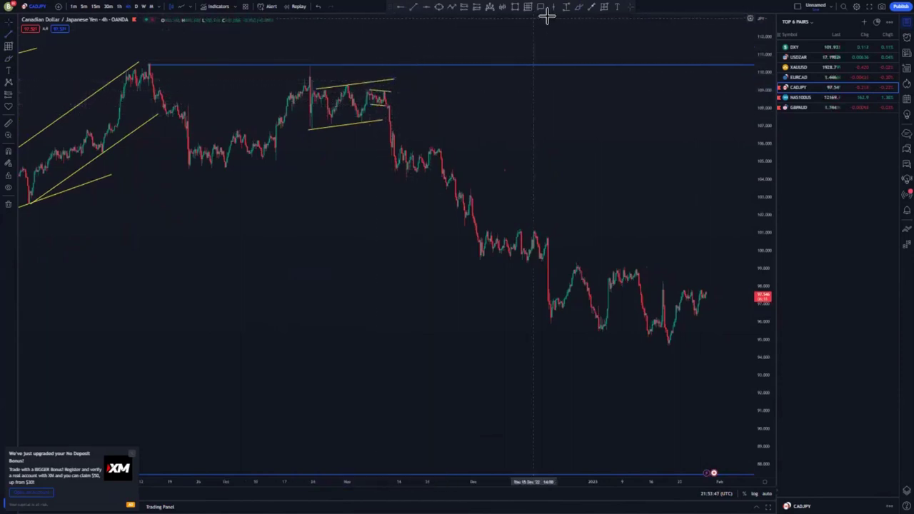
# Sketch over the highs of the late October to November channel with the Brush, and undo the marking
pyautogui.click(581, 9)
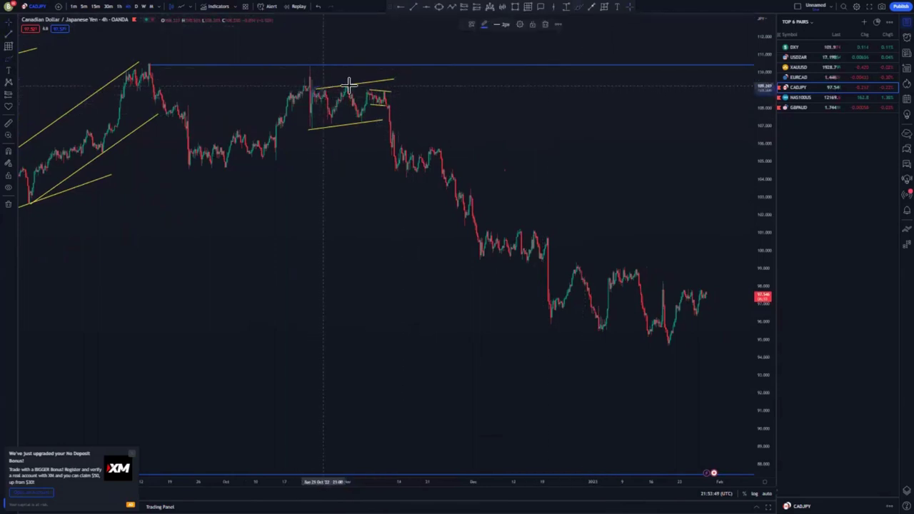
pyautogui.click(390, 76)
pyautogui.click(318, 7)
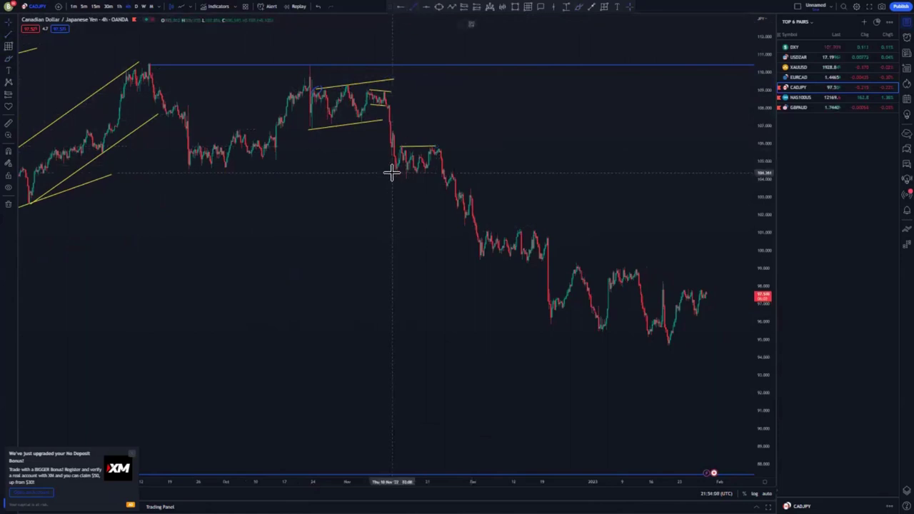
# Enclose the mid-November 2022 consolidation with a flat upper line at about 105.8 and a rising lower line from about 104
pyautogui.click(431, 177)
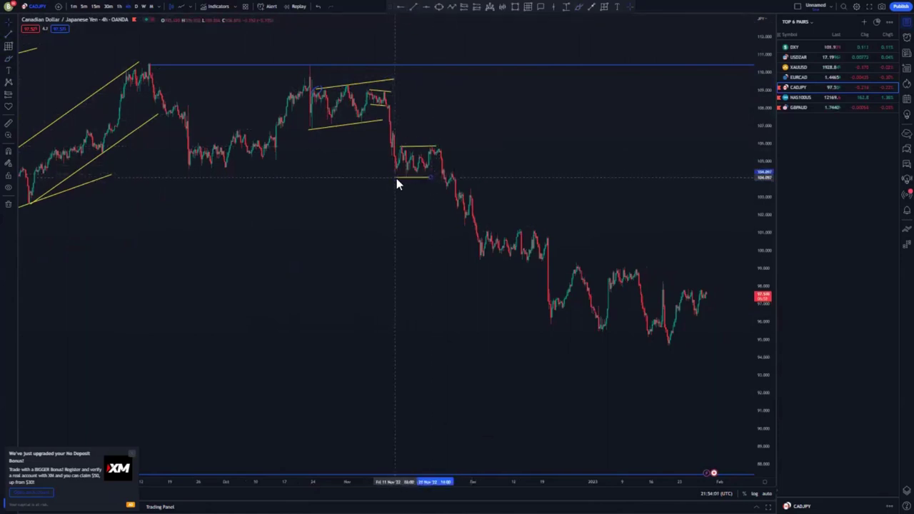
pyautogui.moveTo(431, 177); pyautogui.dragTo(433, 172)
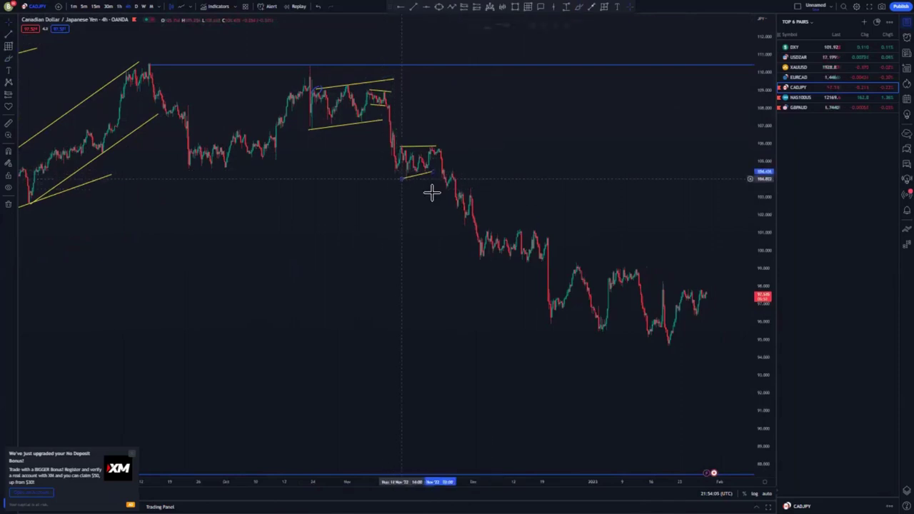
pyautogui.click(400, 146)
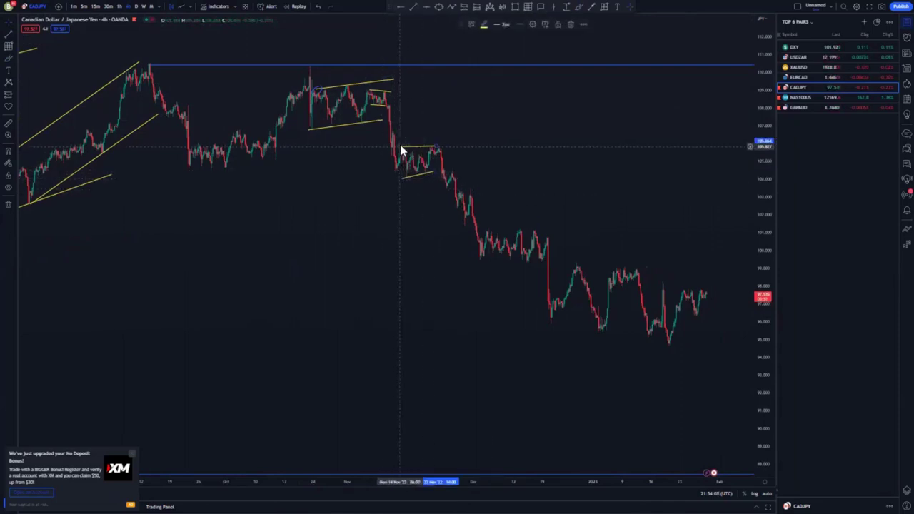
# Draw an arrow from the latest price down to the horizontal ray at about 87.4
pyautogui.moveTo(424, 237); pyautogui.dragTo(328, 217)
pyautogui.scroll(1, 372, 271)
pyautogui.scroll(-8, 319, 278)
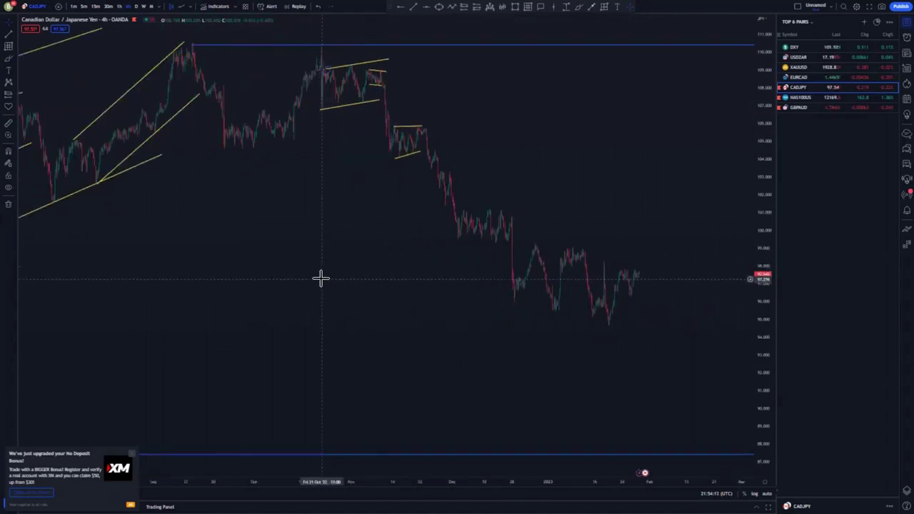
pyautogui.moveTo(760, 139); pyautogui.dragTo(759, 290)
pyautogui.moveTo(488, 347); pyautogui.dragTo(359, 251)
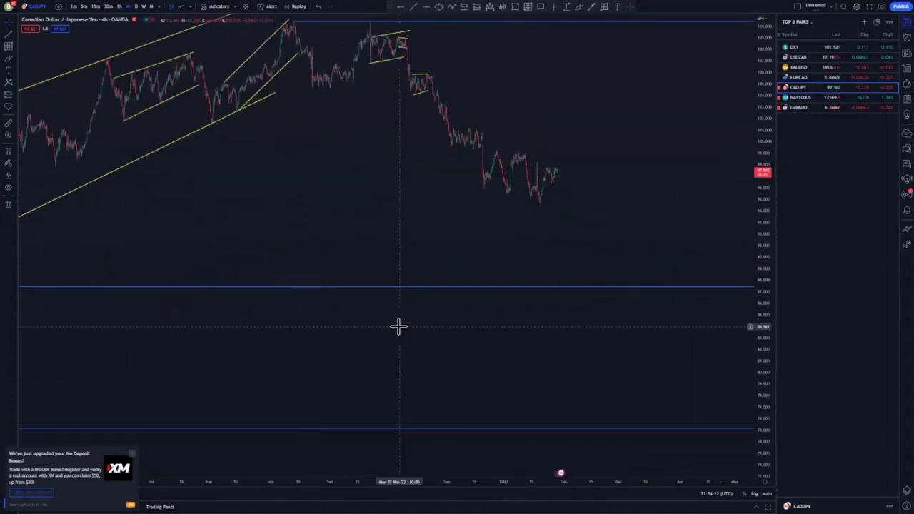
pyautogui.scroll(-6, 398, 326)
pyautogui.moveTo(758, 143); pyautogui.dragTo(757, 238)
pyautogui.moveTo(432, 245); pyautogui.dragTo(342, 244)
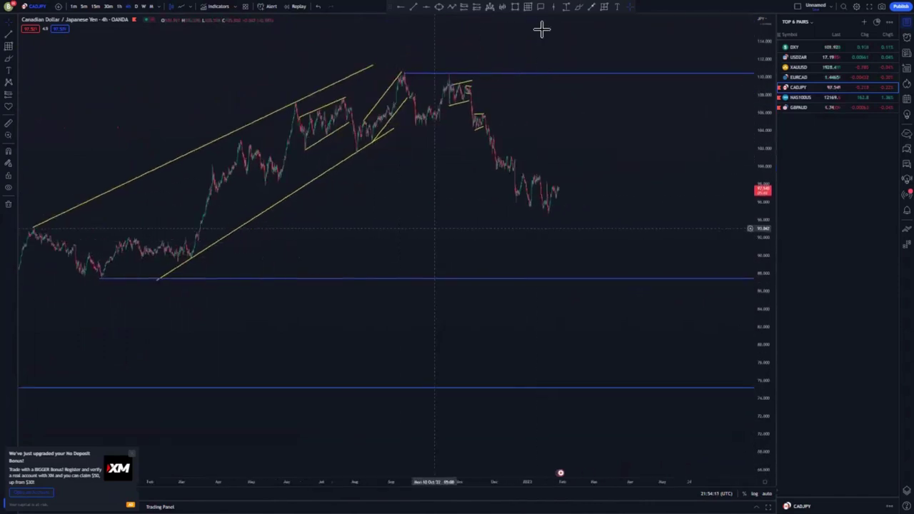
pyautogui.click(521, 186)
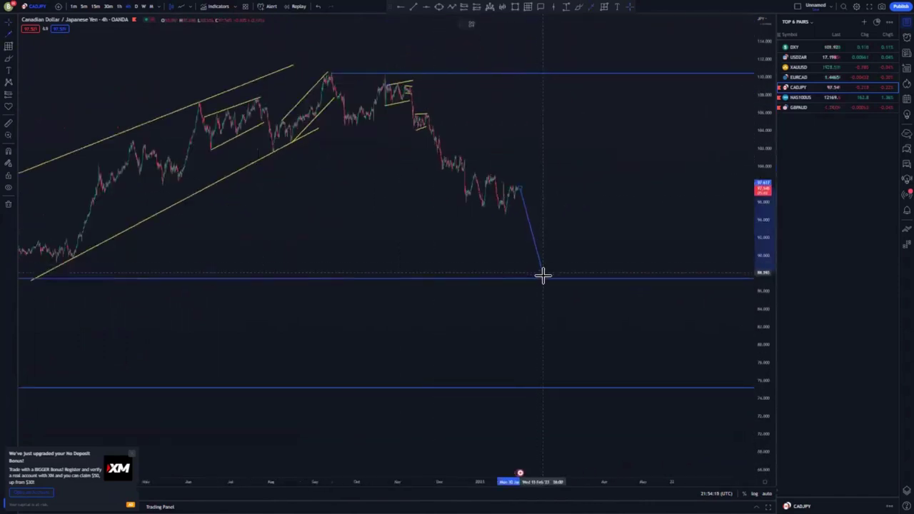
pyautogui.click(543, 276)
# Circle the December 2021 low and the recent price area with the Brush, and undo both marks
pyautogui.scroll(-3, 286, 280)
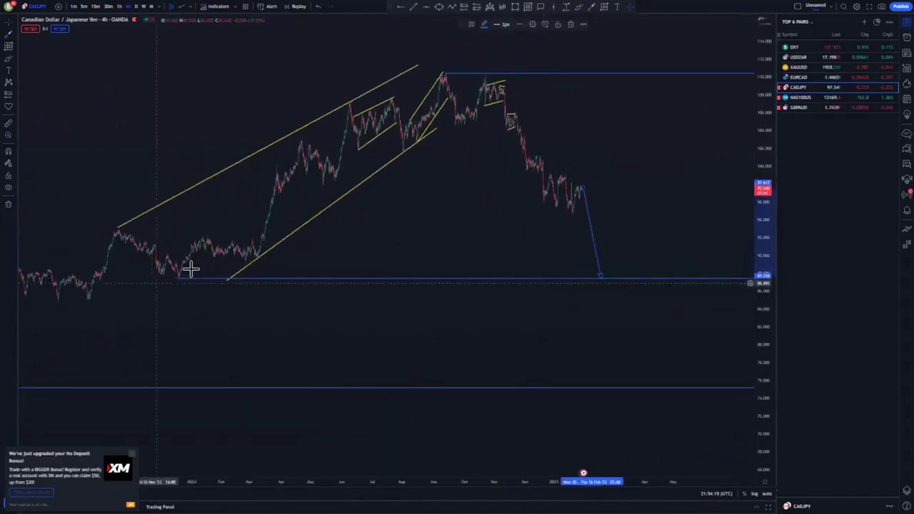
pyautogui.click(579, 6)
pyautogui.moveTo(181, 264)
pyautogui.mouseDown()
pyautogui.moveTo(178, 291)
pyautogui.moveTo(179, 264)
pyautogui.mouseUp()
pyautogui.moveTo(584, 175)
pyautogui.mouseDown()
pyautogui.moveTo(574, 170)
pyautogui.moveTo(559, 218)
pyautogui.moveTo(545, 167)
pyautogui.mouseUp()
pyautogui.click(318, 7)
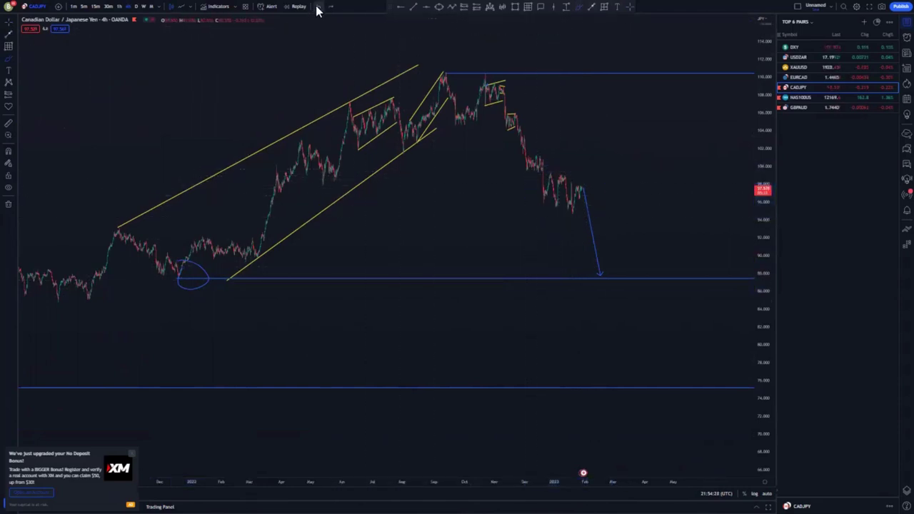
pyautogui.click(318, 8)
# Switch the CADJPY chart to the 1-hour timeframe and delete the stray Brush stroke
pyautogui.scroll(6, 390, 127)
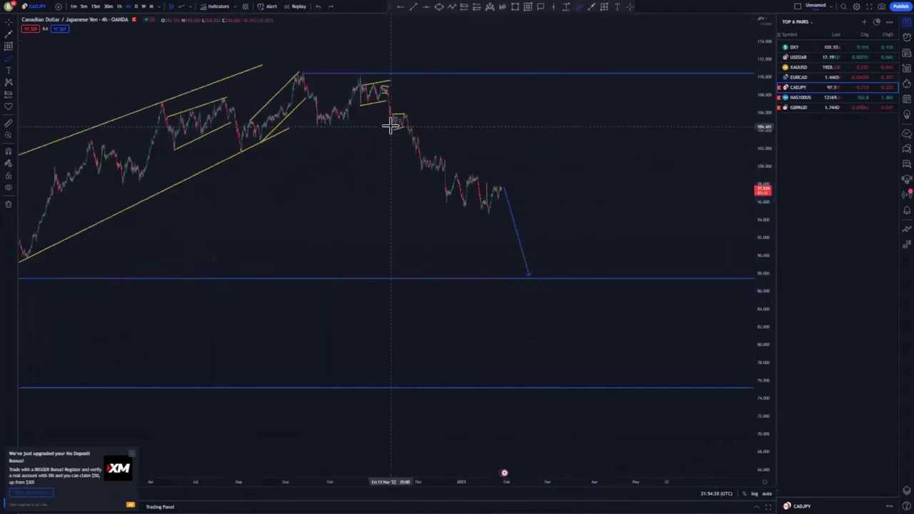
pyautogui.click(118, 7)
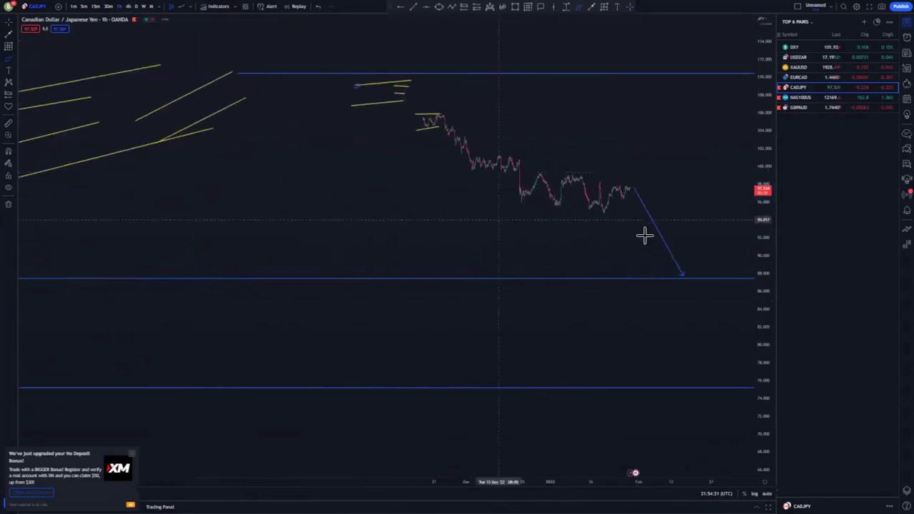
pyautogui.moveTo(756, 297); pyautogui.dragTo(756, 147)
pyautogui.moveTo(420, 172); pyautogui.dragTo(407, 276)
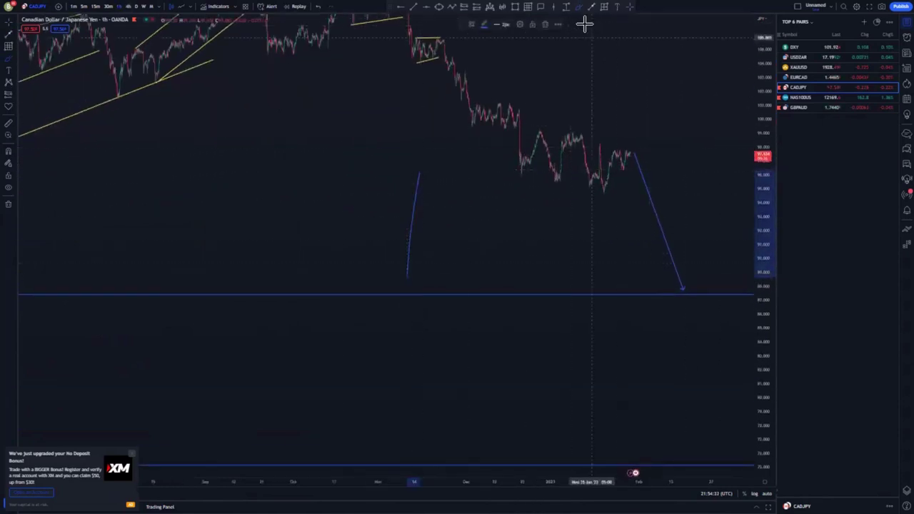
pyautogui.press('Delete')
# Refit the mid-November consolidation lines to the swings, extending the upper line to 22 November at about 105.8 and starting the lower at about 104.1
pyautogui.moveTo(548, 103); pyautogui.dragTo(525, 176)
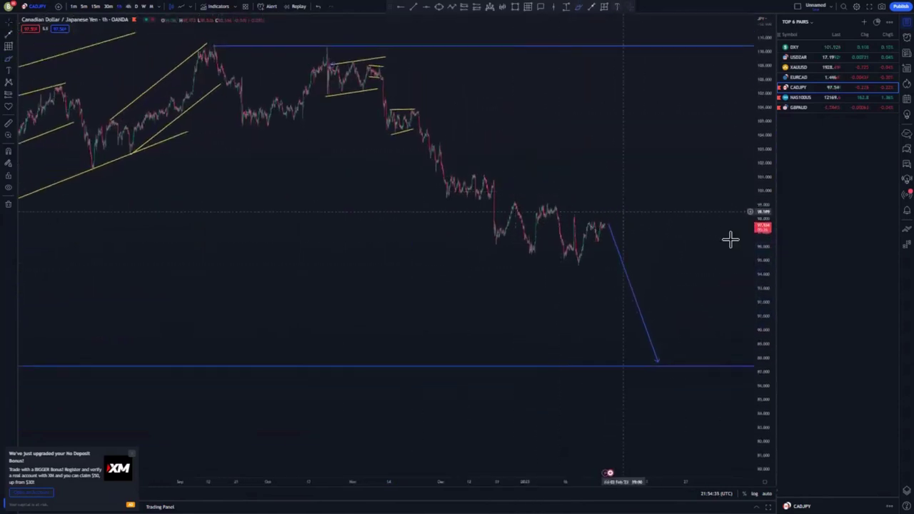
pyautogui.scroll(3, 731, 238)
pyautogui.moveTo(771, 263); pyautogui.dragTo(770, 115)
pyautogui.moveTo(387, 203); pyautogui.dragTo(517, 281)
pyautogui.scroll(5, 361, 236)
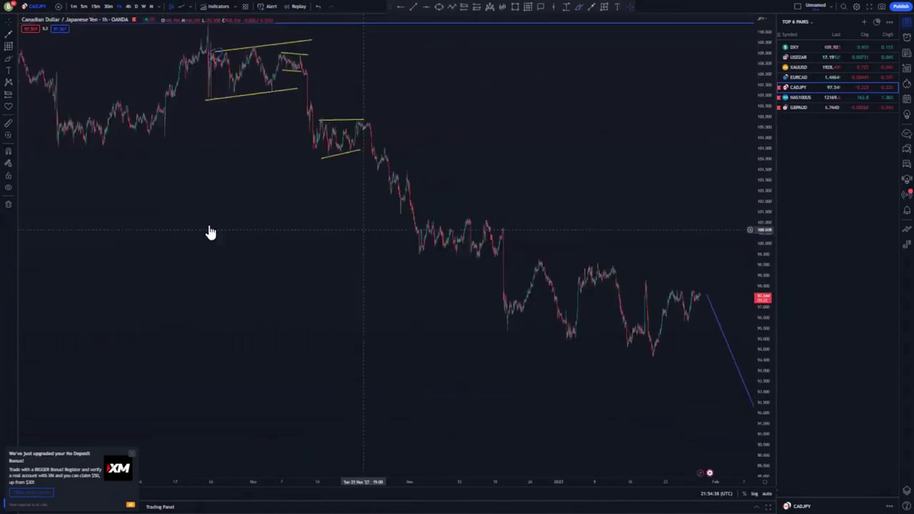
pyautogui.moveTo(210, 230); pyautogui.dragTo(362, 205)
pyautogui.scroll(3, 362, 203)
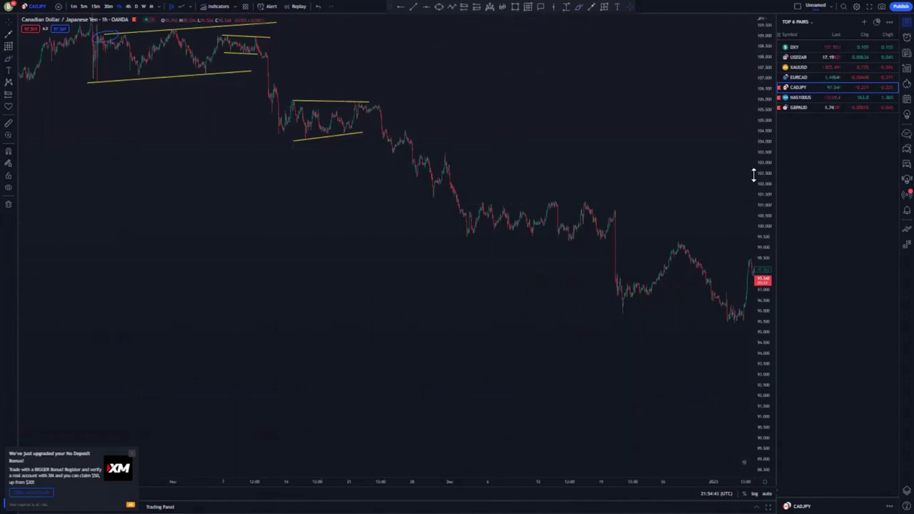
pyautogui.moveTo(754, 175); pyautogui.dragTo(755, 96)
pyautogui.moveTo(400, 200); pyautogui.dragTo(386, 292)
pyautogui.scroll(3, 363, 272)
pyautogui.moveTo(79, 216); pyautogui.dragTo(283, 224)
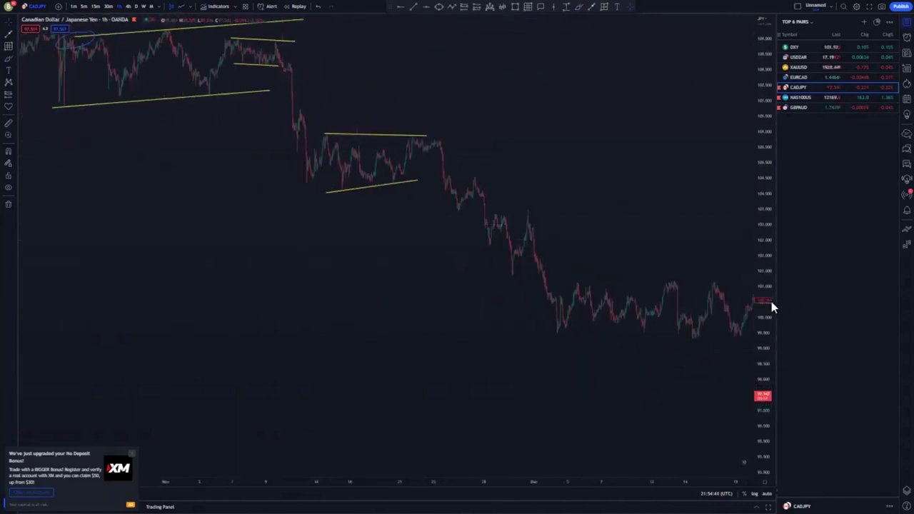
pyautogui.moveTo(768, 303); pyautogui.dragTo(766, 161)
pyautogui.scroll(3, 467, 241)
pyautogui.moveTo(136, 213); pyautogui.dragTo(152, 244)
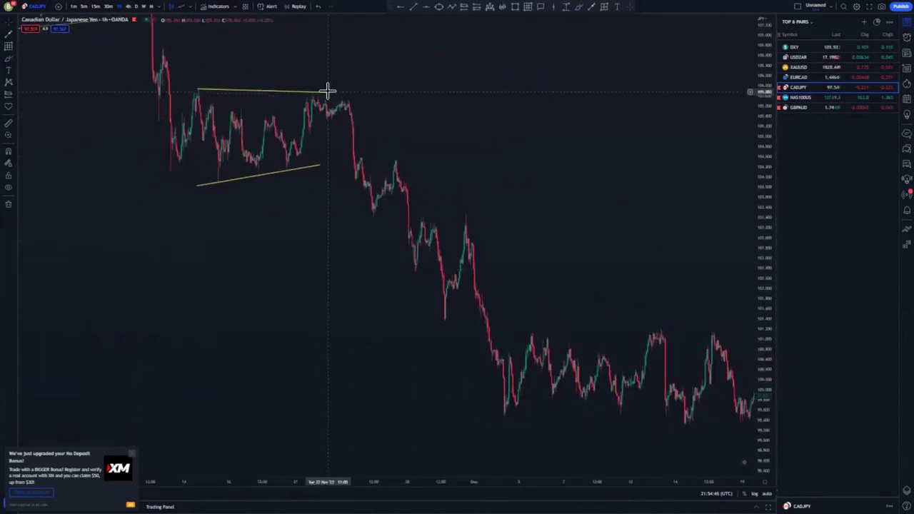
pyautogui.moveTo(328, 90); pyautogui.dragTo(333, 95)
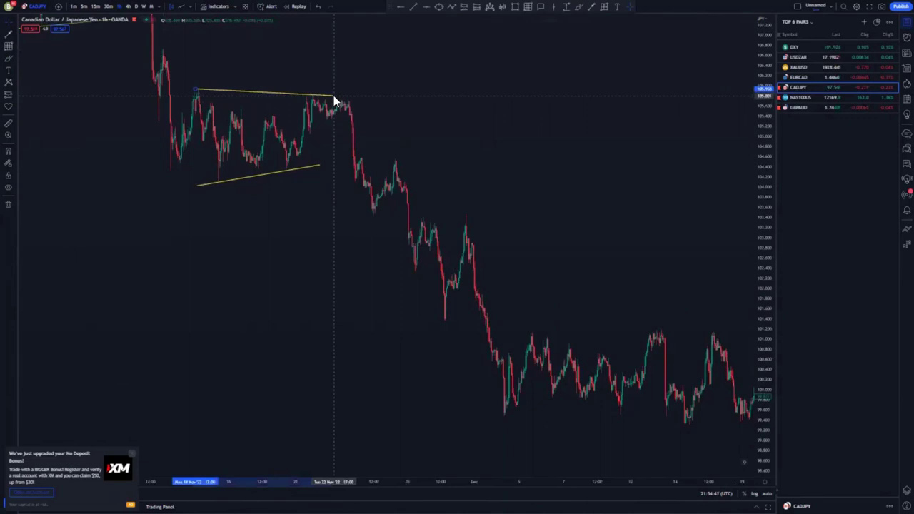
pyautogui.click(201, 186)
pyautogui.moveTo(216, 183); pyautogui.dragTo(217, 181)
pyautogui.click(292, 182)
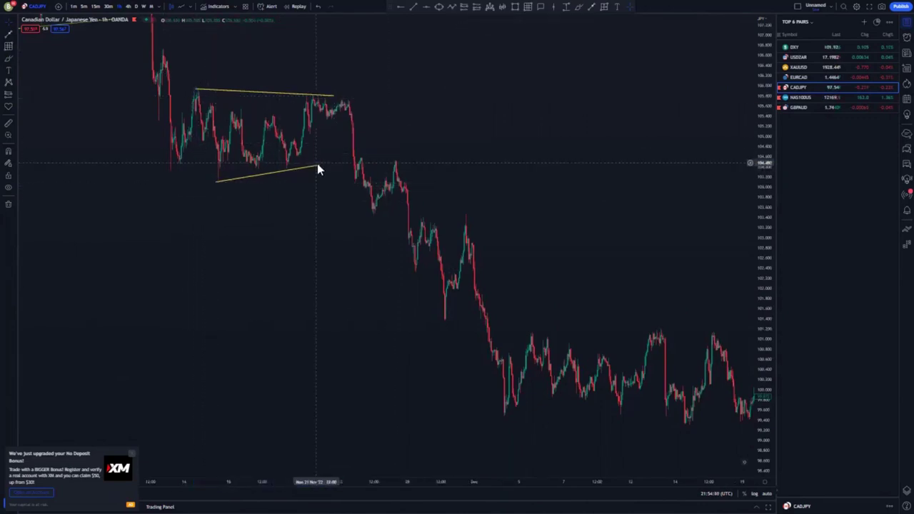
pyautogui.moveTo(319, 170); pyautogui.dragTo(325, 164)
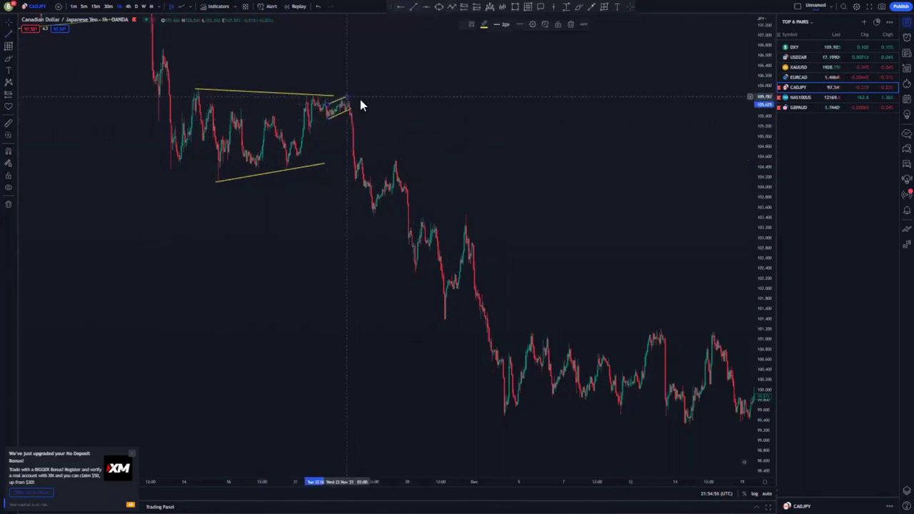
# Bracket the 24–25 November pullback with rising trend lines from about 104.2 to 104.5 above and about 103.4 to 104.0 below
pyautogui.moveTo(459, 128)
pyautogui.mouseDown()
pyautogui.moveTo(350, 121)
pyautogui.moveTo(293, 105)
pyautogui.mouseUp()
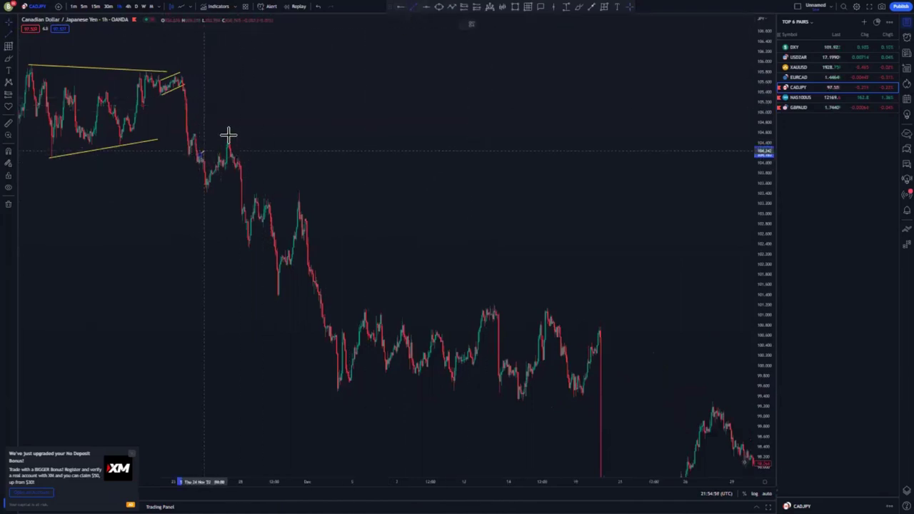
pyautogui.click(228, 135)
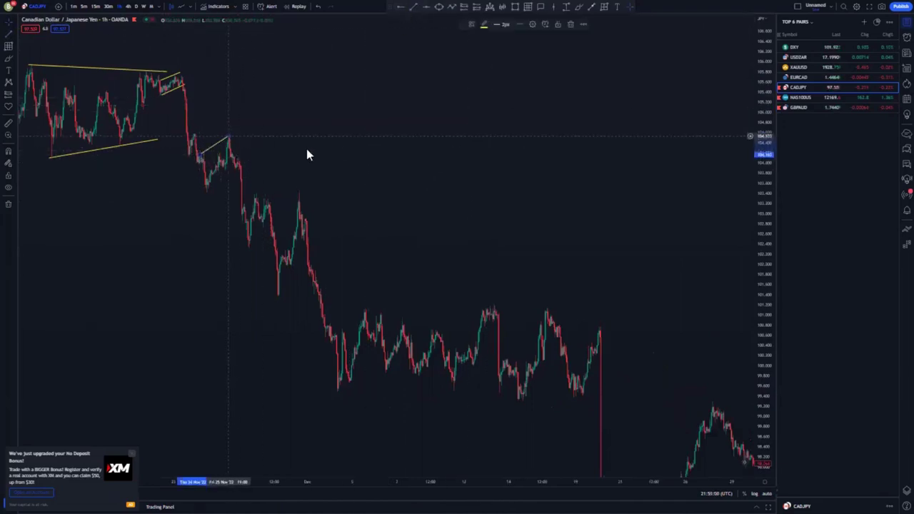
pyautogui.click(205, 191)
pyautogui.click(237, 162)
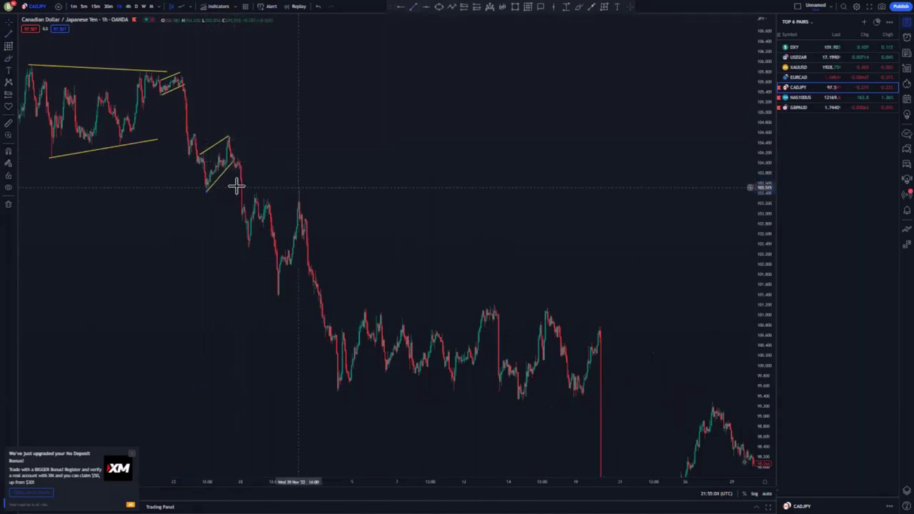
# Illustrate a short position at the late November pullback with entry near 103.8 and stop near 104.6, and delete it
pyautogui.click(462, 8)
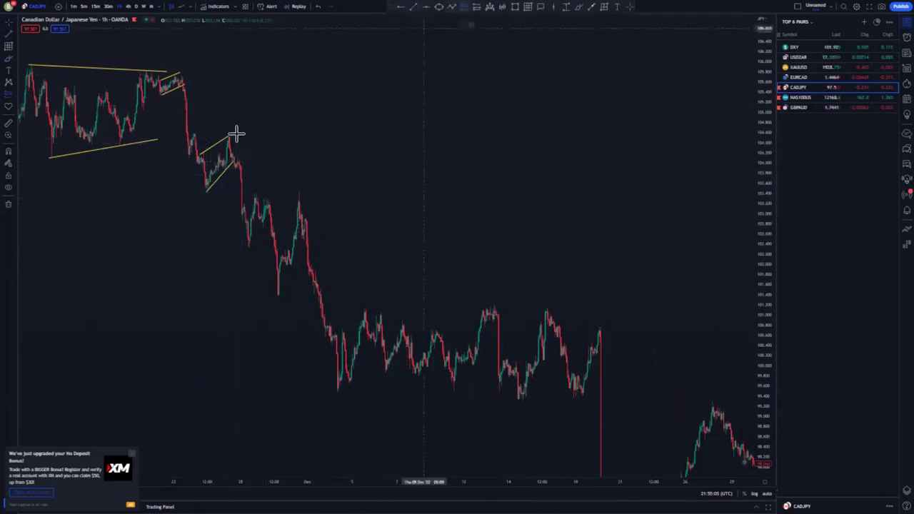
pyautogui.click(228, 169)
pyautogui.moveTo(230, 68); pyautogui.dragTo(233, 130)
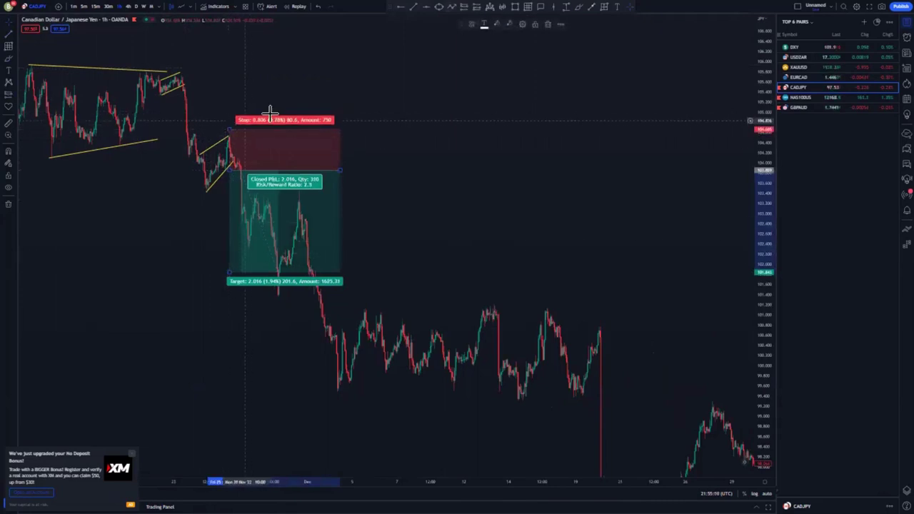
pyautogui.click(548, 24)
# Enclose the December 2022 consolidation with a lower trend line from about 99.5 to 99.2 and a flat upper line at about 101.2
pyautogui.moveTo(517, 172)
pyautogui.mouseDown()
pyautogui.moveTo(407, 216)
pyautogui.moveTo(312, 157)
pyautogui.moveTo(279, 115)
pyautogui.mouseUp()
pyautogui.scroll(1, 396, 245)
pyautogui.scroll(-5, 433, 247)
pyautogui.moveTo(477, 169); pyautogui.dragTo(422, 191)
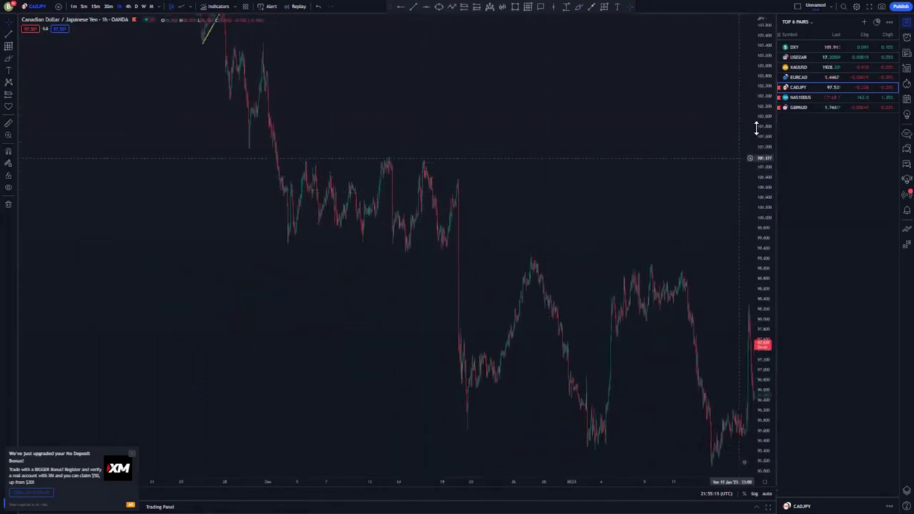
pyautogui.moveTo(759, 130); pyautogui.dragTo(754, 268)
pyautogui.scroll(1, 296, 243)
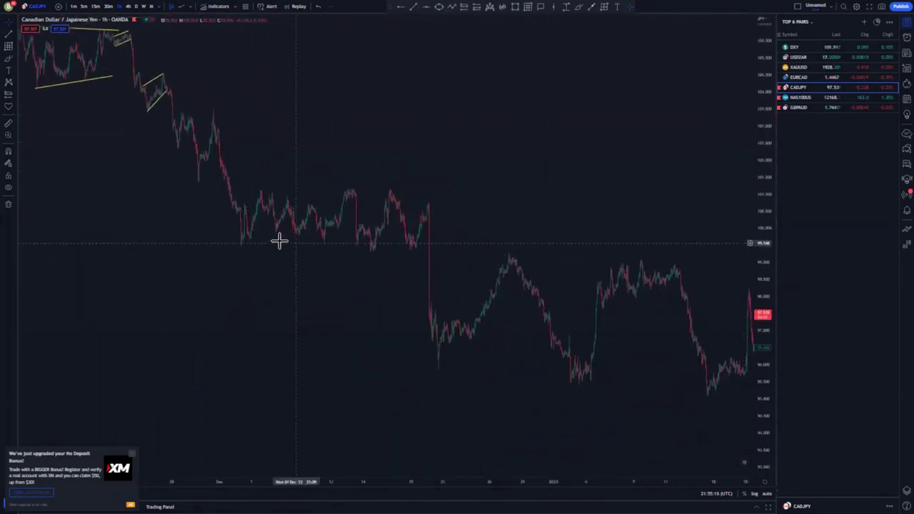
pyautogui.click(414, 7)
pyautogui.click(239, 244)
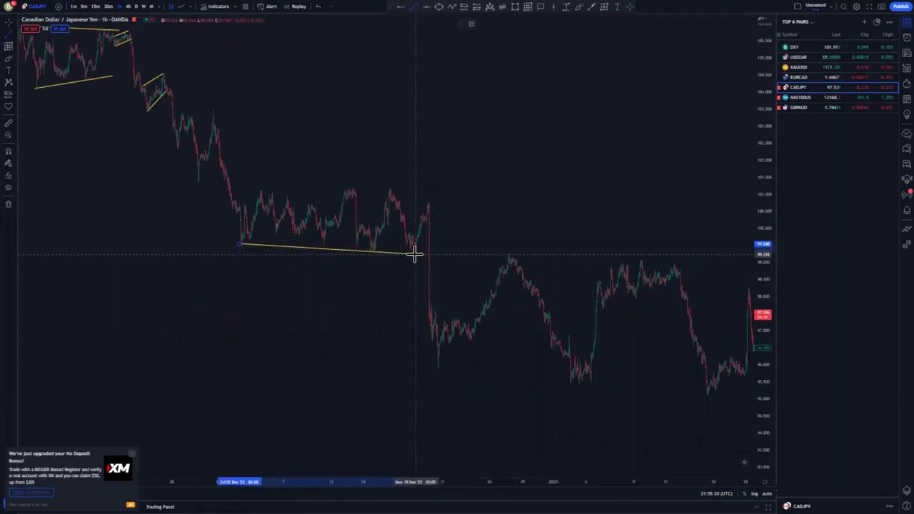
pyautogui.click(414, 254)
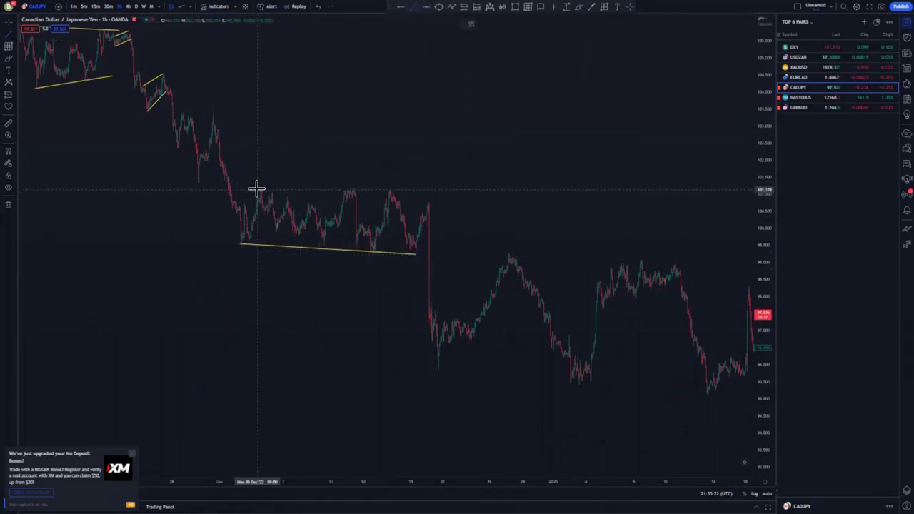
pyautogui.moveTo(259, 190); pyautogui.dragTo(423, 187)
pyautogui.click(464, 197)
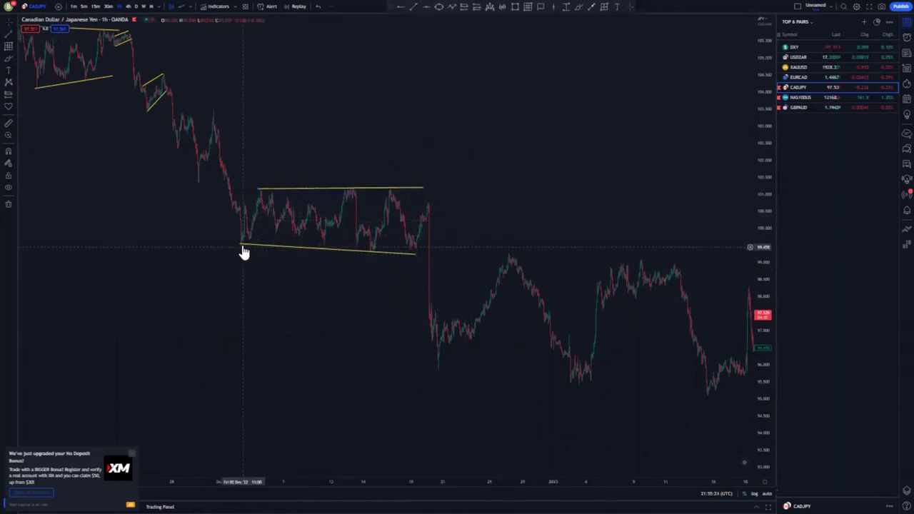
# Delete the blue arrow projecting down from the latest price
pyautogui.scroll(3, 382, 296)
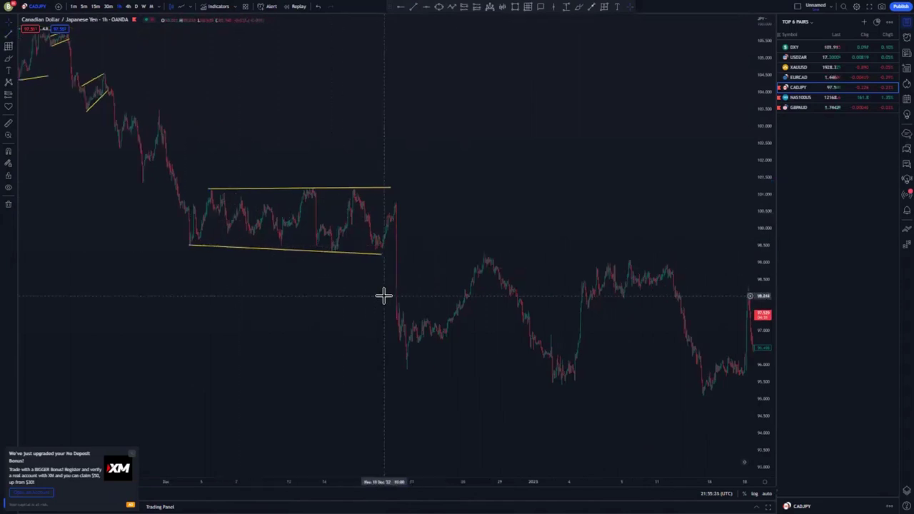
pyautogui.scroll(3, 317, 243)
pyautogui.scroll(-3, 322, 235)
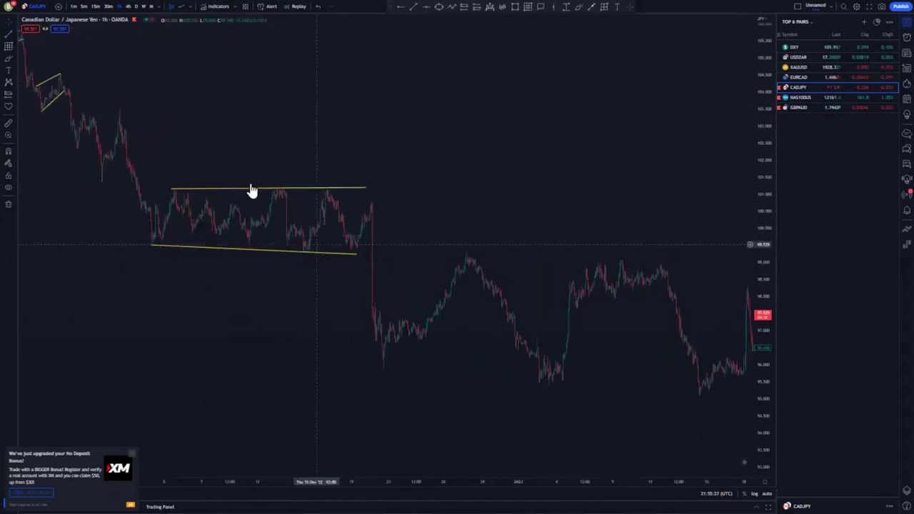
pyautogui.moveTo(409, 283); pyautogui.dragTo(213, 176)
pyautogui.scroll(-5, 464, 326)
pyautogui.moveTo(565, 320); pyautogui.dragTo(190, 290)
pyautogui.click(394, 279)
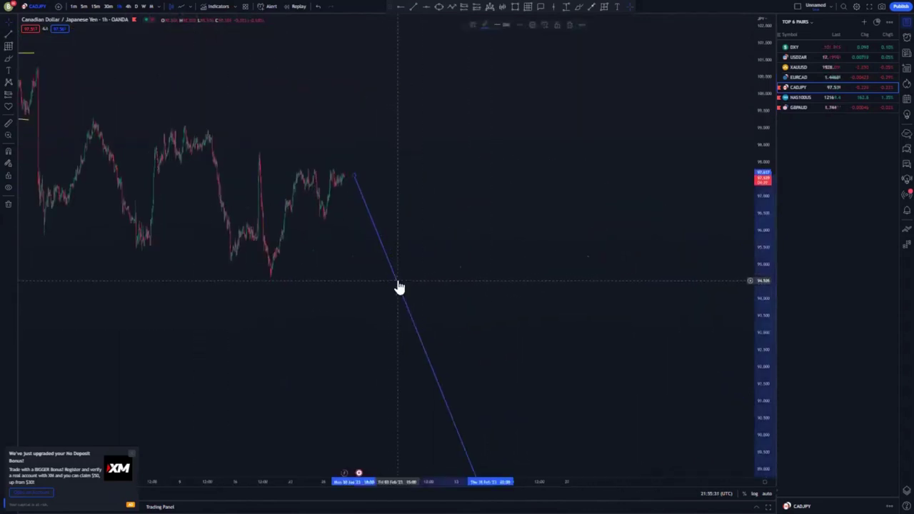
pyautogui.press('Delete')
# Enclose the late December to January range with falling lines from about 95.8 to 94.4 below and about 99.2 to 98.8 above
pyautogui.hscroll(-5, 481, 323)
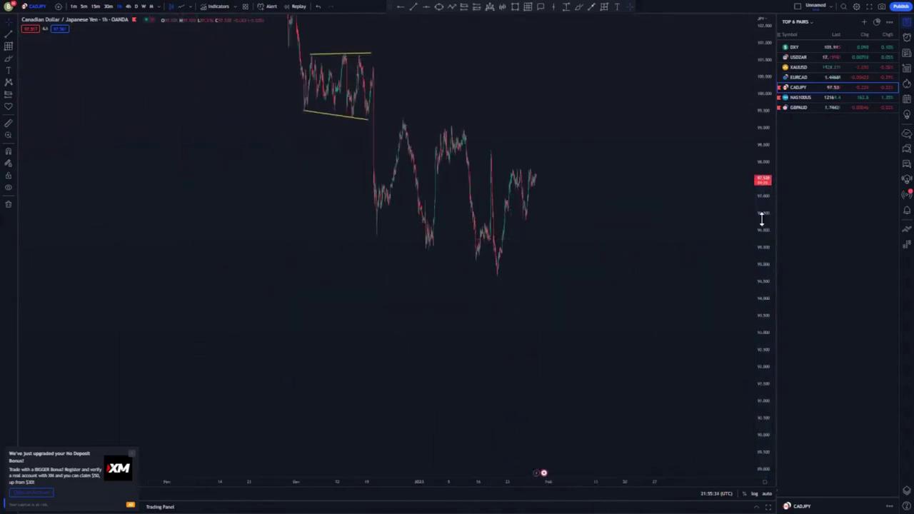
pyautogui.moveTo(762, 219); pyautogui.dragTo(762, 375)
pyautogui.scroll(1, 417, 207)
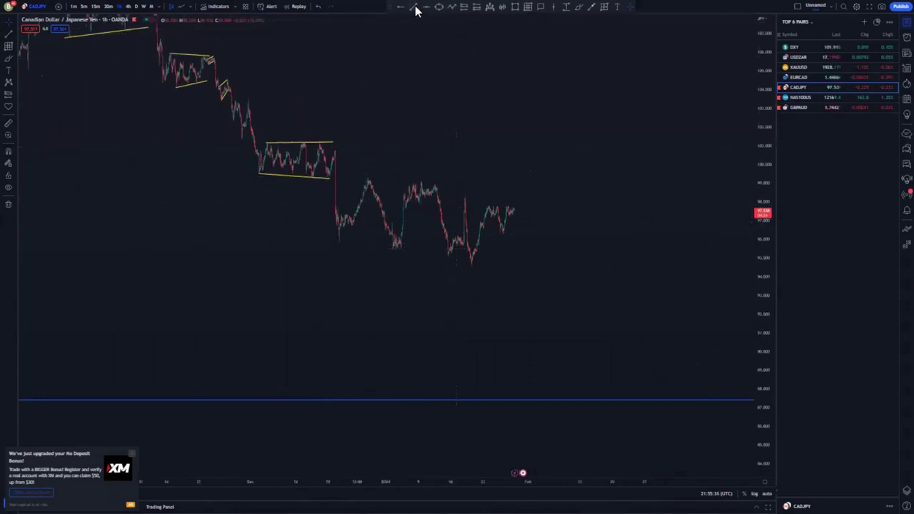
pyautogui.moveTo(353, 245); pyautogui.dragTo(503, 267)
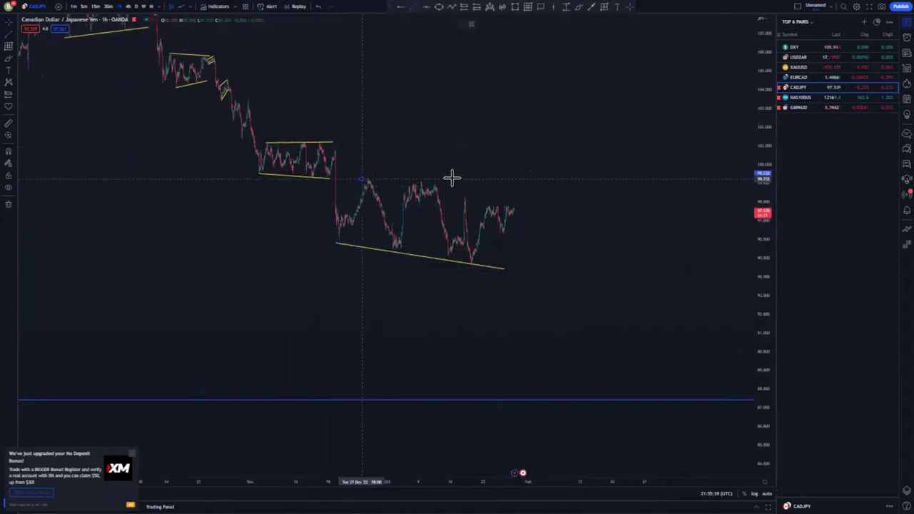
pyautogui.moveTo(451, 177); pyautogui.dragTo(537, 183)
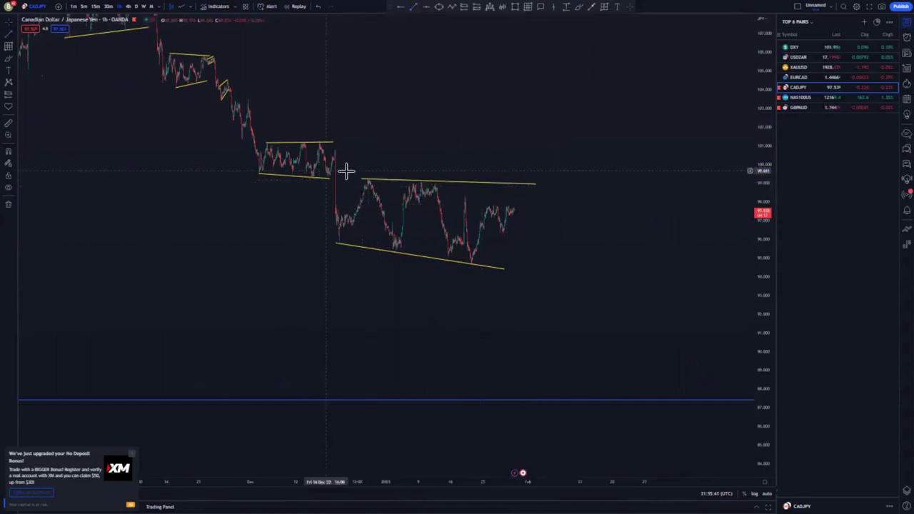
pyautogui.moveTo(362, 179); pyautogui.dragTo(367, 180)
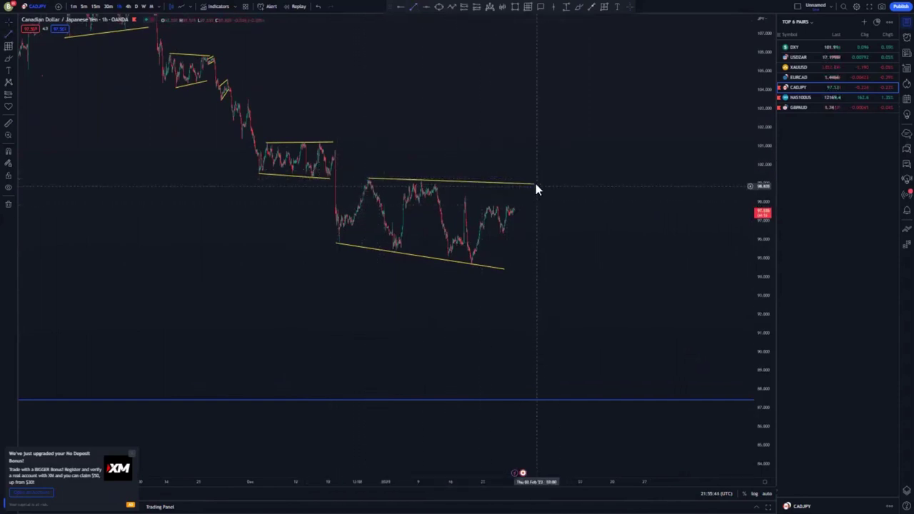
pyautogui.moveTo(536, 184); pyautogui.dragTo(539, 187)
pyautogui.click(606, 258)
# Enclose the late January rise with a rising lower line from about 94.7 to 97.4 and an upper line from about 96.6 to 98.8
pyautogui.scroll(2, 607, 258)
pyautogui.moveTo(764, 363); pyautogui.dragTo(730, 260)
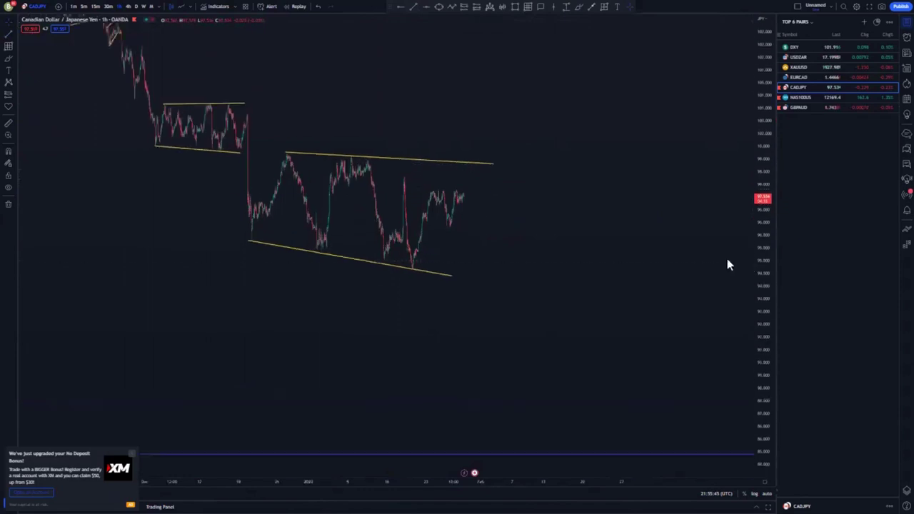
pyautogui.moveTo(402, 303); pyautogui.dragTo(417, 312)
pyautogui.scroll(5, 404, 313)
pyautogui.scroll(2, 492, 329)
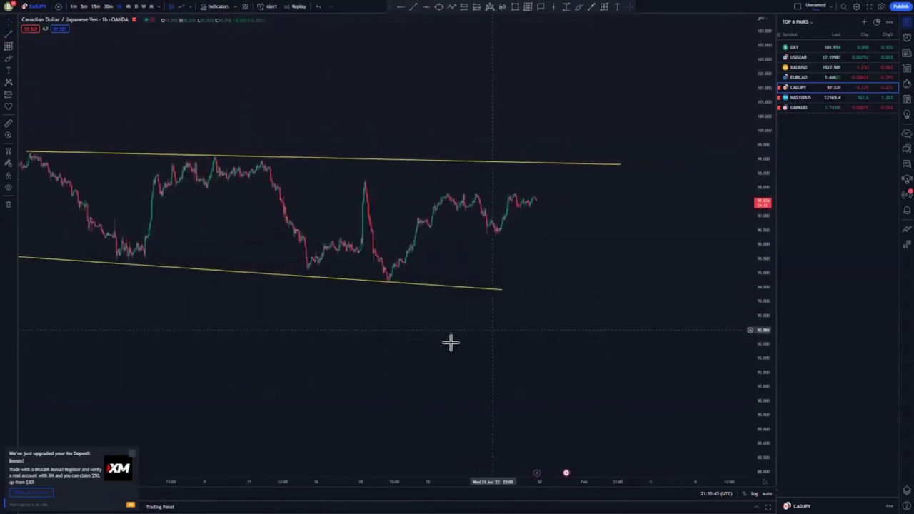
pyautogui.moveTo(755, 377); pyautogui.dragTo(592, 321)
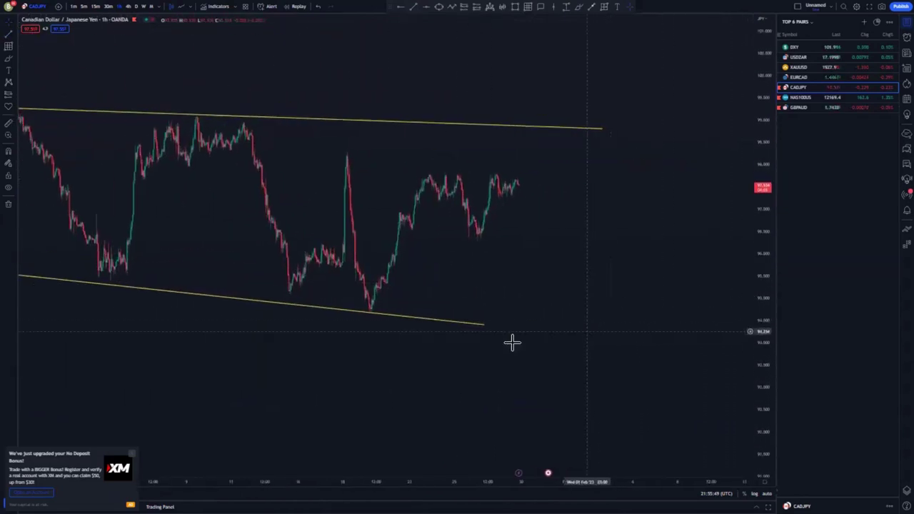
pyautogui.click(368, 313)
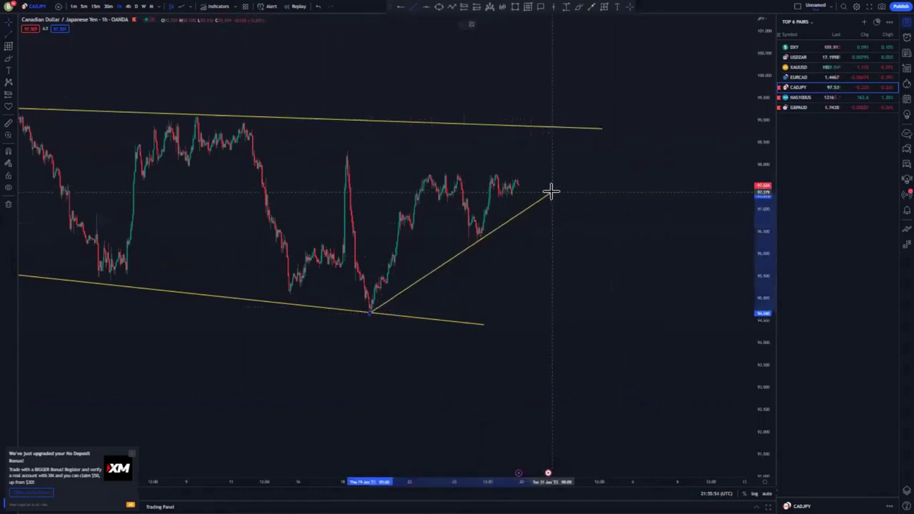
pyautogui.click(550, 192)
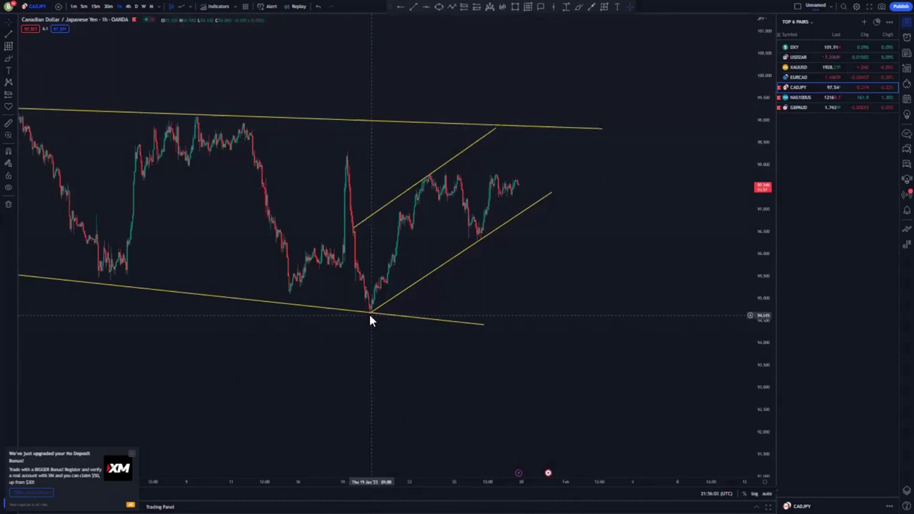
pyautogui.moveTo(371, 313); pyautogui.dragTo(371, 314)
pyautogui.click(606, 283)
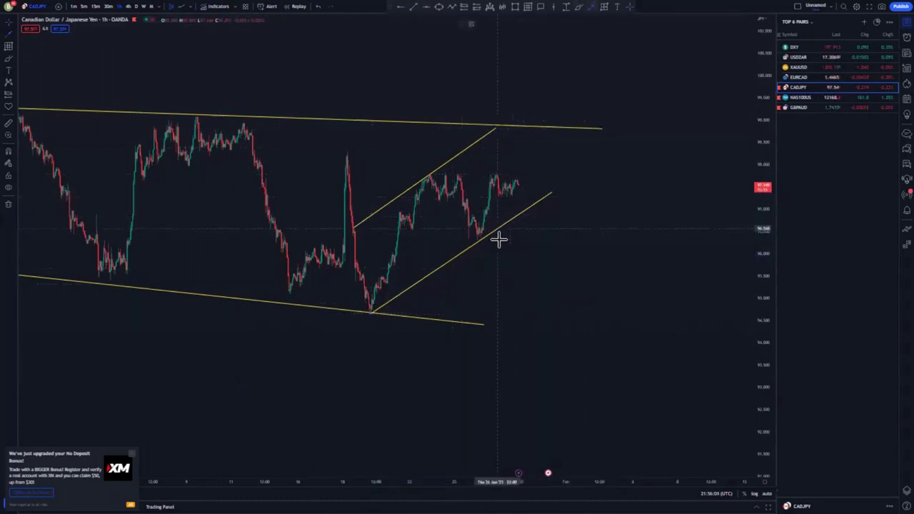
pyautogui.scroll(-6, 499, 240)
pyautogui.click(621, 212)
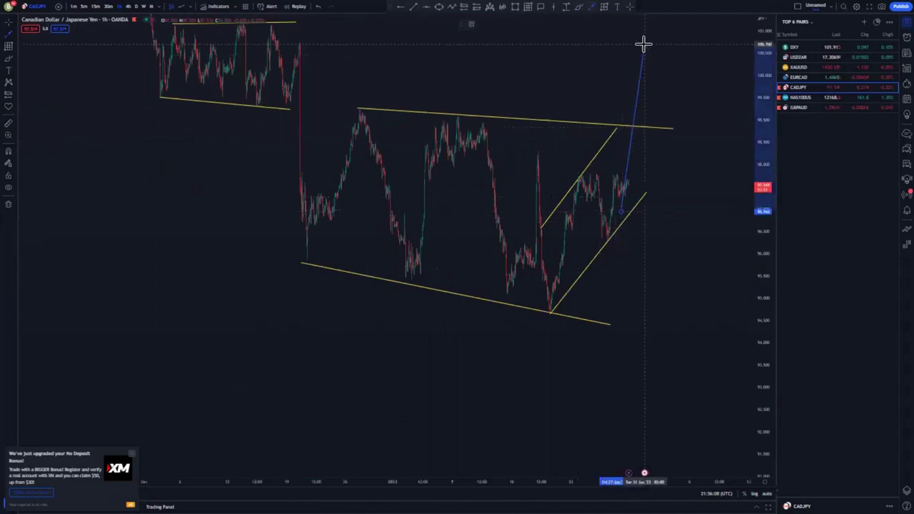
pyautogui.press('Delete')
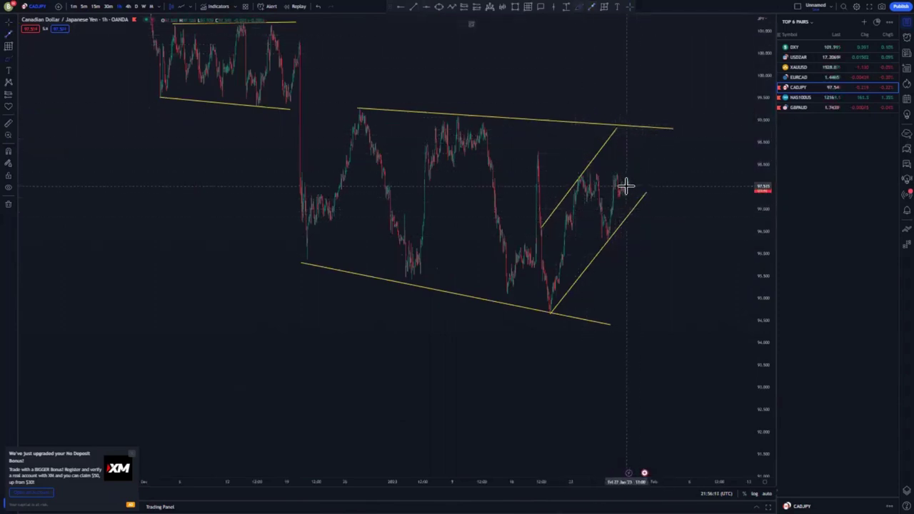
# Sketch a projected rise to the upper falling trend line and a drop to about 92.8, circling the line's two earlier touches
pyautogui.moveTo(625, 187)
pyautogui.mouseDown()
pyautogui.moveTo(634, 145)
pyautogui.moveTo(644, 154)
pyautogui.moveTo(654, 127)
pyautogui.mouseUp()
pyautogui.moveTo(359, 105); pyautogui.dragTo(369, 99)
pyautogui.moveTo(458, 108); pyautogui.dragTo(472, 106)
pyautogui.moveTo(654, 127)
pyautogui.mouseDown()
pyautogui.moveTo(663, 173)
pyautogui.moveTo(664, 402)
pyautogui.mouseUp()
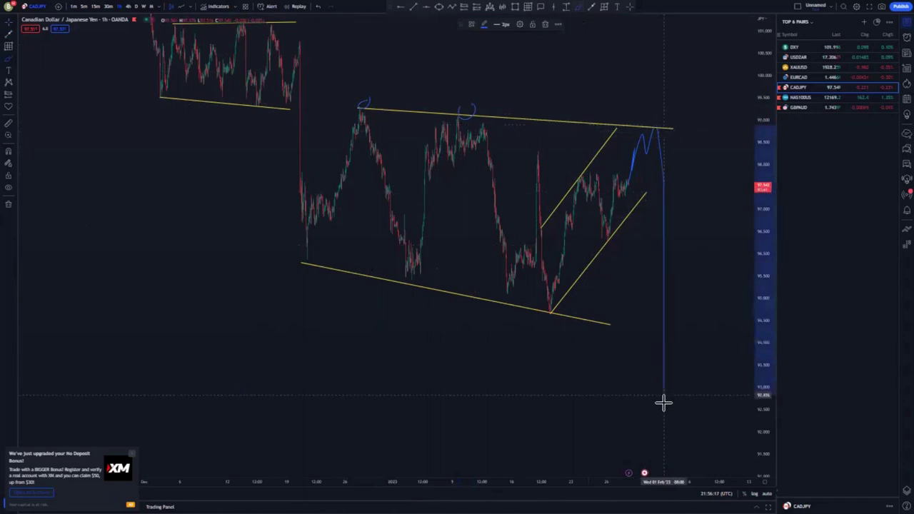
# Undo the freehand projection and the circles around the earlier highs
pyautogui.scroll(-10, 457, 352)
pyautogui.moveTo(770, 84); pyautogui.dragTo(671, 300)
pyautogui.click(318, 7)
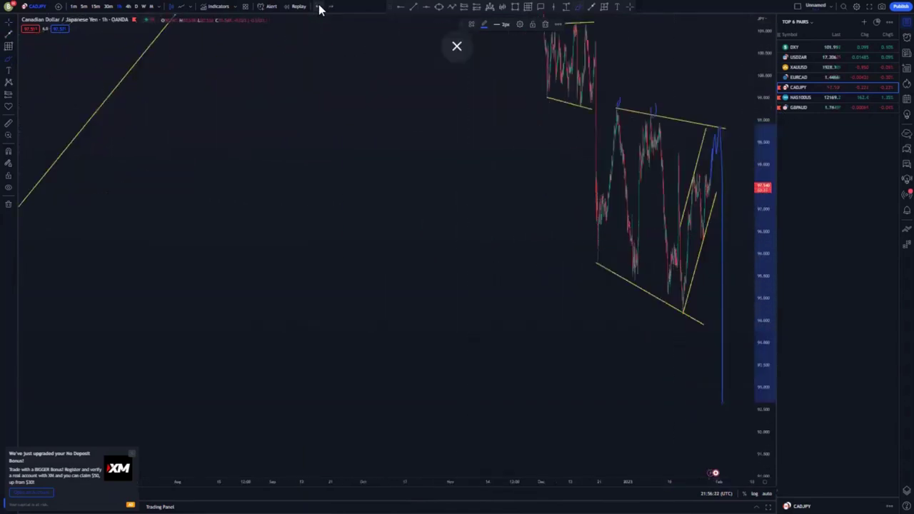
pyautogui.click(319, 7)
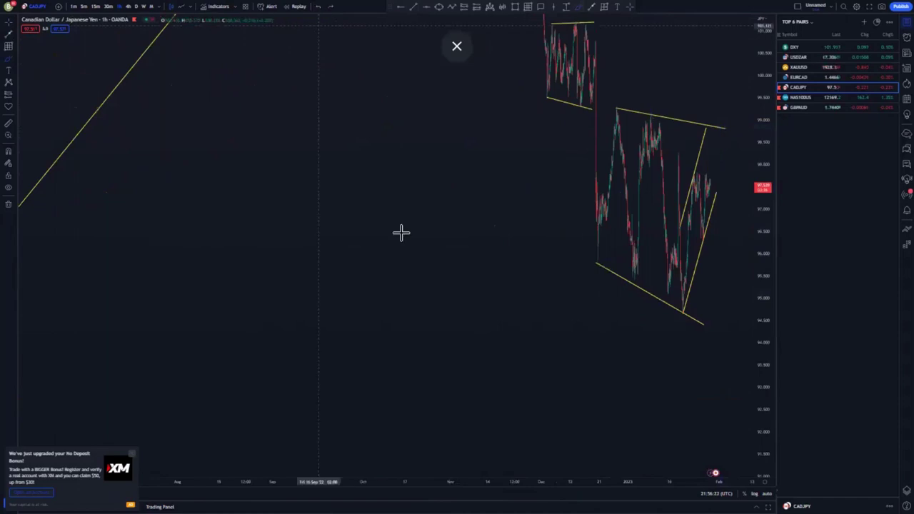
# Extend the late January rising channel's lower line to about 97.6 and its upper line to about 99.0
pyautogui.scroll(10, 426, 272)
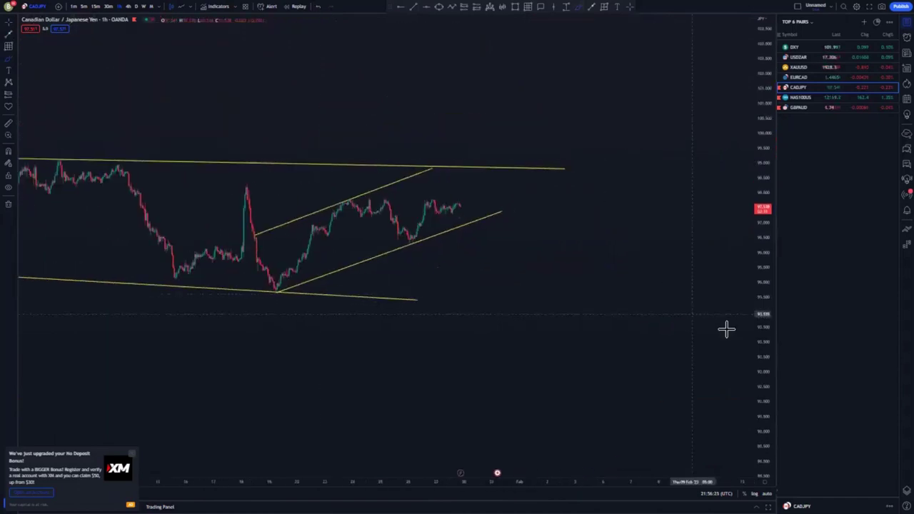
pyautogui.moveTo(759, 358); pyautogui.dragTo(759, 243)
pyautogui.scroll(2, 705, 294)
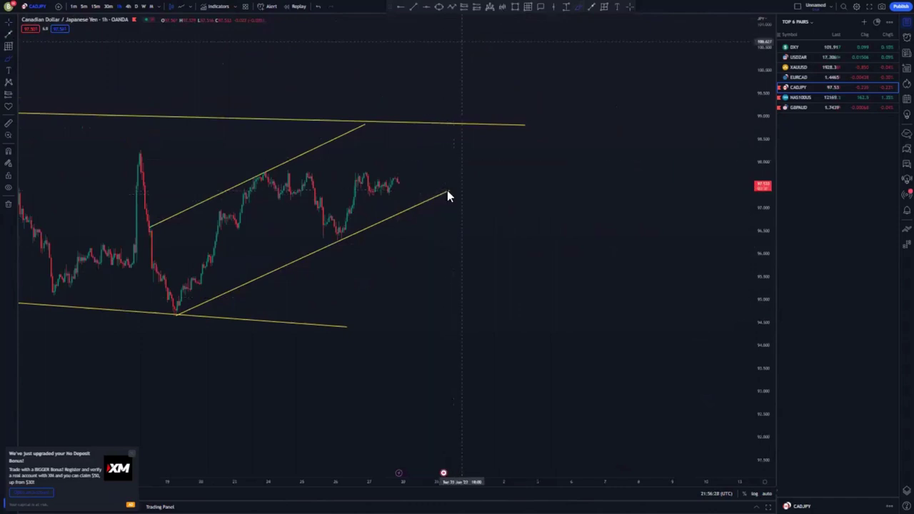
pyautogui.moveTo(448, 191); pyautogui.dragTo(469, 178)
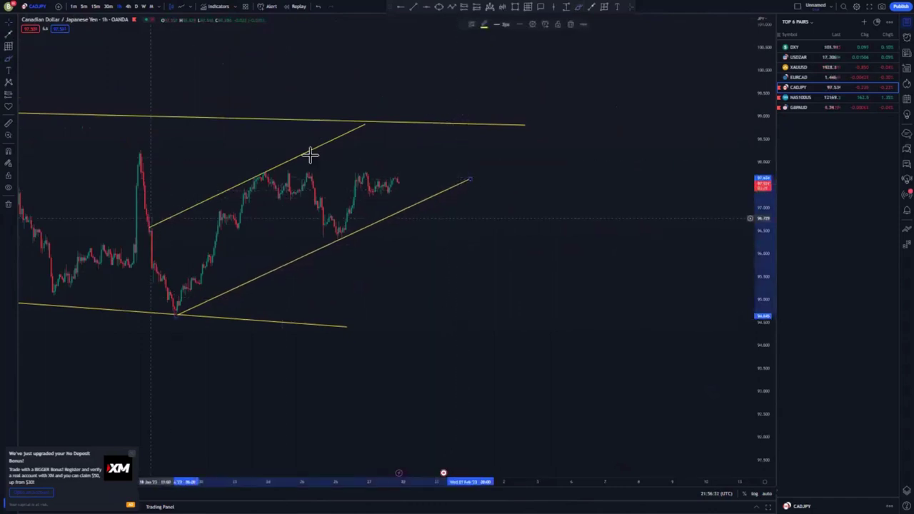
pyautogui.moveTo(364, 125); pyautogui.dragTo(384, 115)
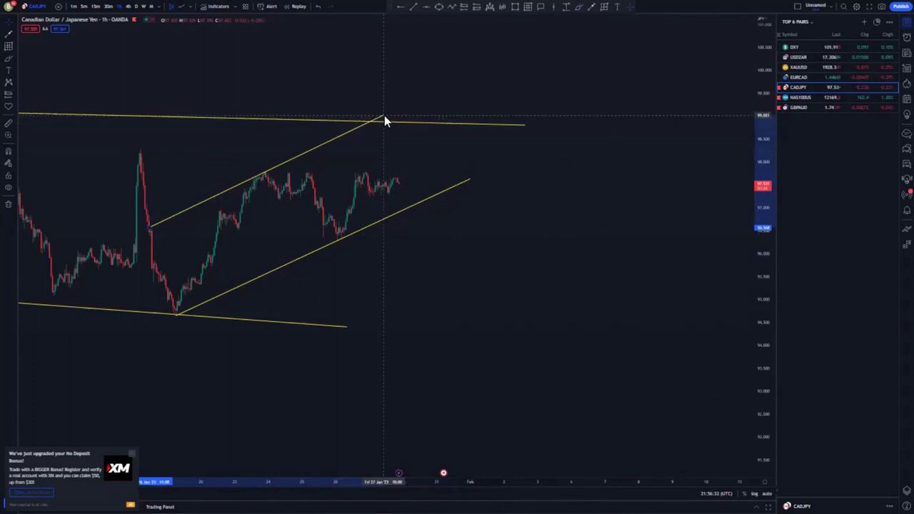
pyautogui.click(485, 203)
# Place a short position just under the upper falling trend line with its entry at about 98.77
pyautogui.moveTo(759, 200); pyautogui.dragTo(758, 240)
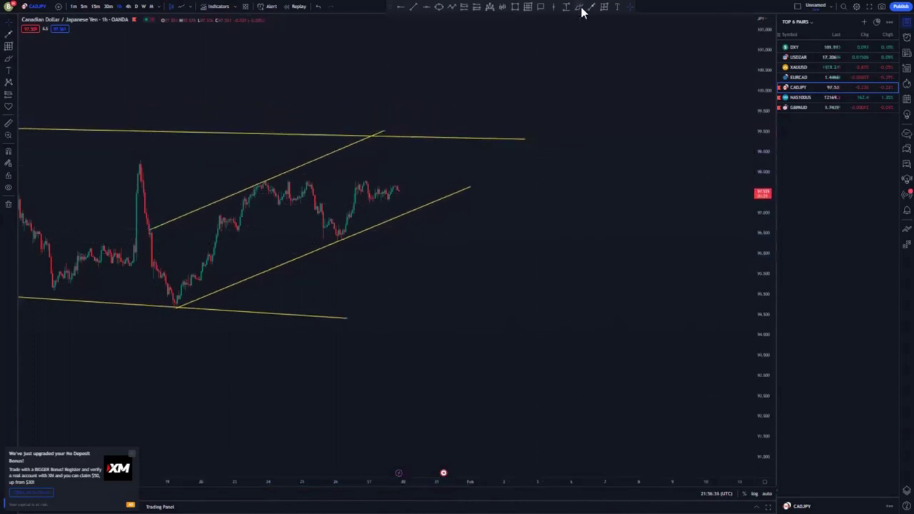
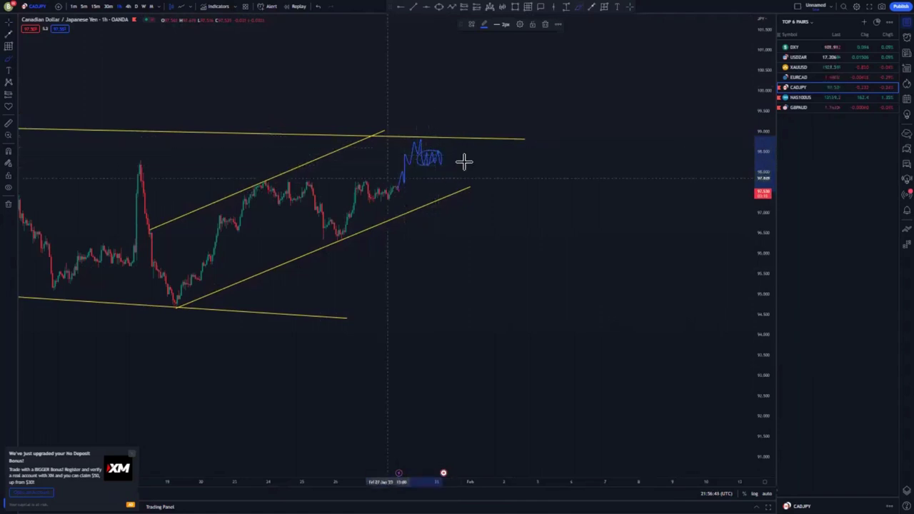
pyautogui.click(464, 7)
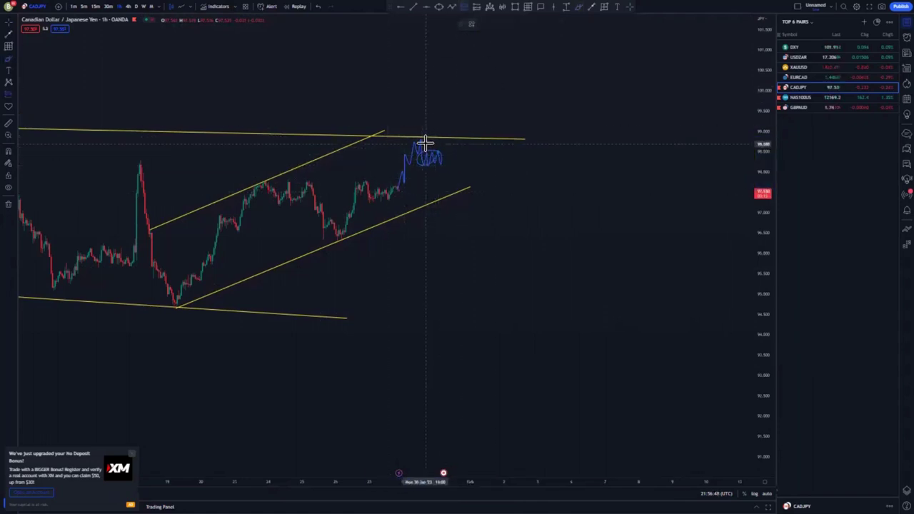
pyautogui.click(421, 140)
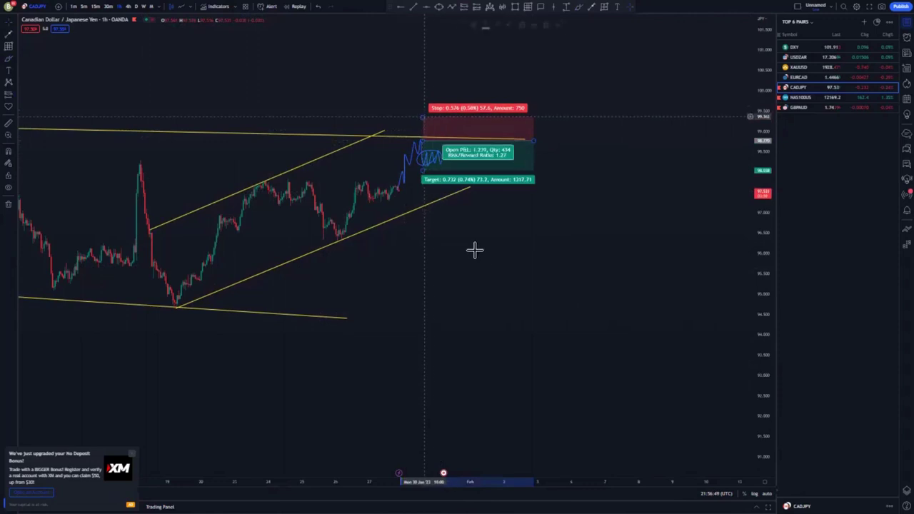
pyautogui.click(486, 275)
# Extend the lower falling trend line to about 94.1 and lower the short position's target to about 94.36
pyautogui.scroll(-5, 488, 283)
pyautogui.scroll(-3, 485, 284)
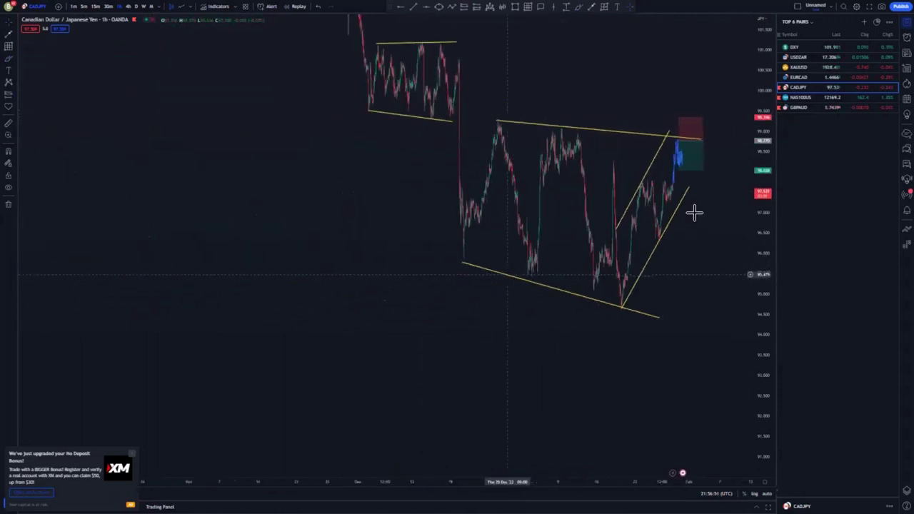
pyautogui.moveTo(694, 212); pyautogui.dragTo(571, 288)
pyautogui.click(537, 150)
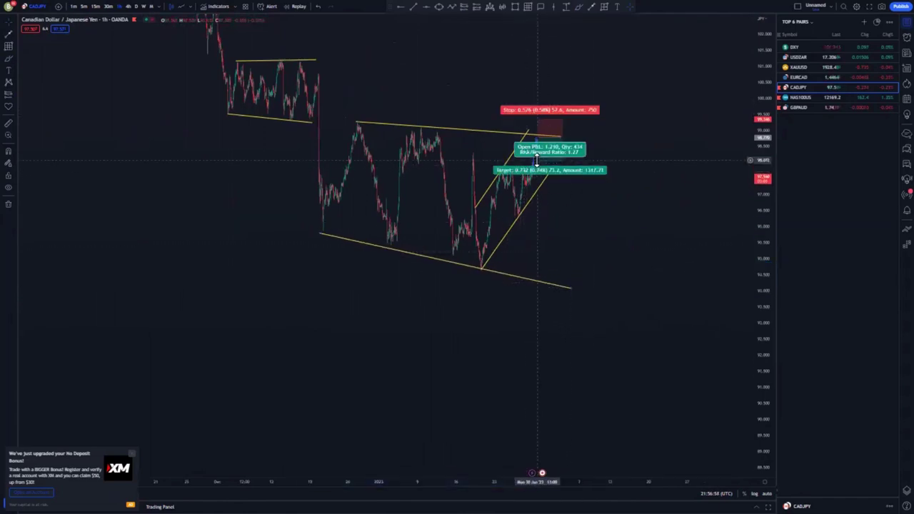
pyautogui.moveTo(538, 161); pyautogui.dragTo(539, 279)
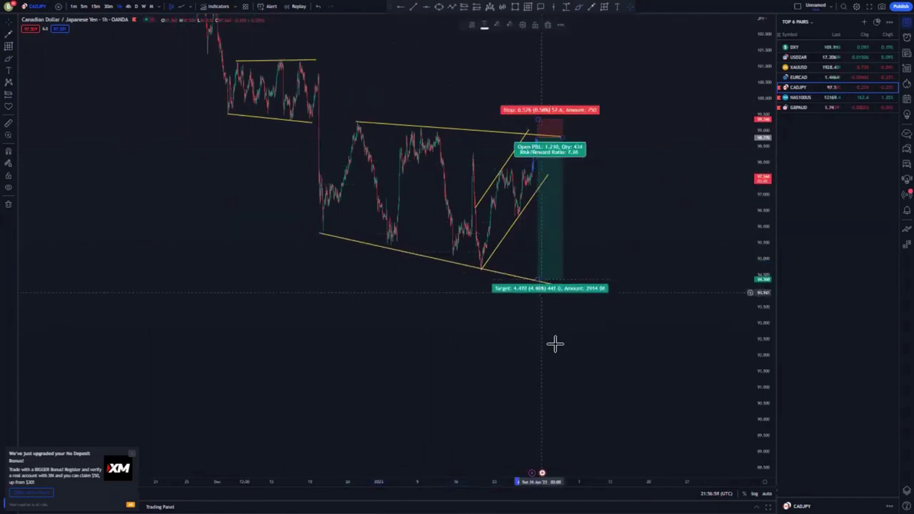
# Lower the short position's target to the blue horizontal level at about 87.36
pyautogui.moveTo(552, 343); pyautogui.dragTo(482, 310)
pyautogui.moveTo(763, 210); pyautogui.dragTo(764, 237)
pyautogui.click(472, 170)
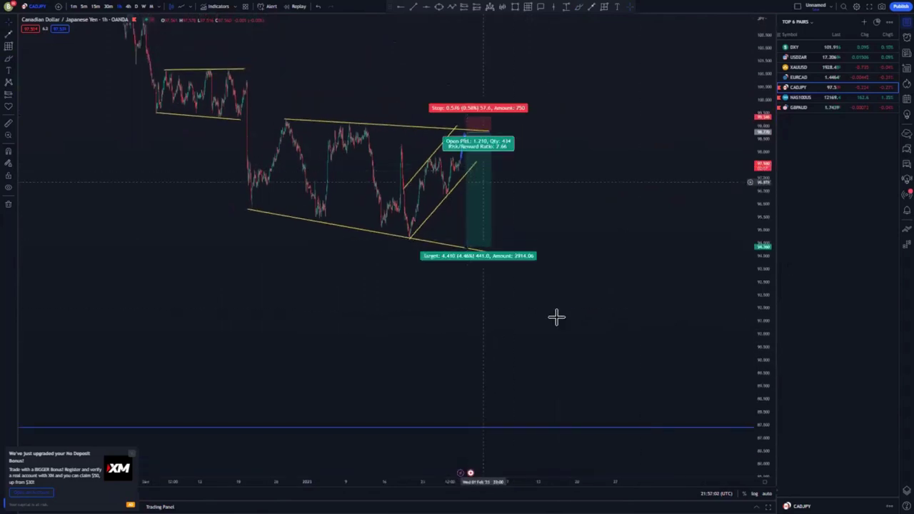
pyautogui.moveTo(469, 249); pyautogui.dragTo(477, 427)
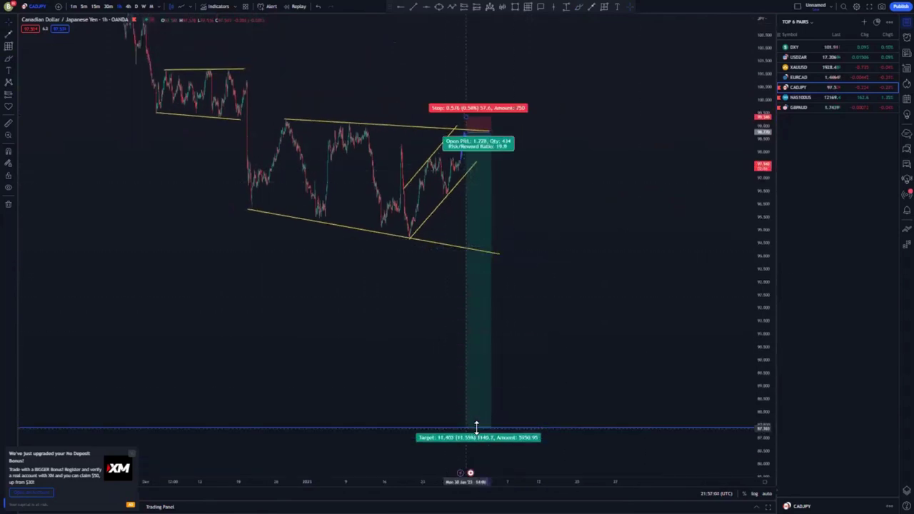
pyautogui.click(528, 396)
pyautogui.moveTo(758, 221); pyautogui.dragTo(758, 303)
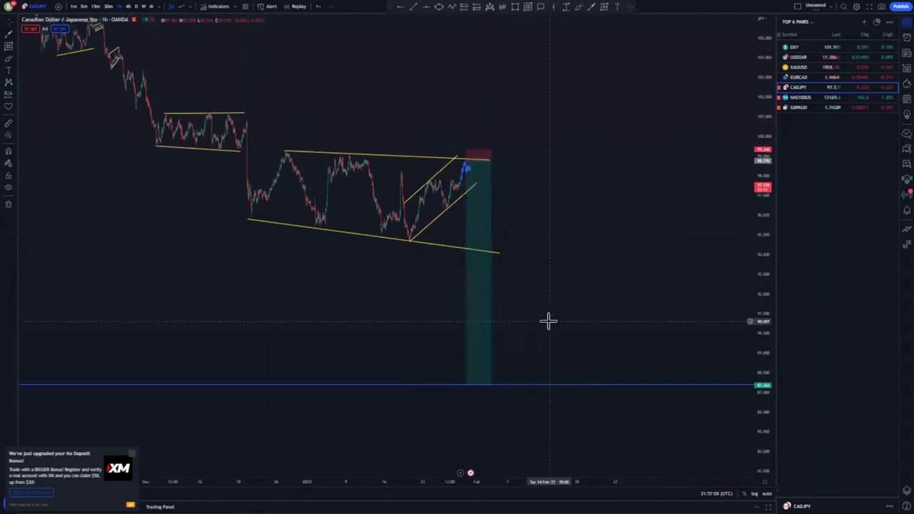
pyautogui.scroll(-3, 549, 321)
pyautogui.scroll(2, 395, 245)
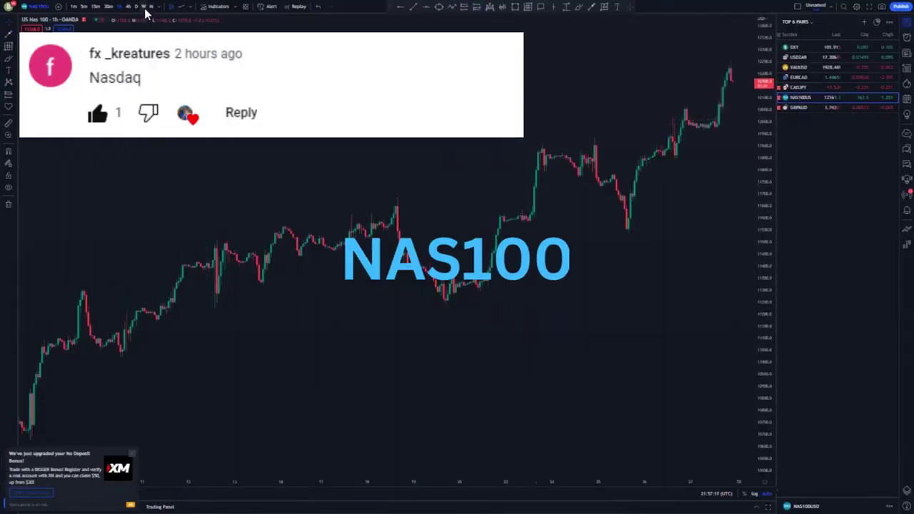
# Switch the NAS100 chart to the weekly timeframe and draw a horizontal ray from the September 2020 low at about 10,700
pyautogui.click(144, 8)
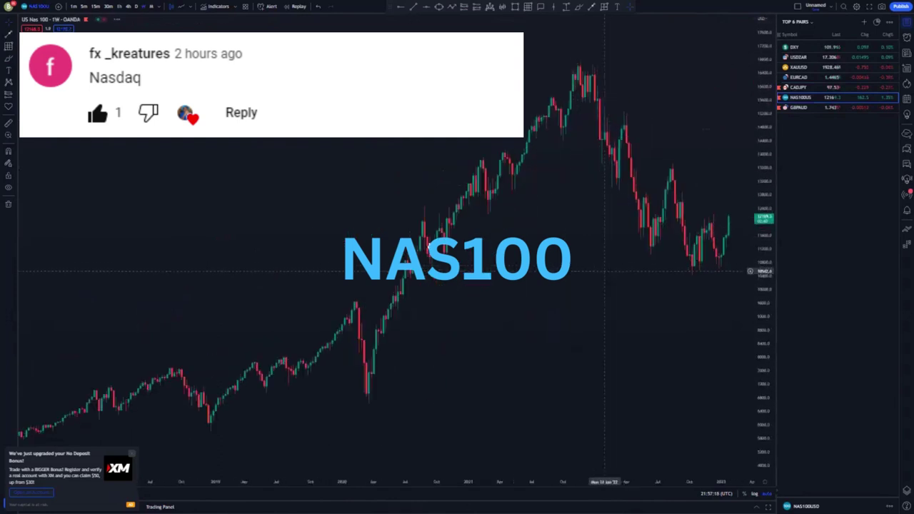
pyautogui.moveTo(604, 271); pyautogui.dragTo(443, 249)
pyautogui.moveTo(768, 141); pyautogui.dragTo(768, 217)
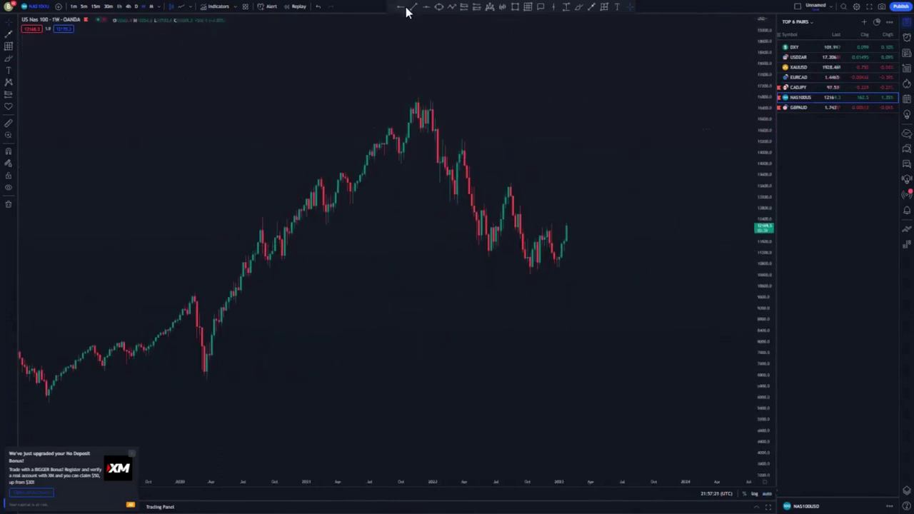
pyautogui.click(267, 265)
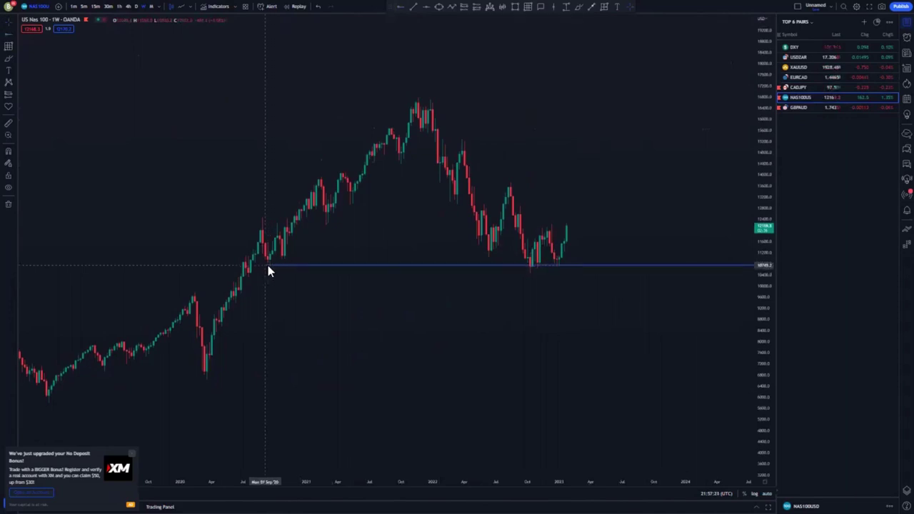
pyautogui.moveTo(267, 266)
pyautogui.mouseDown()
pyautogui.moveTo(279, 261)
pyautogui.moveTo(270, 267)
pyautogui.mouseUp()
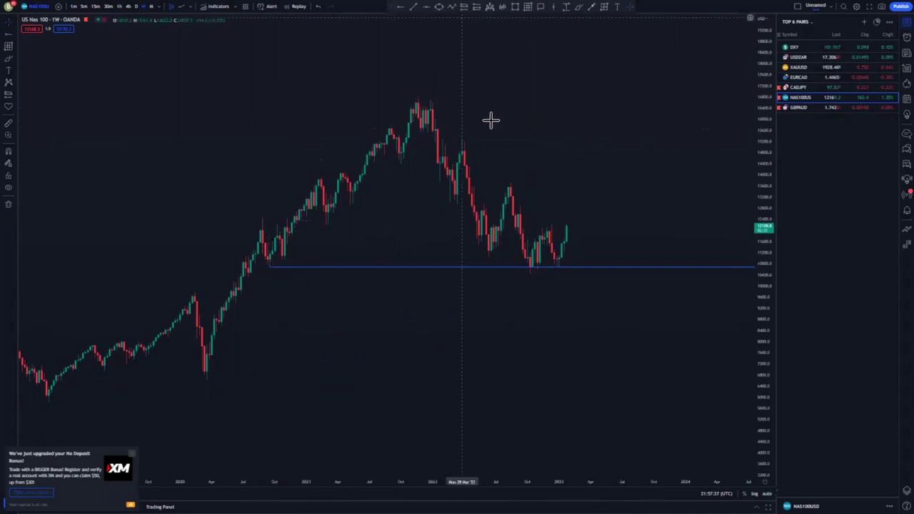
# Draw a horizontal ray from the late 2021 high at about 16,790
pyautogui.click(422, 97)
pyautogui.scroll(3, 637, 200)
pyautogui.scroll(-3, 636, 200)
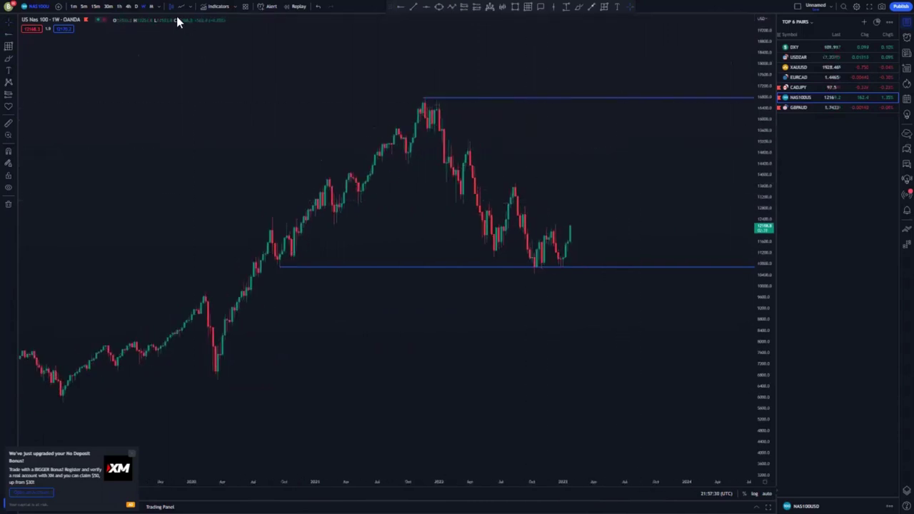
# Switch the NAS100 chart to the daily timeframe and frame the decline between the two horizontal levels
pyautogui.click(138, 7)
pyautogui.scroll(-3, 441, 259)
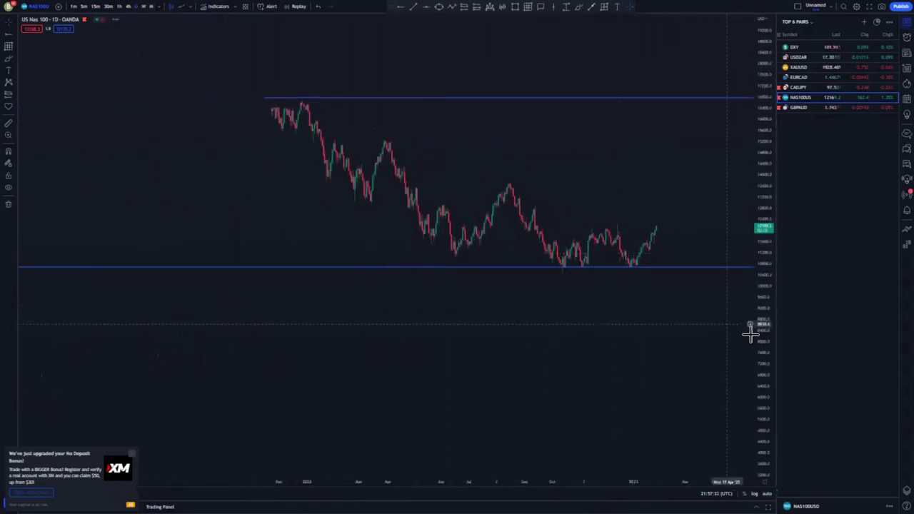
pyautogui.moveTo(763, 302); pyautogui.dragTo(763, 196)
pyautogui.scroll(-3, 637, 316)
pyautogui.scroll(2, 637, 316)
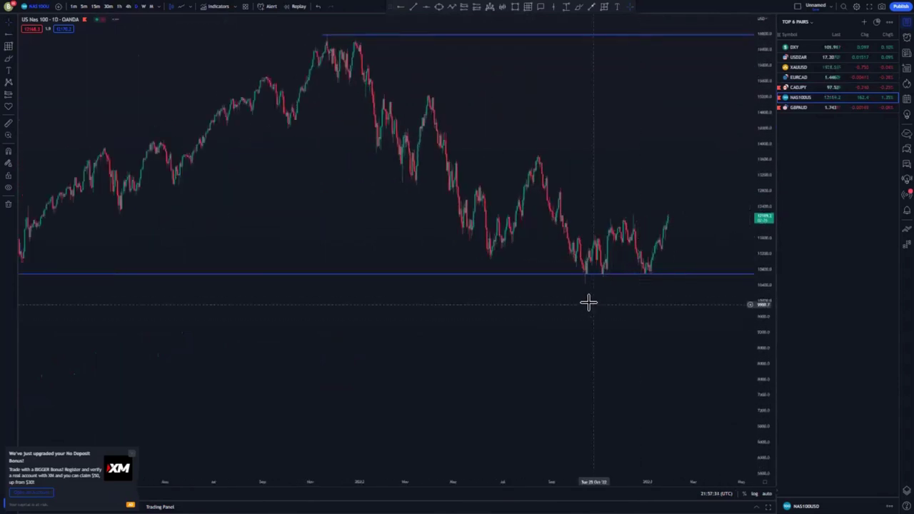
pyautogui.scroll(2, 614, 311)
pyautogui.scroll(2, 600, 312)
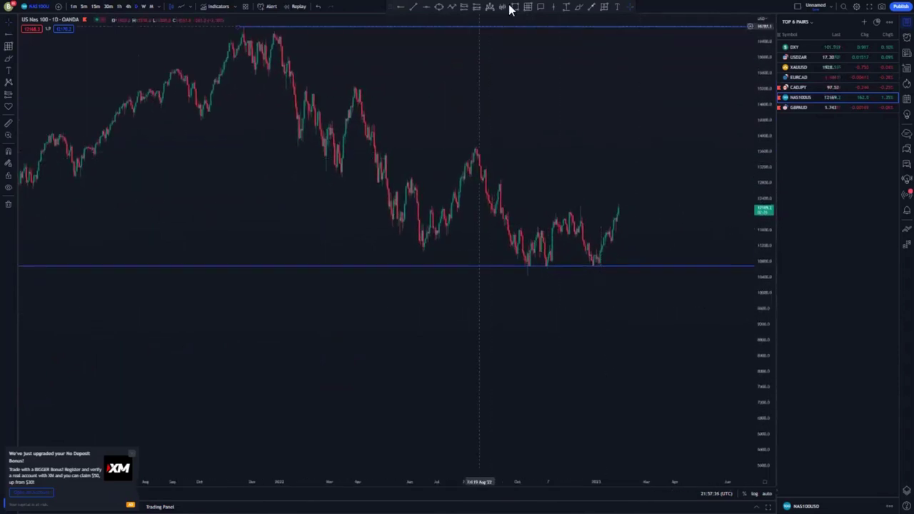
# Try boxing the October to January lows with a rectangle from about 10,790 down to 10,550, and delete it
pyautogui.click(527, 265)
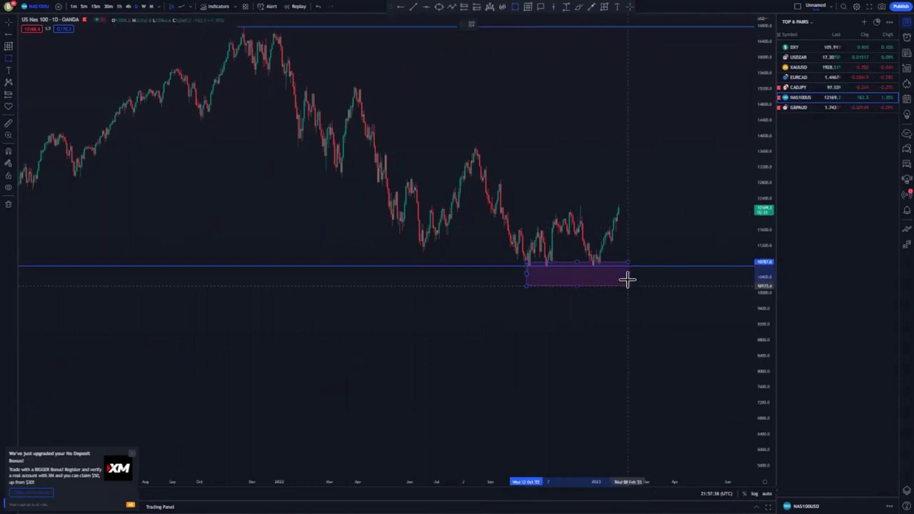
pyautogui.click(627, 272)
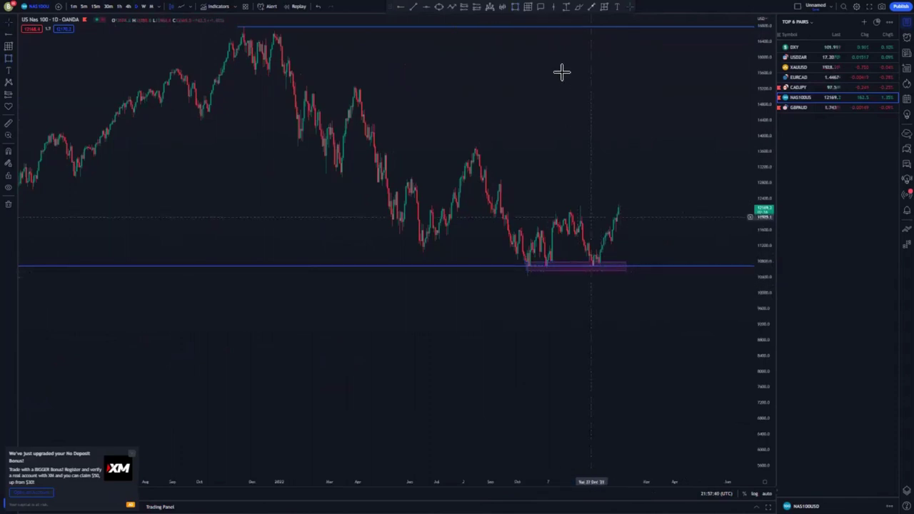
pyautogui.click(616, 270)
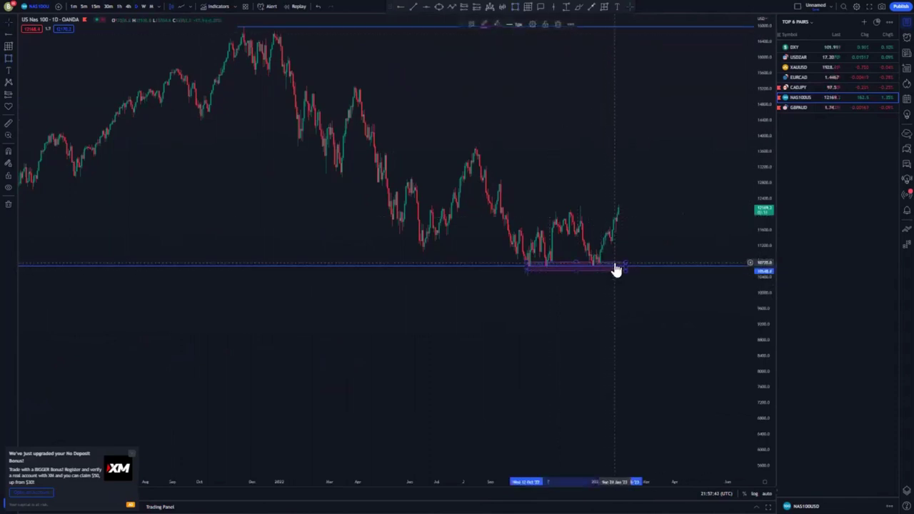
pyautogui.press('Delete')
# Enclose the 2022 decline with falling trend lines from about 16,700 to 11,850 above and about 14,470 to 9,700 below
pyautogui.scroll(-3, 632, 304)
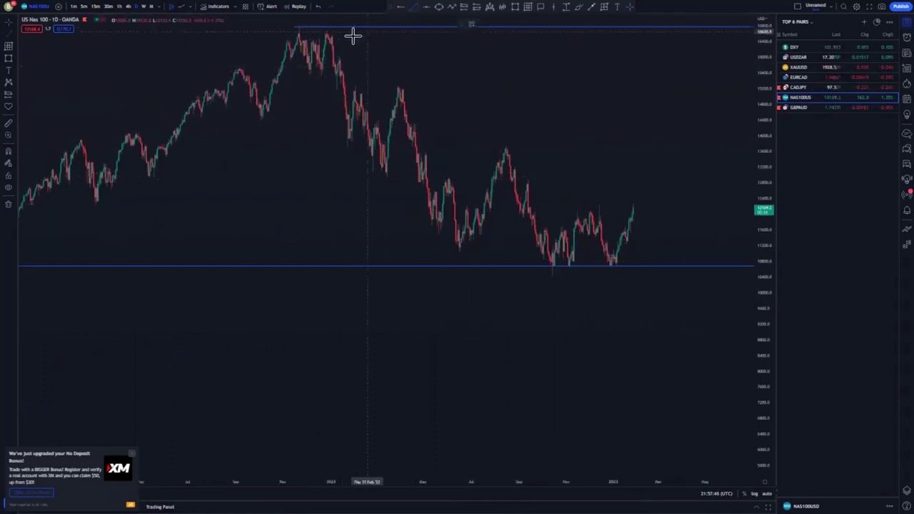
pyautogui.click(327, 32)
pyautogui.click(623, 221)
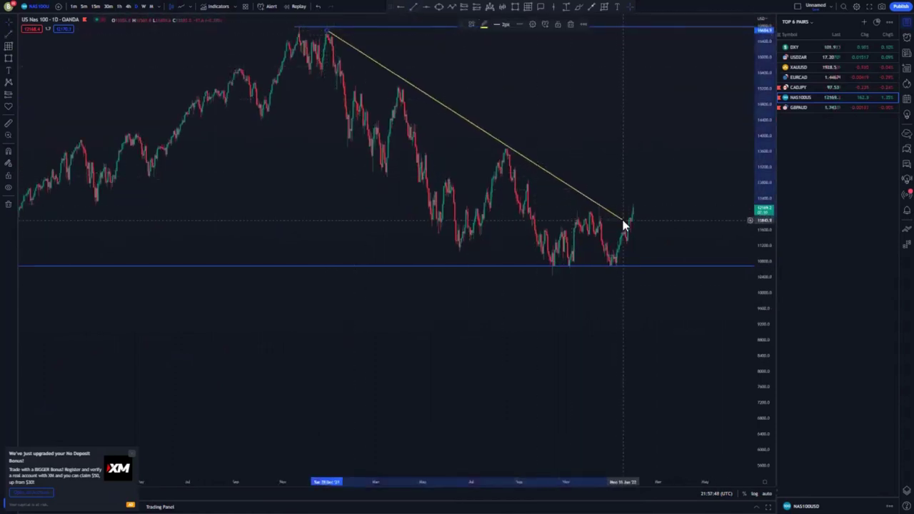
pyautogui.click(680, 218)
pyautogui.click(412, 8)
pyautogui.click(260, 117)
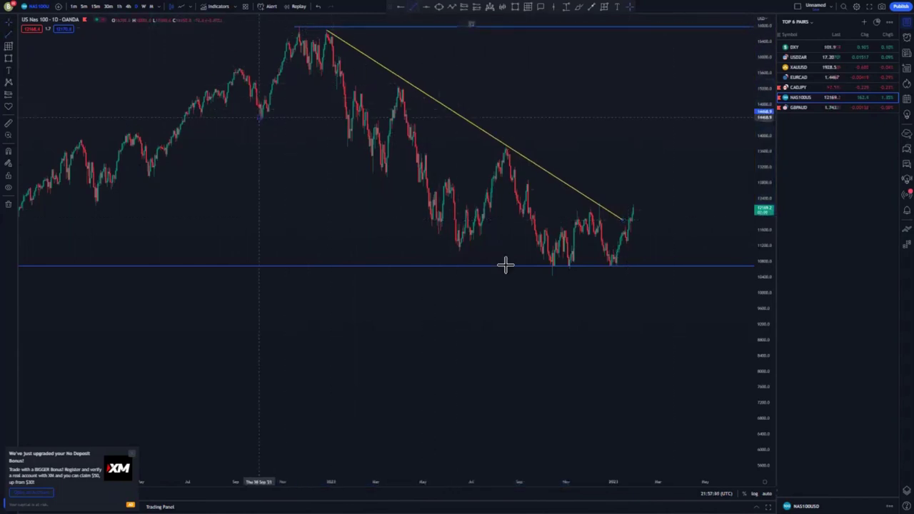
pyautogui.click(541, 304)
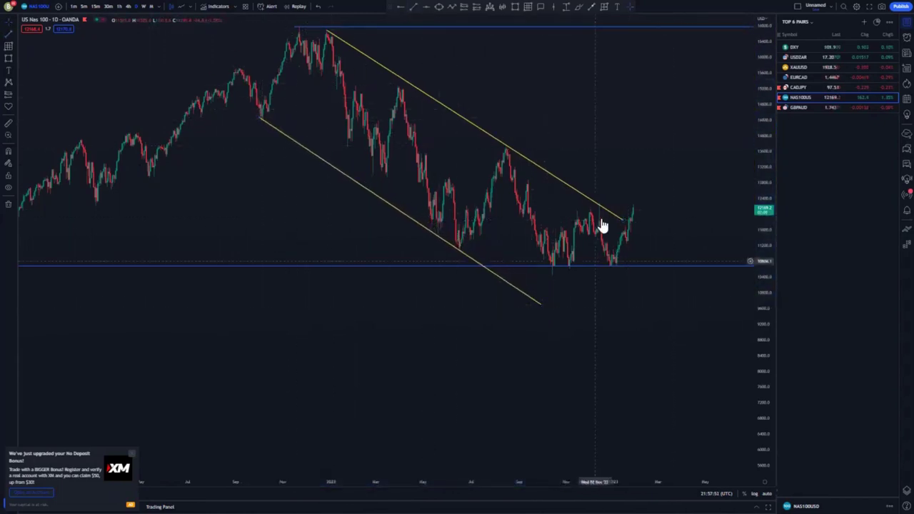
# Try circling the breakout above the upper falling trend line with the brush, and delete the drawing
pyautogui.moveTo(651, 271); pyautogui.dragTo(601, 271)
pyautogui.moveTo(573, 221)
pyautogui.mouseDown()
pyautogui.moveTo(584, 229)
pyautogui.moveTo(600, 213)
pyautogui.moveTo(593, 188)
pyautogui.mouseUp()
pyautogui.click(584, 184)
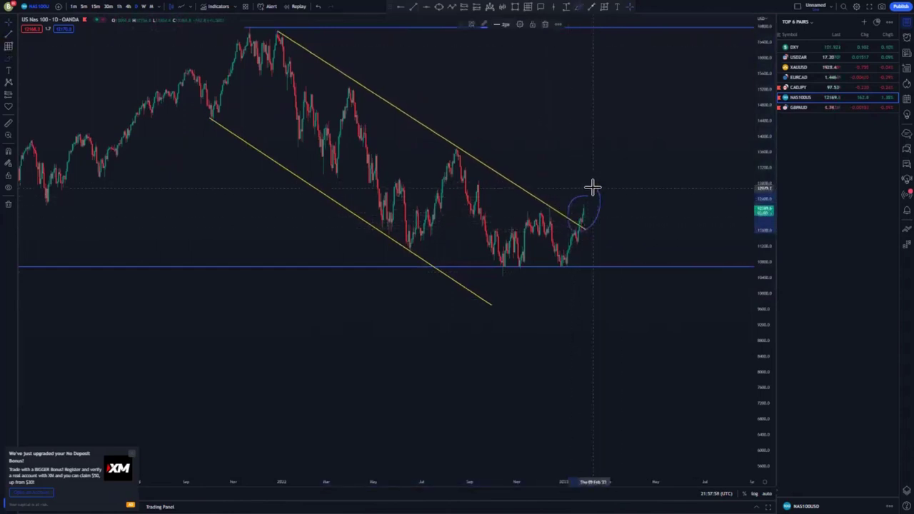
pyautogui.click(545, 25)
# Try projecting a rise with an arrow from the current price up to the horizontal ray at about 16,790, and delete it
pyautogui.scroll(-2, 571, 196)
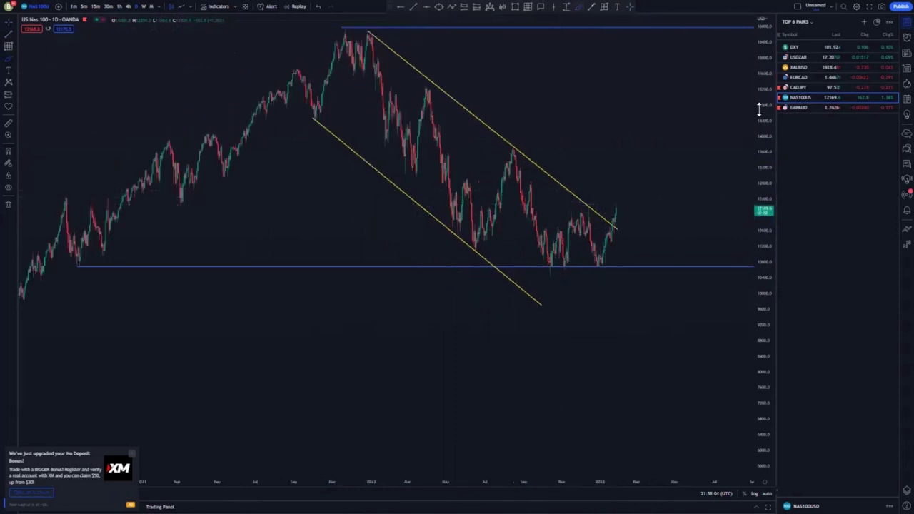
pyautogui.scroll(-4, 489, 400)
pyautogui.scroll(2, 351, 270)
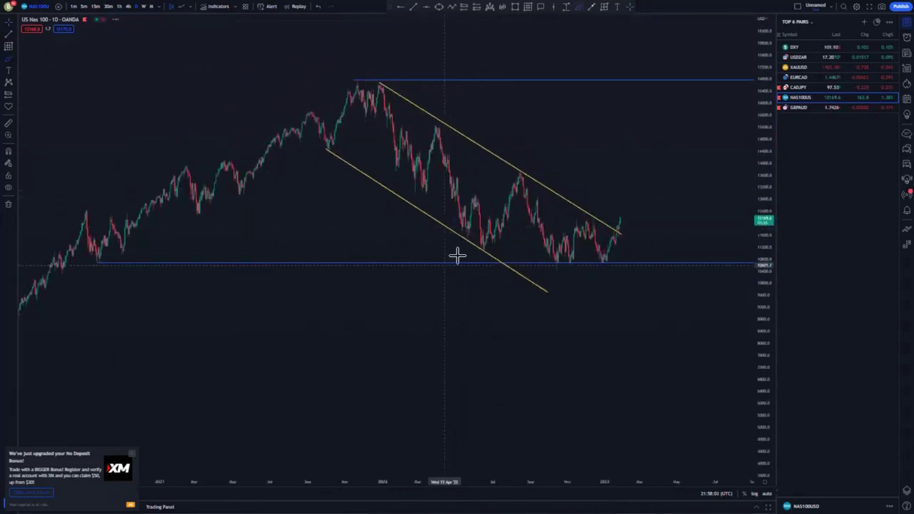
pyautogui.scroll(2, 455, 255)
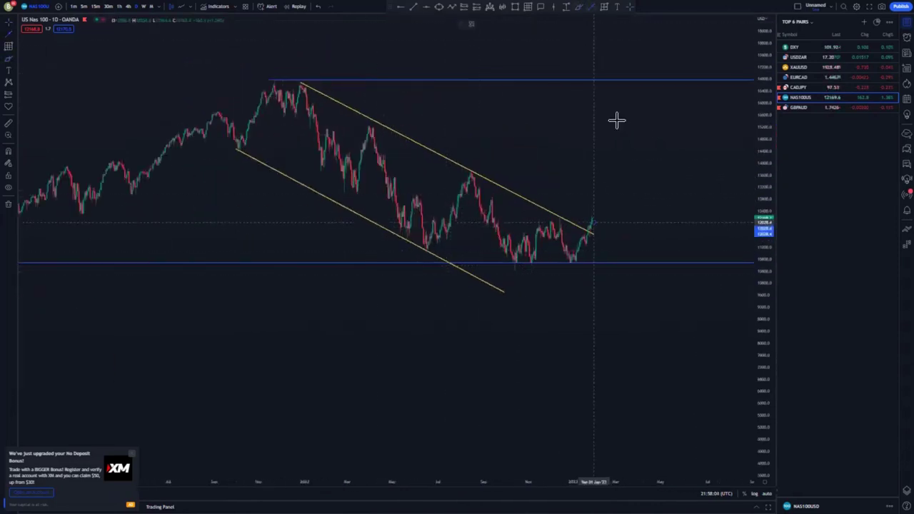
pyautogui.moveTo(592, 220); pyautogui.dragTo(619, 76)
pyautogui.click(642, 112)
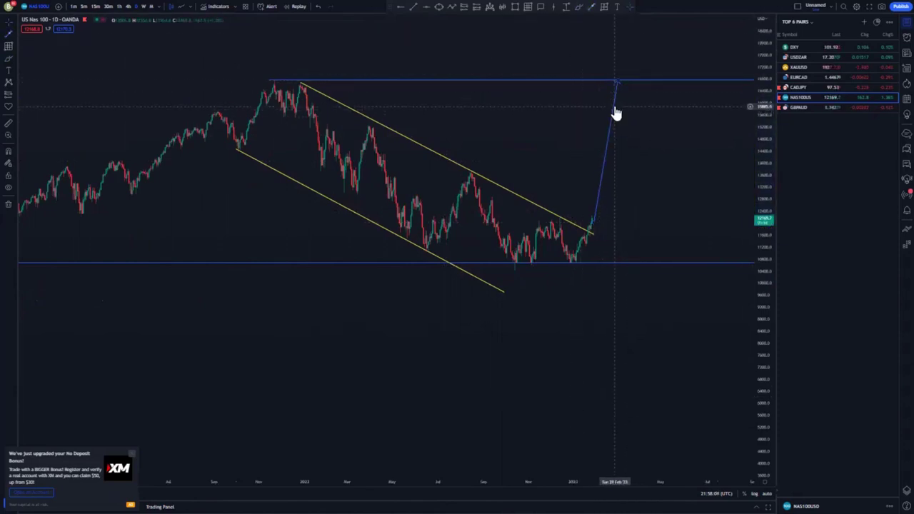
pyautogui.click(613, 118)
pyautogui.press('Delete')
# Draw a horizontal ray from the mid-December 2022 high at about 12,200
pyautogui.scroll(5, 569, 260)
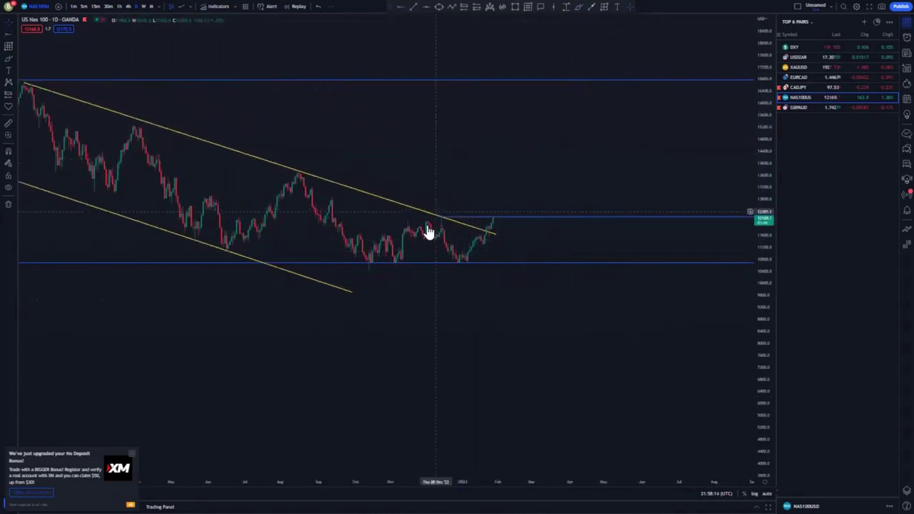
pyautogui.scroll(-2, 553, 292)
pyautogui.moveTo(763, 327); pyautogui.dragTo(496, 204)
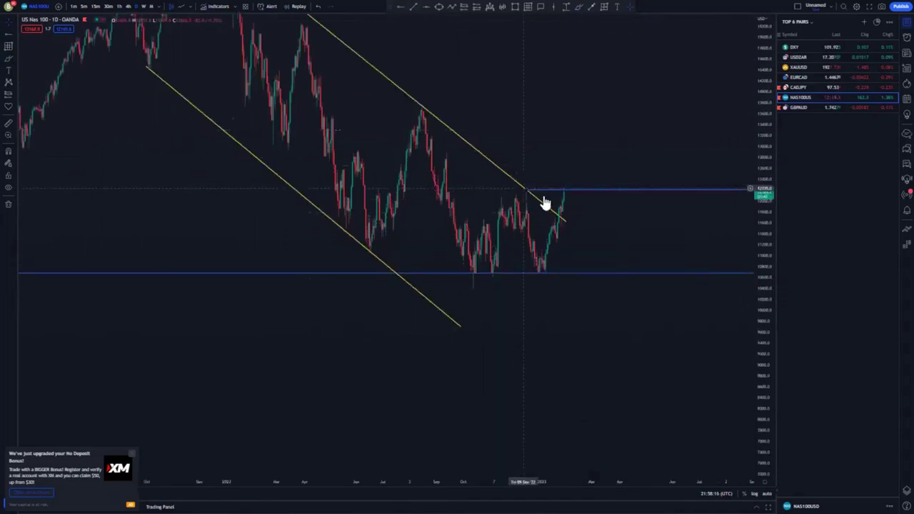
pyautogui.scroll(3, 607, 247)
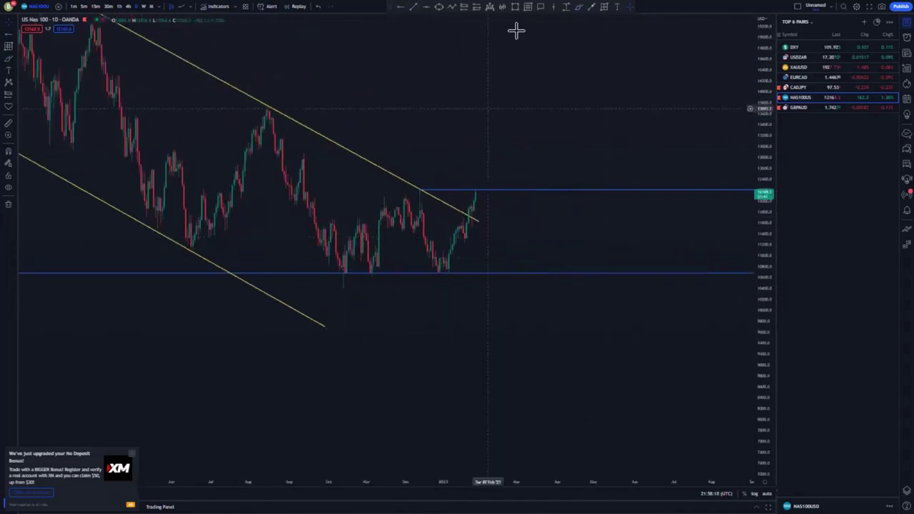
pyautogui.click(479, 188)
pyautogui.press('Escape')
# Switch to the 4-hour timeframe and shorten the upper falling trend line to mid-September 2022 and the lower one to early July 2022
pyautogui.moveTo(495, 220); pyautogui.dragTo(474, 274)
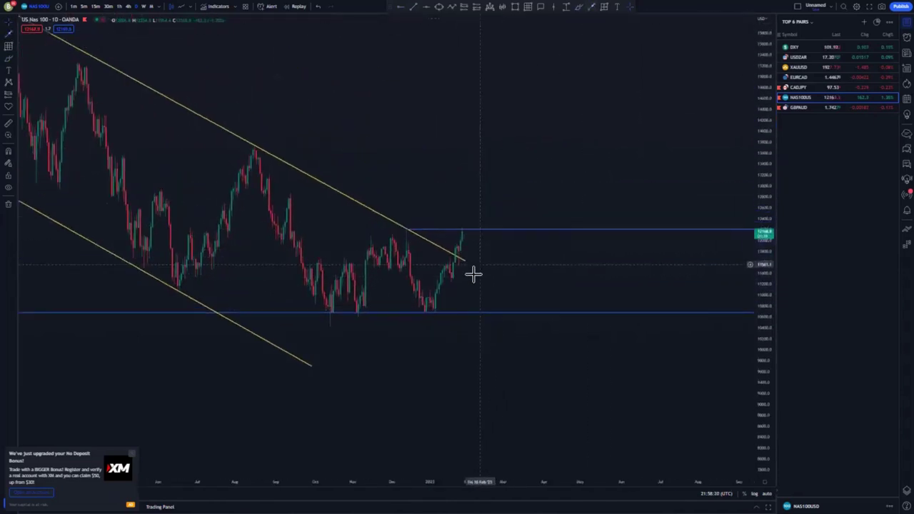
pyautogui.scroll(-7, 449, 246)
pyautogui.moveTo(769, 194); pyautogui.dragTo(765, 371)
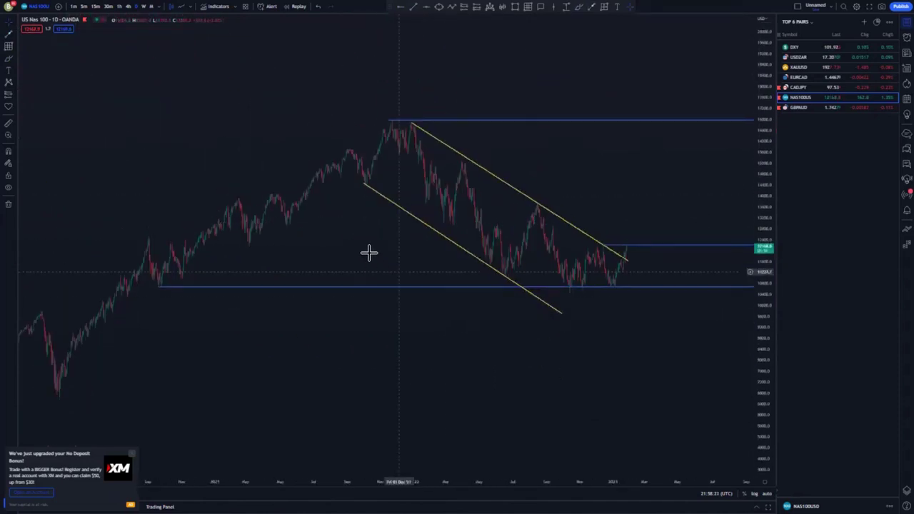
pyautogui.scroll(3, 366, 255)
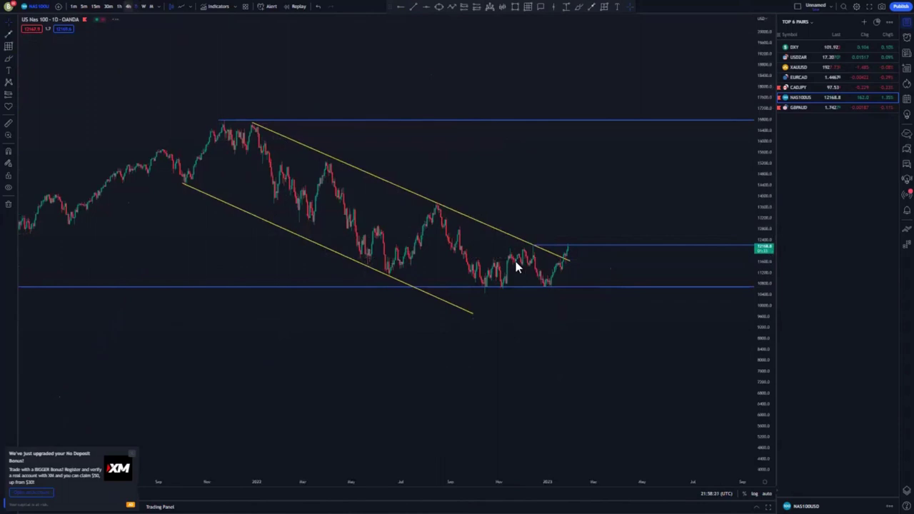
pyautogui.scroll(-4, 596, 305)
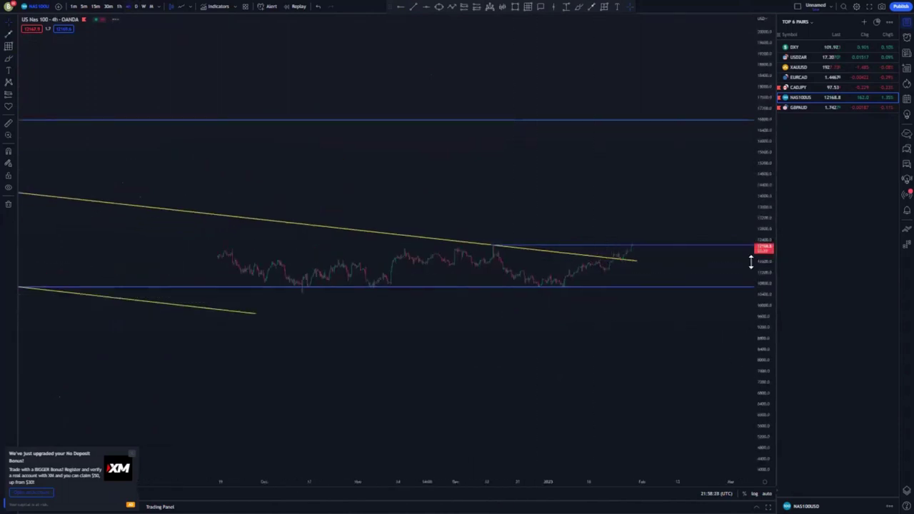
pyautogui.scroll(10, 551, 357)
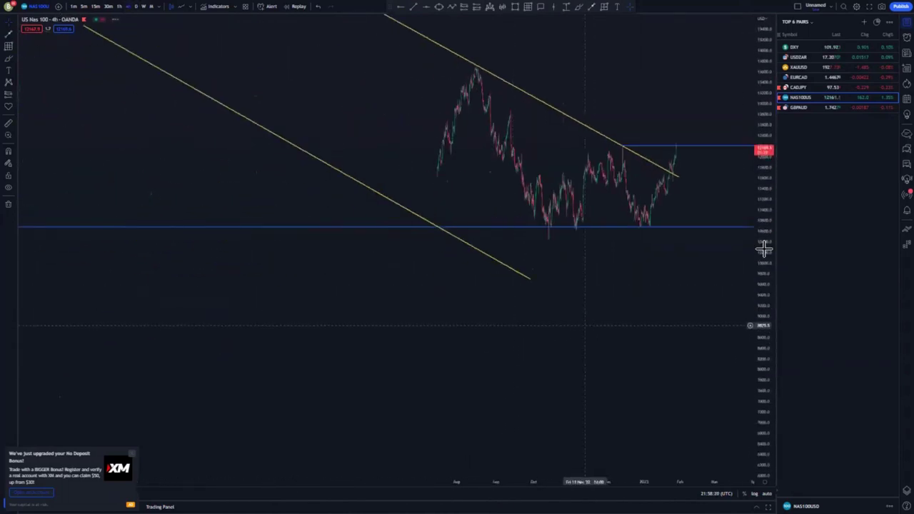
pyautogui.moveTo(756, 166); pyautogui.dragTo(752, 292)
pyautogui.moveTo(588, 296); pyautogui.dragTo(584, 341)
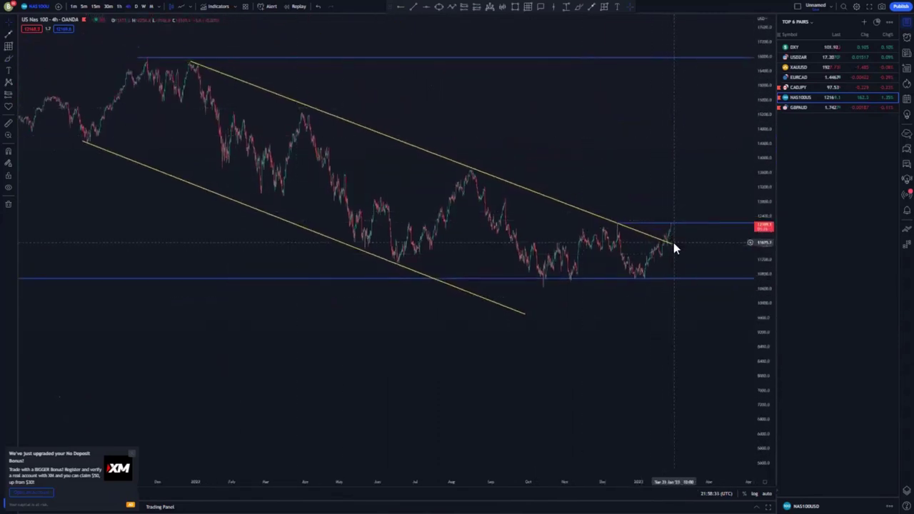
pyautogui.moveTo(674, 244)
pyautogui.mouseDown()
pyautogui.moveTo(565, 215)
pyautogui.moveTo(505, 177)
pyautogui.mouseUp()
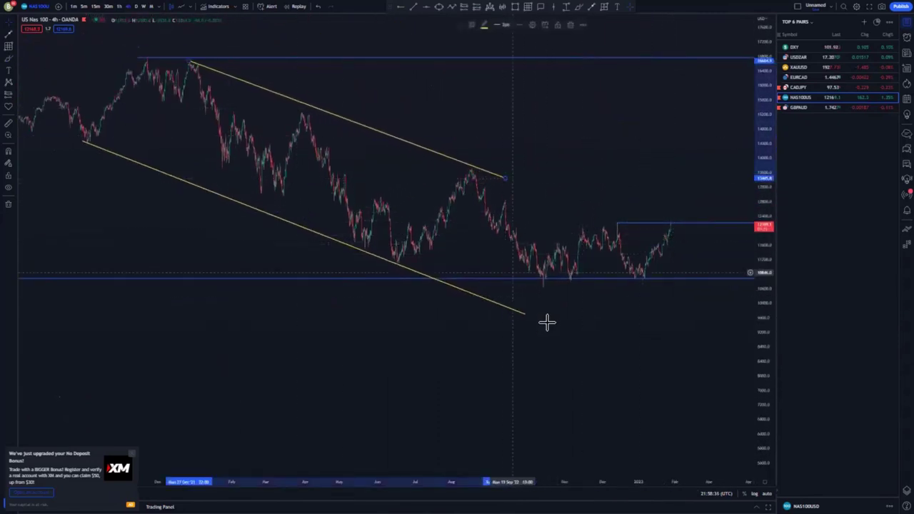
pyautogui.moveTo(524, 316); pyautogui.dragTo(423, 274)
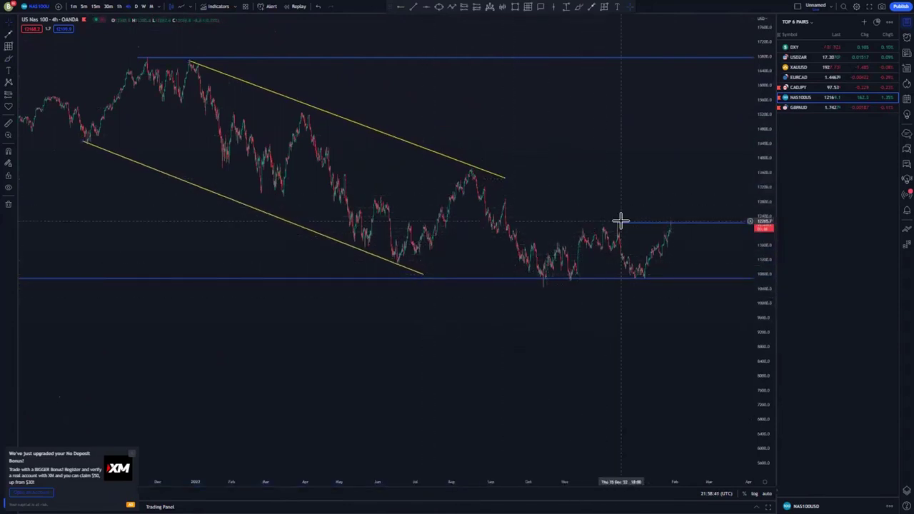
# Enclose the October to December swings with rising trend lines from about 11,640 to 12,320 above and about 10,410 to 10,860 below
pyautogui.scroll(1, 714, 322)
pyautogui.moveTo(770, 358); pyautogui.dragTo(743, 213)
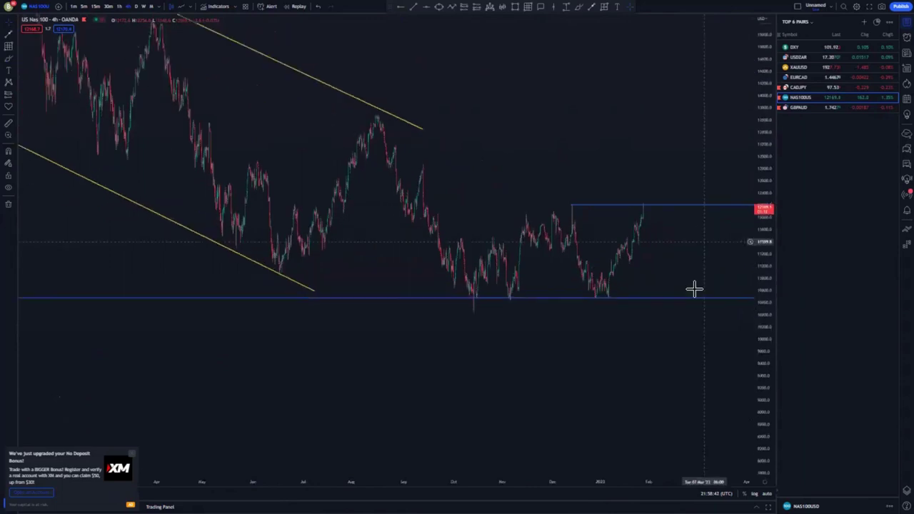
pyautogui.scroll(8, 683, 297)
pyautogui.moveTo(241, 322); pyautogui.dragTo(348, 300)
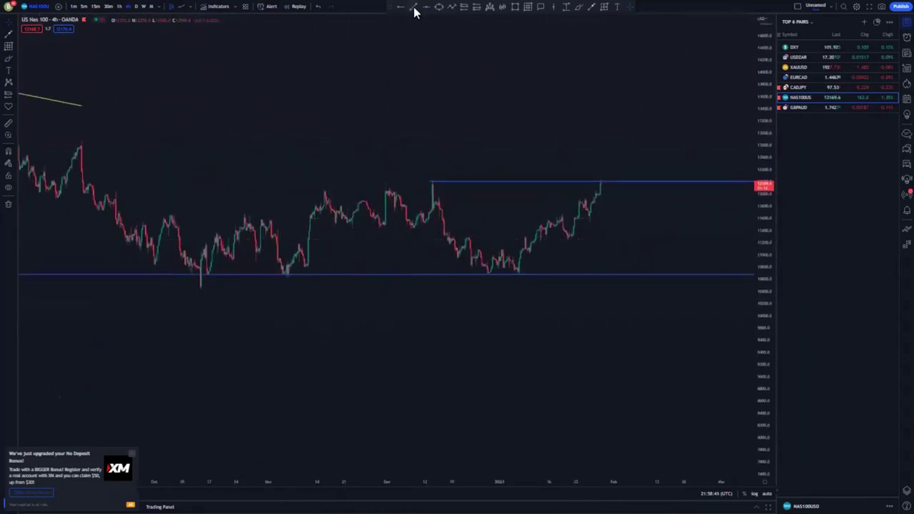
pyautogui.click(166, 214)
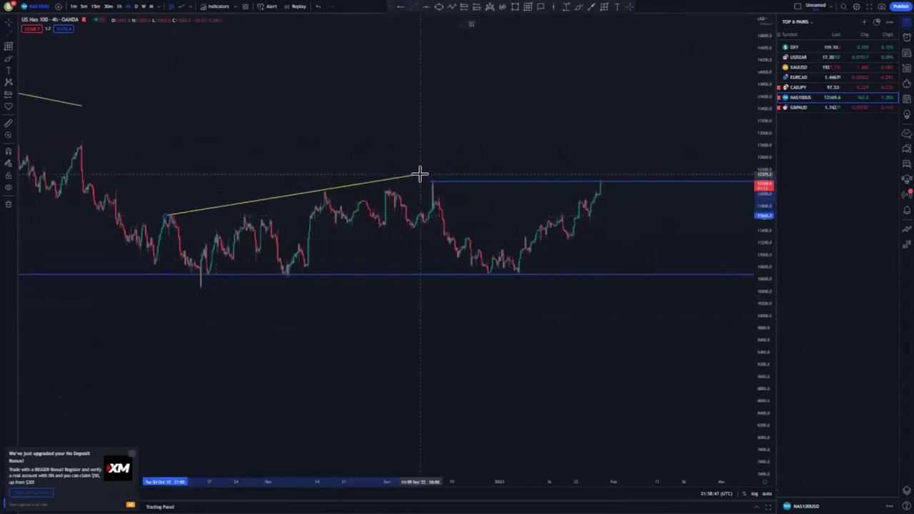
pyautogui.click(420, 174)
pyautogui.click(462, 134)
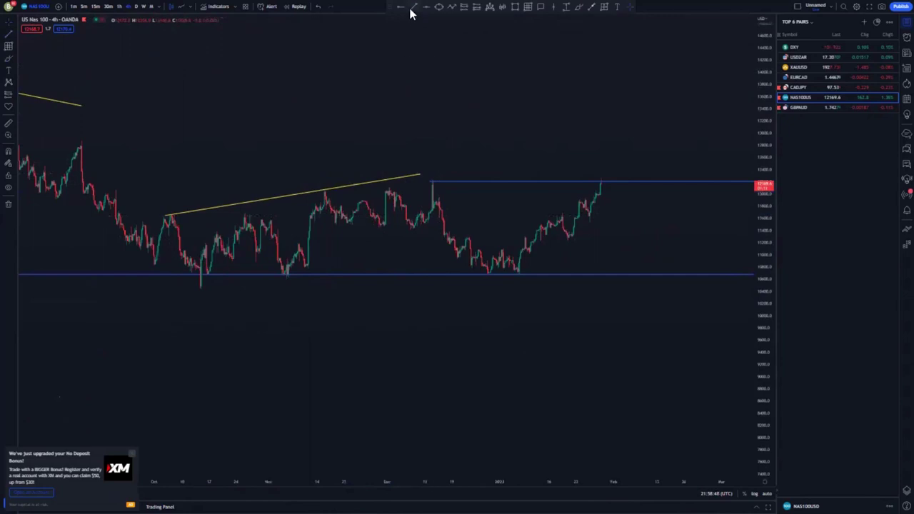
pyautogui.click(201, 289)
pyautogui.click(425, 311)
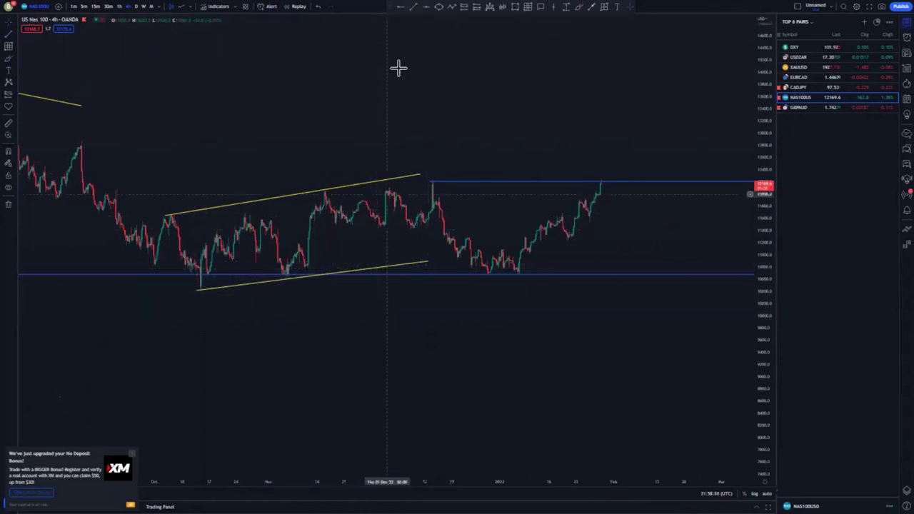
# Bracket the mid-November to December consolidation with trend lines from about 11,910 to 12,200 above and about 11,470 to 11,400 below
pyautogui.click(412, 8)
pyautogui.click(328, 194)
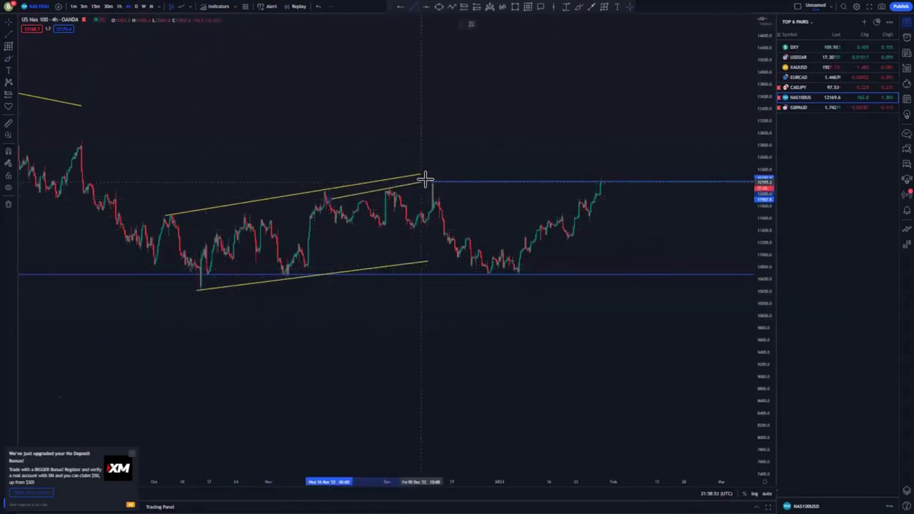
pyautogui.click(486, 168)
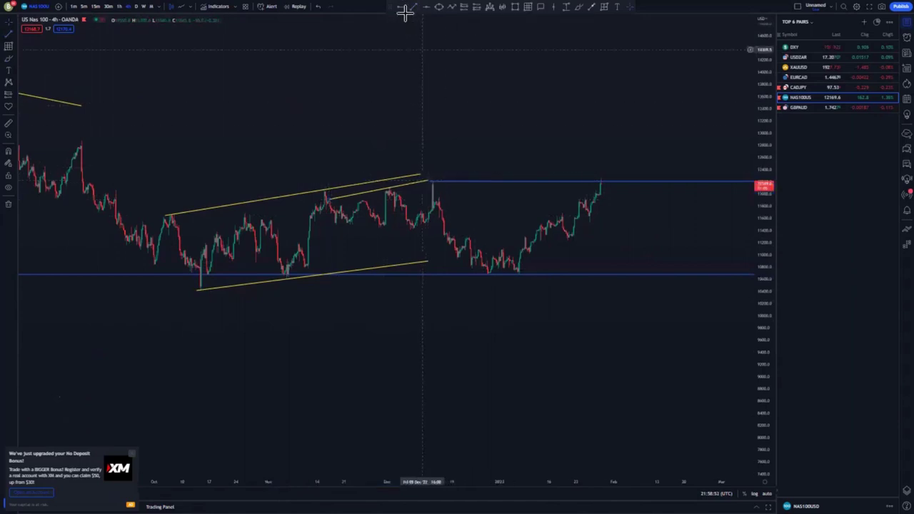
pyautogui.click(335, 223)
pyautogui.moveTo(517, 318); pyautogui.dragTo(466, 304)
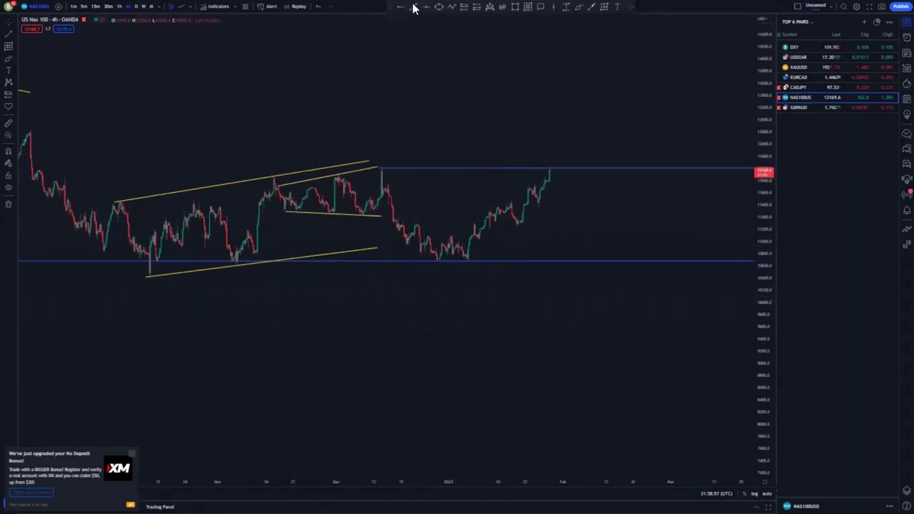
# Enclose the mid-December decline with falling trend lines from about 12,200 to 10,890 above and about 11,540 to 10,500 below
pyautogui.click(382, 170)
pyautogui.click(468, 255)
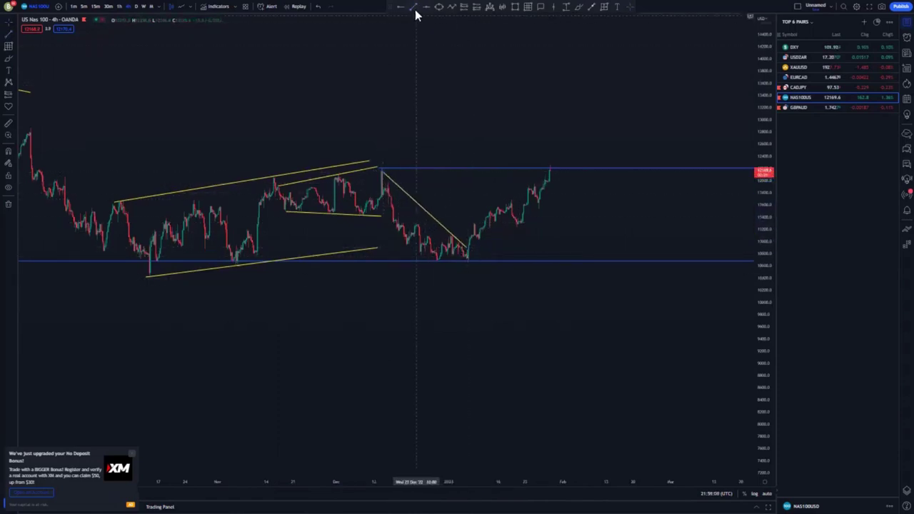
pyautogui.click(368, 206)
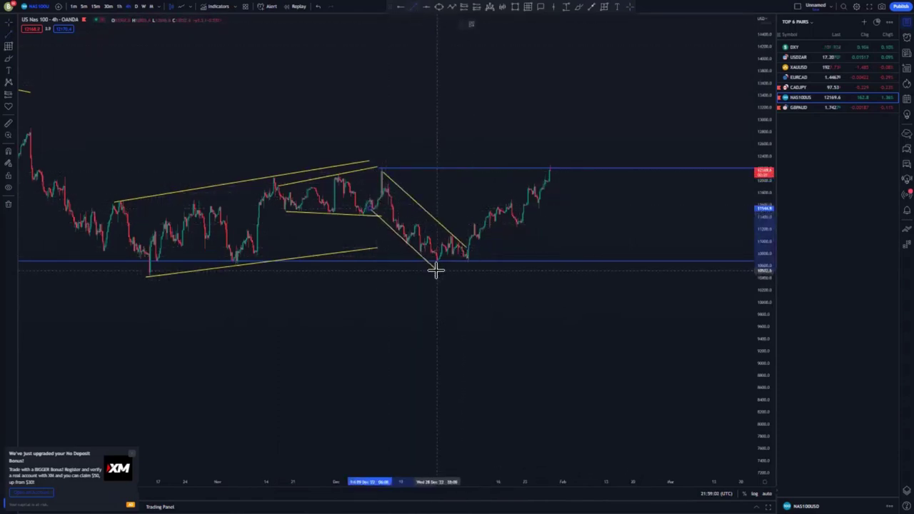
pyautogui.click(380, 172)
# Extend the rising channel's upper line to about 12,480 and its lower line to about 10,955 in mid-December
pyautogui.scroll(-2, 437, 275)
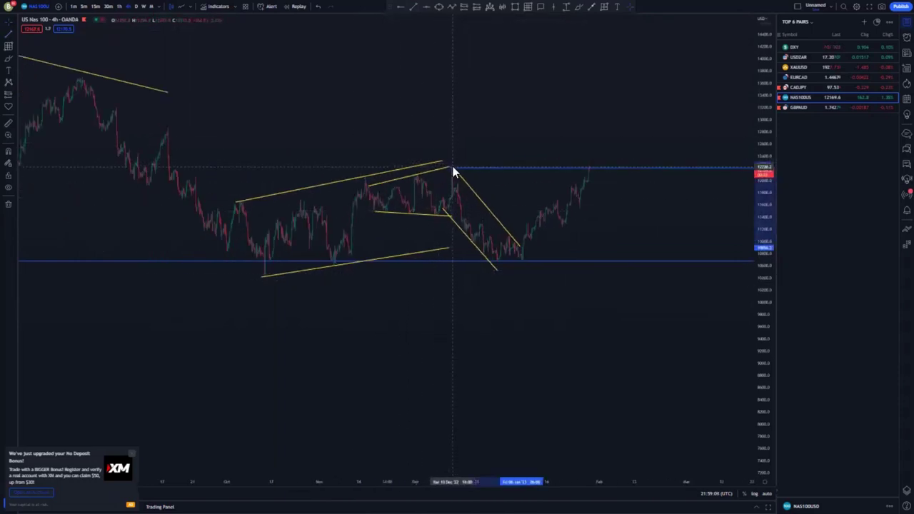
pyautogui.moveTo(443, 163); pyautogui.dragTo(482, 151)
pyautogui.moveTo(449, 249); pyautogui.dragTo(462, 242)
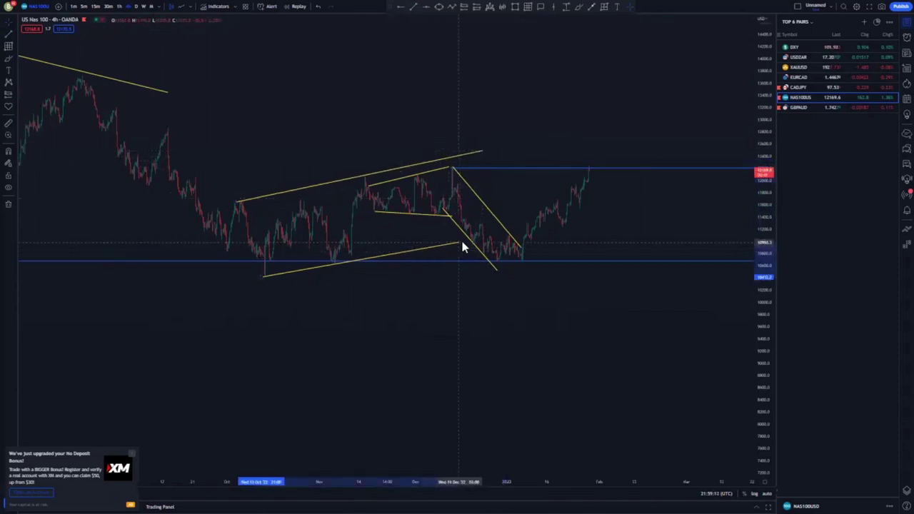
# Switch the NAS100 chart to the 1-hour timeframe and frame the marked channels and the January rally
pyautogui.moveTo(452, 323); pyautogui.dragTo(255, 308)
pyautogui.scroll(-10, 307, 331)
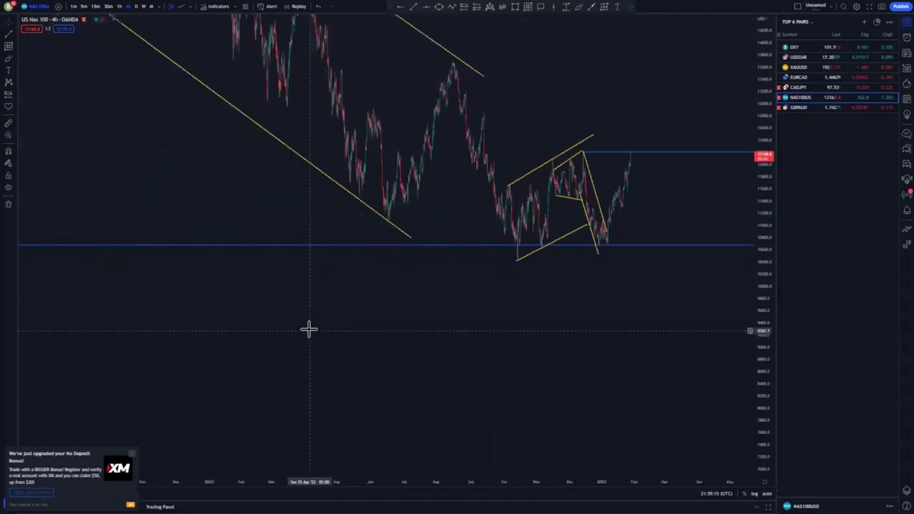
pyautogui.scroll(4, 214, 227)
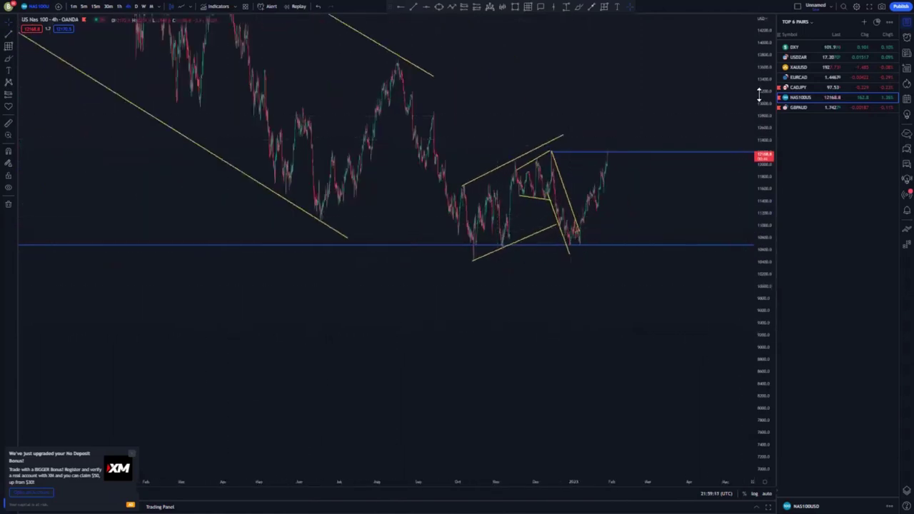
pyautogui.moveTo(760, 96); pyautogui.dragTo(752, 269)
pyautogui.scroll(2, 378, 283)
pyautogui.moveTo(369, 281); pyautogui.dragTo(325, 364)
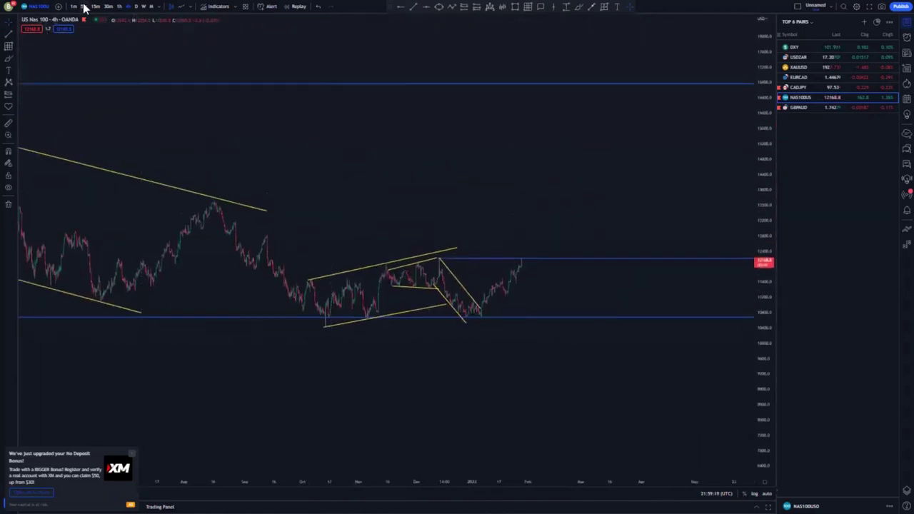
pyautogui.scroll(3, 572, 286)
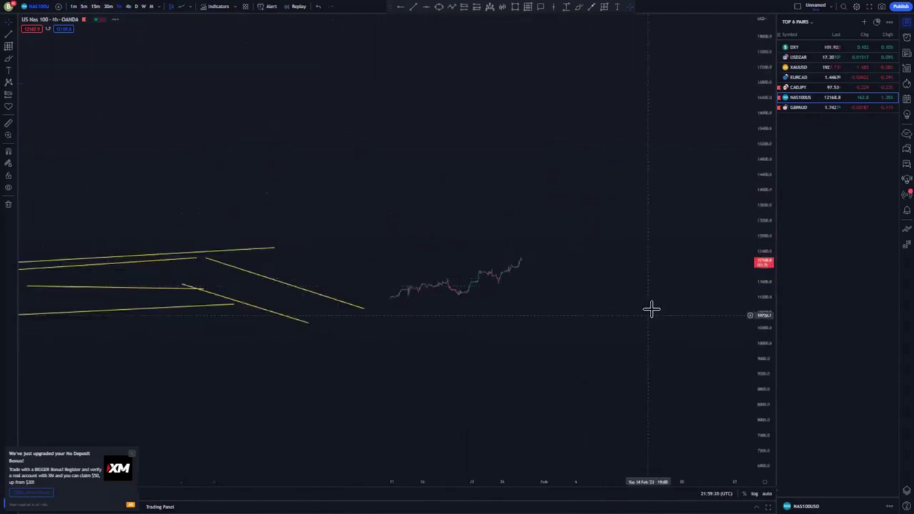
pyautogui.moveTo(761, 402); pyautogui.dragTo(757, 348)
pyautogui.moveTo(551, 326); pyautogui.dragTo(517, 212)
pyautogui.scroll(-5, 522, 368)
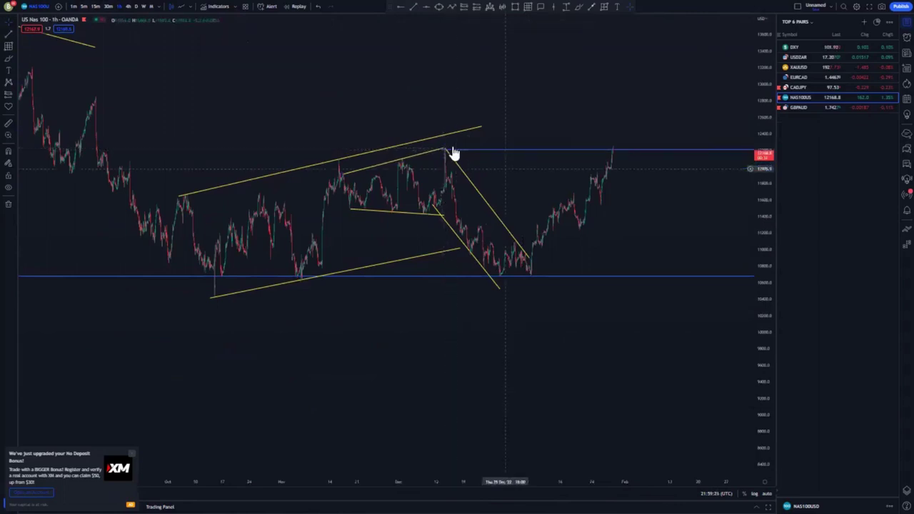
pyautogui.moveTo(513, 172); pyautogui.dragTo(329, 128)
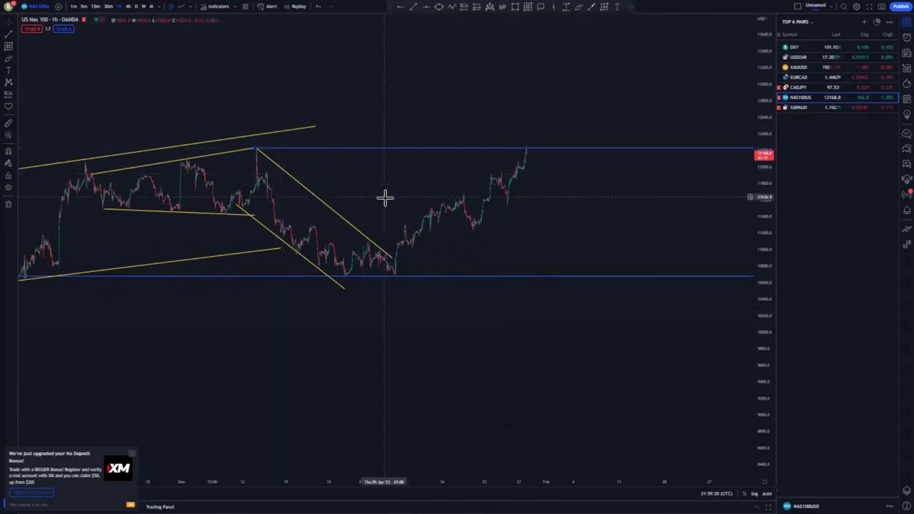
pyautogui.scroll(-3, 570, 196)
pyautogui.moveTo(769, 169); pyautogui.dragTo(764, 257)
pyautogui.moveTo(637, 333); pyautogui.dragTo(469, 369)
pyautogui.scroll(-2, 469, 369)
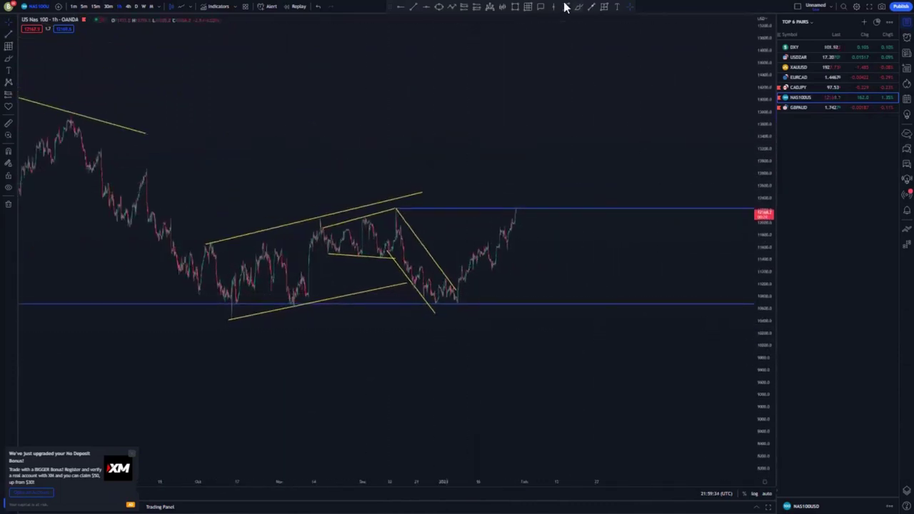
# Circle the mid-December high freehand at the upper horizontal level, and sketch a projected breakout rally to about 14,000 and undo that path
pyautogui.click(395, 208)
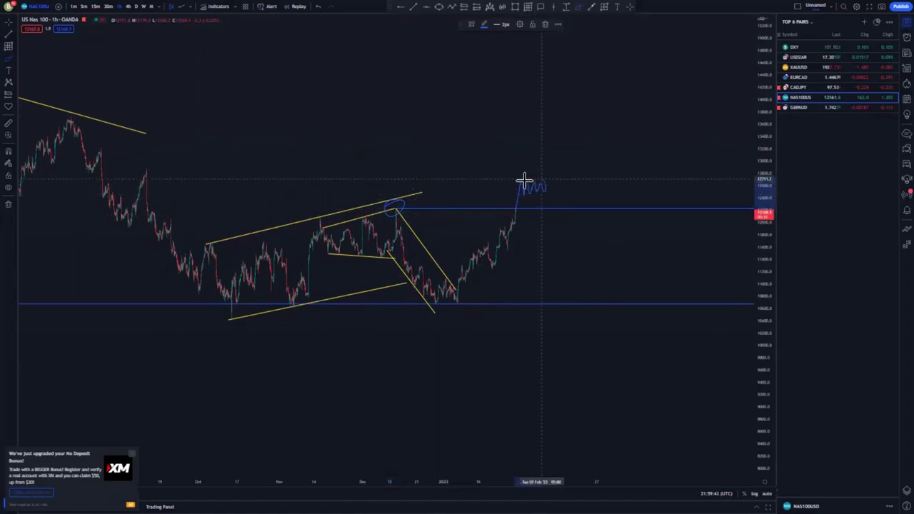
pyautogui.moveTo(546, 168); pyautogui.dragTo(590, 41)
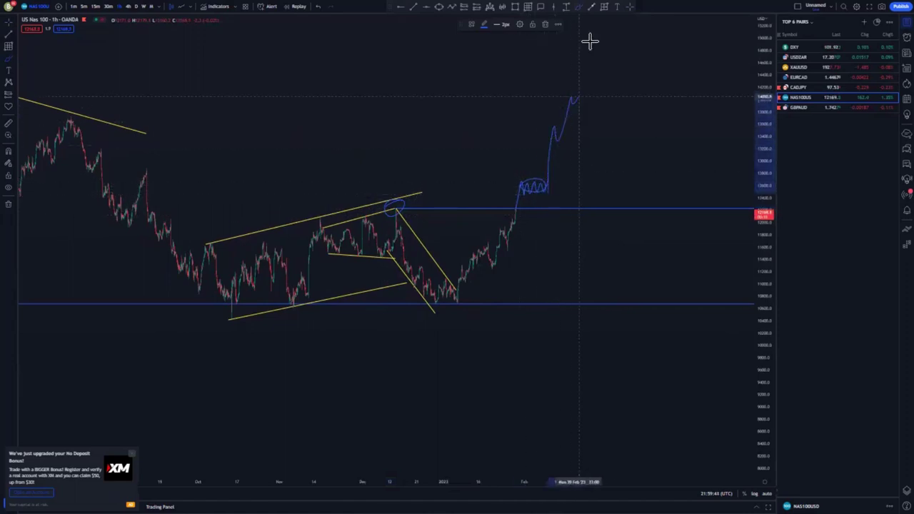
pyautogui.click(319, 7)
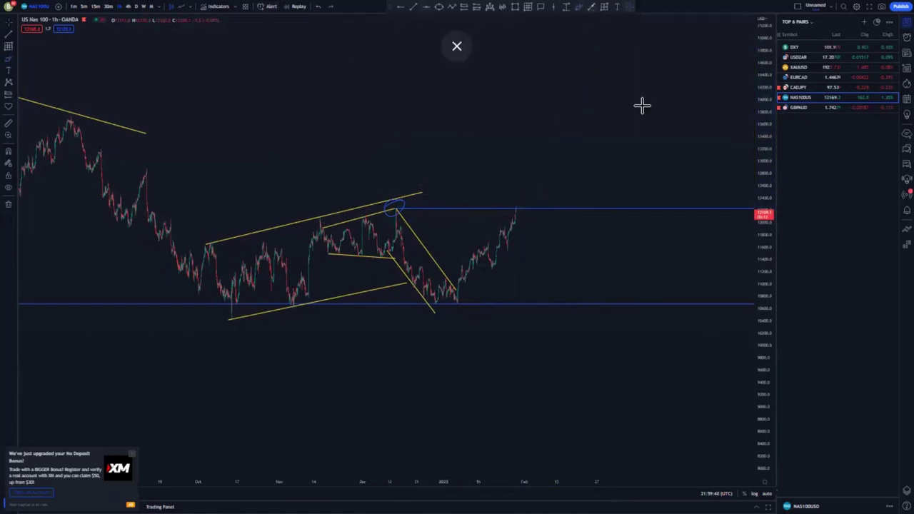
# Enclose the January rally with rising trend lines from about 10,660 to 11,950 below and about 11,100 to 12,270 above
pyautogui.scroll(4, 538, 265)
pyautogui.moveTo(765, 413); pyautogui.dragTo(765, 293)
pyautogui.moveTo(504, 321); pyautogui.dragTo(688, 251)
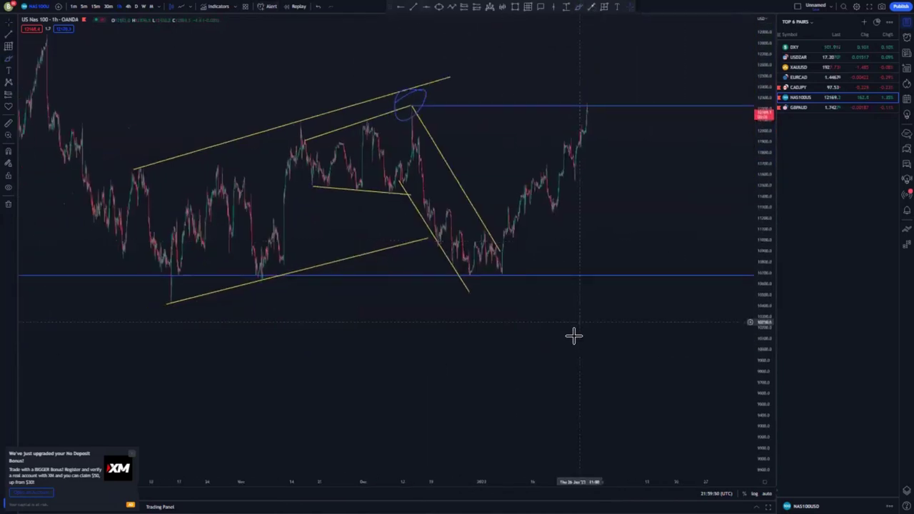
pyautogui.scroll(5, 574, 336)
pyautogui.moveTo(265, 306); pyautogui.dragTo(467, 297)
pyautogui.scroll(3, 310, 335)
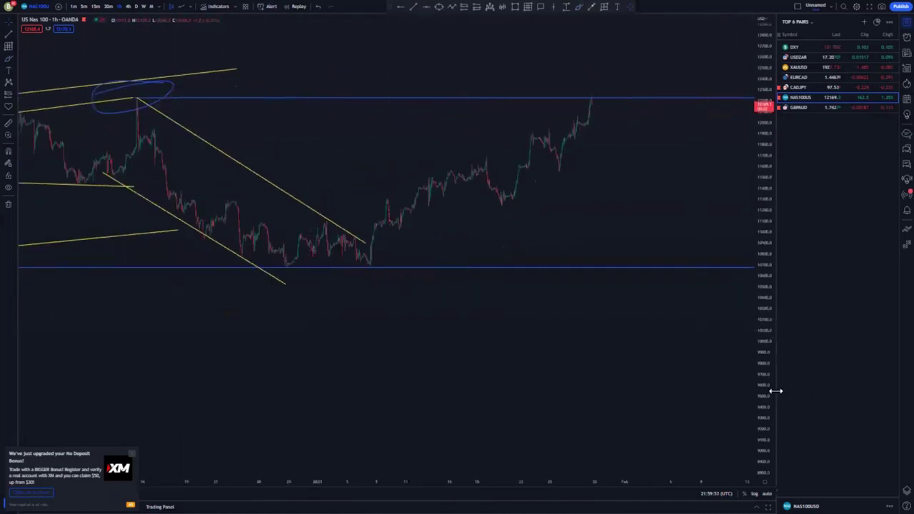
pyautogui.moveTo(770, 363); pyautogui.dragTo(715, 246)
pyautogui.scroll(2, 475, 215)
pyautogui.moveTo(448, 168); pyautogui.dragTo(439, 231)
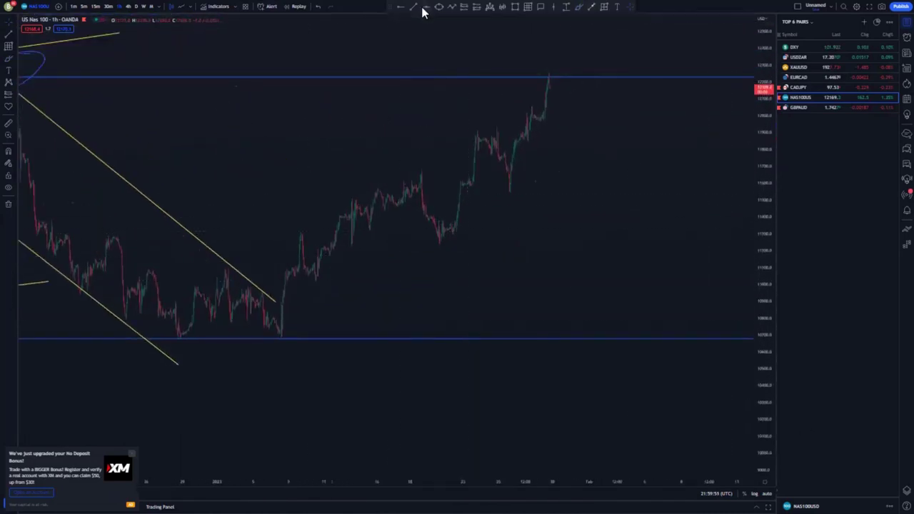
pyautogui.click(279, 340)
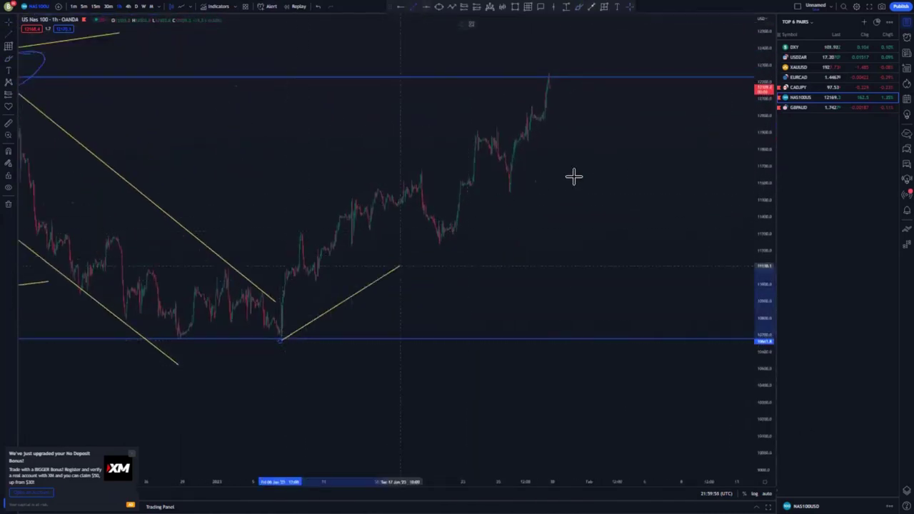
pyautogui.click(620, 122)
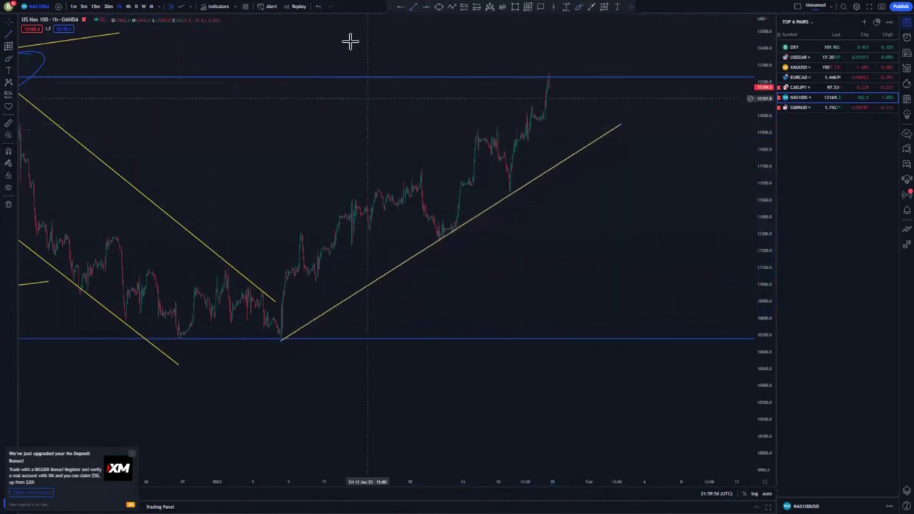
pyautogui.click(221, 266)
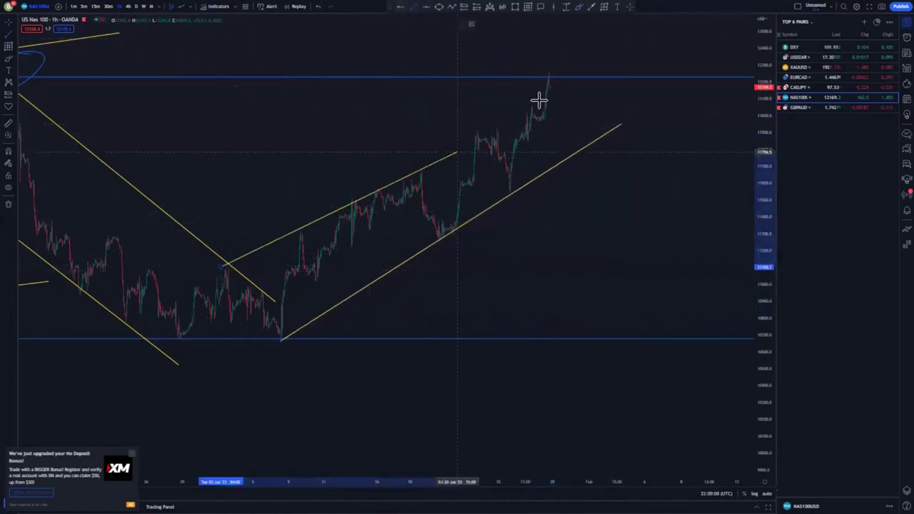
pyautogui.click(552, 72)
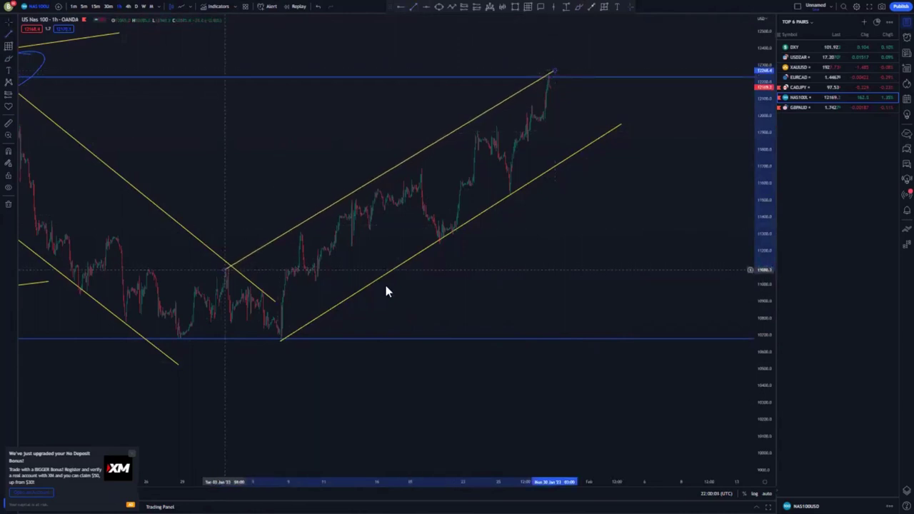
# Refit the January channel's lower line to end near 11,890 and extend its upper line to about 12,440 on 1 February
pyautogui.scroll(3, 355, 254)
pyautogui.scroll(1, 355, 254)
pyautogui.moveTo(307, 227); pyautogui.dragTo(334, 264)
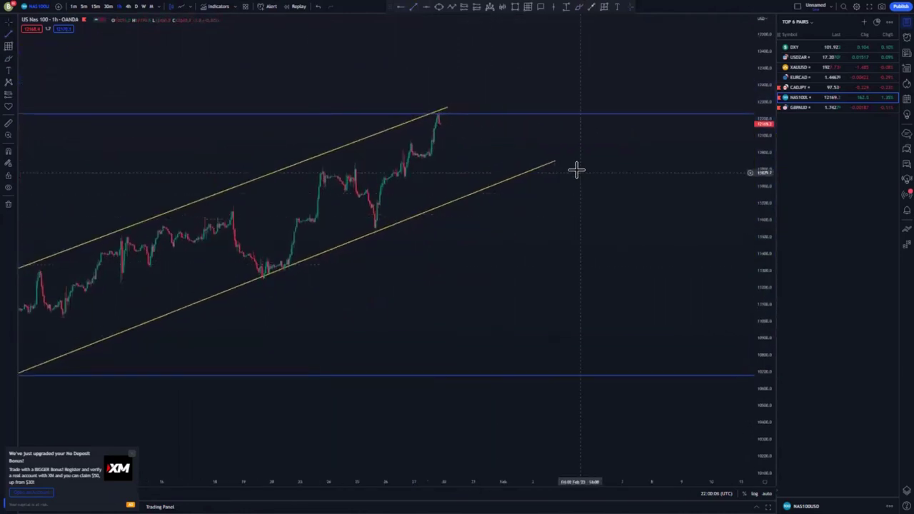
pyautogui.moveTo(558, 161); pyautogui.dragTo(557, 170)
pyautogui.scroll(-3, 450, 257)
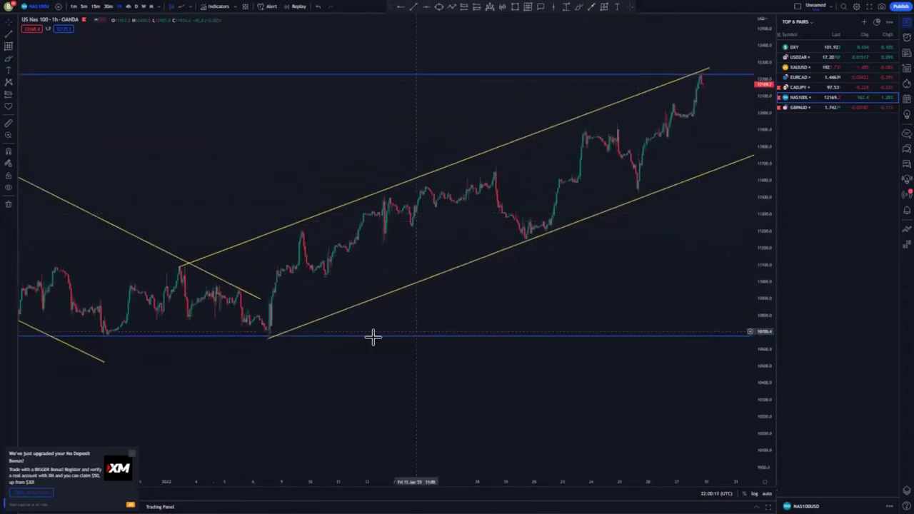
pyautogui.scroll(4, 563, 265)
pyautogui.moveTo(368, 326); pyautogui.dragTo(300, 328)
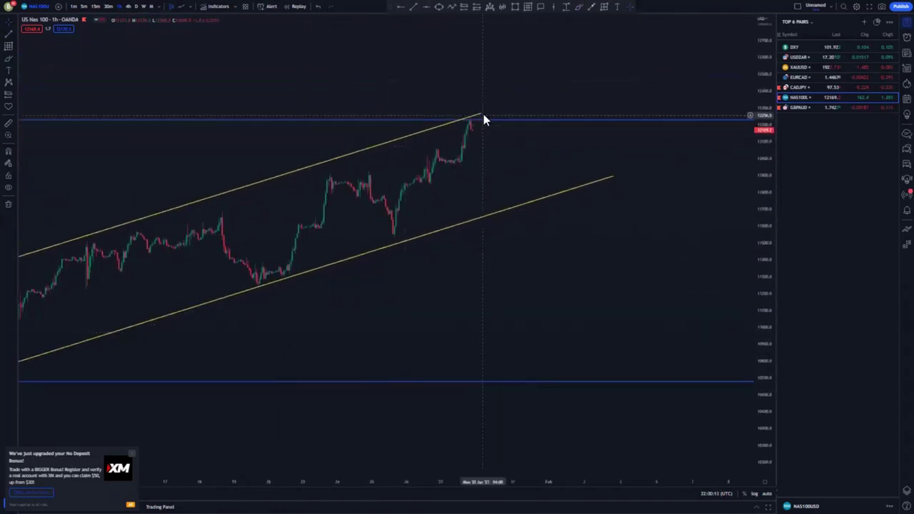
pyautogui.moveTo(482, 114); pyautogui.dragTo(571, 82)
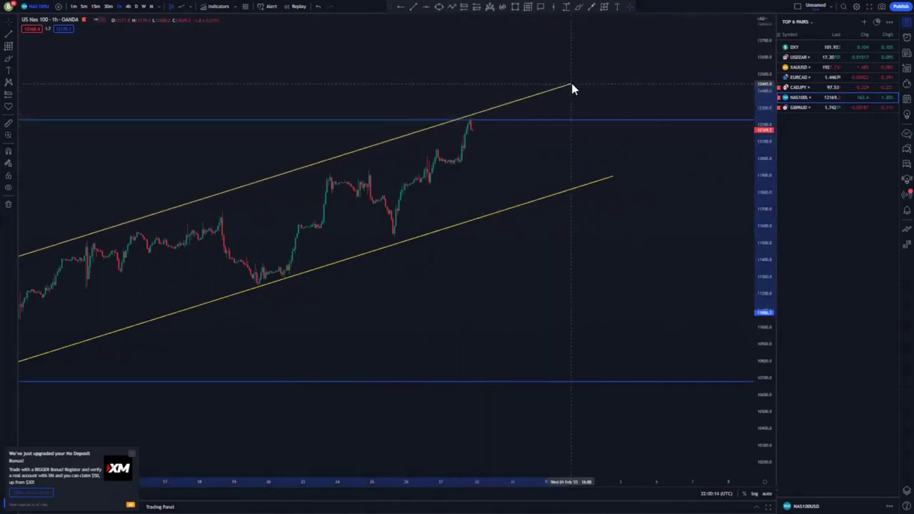
pyautogui.click(421, 271)
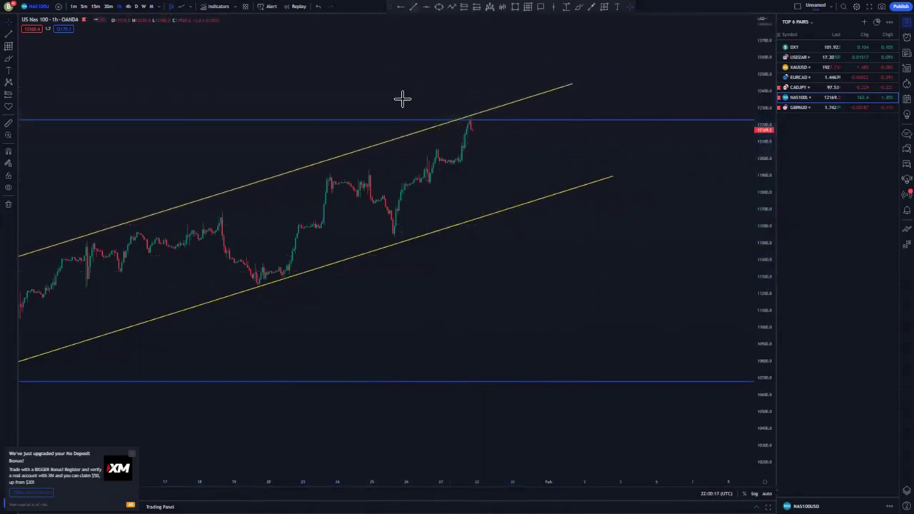
# Bracket the latest steep rally with trend lines from about 11,770 to 12,260 above and about 11,520 to 12,085 below
pyautogui.click(380, 195)
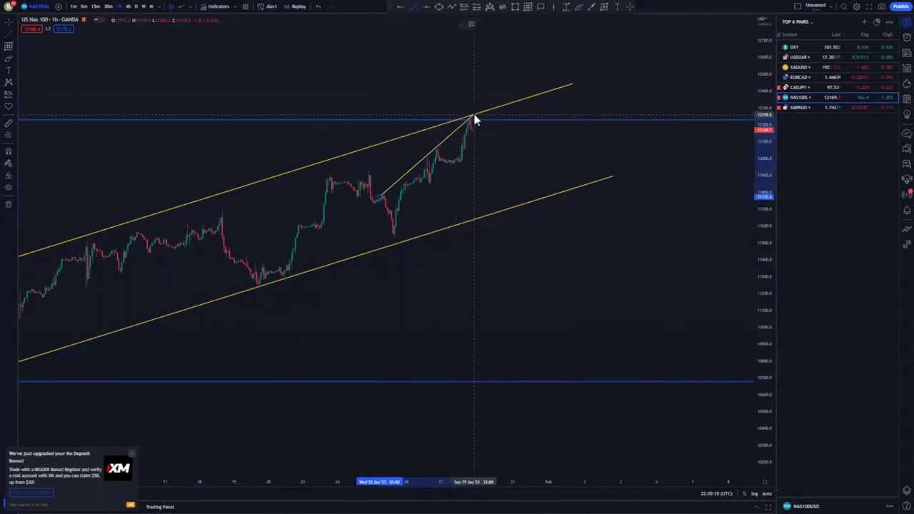
pyautogui.click(473, 117)
pyautogui.click(393, 240)
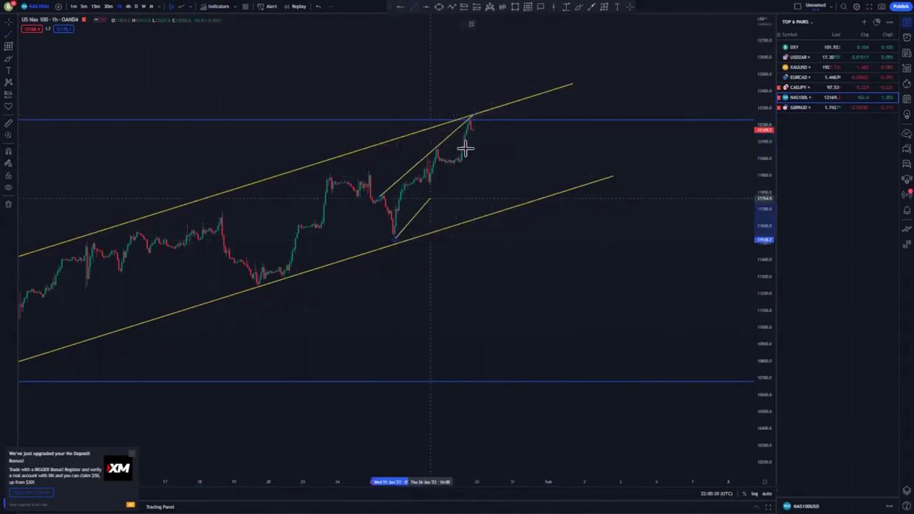
pyautogui.click(476, 144)
# Place a short position at the latest candle with entry about 12,168, stop about 12,291 and target 11,675 near the channel's lower line
pyautogui.scroll(2, 457, 200)
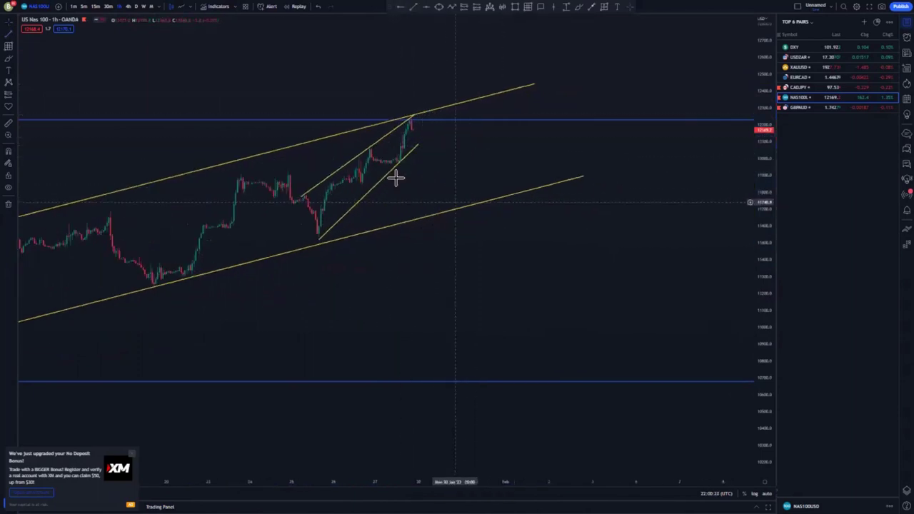
pyautogui.moveTo(470, 178); pyautogui.dragTo(478, 220)
pyautogui.moveTo(770, 363); pyautogui.dragTo(770, 205)
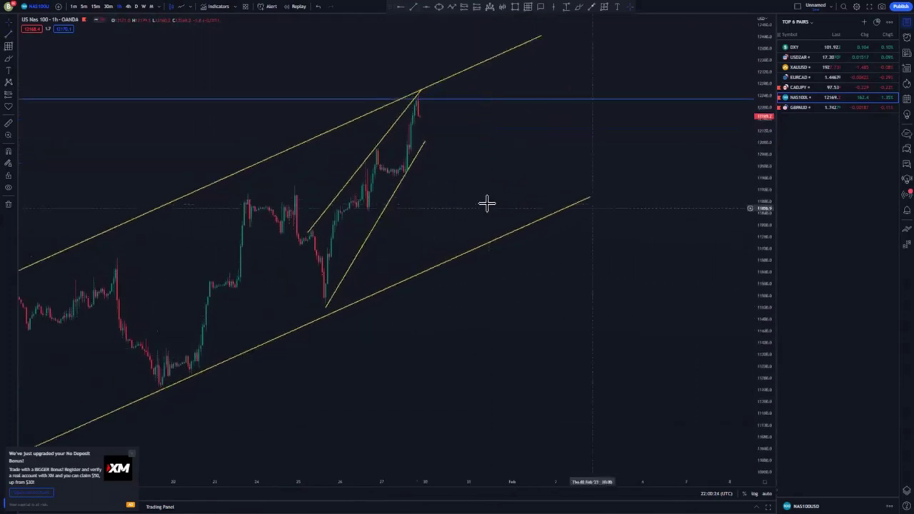
pyautogui.moveTo(491, 207); pyautogui.dragTo(587, 246)
pyautogui.scroll(5, 515, 247)
pyautogui.scroll(2, 380, 175)
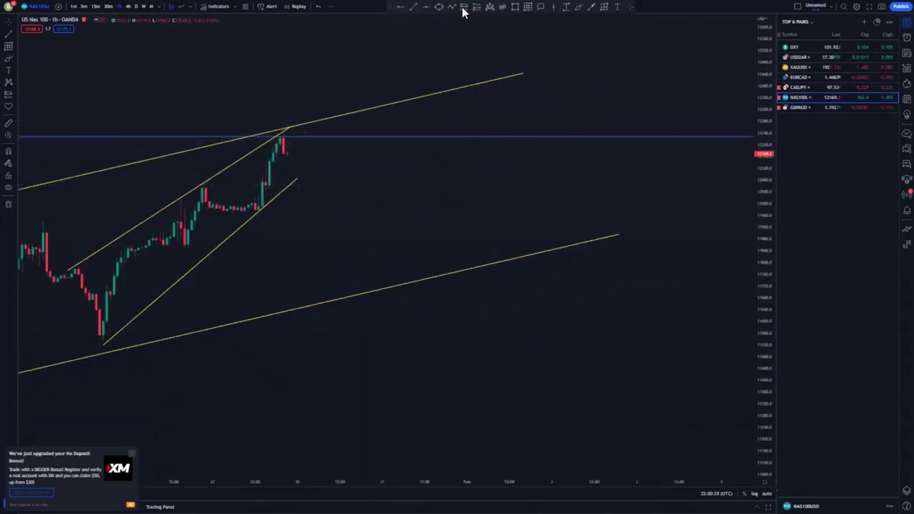
pyautogui.click(285, 154)
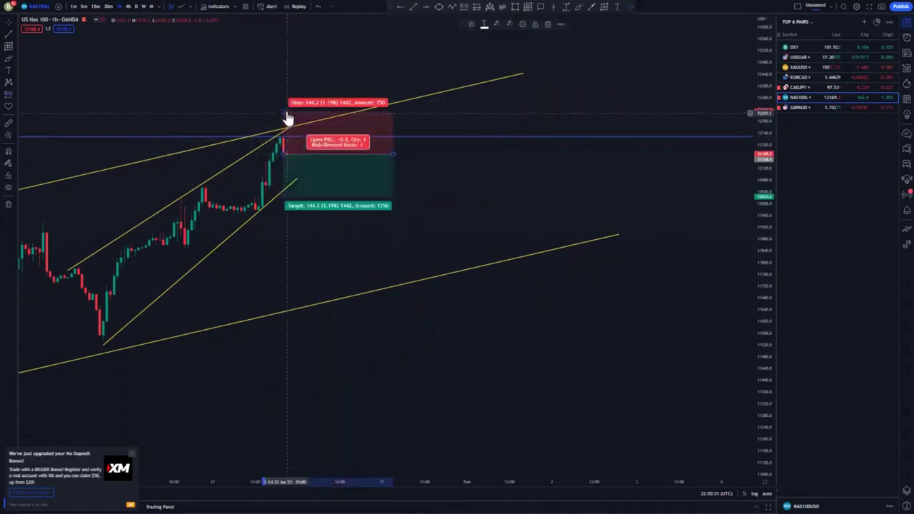
pyautogui.moveTo(283, 116); pyautogui.dragTo(284, 123)
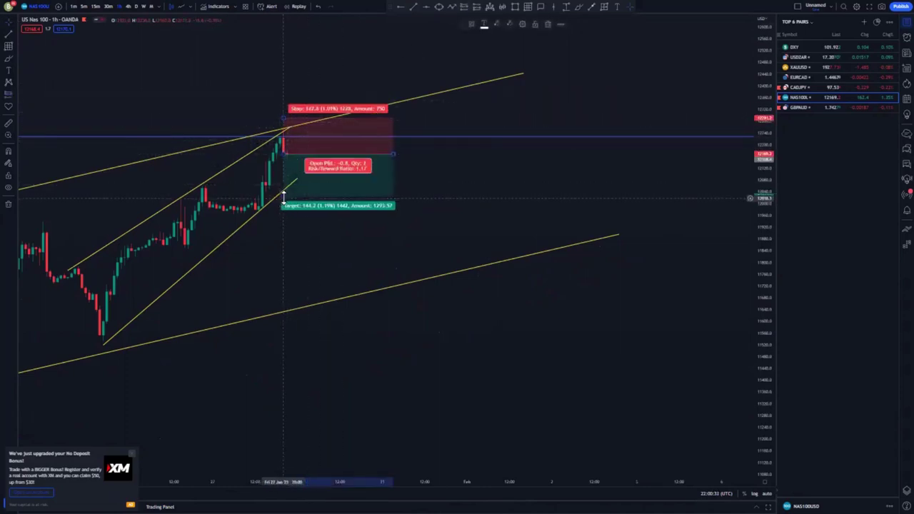
pyautogui.moveTo(284, 198); pyautogui.dragTo(284, 300)
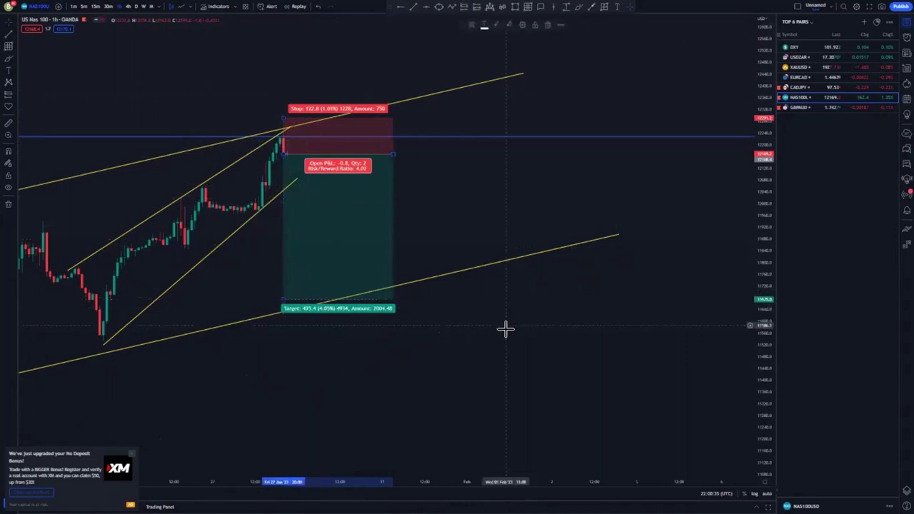
# Draw an arrow from the short target at 11,675 up to the channel's upper line at about 12,380
pyautogui.scroll(-4, 505, 329)
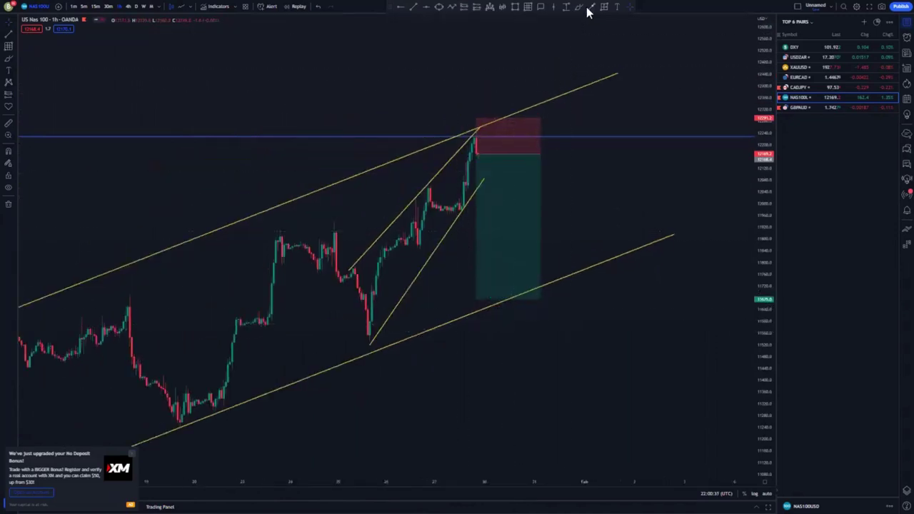
pyautogui.click(506, 299)
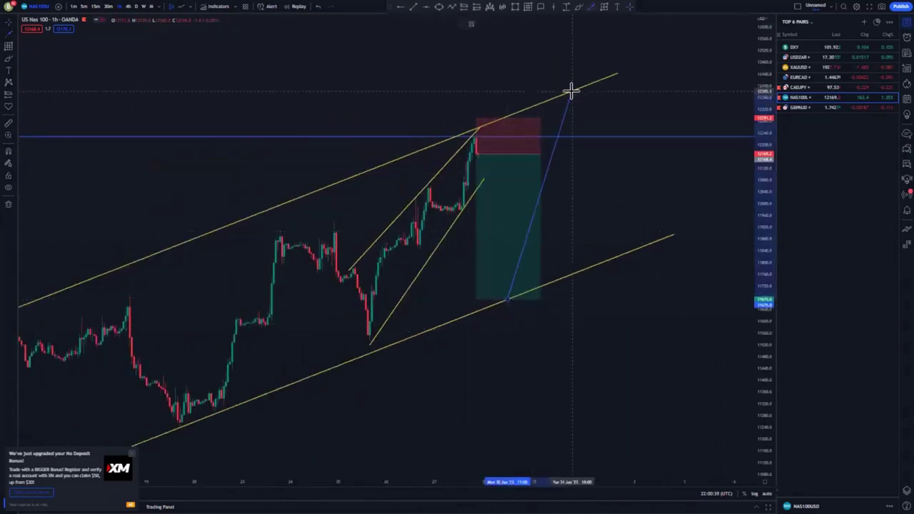
pyautogui.scroll(-3, 646, 327)
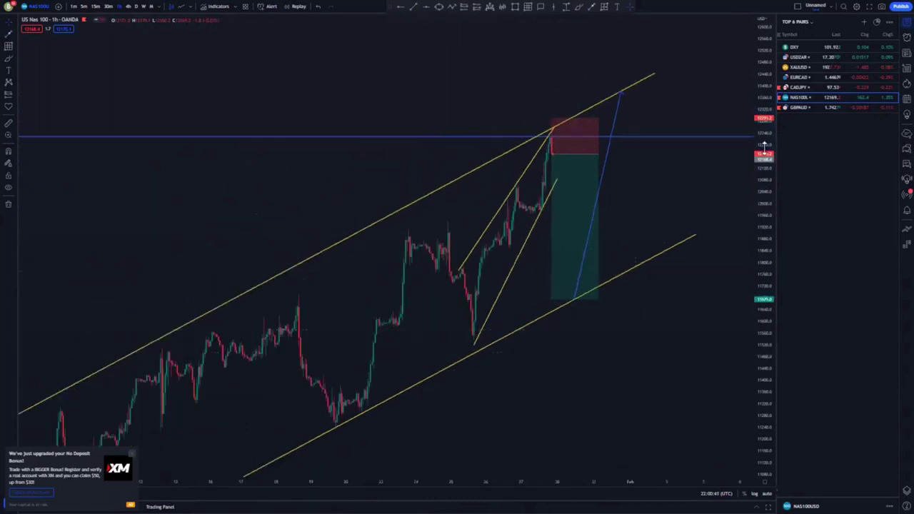
pyautogui.moveTo(593, 359); pyautogui.dragTo(545, 262)
pyautogui.scroll(-5, 545, 322)
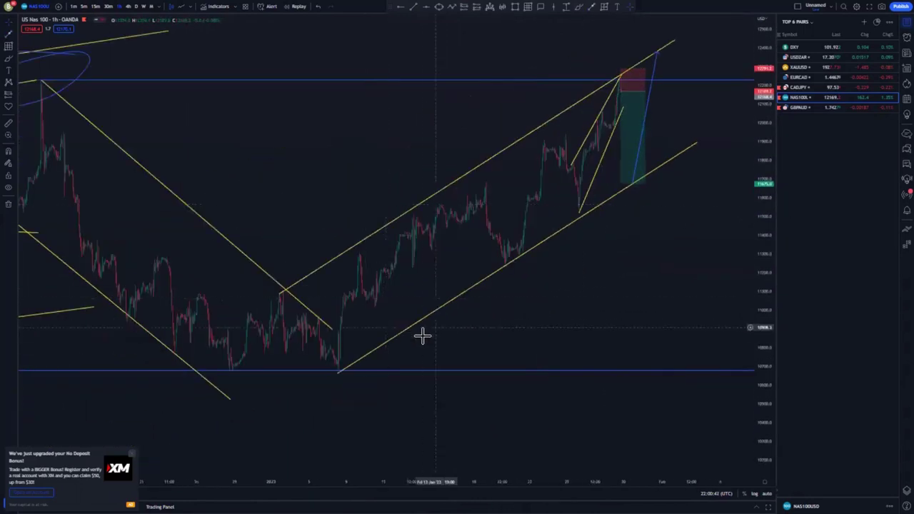
# Handwrite "Buy" below the January channel's lower line and "Sell" above its upper line
pyautogui.scroll(2, 411, 340)
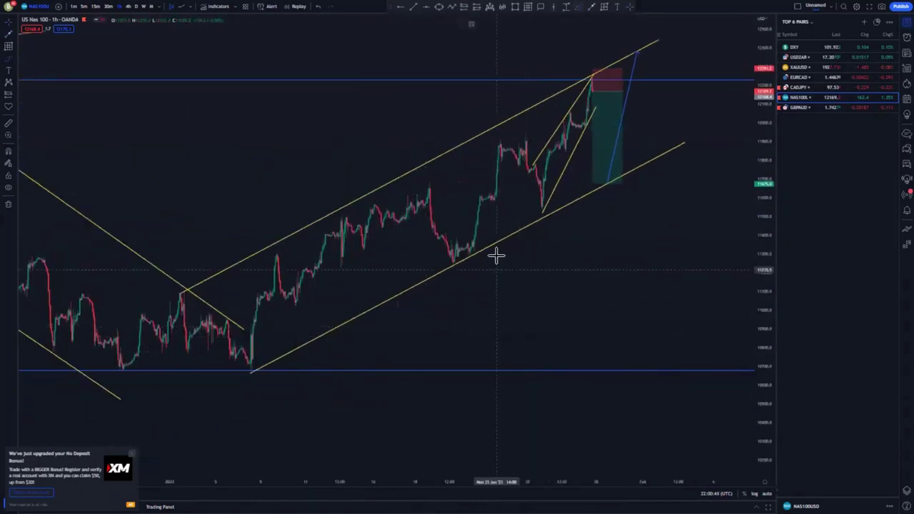
pyautogui.moveTo(498, 255)
pyautogui.mouseDown()
pyautogui.moveTo(498, 286)
pyautogui.moveTo(519, 273)
pyautogui.moveTo(504, 283)
pyautogui.mouseUp()
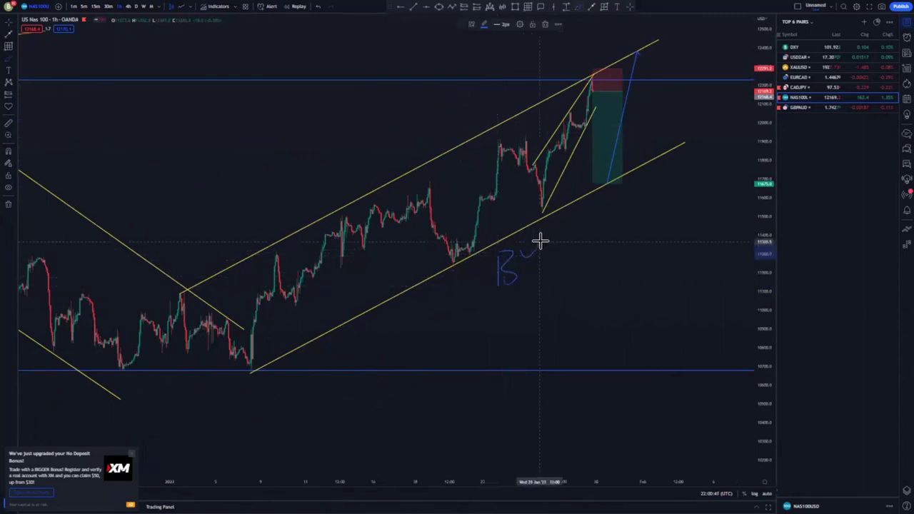
pyautogui.moveTo(541, 240)
pyautogui.mouseDown()
pyautogui.moveTo(576, 222)
pyautogui.moveTo(588, 312)
pyautogui.mouseUp()
pyautogui.moveTo(400, 129)
pyautogui.mouseDown()
pyautogui.moveTo(437, 131)
pyautogui.moveTo(420, 141)
pyautogui.moveTo(476, 92)
pyautogui.moveTo(483, 116)
pyautogui.mouseUp()
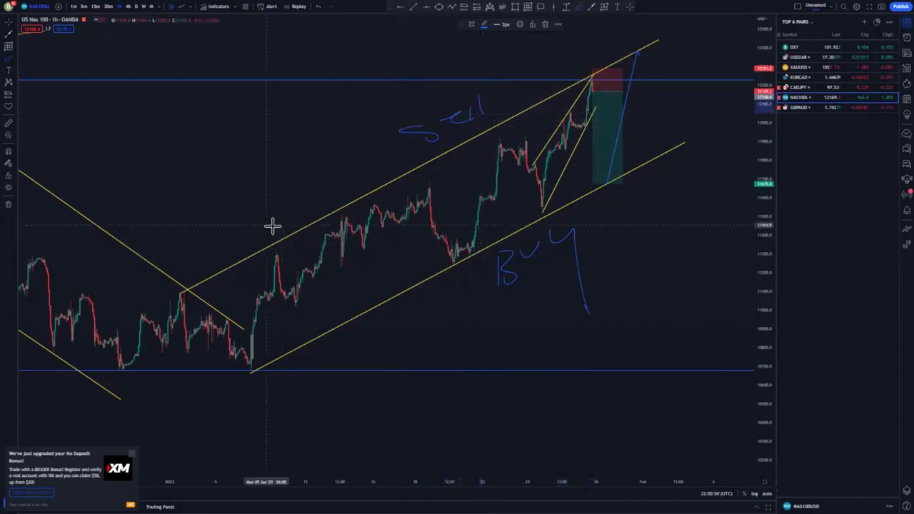
# Mark the rallies off the channel's lower line with freehand strokes and circle the price reactions at both channel lines
pyautogui.moveTo(249, 367); pyautogui.dragTo(281, 230)
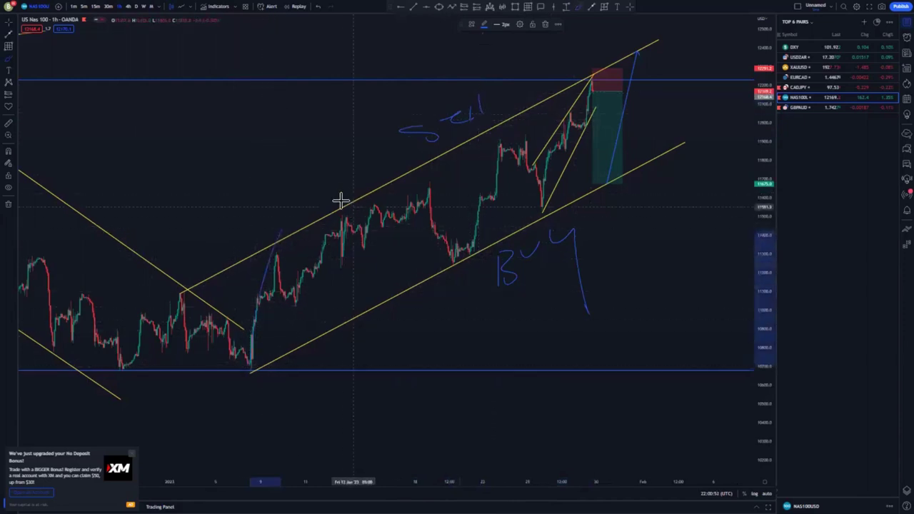
pyautogui.moveTo(340, 200); pyautogui.dragTo(355, 205)
pyautogui.moveTo(456, 263)
pyautogui.mouseDown()
pyautogui.moveTo(499, 189)
pyautogui.moveTo(562, 208)
pyautogui.moveTo(462, 253)
pyautogui.moveTo(483, 230)
pyautogui.mouseUp()
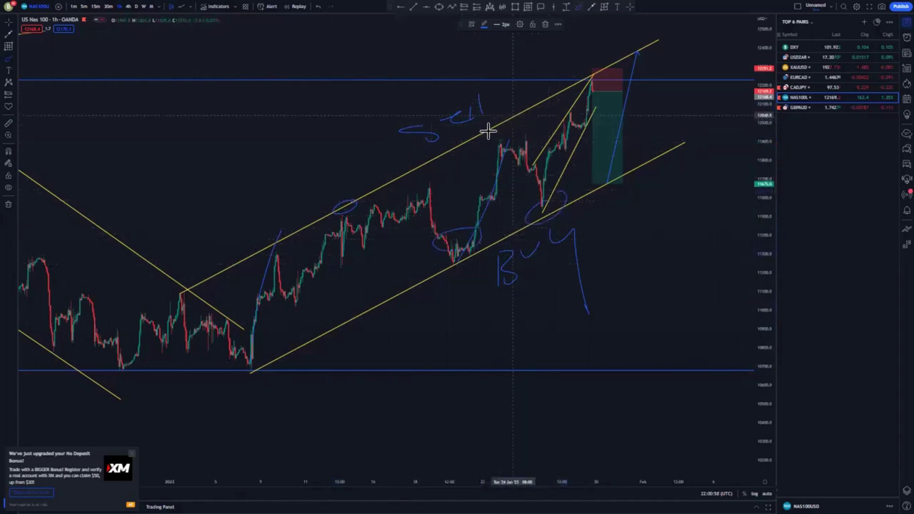
# Review the marked NAS100 channels and switch the chart to GBPAUD
pyautogui.scroll(-5, 500, 219)
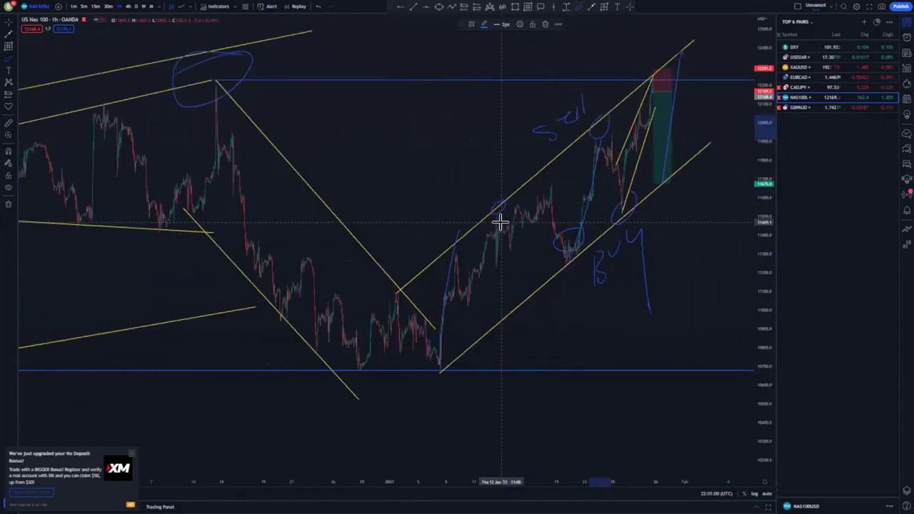
pyautogui.scroll(5, 500, 223)
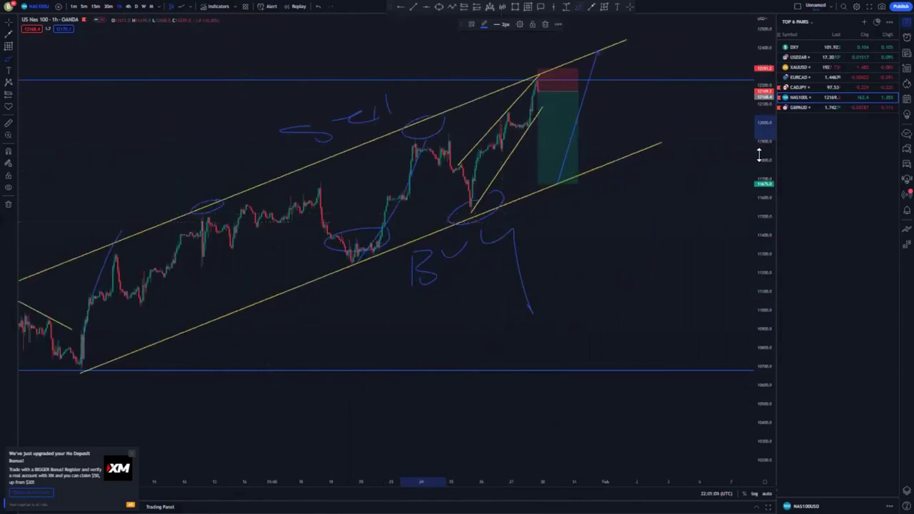
pyautogui.moveTo(759, 153); pyautogui.dragTo(763, 169)
pyautogui.click(800, 106)
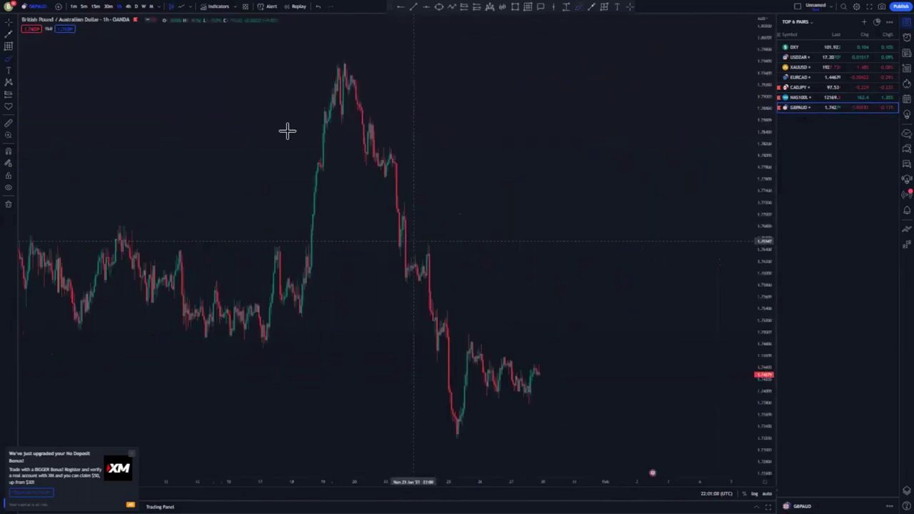
# Switch the GBPAUD chart to the weekly timeframe, reset its view and fit the price history since 2015
pyautogui.click(143, 7)
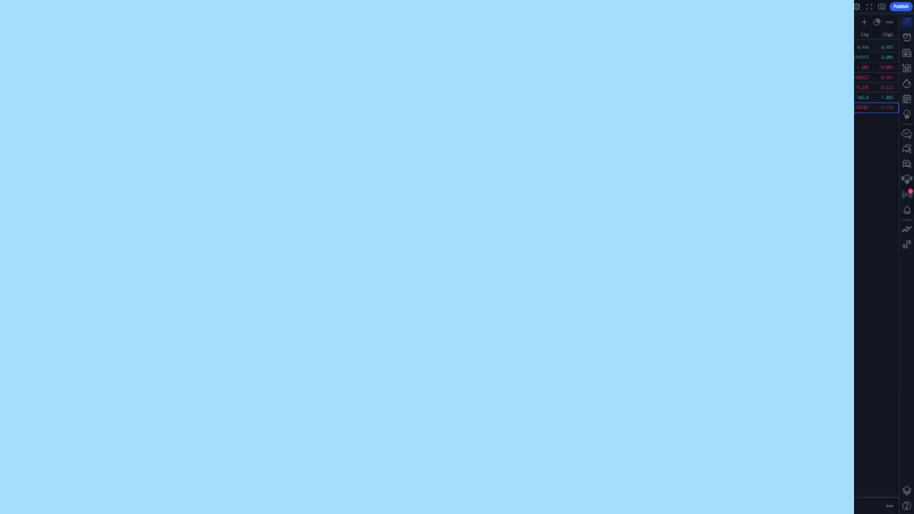
pyautogui.rightClick(607, 128)
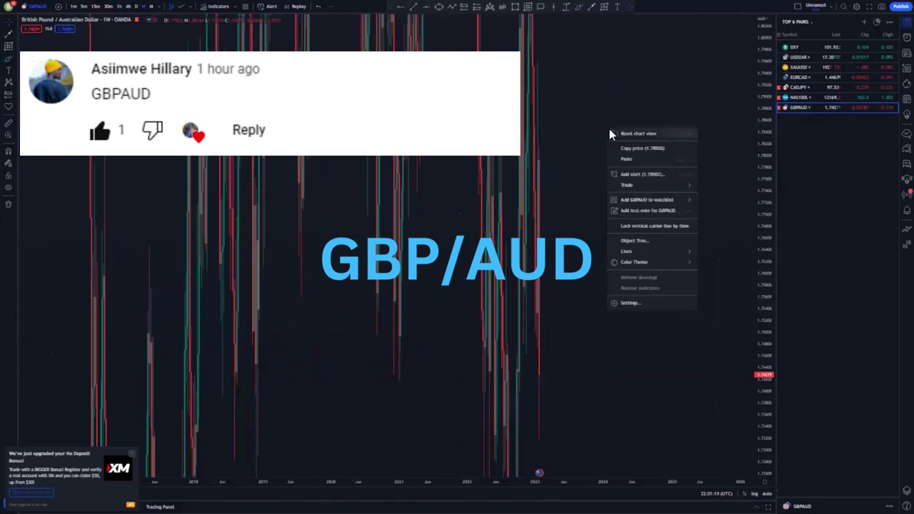
pyautogui.click(629, 134)
pyautogui.moveTo(526, 268); pyautogui.dragTo(490, 250)
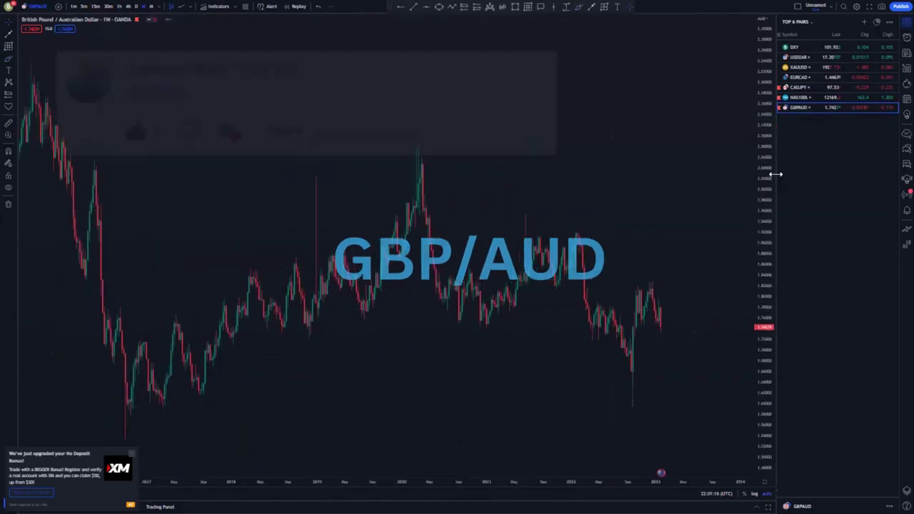
pyautogui.moveTo(765, 175); pyautogui.dragTo(762, 256)
pyautogui.moveTo(707, 241); pyautogui.dragTo(651, 145)
pyautogui.scroll(-2, 416, 283)
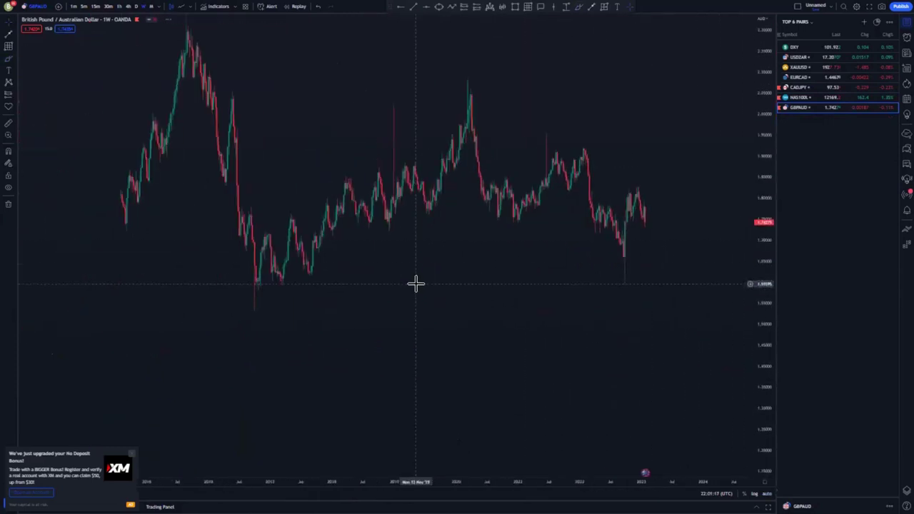
pyautogui.scroll(1, 416, 281)
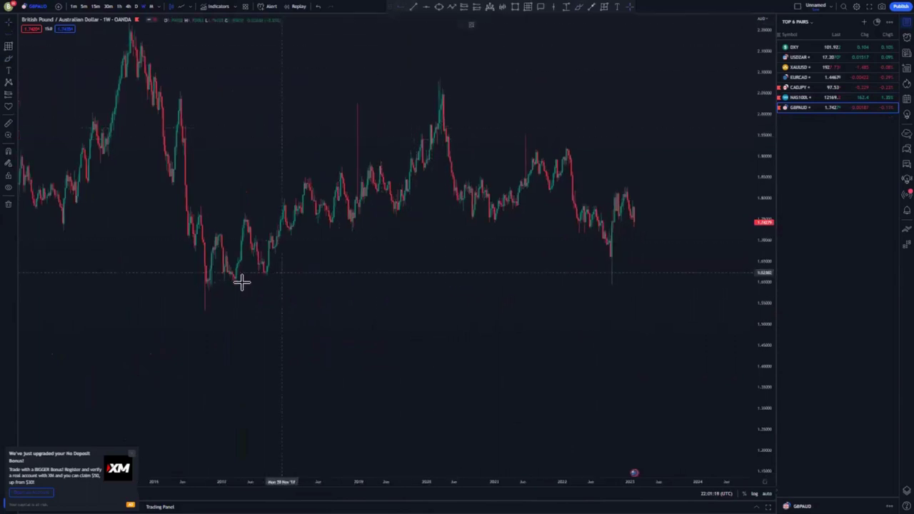
# Draw horizontal rays from the 2017 low at about 1.62, the 2020 high at about 2.085 and the early-2022 high at about 1.92
pyautogui.click(267, 274)
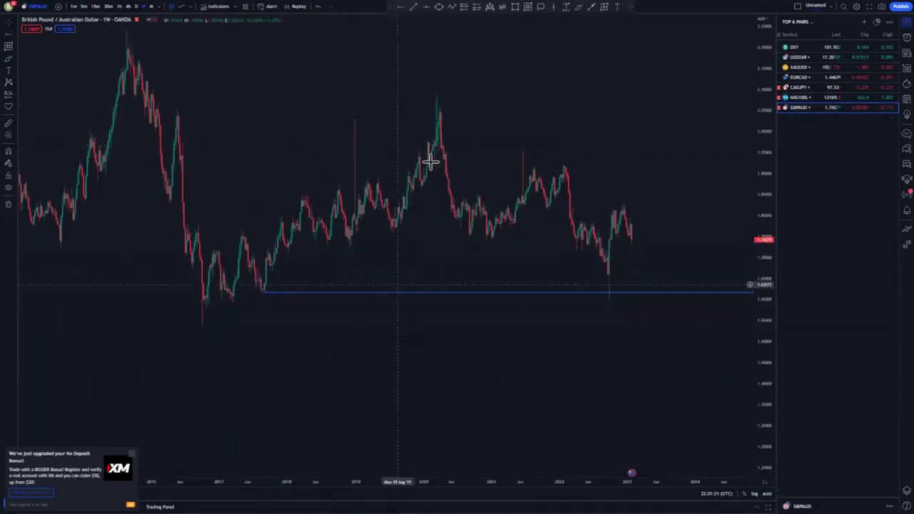
pyautogui.click(435, 96)
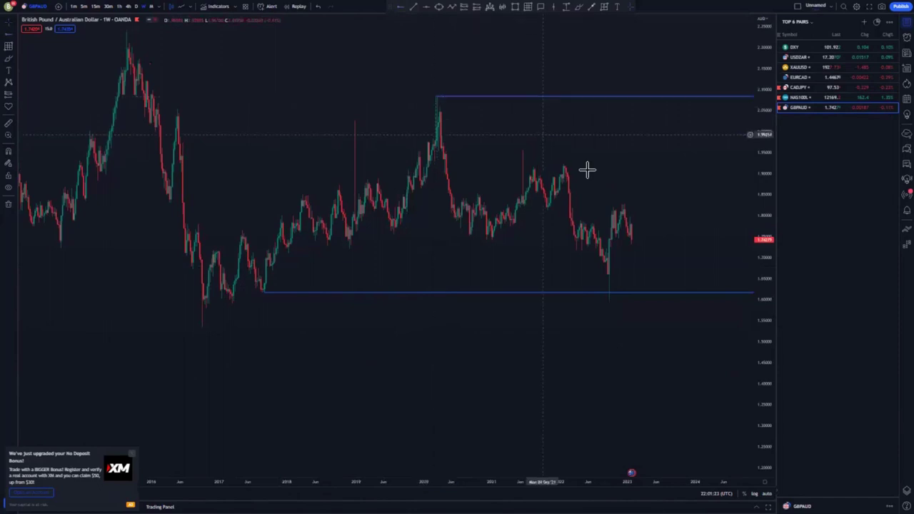
pyautogui.scroll(1, 588, 169)
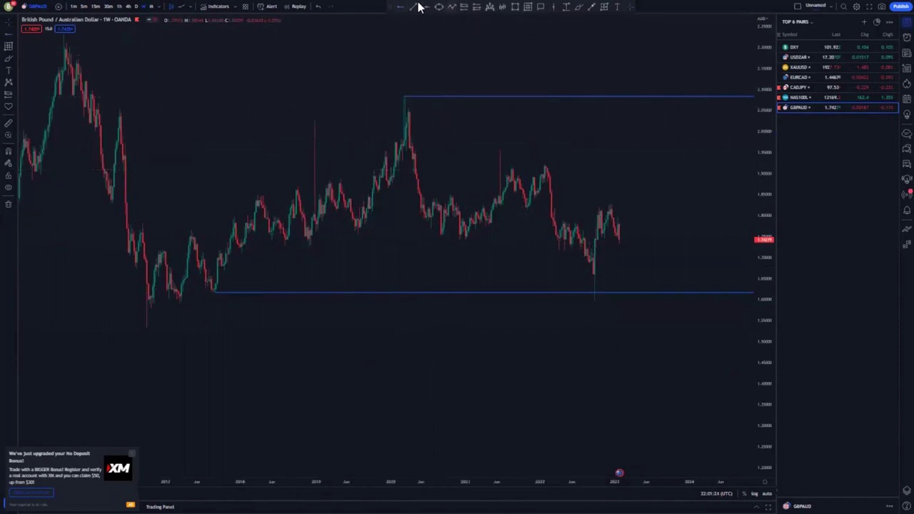
pyautogui.click(542, 164)
pyautogui.scroll(2, 704, 235)
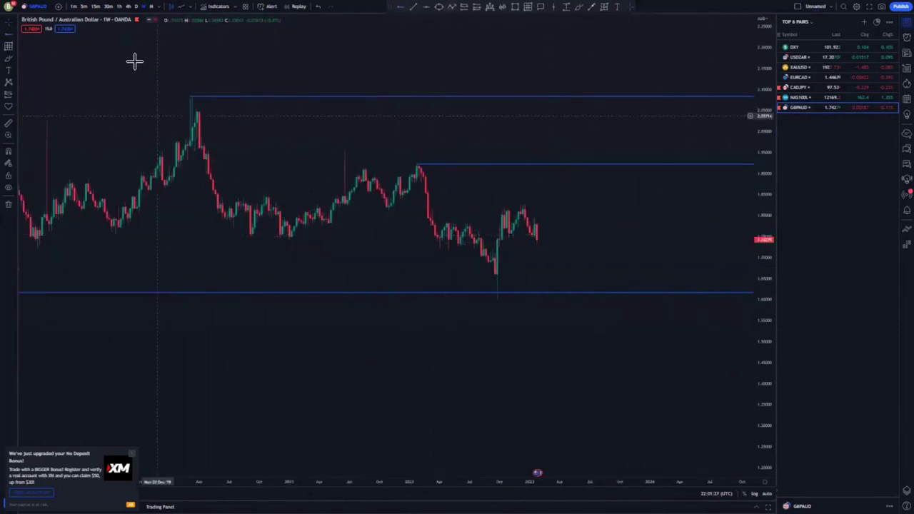
# Switch to the daily timeframe and draw a falling trend line from the mid-March 2022 high at about 1.82 to late September at about 1.755
pyautogui.write('D')
pyautogui.press('Return')
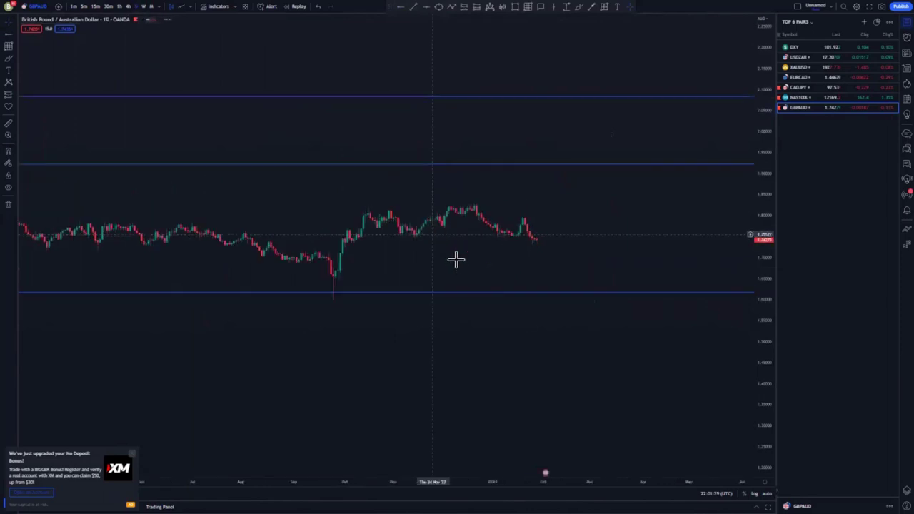
pyautogui.scroll(-2, 500, 285)
pyautogui.moveTo(770, 340); pyautogui.dragTo(707, 187)
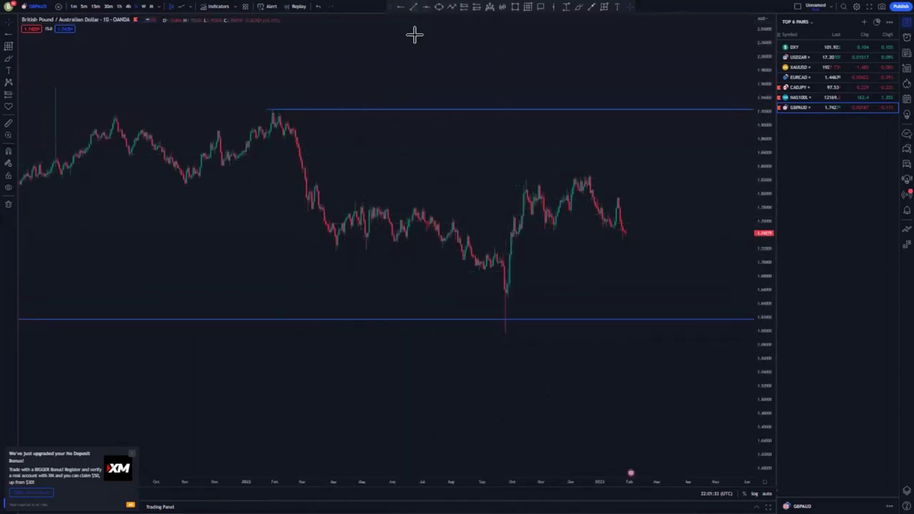
pyautogui.click(413, 6)
pyautogui.click(319, 178)
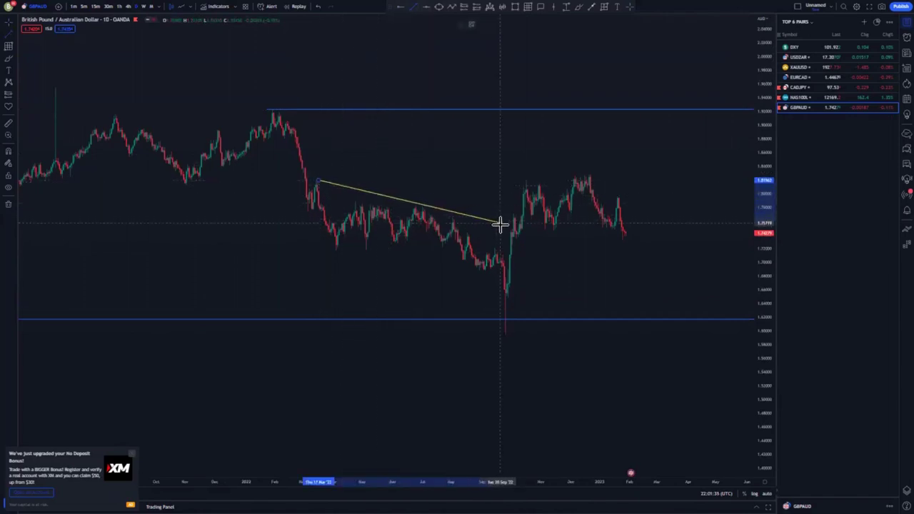
pyautogui.click(501, 227)
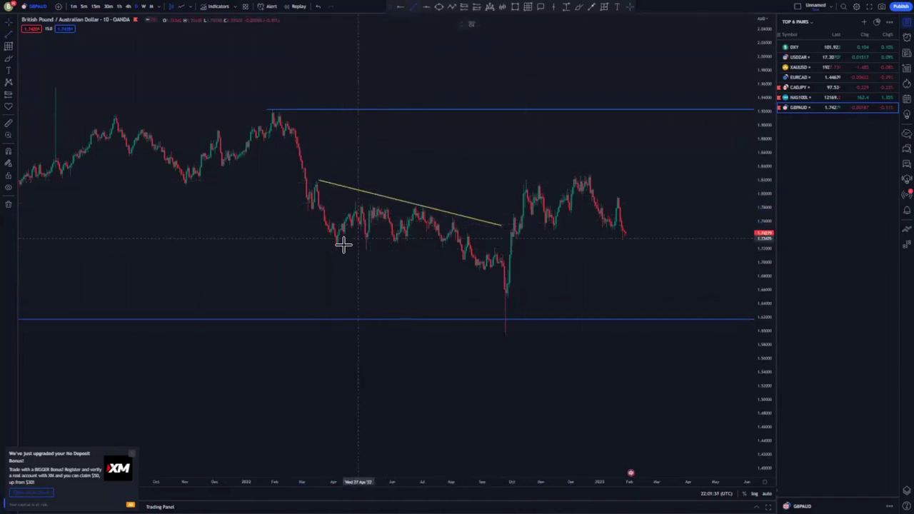
# Draw the falling channel's lower line from the early April 2022 low to early September, and move the upper line's start slightly earlier
pyautogui.click(496, 275)
pyautogui.click(563, 282)
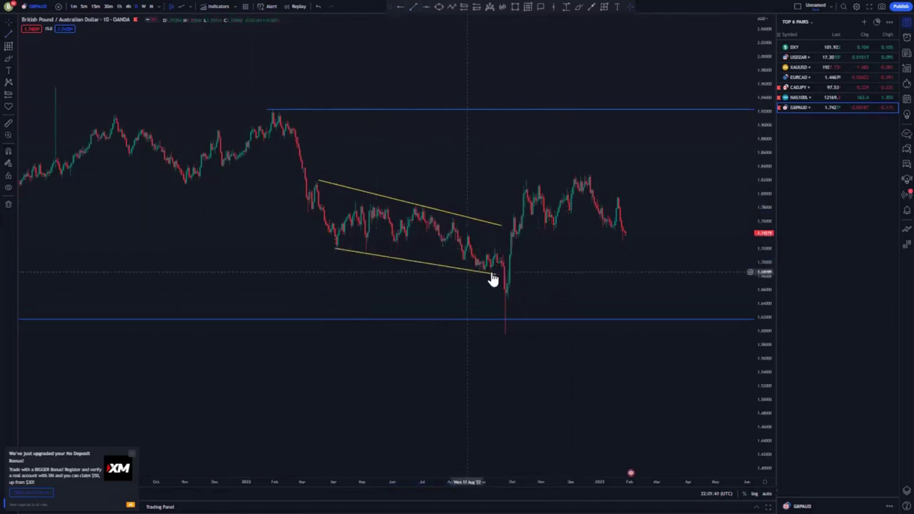
pyautogui.moveTo(495, 274); pyautogui.dragTo(490, 272)
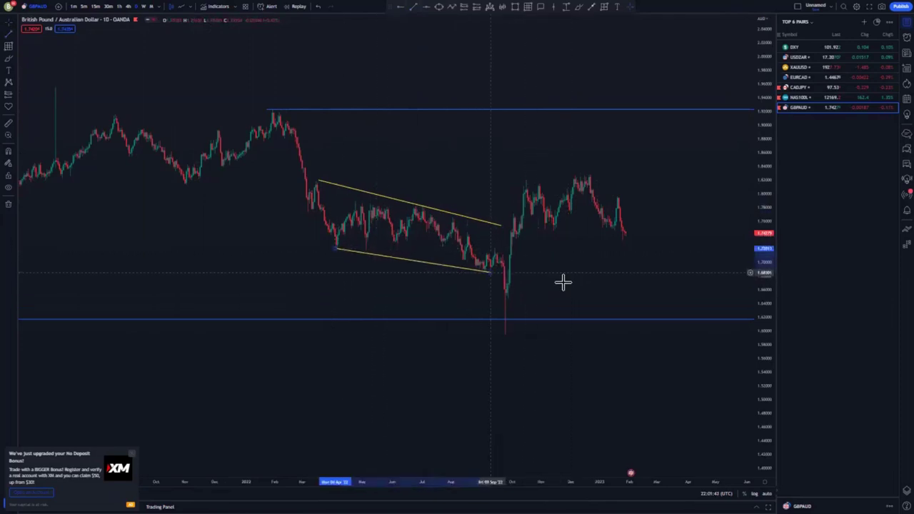
pyautogui.moveTo(320, 183); pyautogui.dragTo(316, 183)
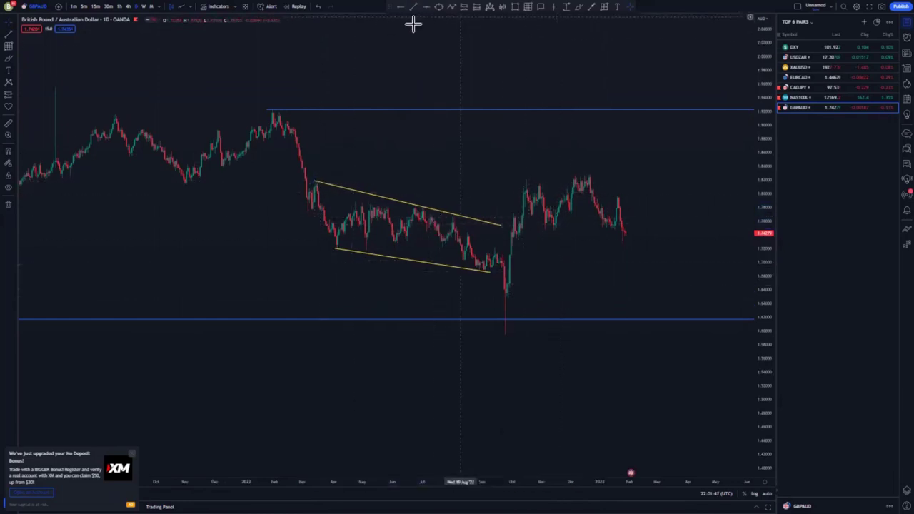
# Draw an inverse head and shoulders pattern from the February 2022 high to February 2023 and delete it
pyautogui.click(275, 104)
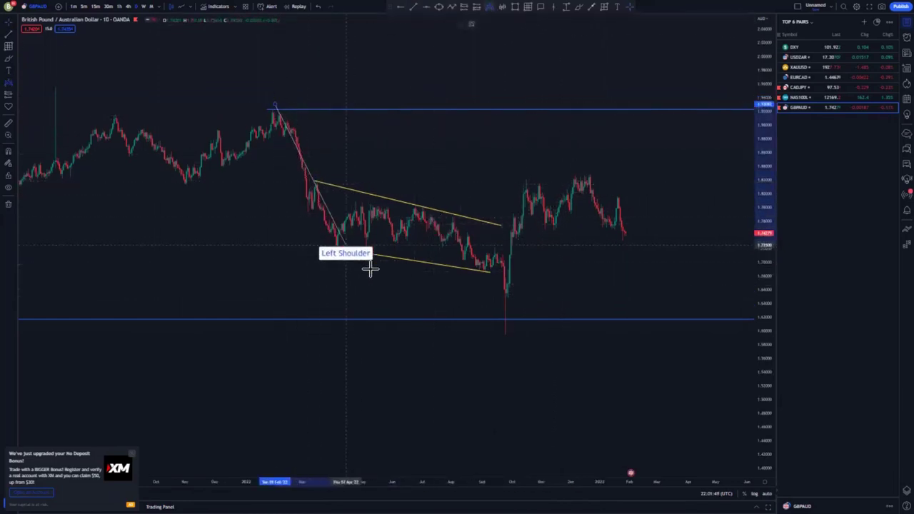
pyautogui.moveTo(350, 247); pyautogui.dragTo(347, 252)
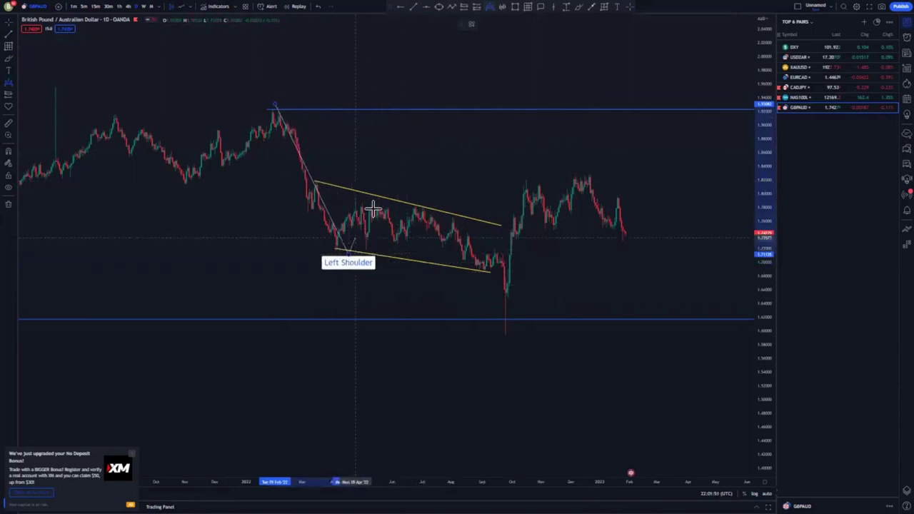
pyautogui.moveTo(387, 193); pyautogui.dragTo(500, 349)
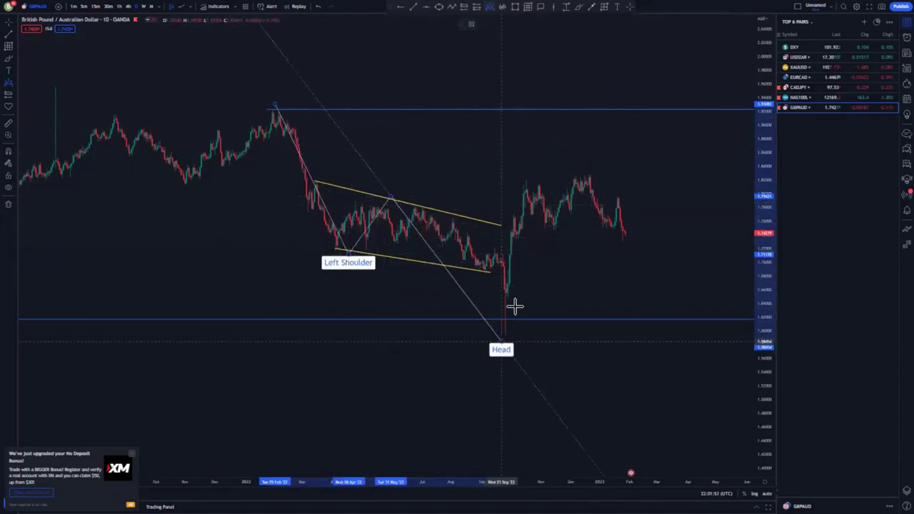
pyautogui.click(540, 196)
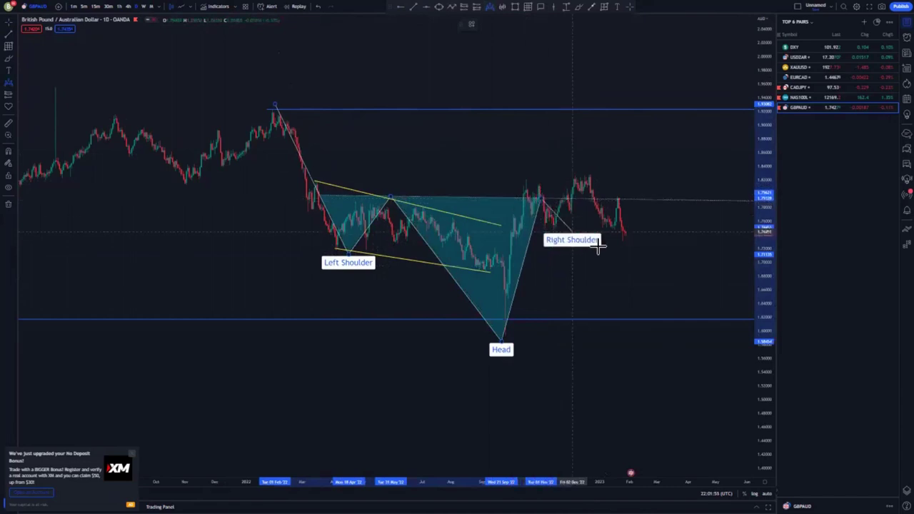
pyautogui.click(631, 246)
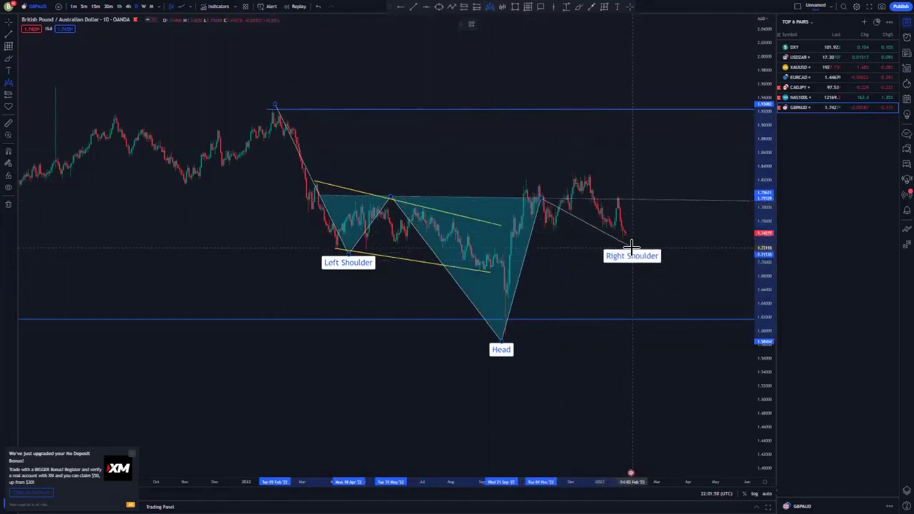
pyautogui.click(649, 197)
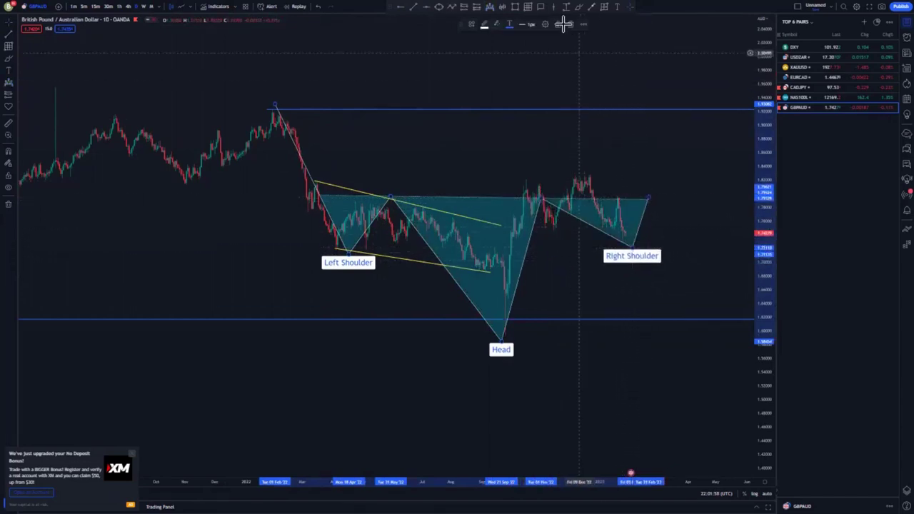
pyautogui.click(568, 24)
# Draw a horizontal ray from the early April 2022 low at about 1.719
pyautogui.scroll(2, 625, 206)
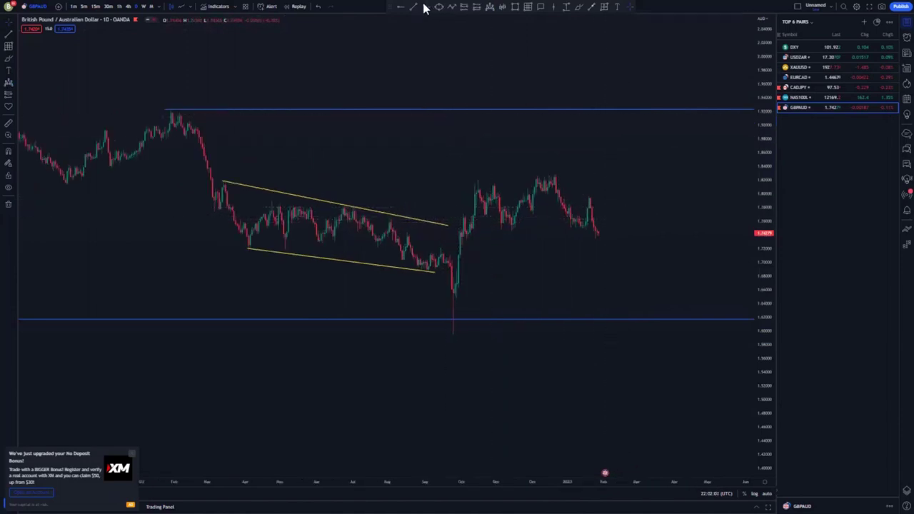
pyautogui.click(246, 250)
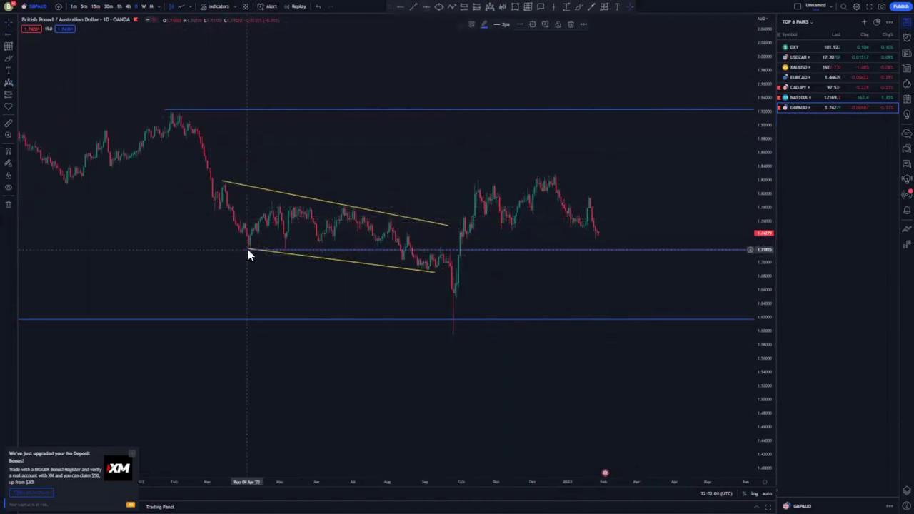
pyautogui.moveTo(767, 332); pyautogui.dragTo(758, 221)
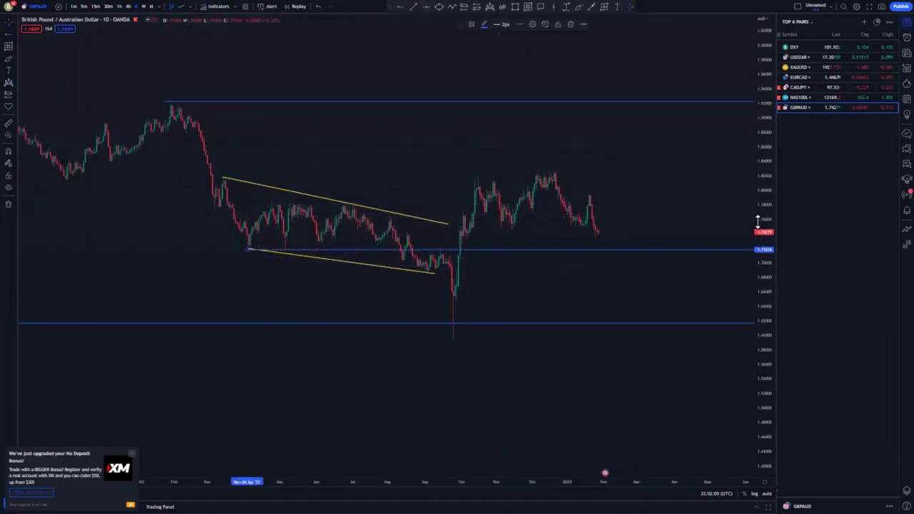
# Sketch freehand a projected drop to about 1.70, the widening structure's two boundaries and a rally to about 1.87
pyautogui.moveTo(537, 285)
pyautogui.mouseDown()
pyautogui.moveTo(473, 316)
pyautogui.moveTo(396, 315)
pyautogui.mouseUp()
pyautogui.scroll(-1, 434, 317)
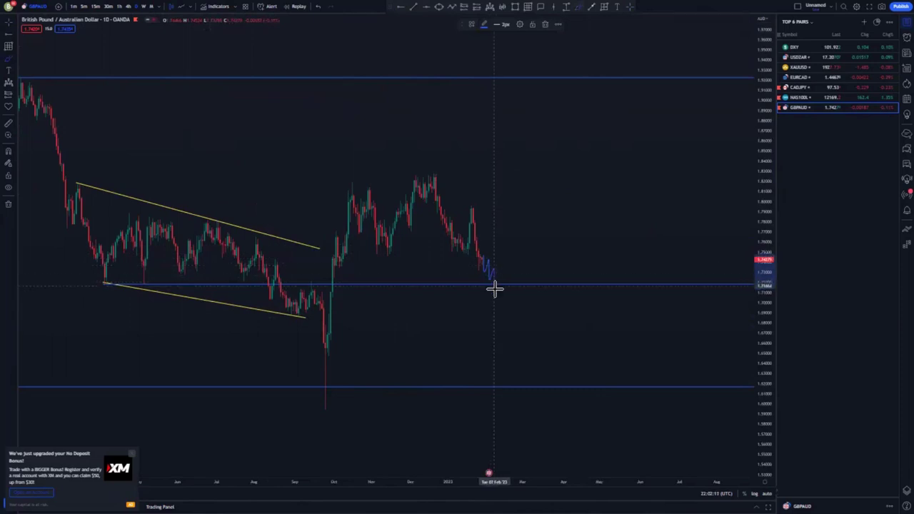
pyautogui.moveTo(500, 276); pyautogui.dragTo(504, 304)
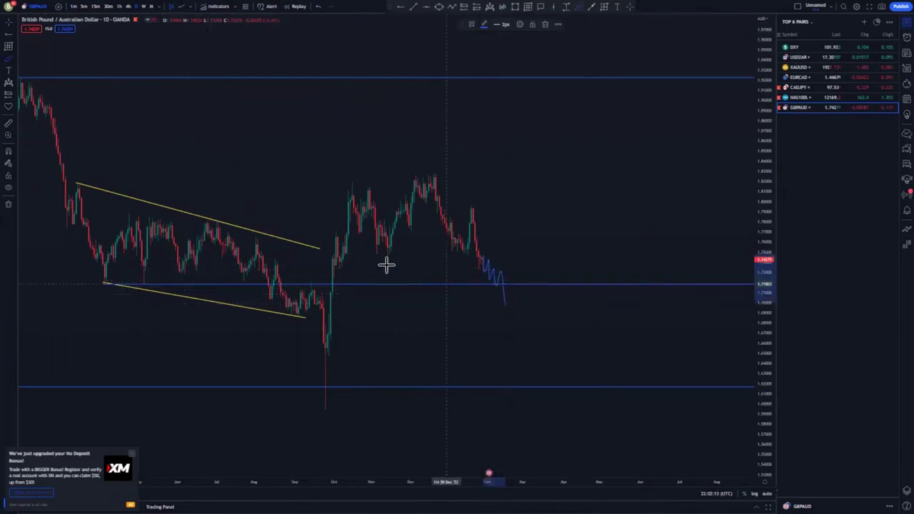
pyautogui.moveTo(376, 253); pyautogui.dragTo(504, 300)
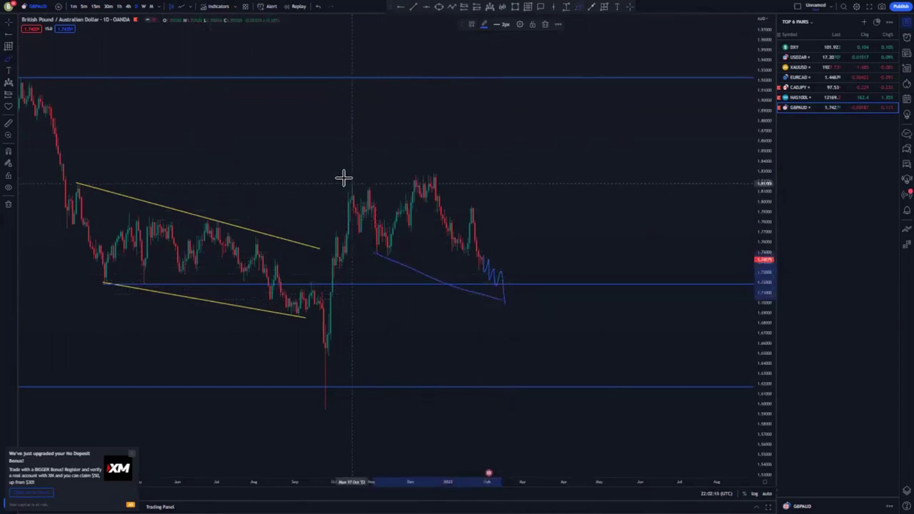
pyautogui.moveTo(343, 179); pyautogui.dragTo(454, 165)
pyautogui.moveTo(505, 305); pyautogui.dragTo(570, 133)
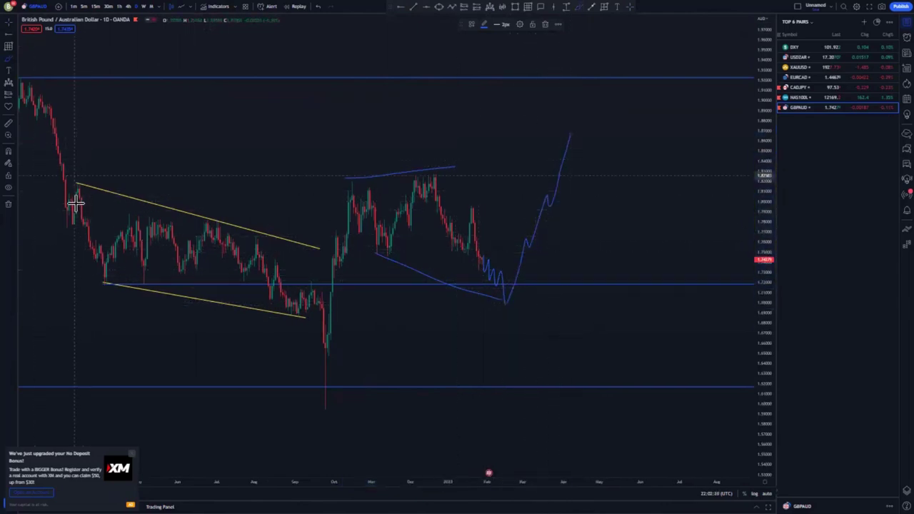
# Sketch a freehand inverse head and shoulders path breaking above the 1.92 level, and undo all the freehand sketches
pyautogui.moveTo(74, 200)
pyautogui.mouseDown()
pyautogui.moveTo(98, 303)
pyautogui.moveTo(154, 213)
pyautogui.mouseUp()
pyautogui.moveTo(283, 368)
pyautogui.mouseDown()
pyautogui.moveTo(335, 383)
pyautogui.moveTo(388, 190)
pyautogui.moveTo(465, 302)
pyautogui.moveTo(528, 143)
pyautogui.moveTo(549, 51)
pyautogui.mouseUp()
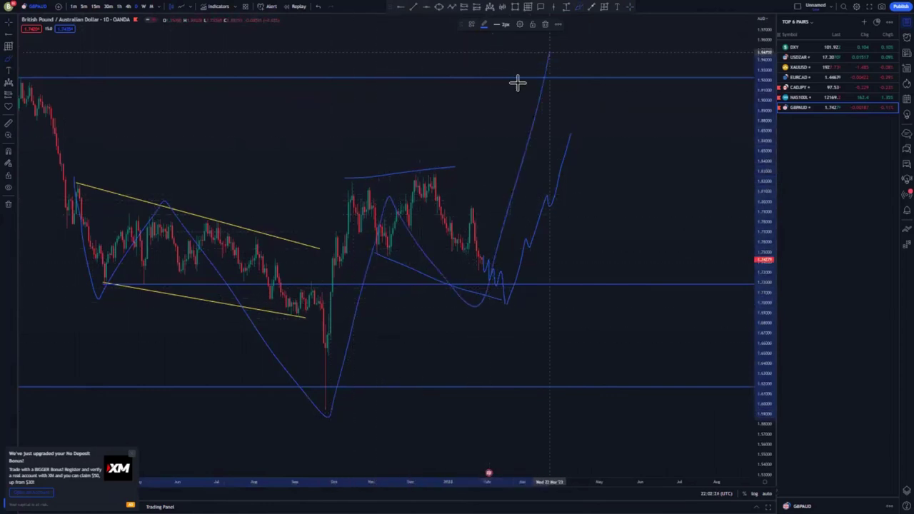
pyautogui.click(317, 7)
pyautogui.click(318, 6)
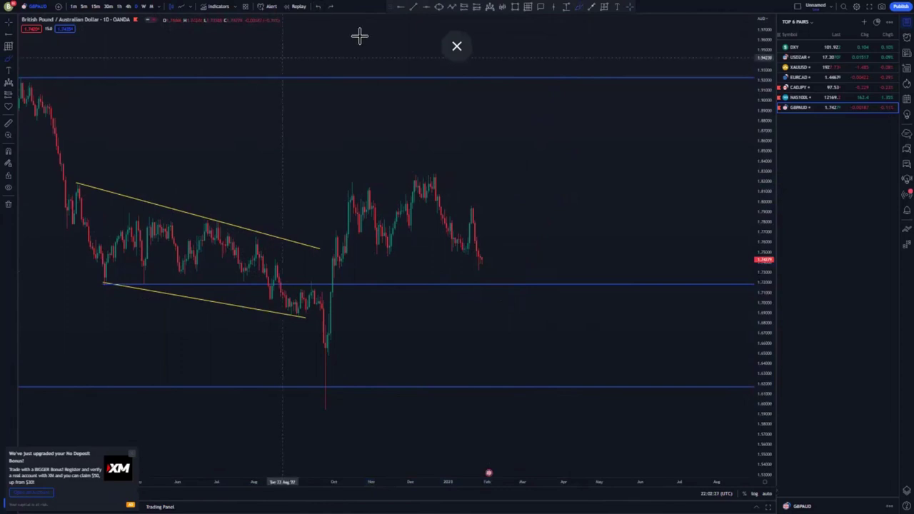
# Draw trend lines along the October 2022–January 2023 structure, rising above its highs from about 1.82 and falling beneath its lows from about 1.75
pyautogui.click(350, 183)
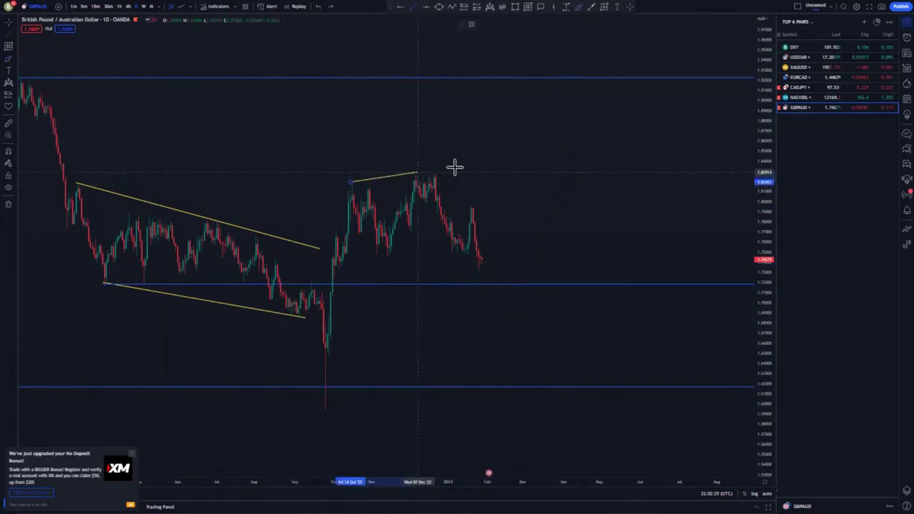
pyautogui.click(535, 182)
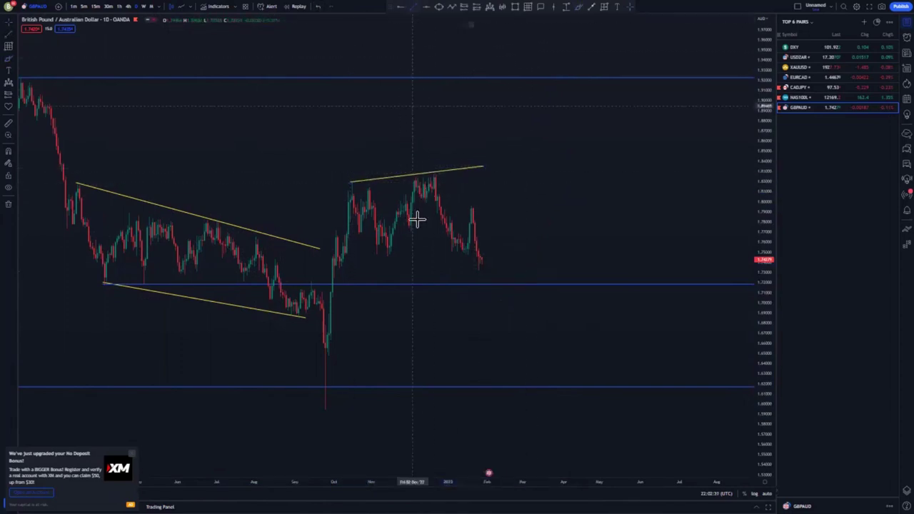
pyautogui.click(356, 251)
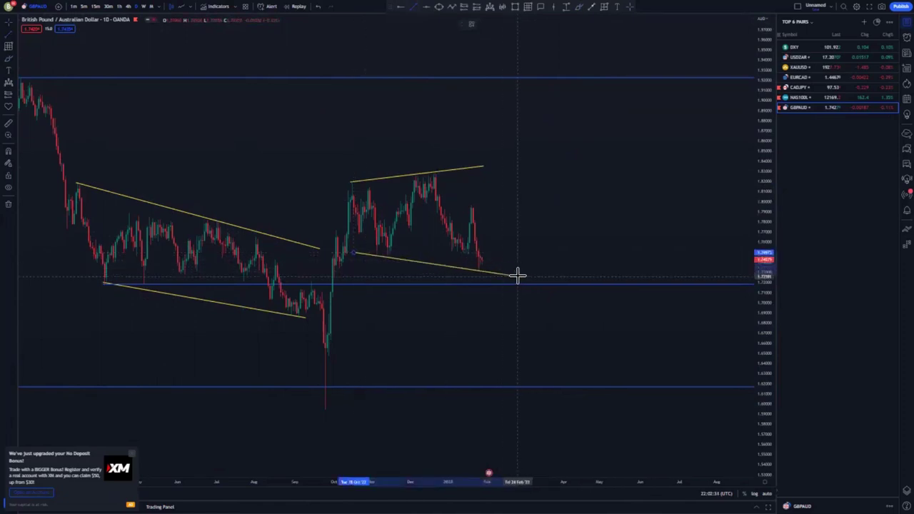
pyautogui.click(517, 276)
pyautogui.click(354, 250)
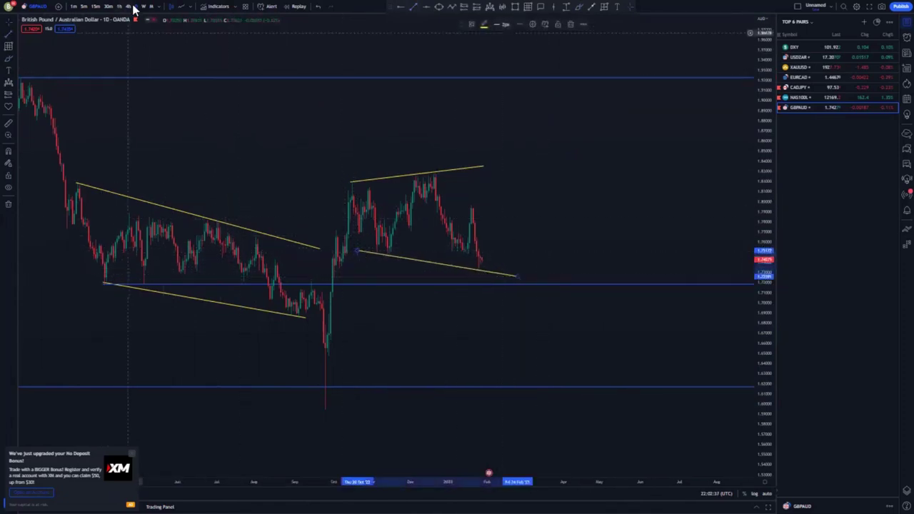
# Delete the two falling trend lines bounding the April–September 2022 structure
pyautogui.click(289, 246)
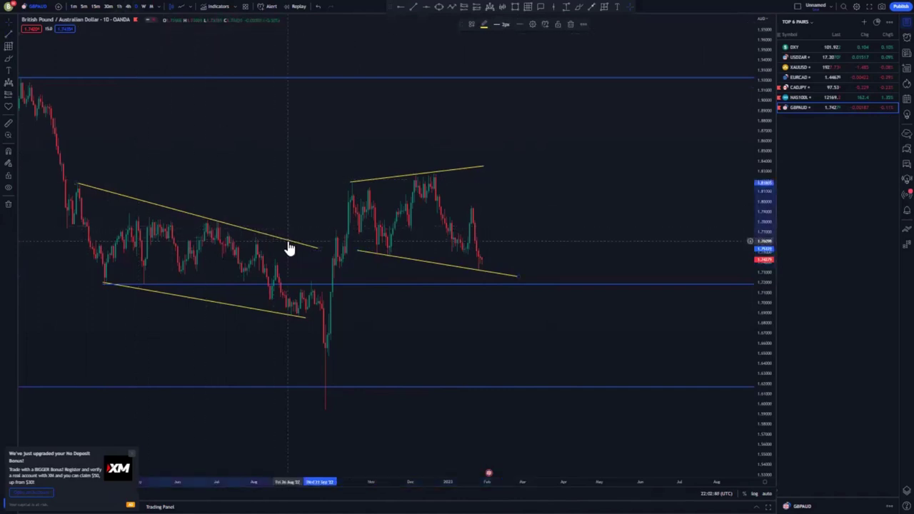
pyautogui.press('Delete')
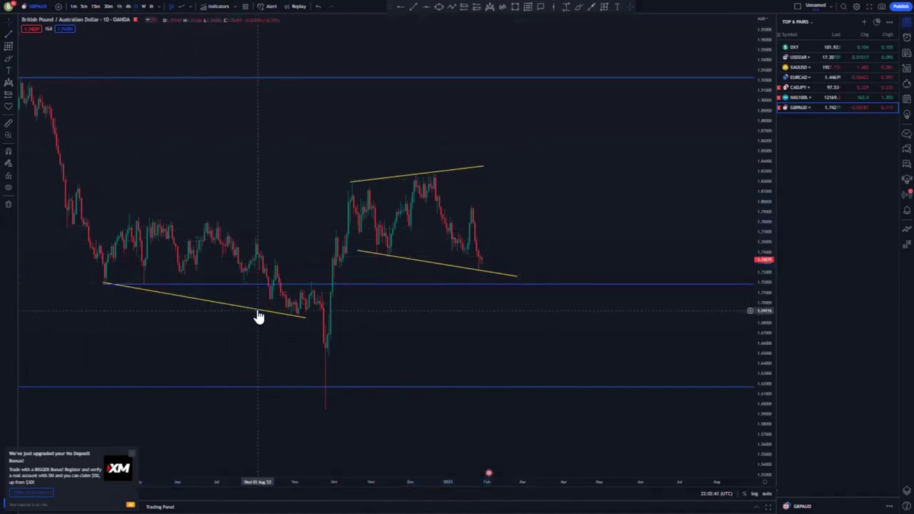
pyautogui.click(258, 317)
pyautogui.press('Delete')
# Switch to the 4-hour chart and adjust the widening structure's two trend lines to end at about the same date in February 2023
pyautogui.click(127, 8)
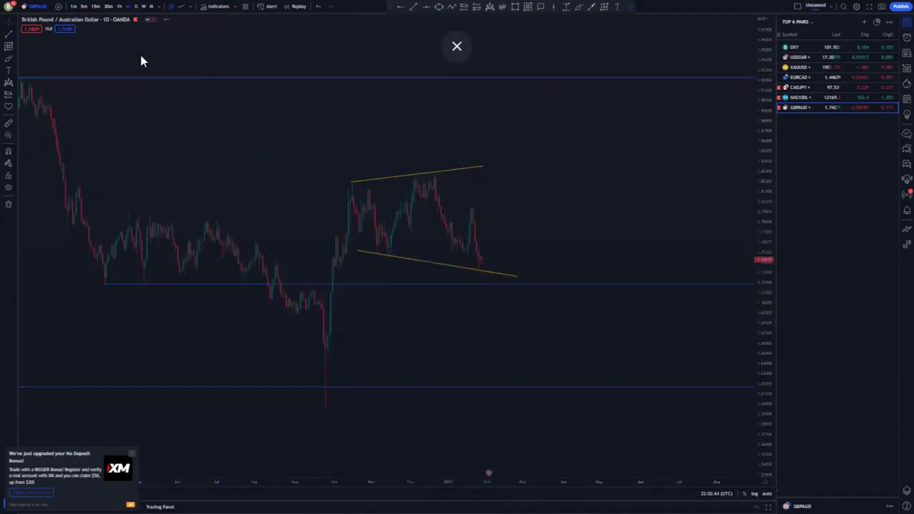
pyautogui.scroll(-6, 670, 262)
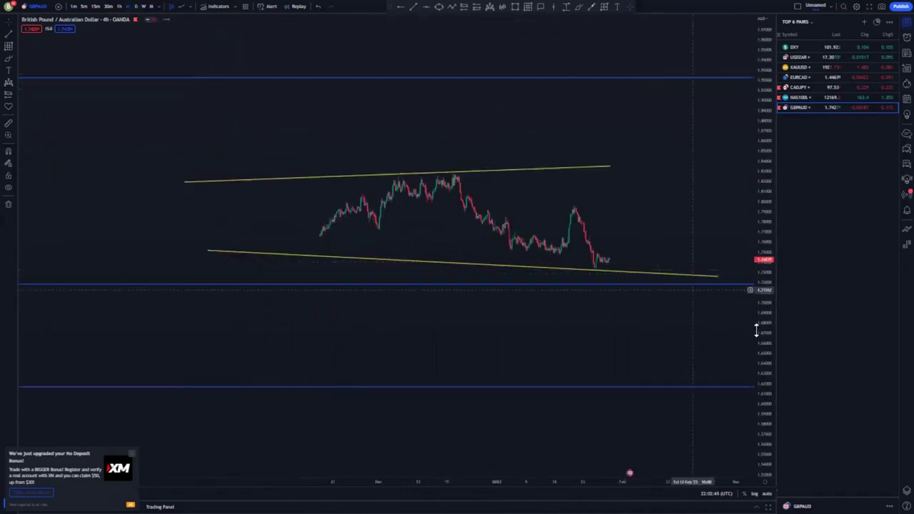
pyautogui.moveTo(756, 329); pyautogui.dragTo(744, 212)
pyautogui.scroll(-3, 690, 282)
pyautogui.scroll(3, 496, 192)
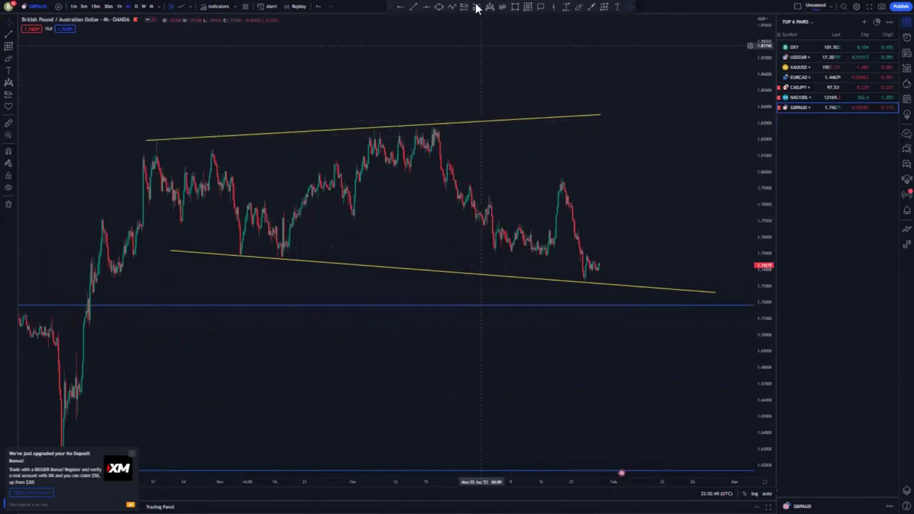
pyautogui.moveTo(599, 115); pyautogui.dragTo(653, 117)
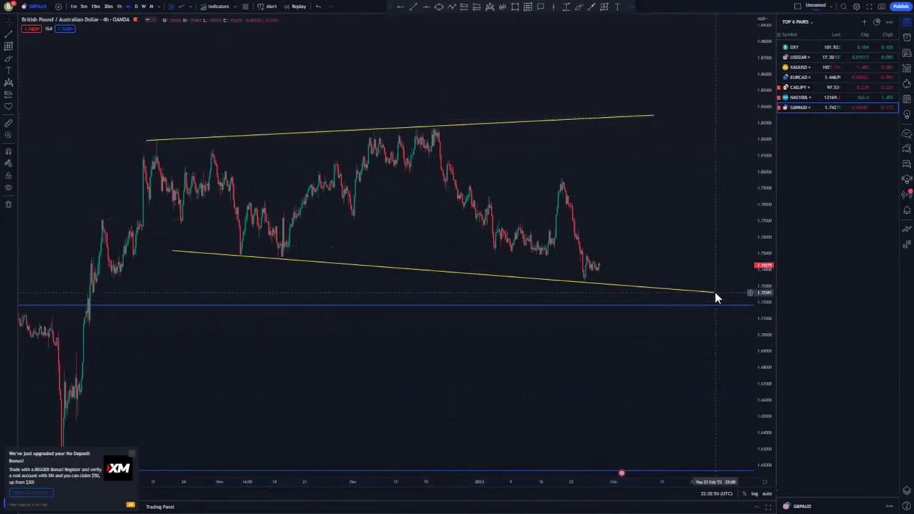
pyautogui.moveTo(715, 292); pyautogui.dragTo(652, 289)
pyautogui.click(465, 320)
# Draw an arrow projecting a drop to about 1.706 and a freehand rally to about 1.87, and undo them
pyautogui.scroll(-3, 465, 320)
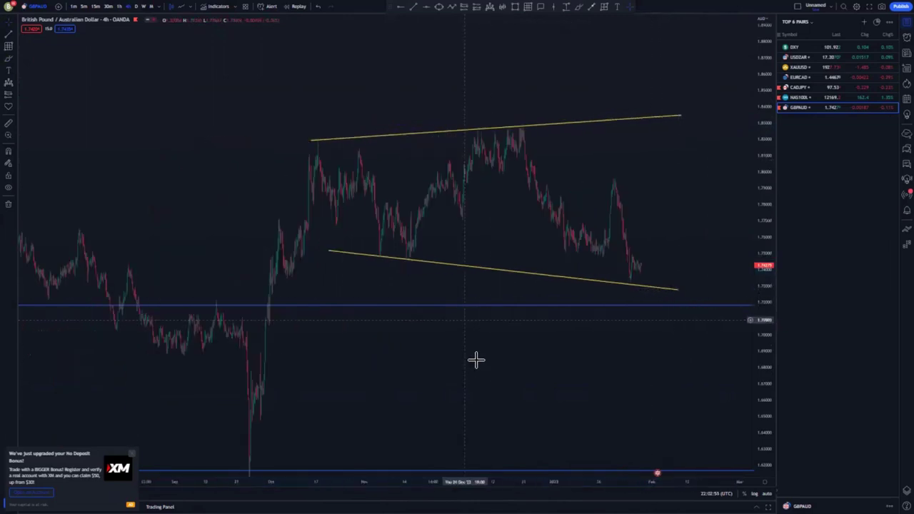
pyautogui.moveTo(479, 349); pyautogui.dragTo(386, 306)
pyautogui.scroll(-3, 386, 307)
pyautogui.scroll(-2, 462, 292)
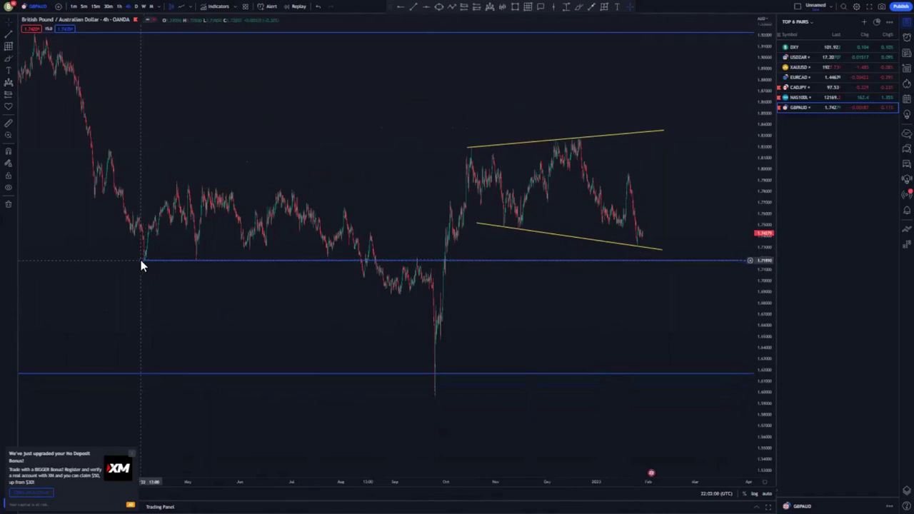
pyautogui.moveTo(536, 295); pyautogui.dragTo(461, 279)
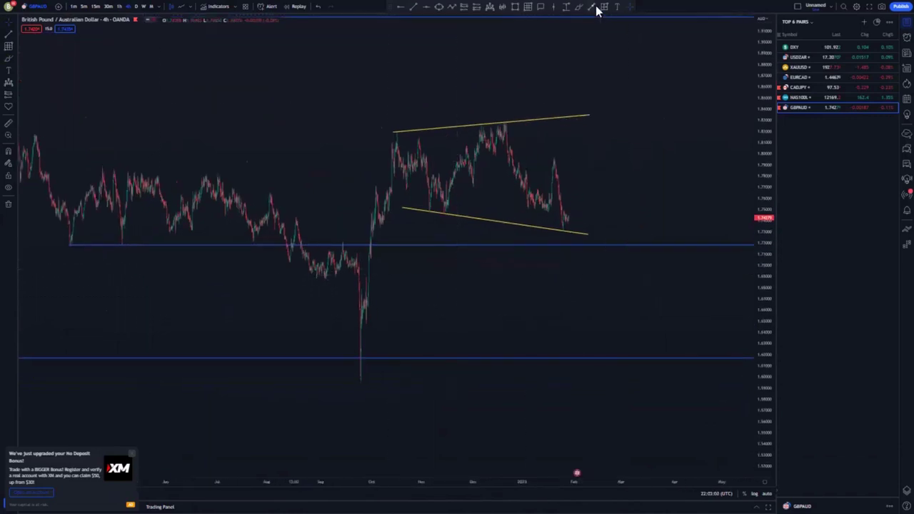
pyautogui.click(569, 215)
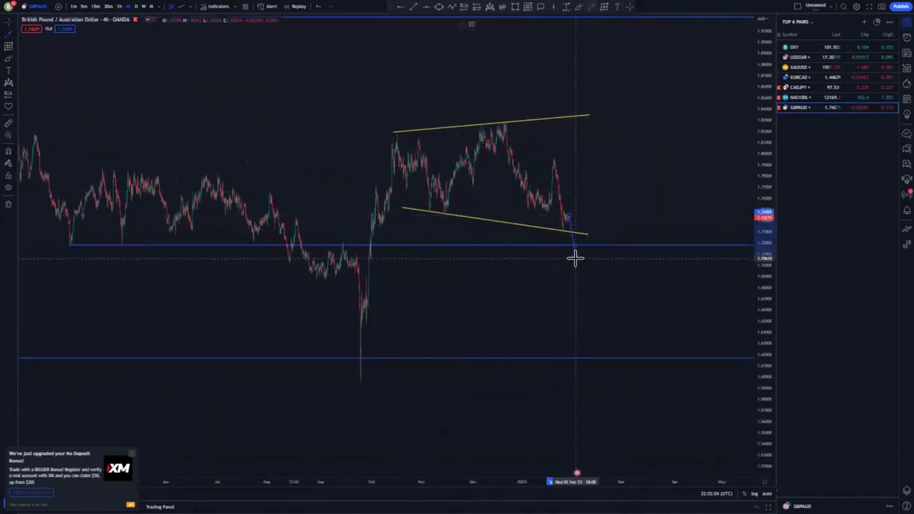
pyautogui.click(589, 58)
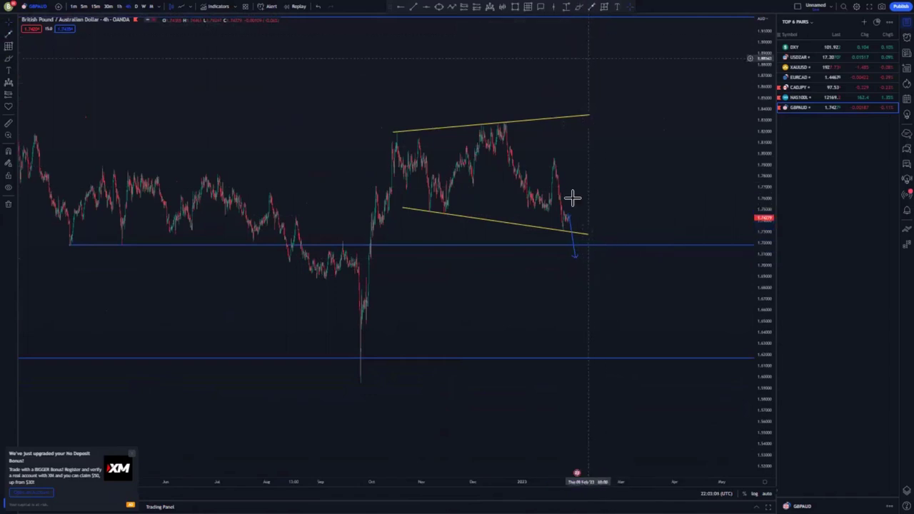
pyautogui.moveTo(587, 252)
pyautogui.mouseDown()
pyautogui.moveTo(574, 259)
pyautogui.moveTo(630, 75)
pyautogui.mouseUp()
pyautogui.click(318, 7)
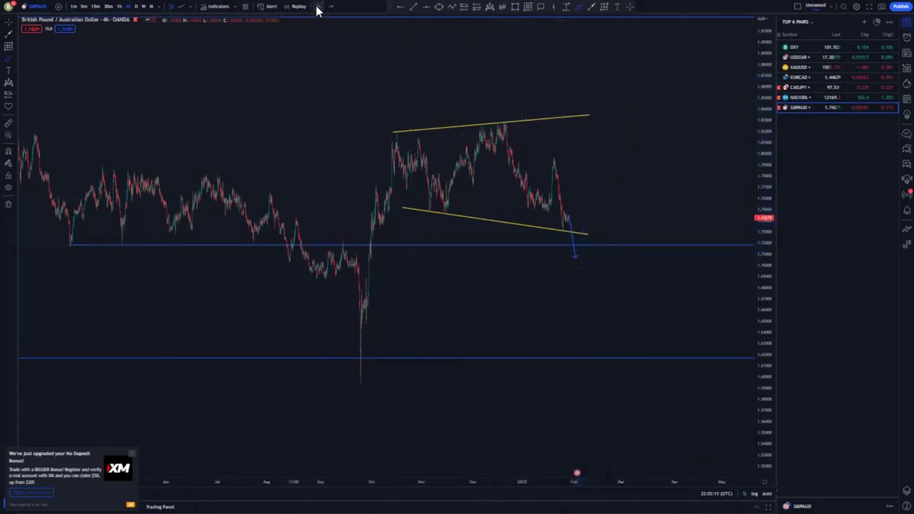
# Switch to the 1-hour chart and extend the widening structure's lower trend line further into February 2023
pyautogui.click(120, 7)
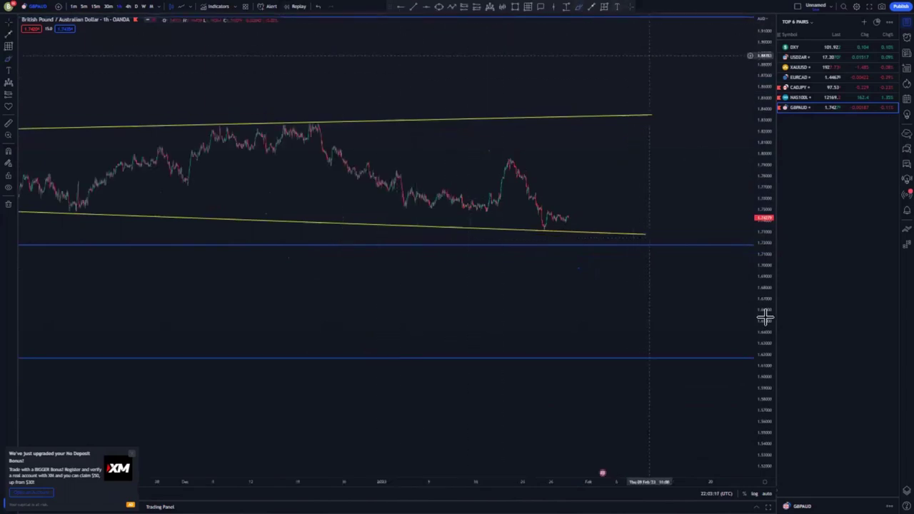
pyautogui.moveTo(767, 336); pyautogui.dragTo(766, 193)
pyautogui.moveTo(531, 299); pyautogui.dragTo(766, 250)
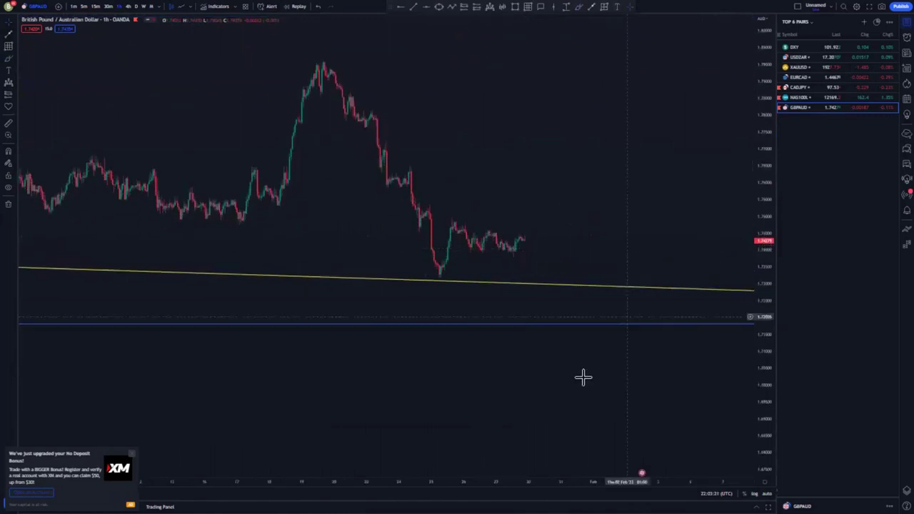
pyautogui.scroll(2, 584, 378)
pyautogui.moveTo(340, 305); pyautogui.dragTo(333, 312)
pyautogui.scroll(-3, 529, 385)
pyautogui.scroll(-3, 529, 385)
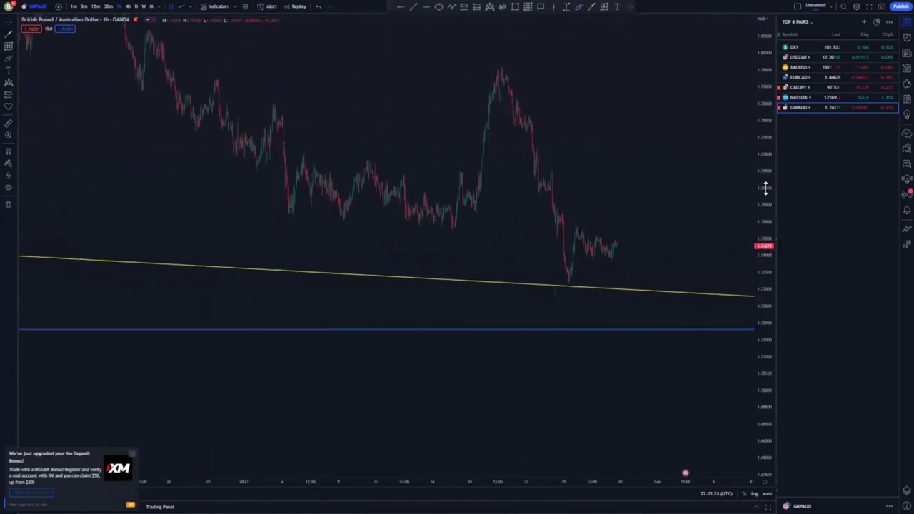
pyautogui.moveTo(767, 171); pyautogui.dragTo(766, 275)
pyautogui.scroll(-5, 687, 361)
pyautogui.moveTo(689, 364); pyautogui.dragTo(407, 368)
pyautogui.scroll(-5, 407, 368)
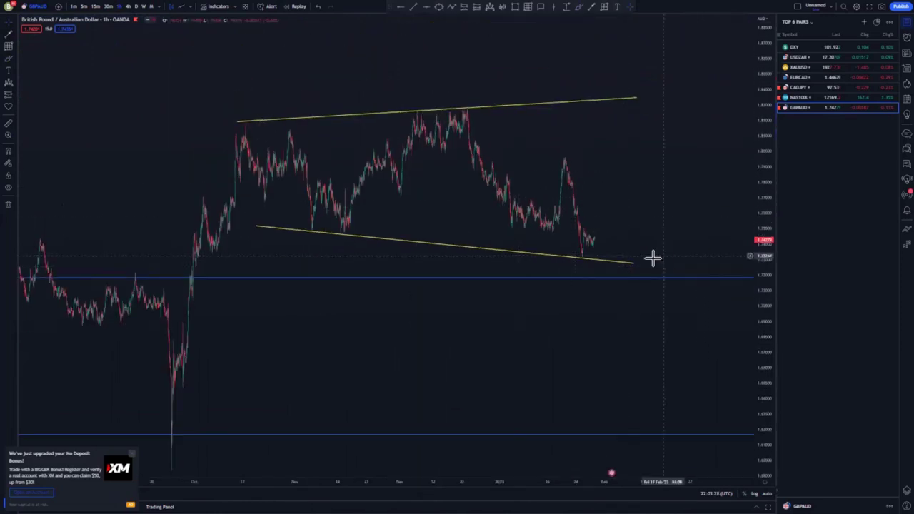
pyautogui.moveTo(634, 264); pyautogui.dragTo(657, 263)
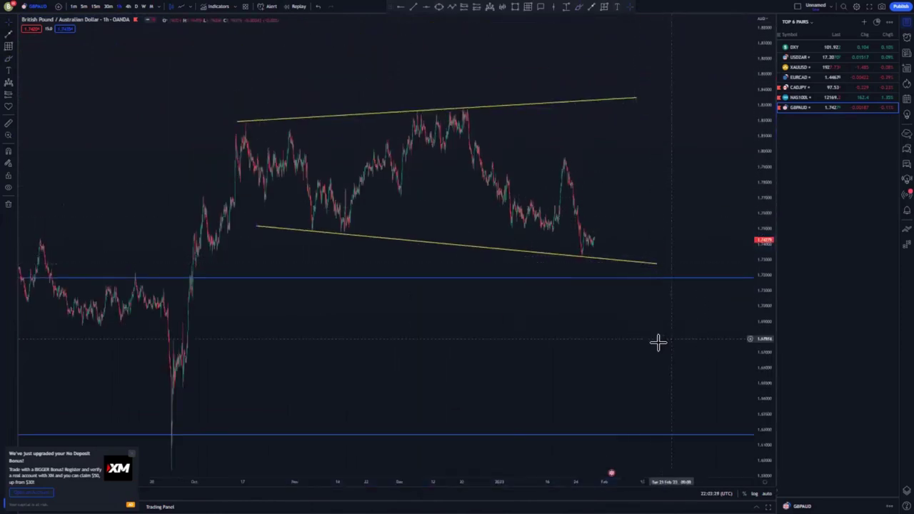
# Draw two falling trend lines, one from the late December high through the late January high and one beneath the intervening lows
pyautogui.scroll(6, 612, 314)
pyautogui.moveTo(529, 188); pyautogui.dragTo(618, 210)
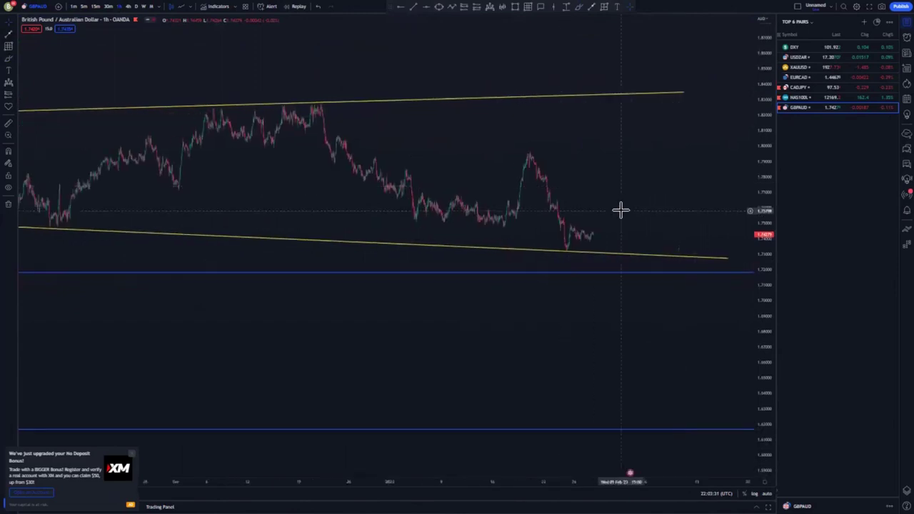
pyautogui.click(416, 5)
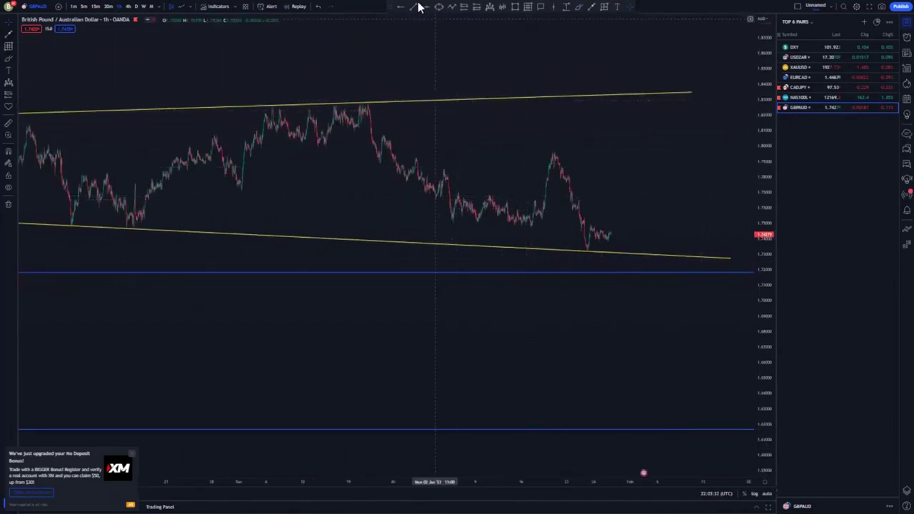
pyautogui.click(364, 103)
pyautogui.click(664, 183)
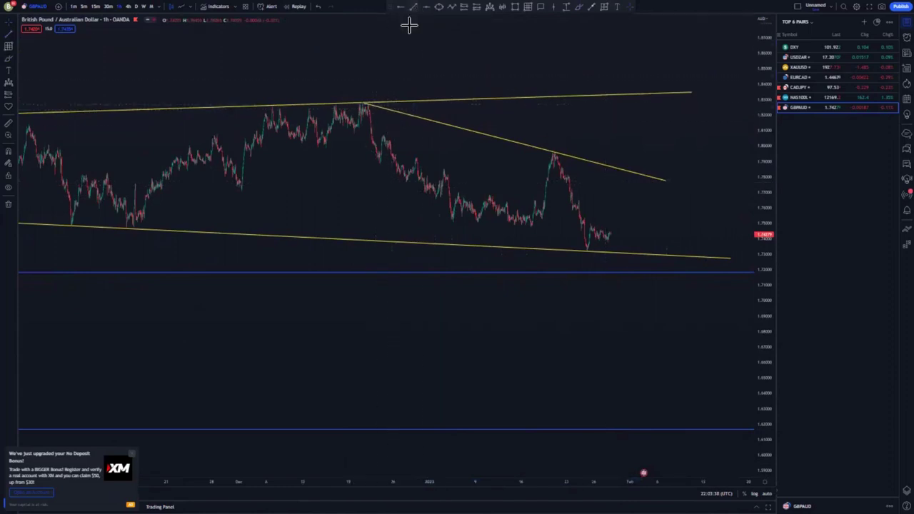
pyautogui.click(547, 254)
pyautogui.moveTo(718, 313); pyautogui.dragTo(458, 358)
pyautogui.scroll(-4, 553, 310)
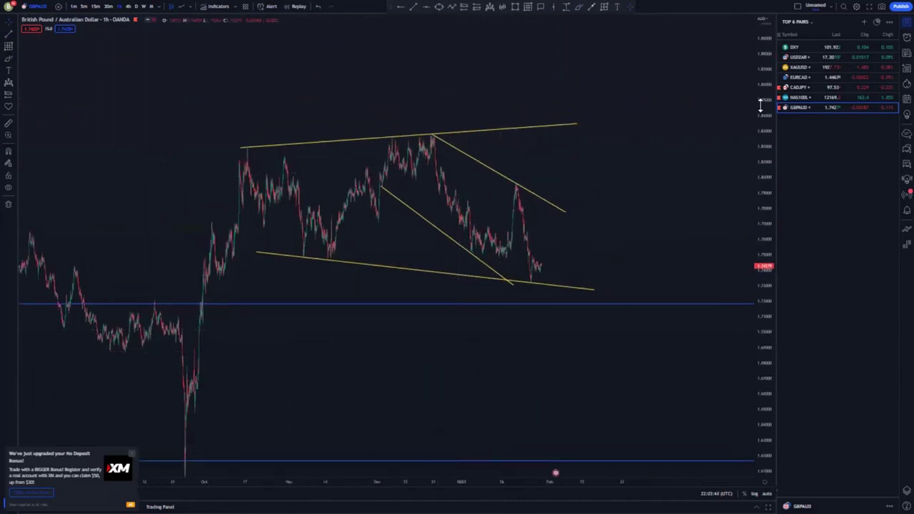
# Draw an arrow projecting a drop from the current price to about 1.7175, and delete it
pyautogui.moveTo(761, 106); pyautogui.dragTo(761, 143)
pyautogui.click(541, 262)
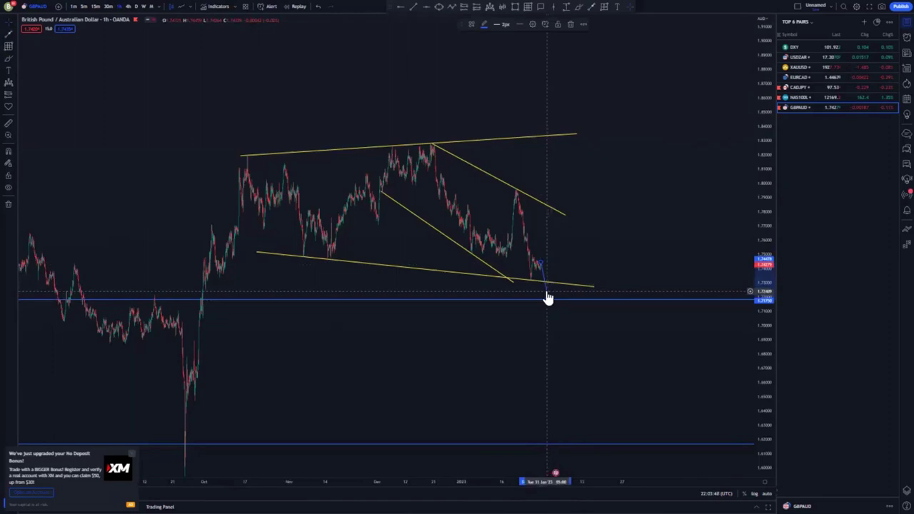
pyautogui.press('Delete')
# Draw a horizontal ray from the 25 January 2023 low at about 1.732
pyautogui.scroll(5, 607, 349)
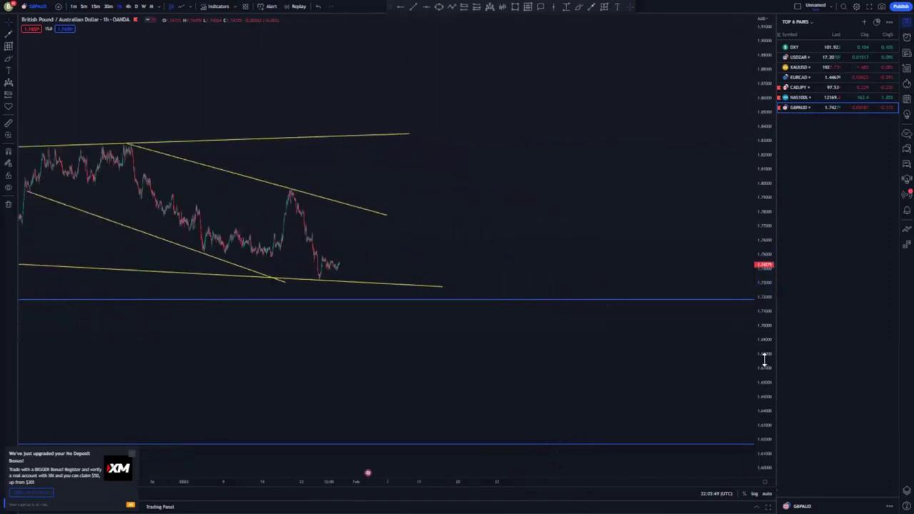
pyautogui.moveTo(764, 360); pyautogui.dragTo(763, 230)
pyautogui.moveTo(469, 251); pyautogui.dragTo(707, 236)
pyautogui.scroll(5, 488, 322)
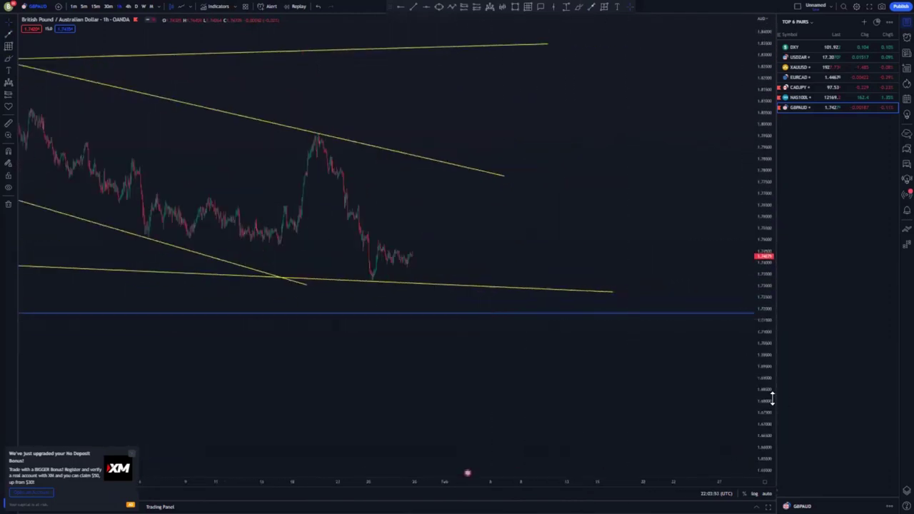
pyautogui.moveTo(773, 399); pyautogui.dragTo(765, 248)
pyautogui.moveTo(525, 247); pyautogui.dragTo(663, 247)
pyautogui.scroll(6, 543, 294)
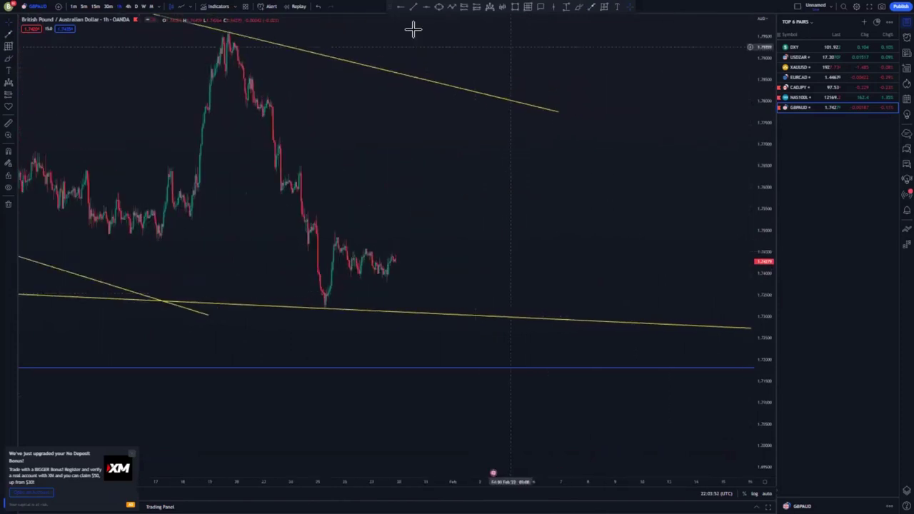
pyautogui.click(401, 7)
pyautogui.click(325, 306)
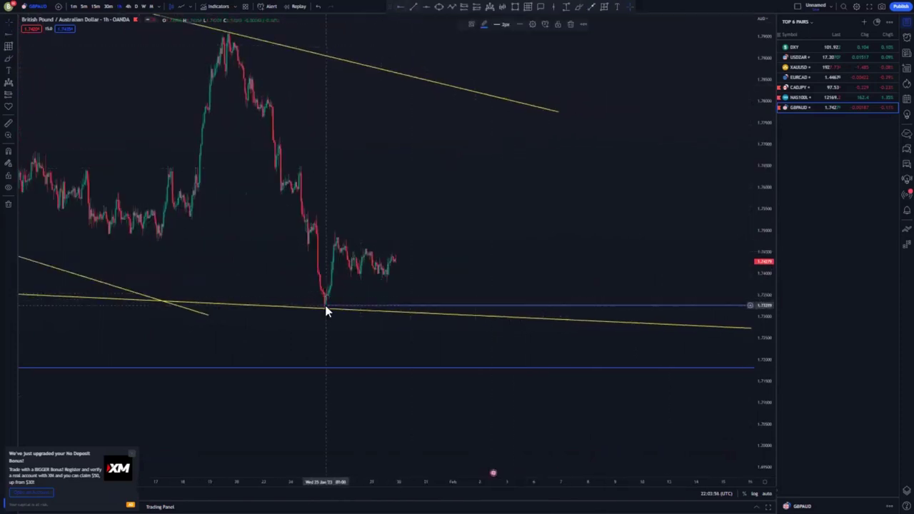
pyautogui.moveTo(325, 305); pyautogui.dragTo(325, 307)
pyautogui.click(421, 292)
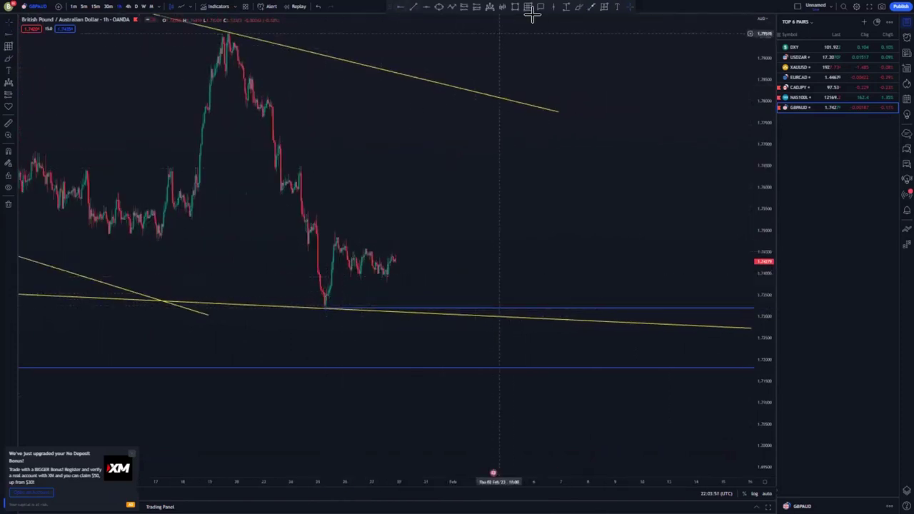
# Sketch freehand a falling wedge down to the 1.732 ray, circles around the two lows and a rally to about 1.7775
pyautogui.click(579, 8)
pyautogui.click(395, 263)
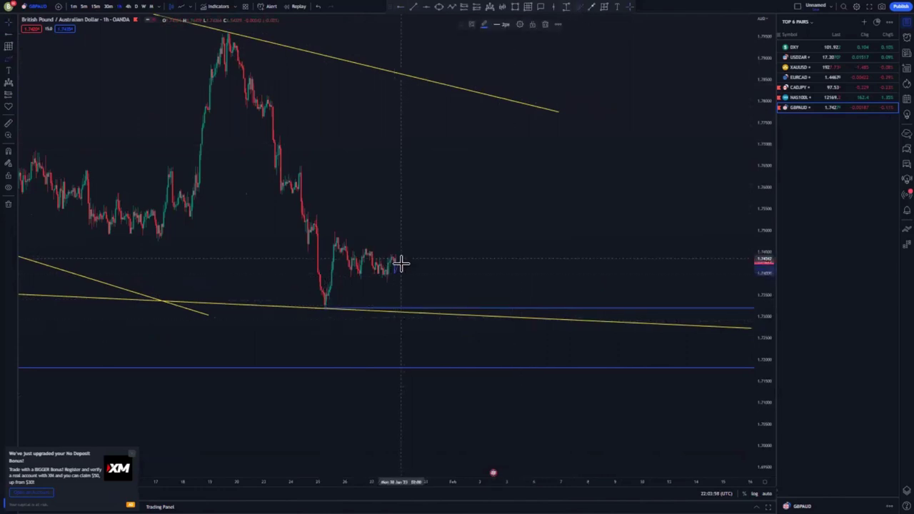
pyautogui.moveTo(401, 263)
pyautogui.mouseDown()
pyautogui.moveTo(414, 286)
pyautogui.moveTo(326, 300)
pyautogui.moveTo(427, 304)
pyautogui.moveTo(394, 257)
pyautogui.moveTo(435, 310)
pyautogui.moveTo(380, 272)
pyautogui.moveTo(420, 315)
pyautogui.moveTo(459, 107)
pyautogui.mouseUp()
pyautogui.scroll(-5, 462, 285)
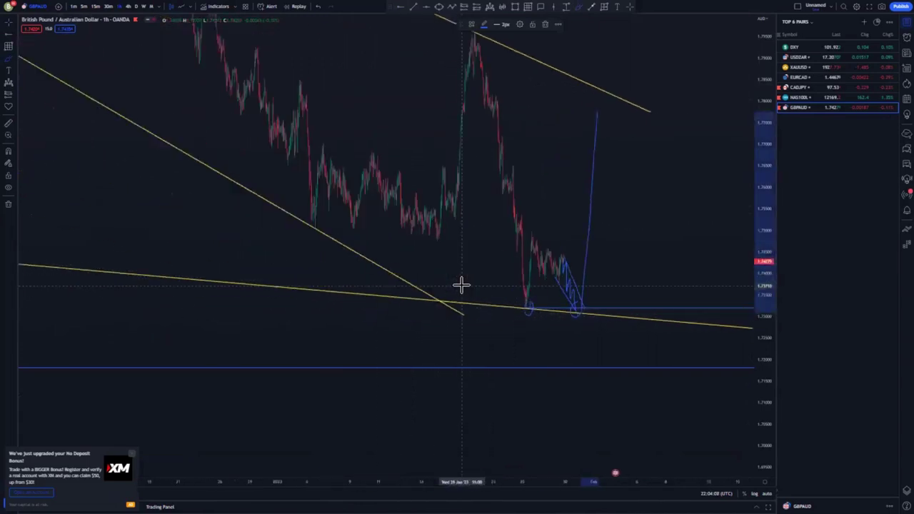
pyautogui.scroll(-3, 462, 285)
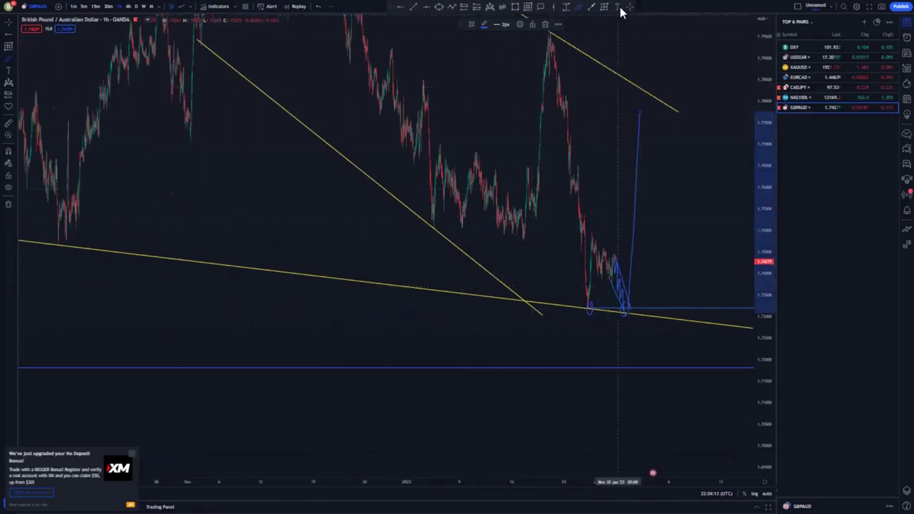
pyautogui.scroll(5, 668, 156)
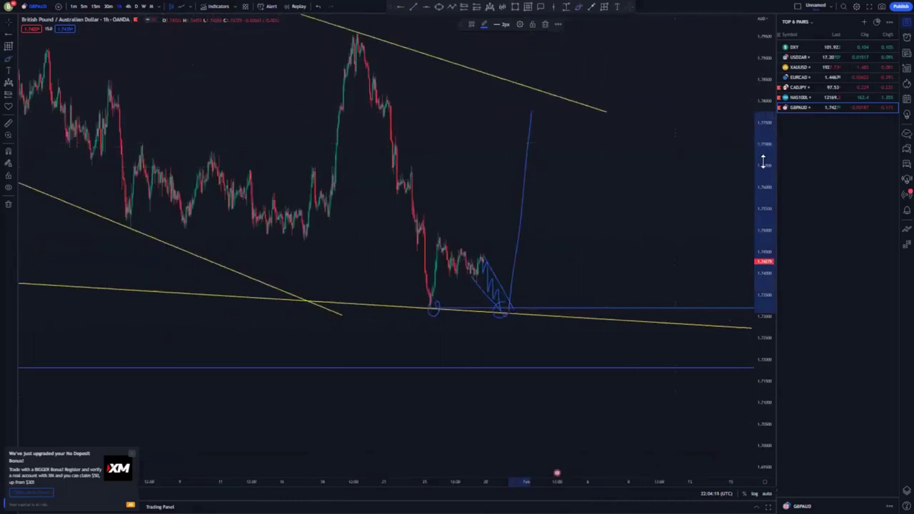
pyautogui.moveTo(763, 162); pyautogui.dragTo(245, 321)
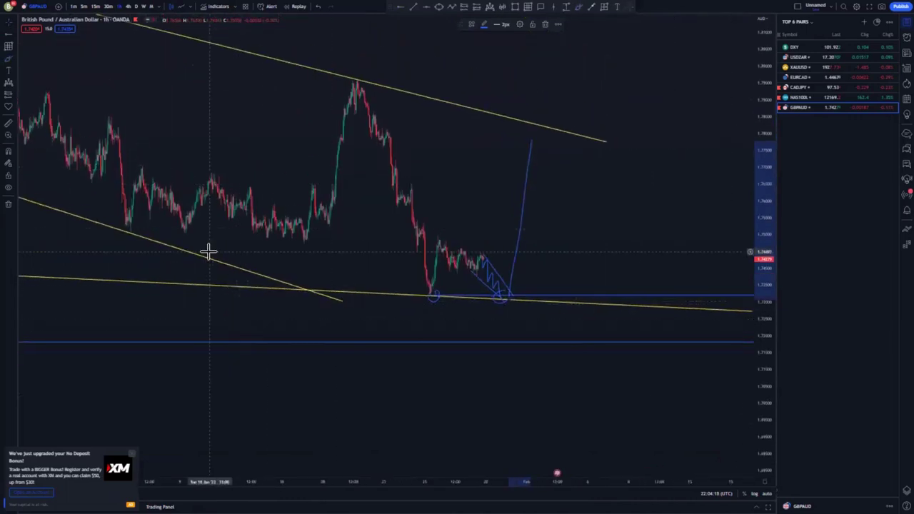